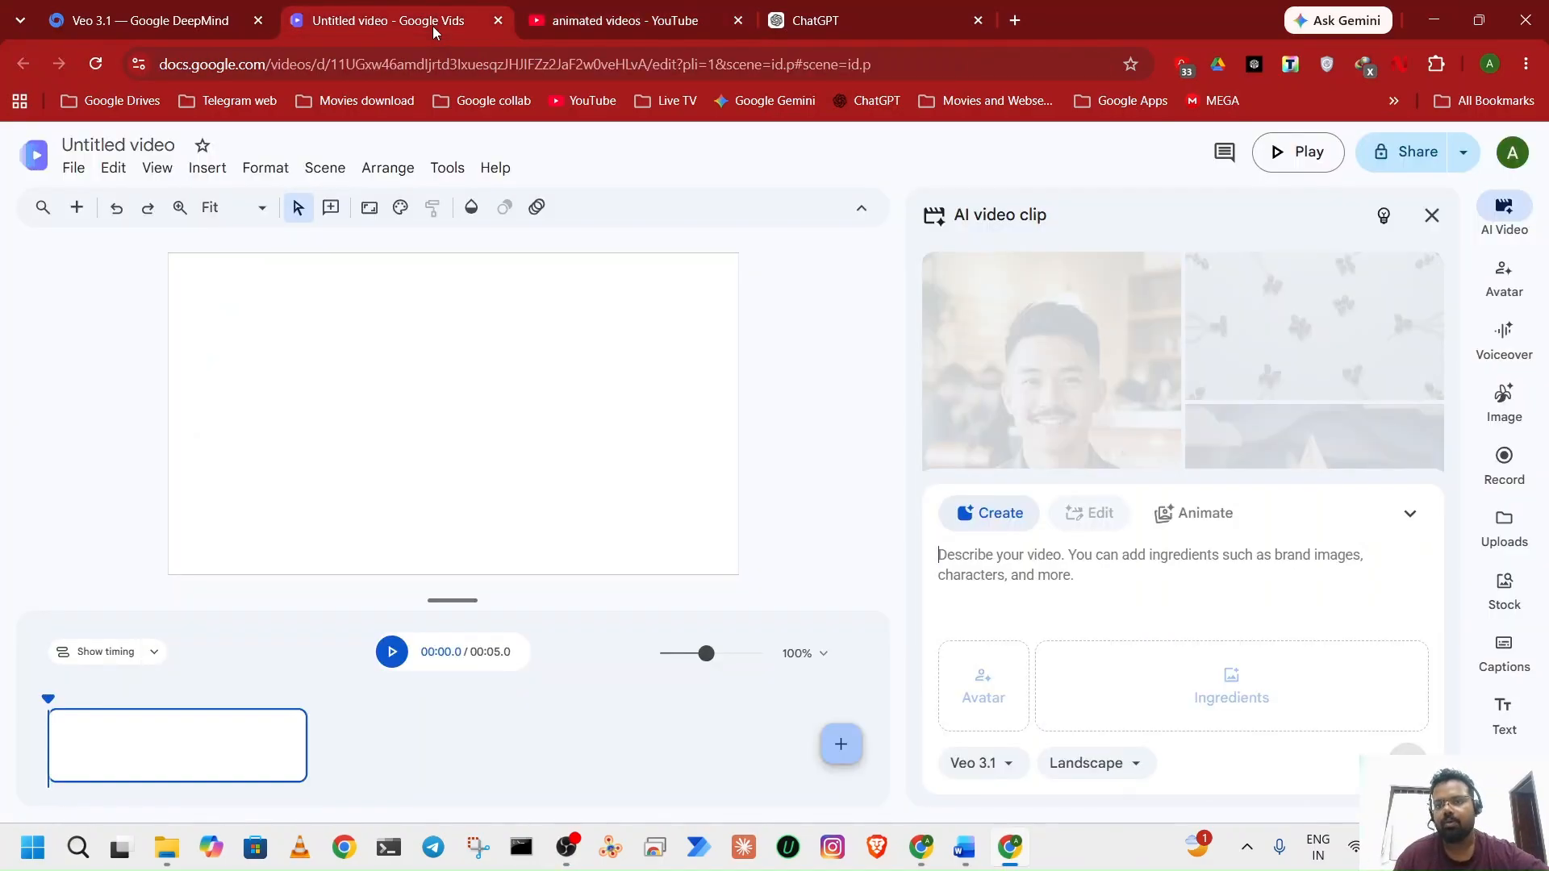
# Switch to YouTube and browse the search results for animated videos, looking at the titles and view counts.
pyautogui.click(618, 14)
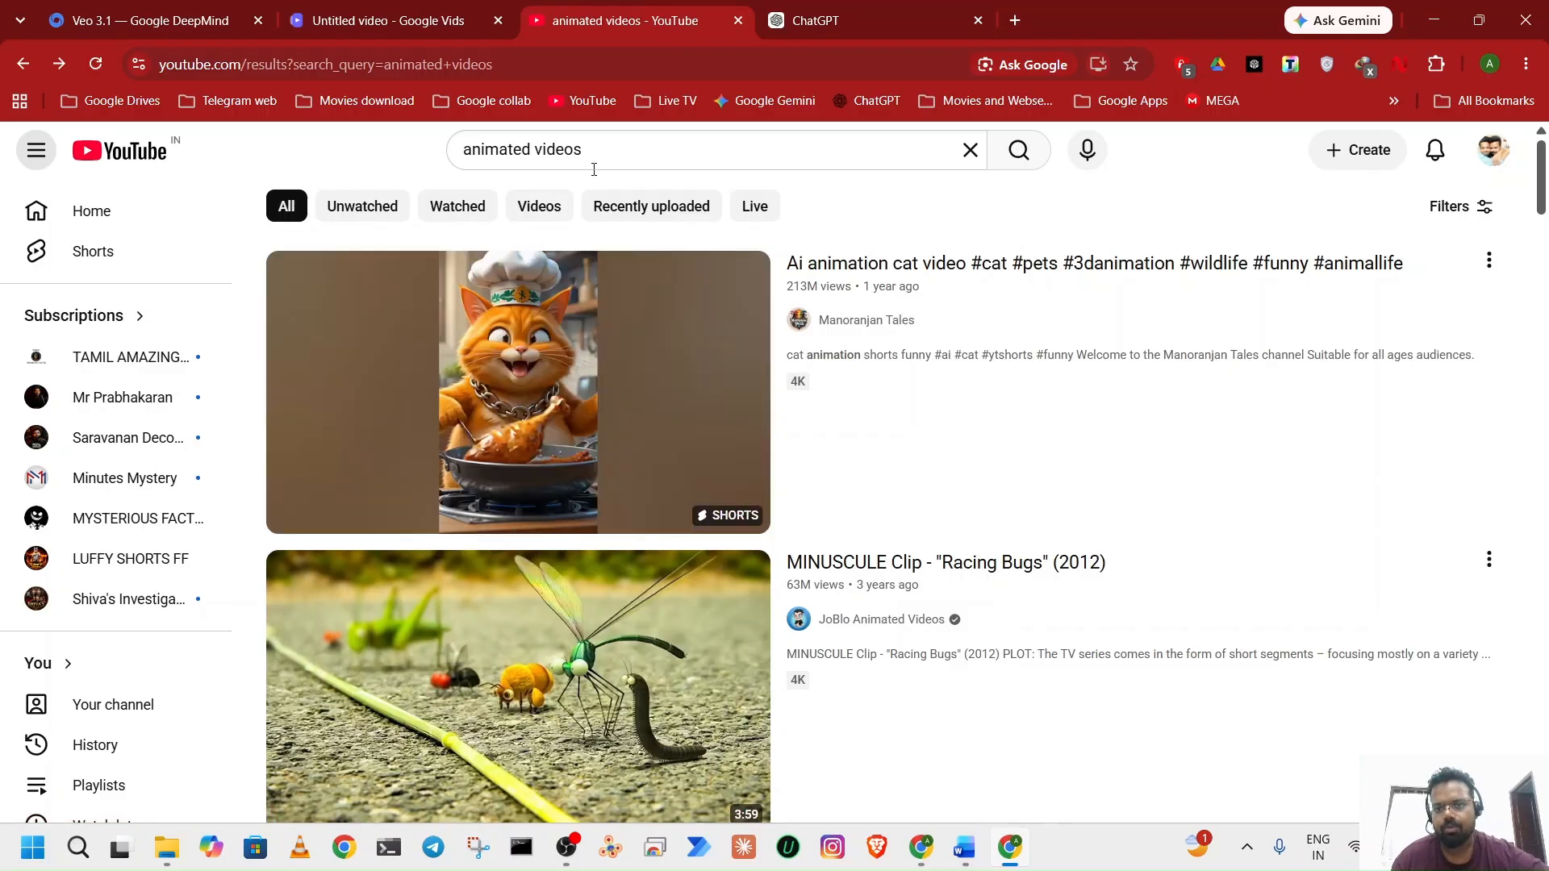
pyautogui.moveTo(709, 411)
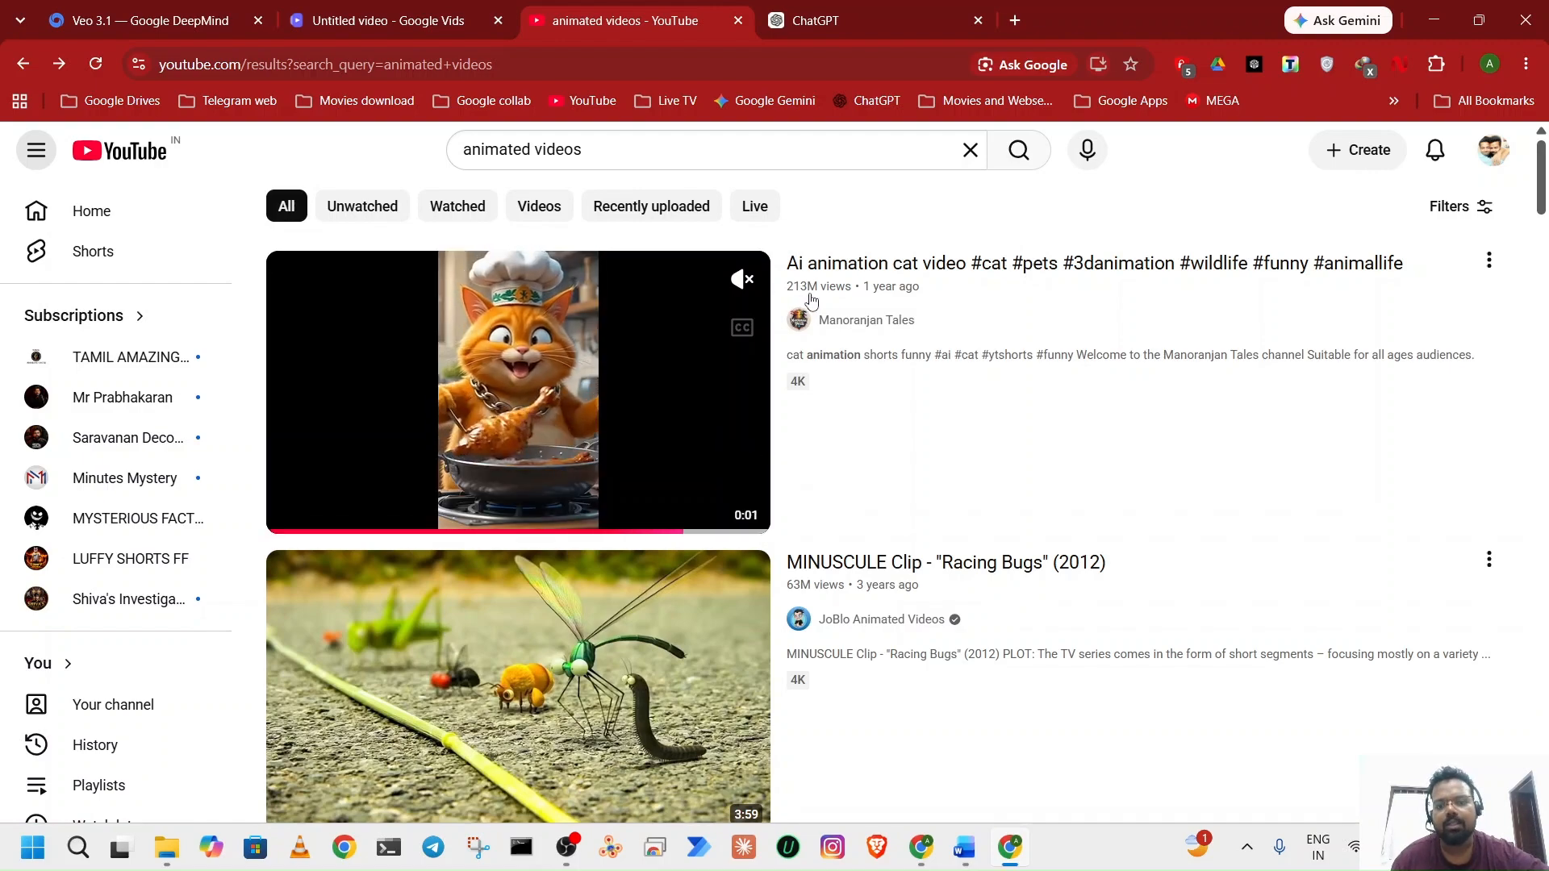
pyautogui.scroll(-5, 819, 543)
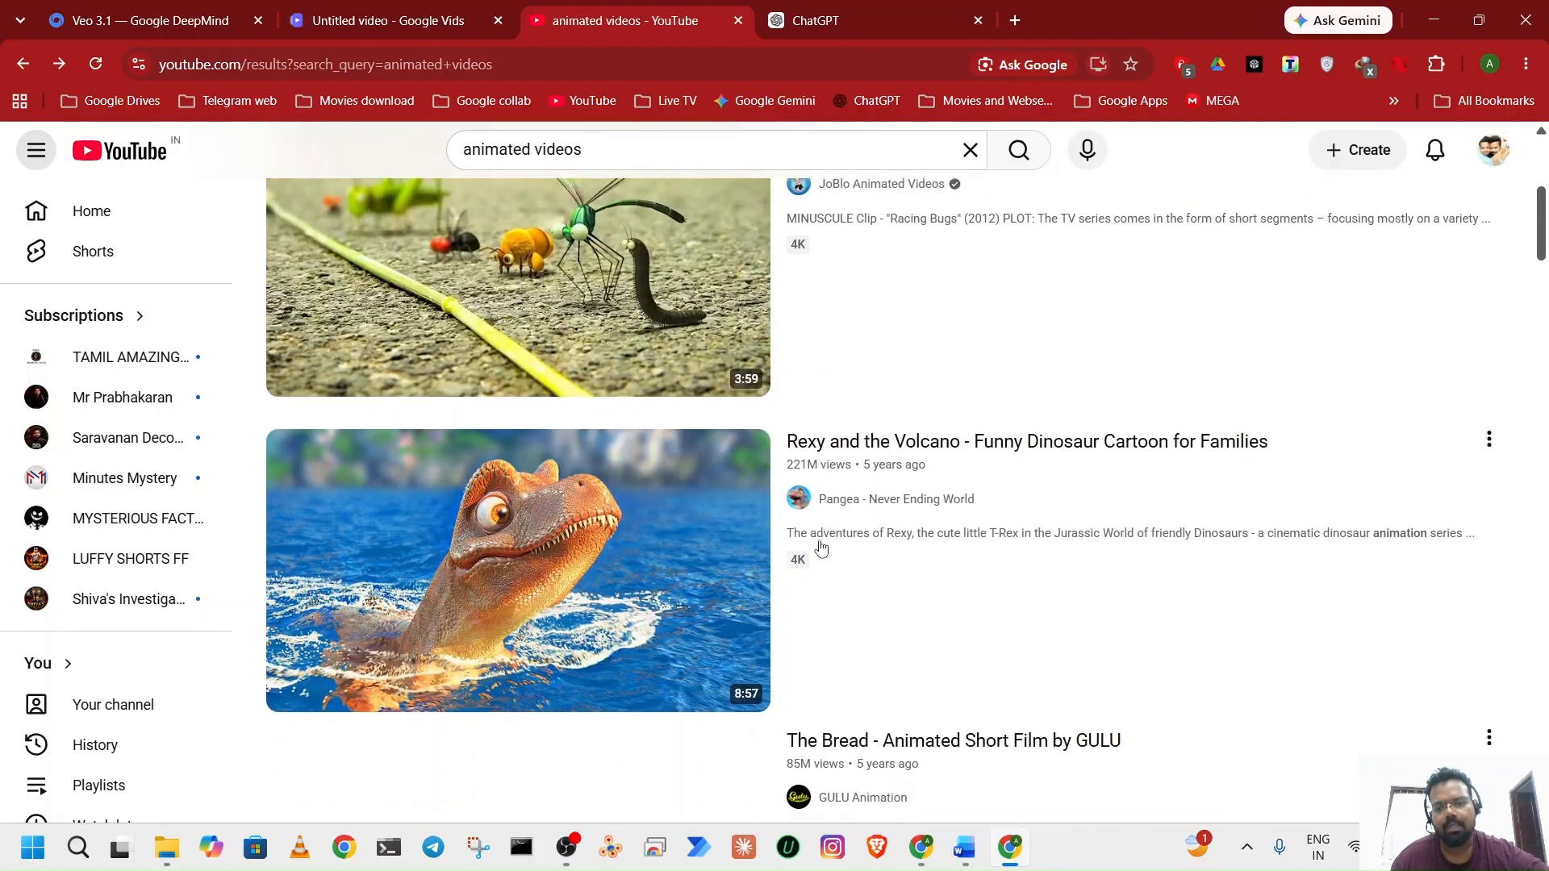
pyautogui.scroll(-2, 820, 547)
pyautogui.scroll(-3, 822, 547)
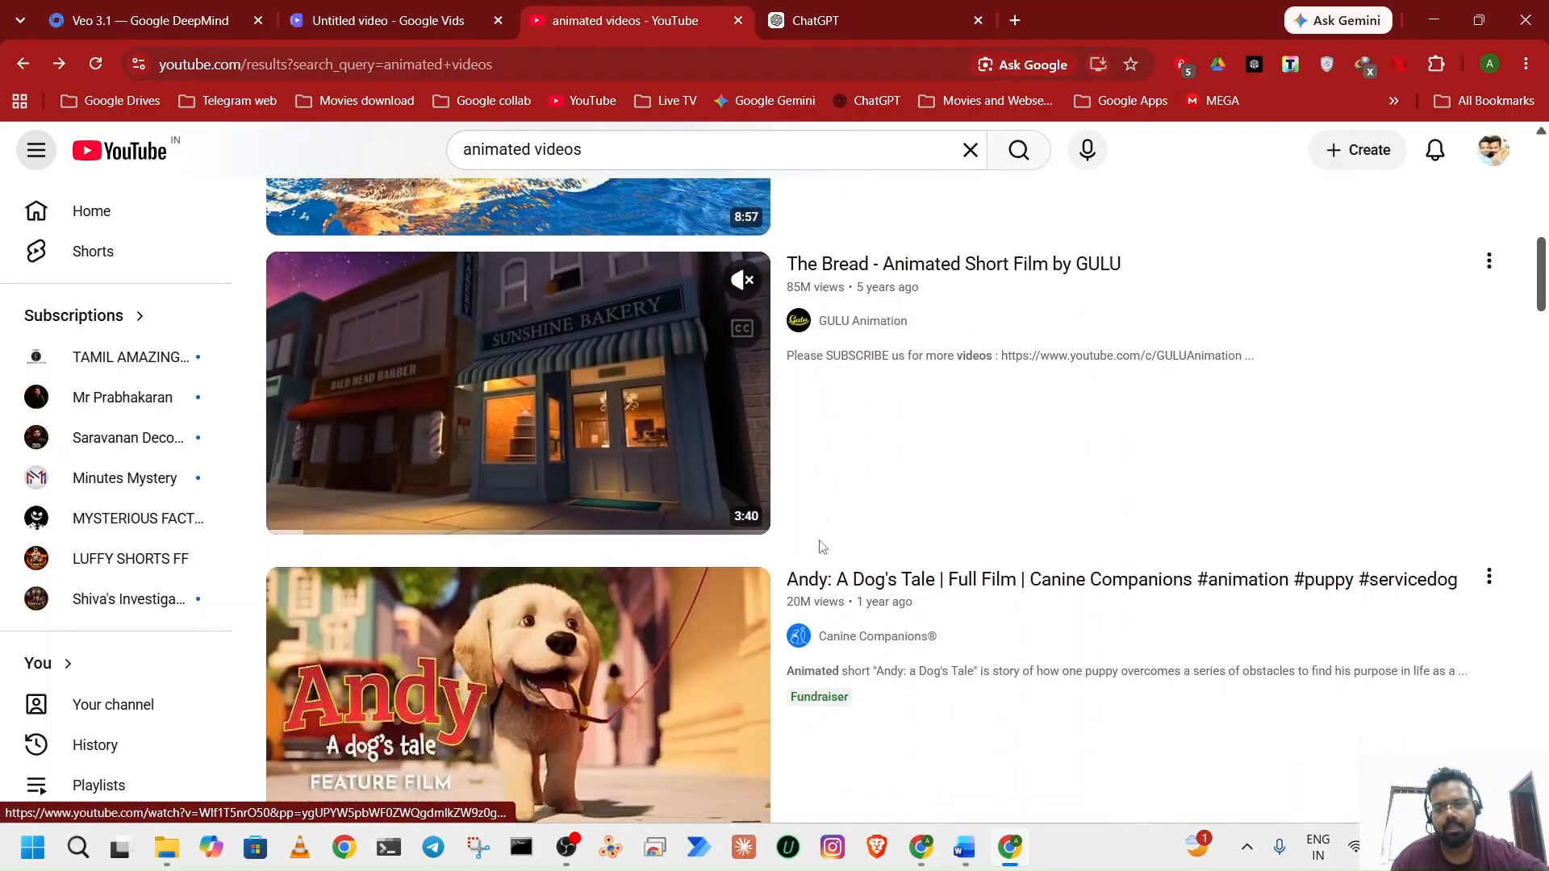
pyautogui.scroll(-10, 821, 547)
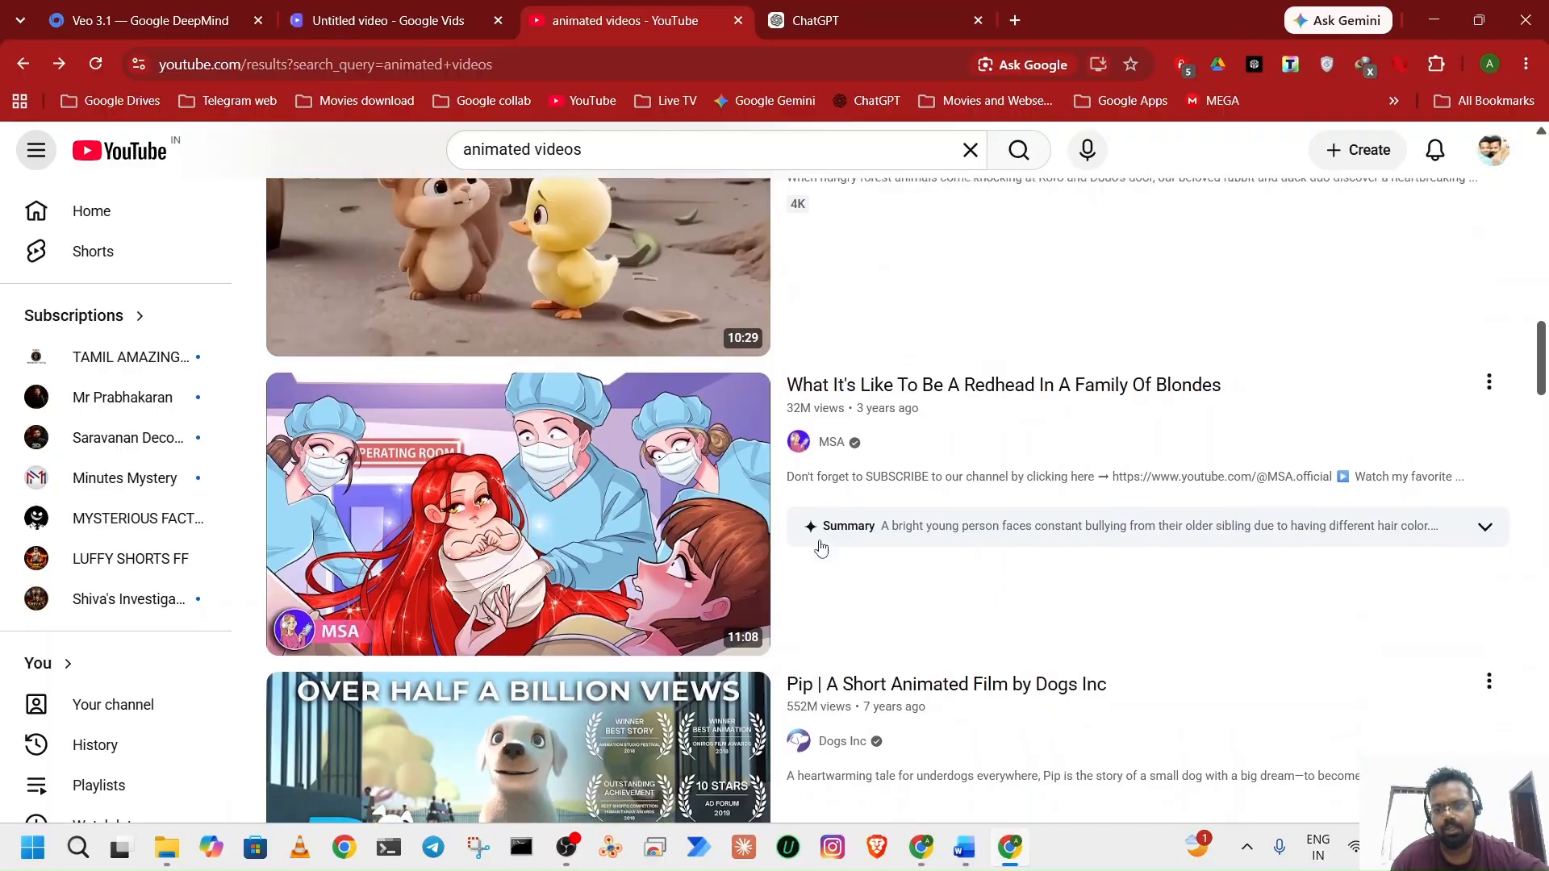
pyautogui.scroll(-8, 821, 547)
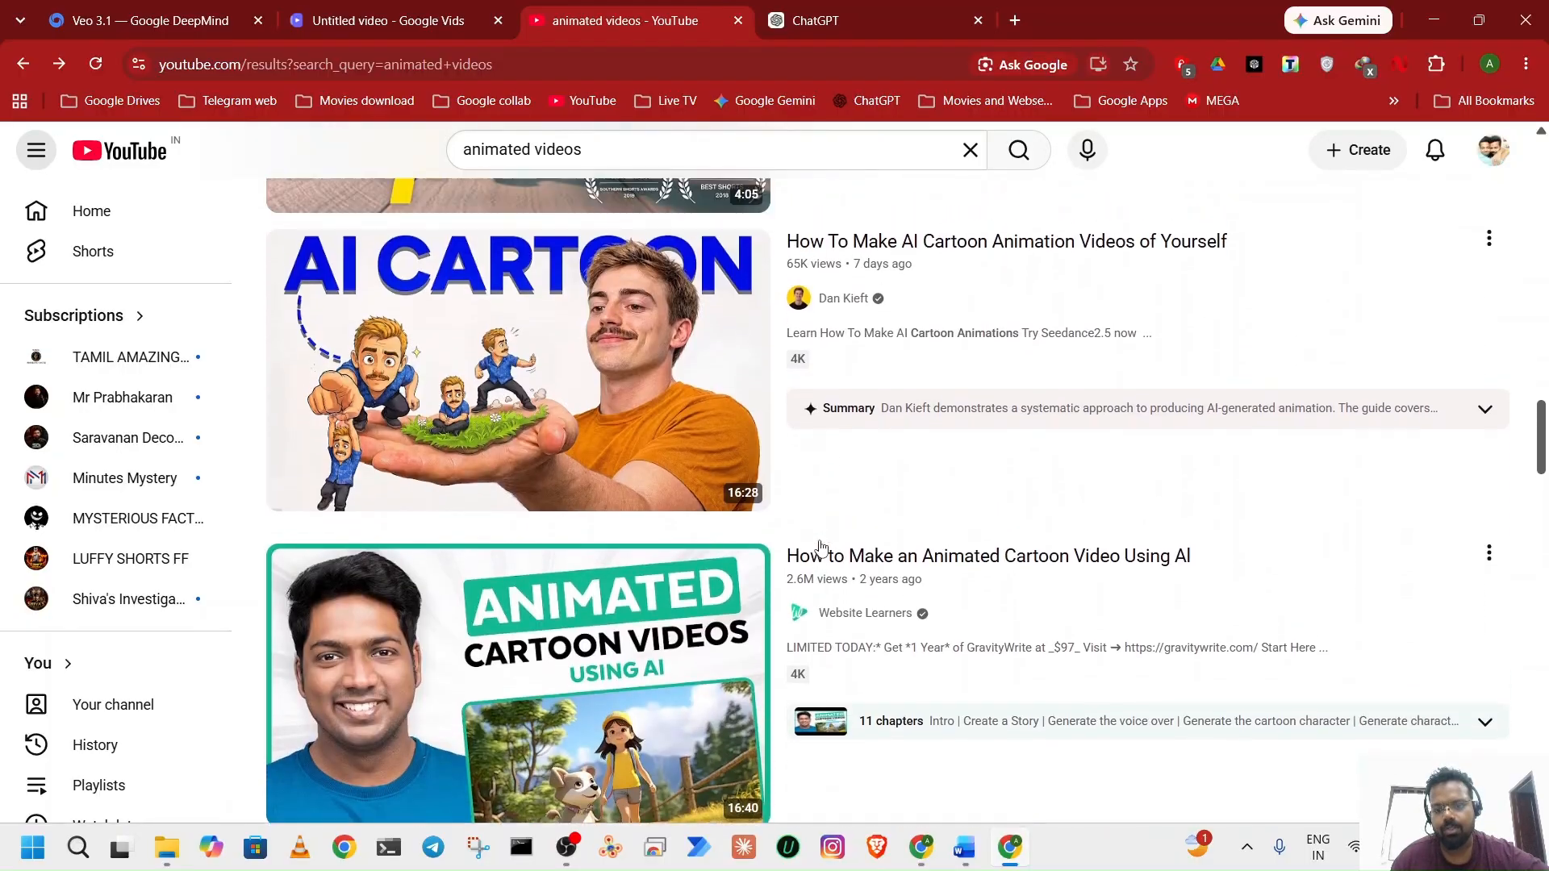
pyautogui.scroll(20, 821, 548)
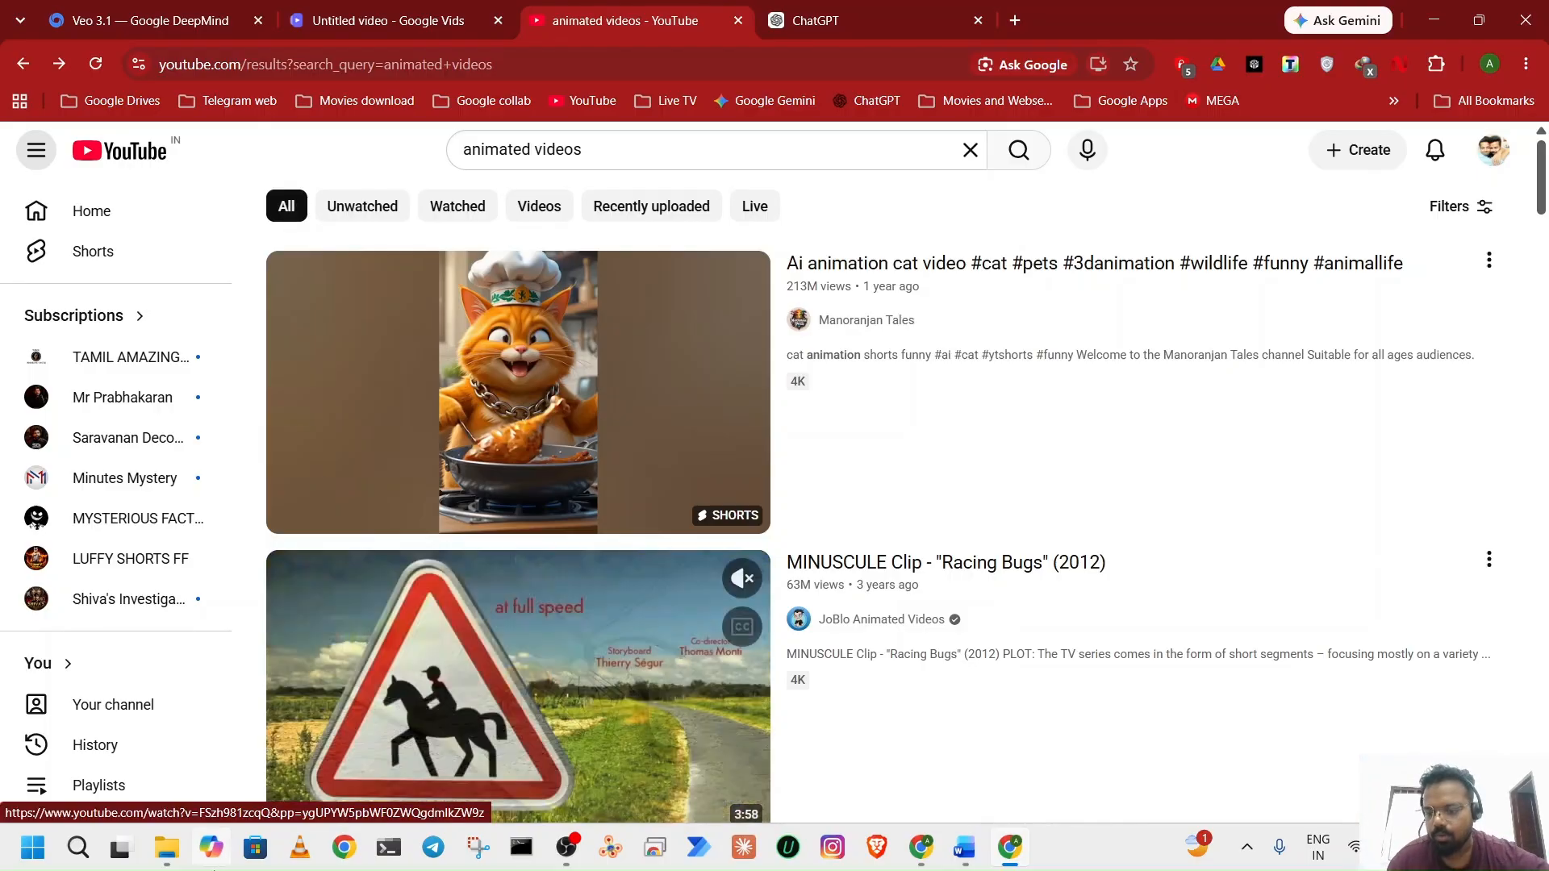
# View the ChatGPT character image in the thiruvalluvar folder in File Explorer, and close it.
pyautogui.click(171, 861)
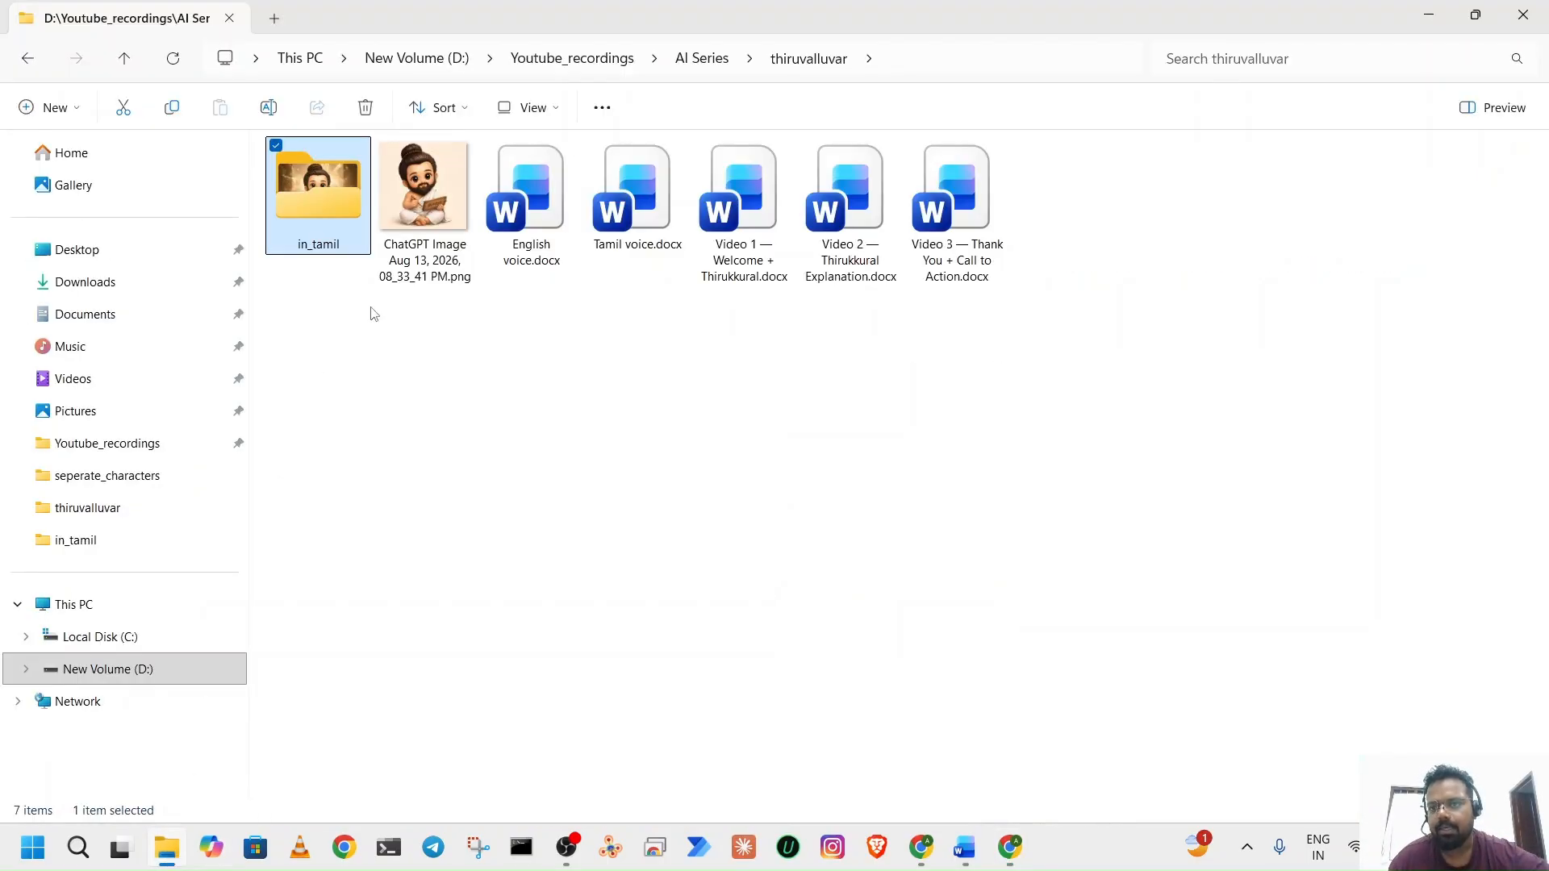
pyautogui.doubleClick(448, 202)
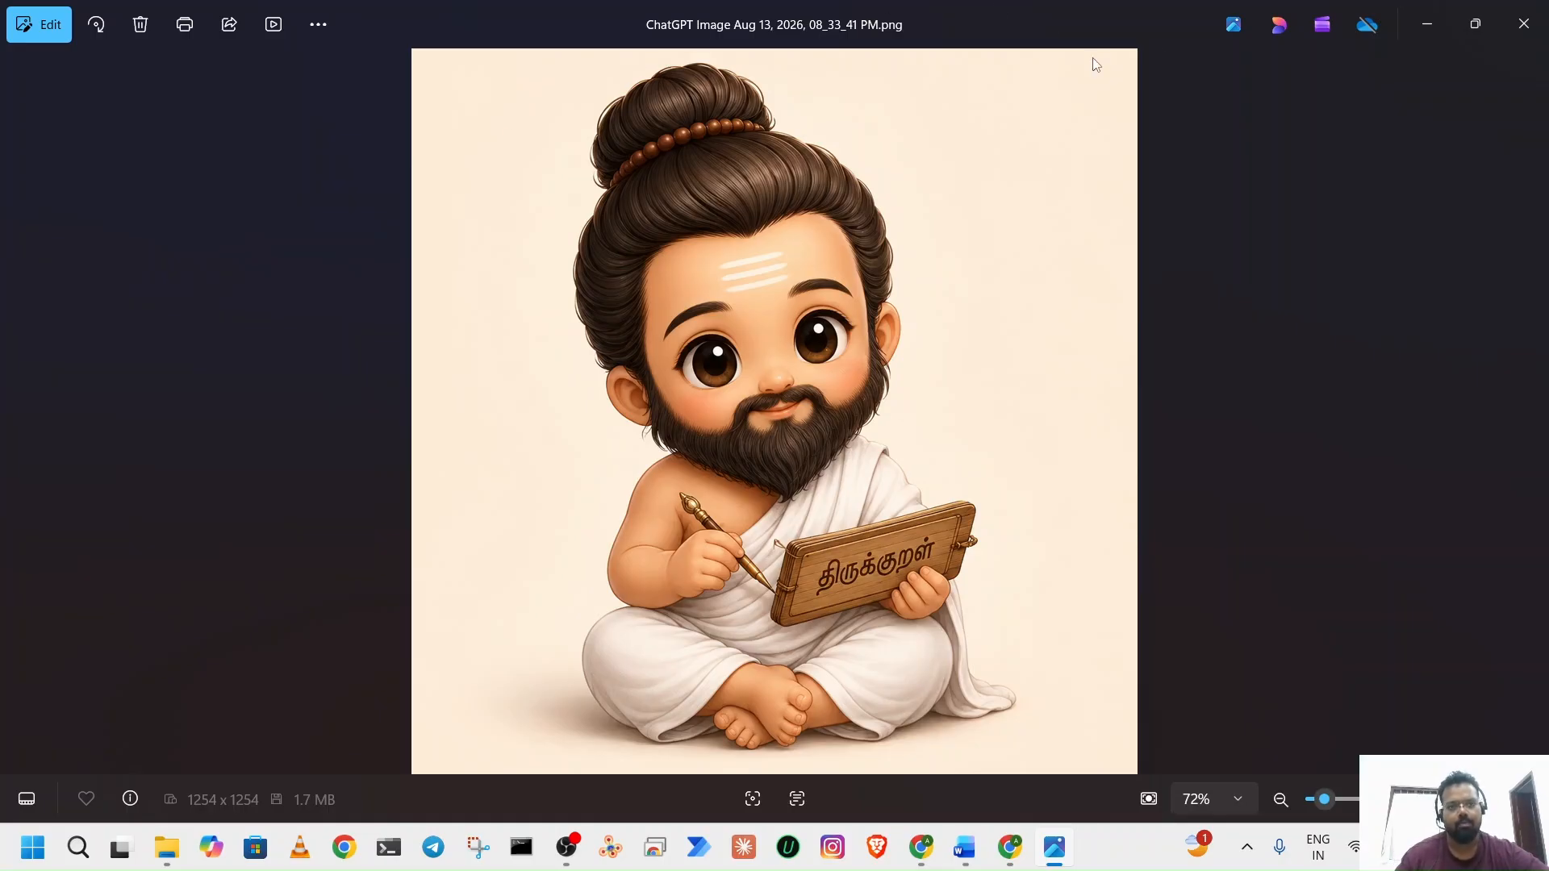
pyautogui.click(1512, 40)
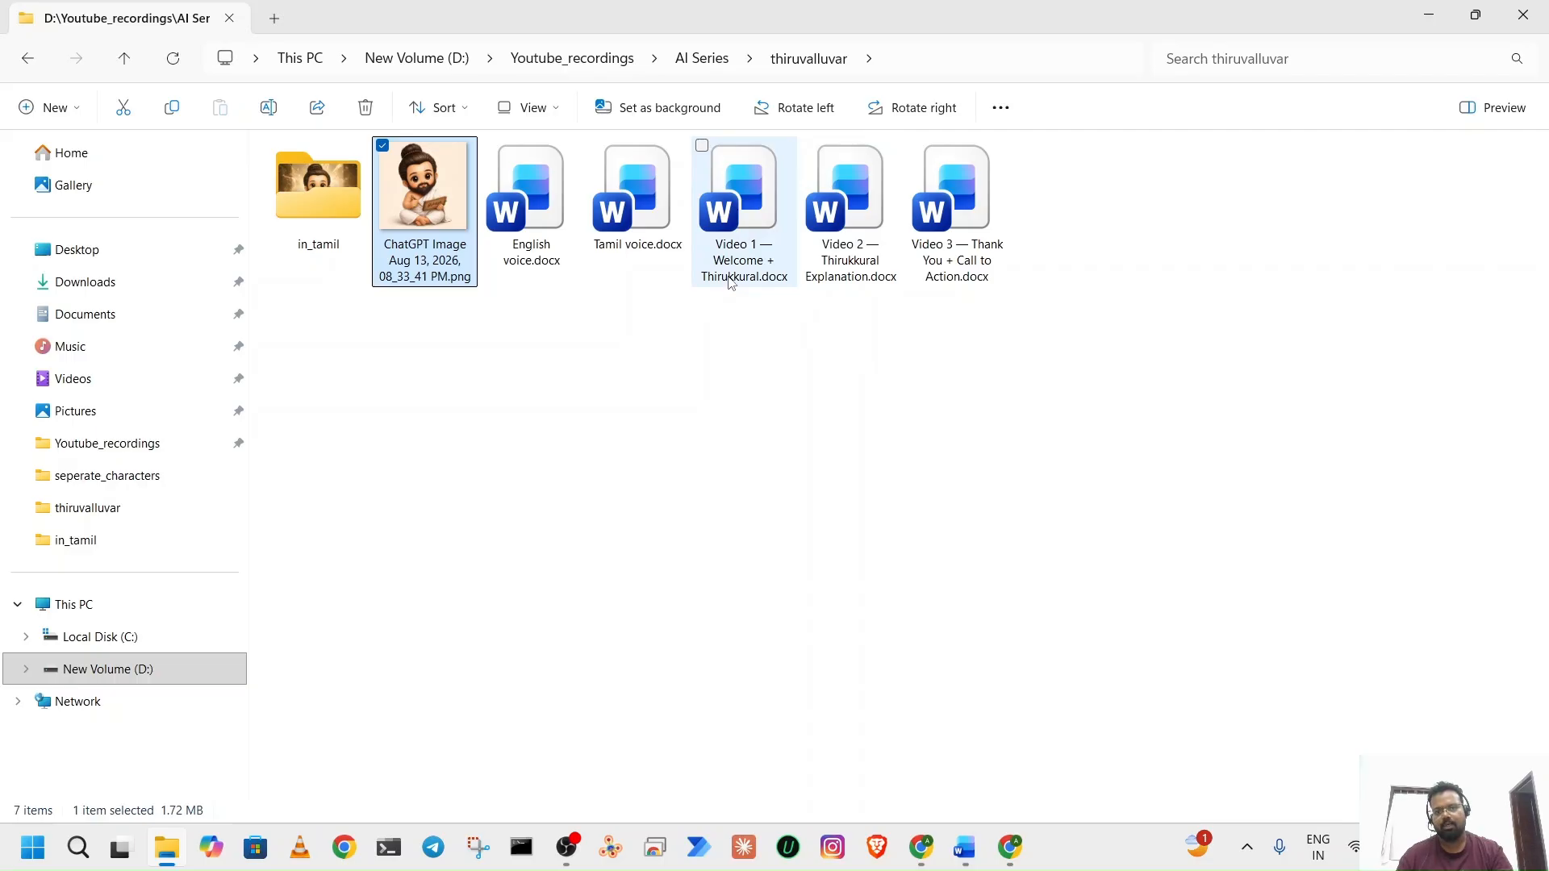
# Open Tamil voice.docx in Word and review its prompts for Videos 1 to 3.
pyautogui.click(644, 227)
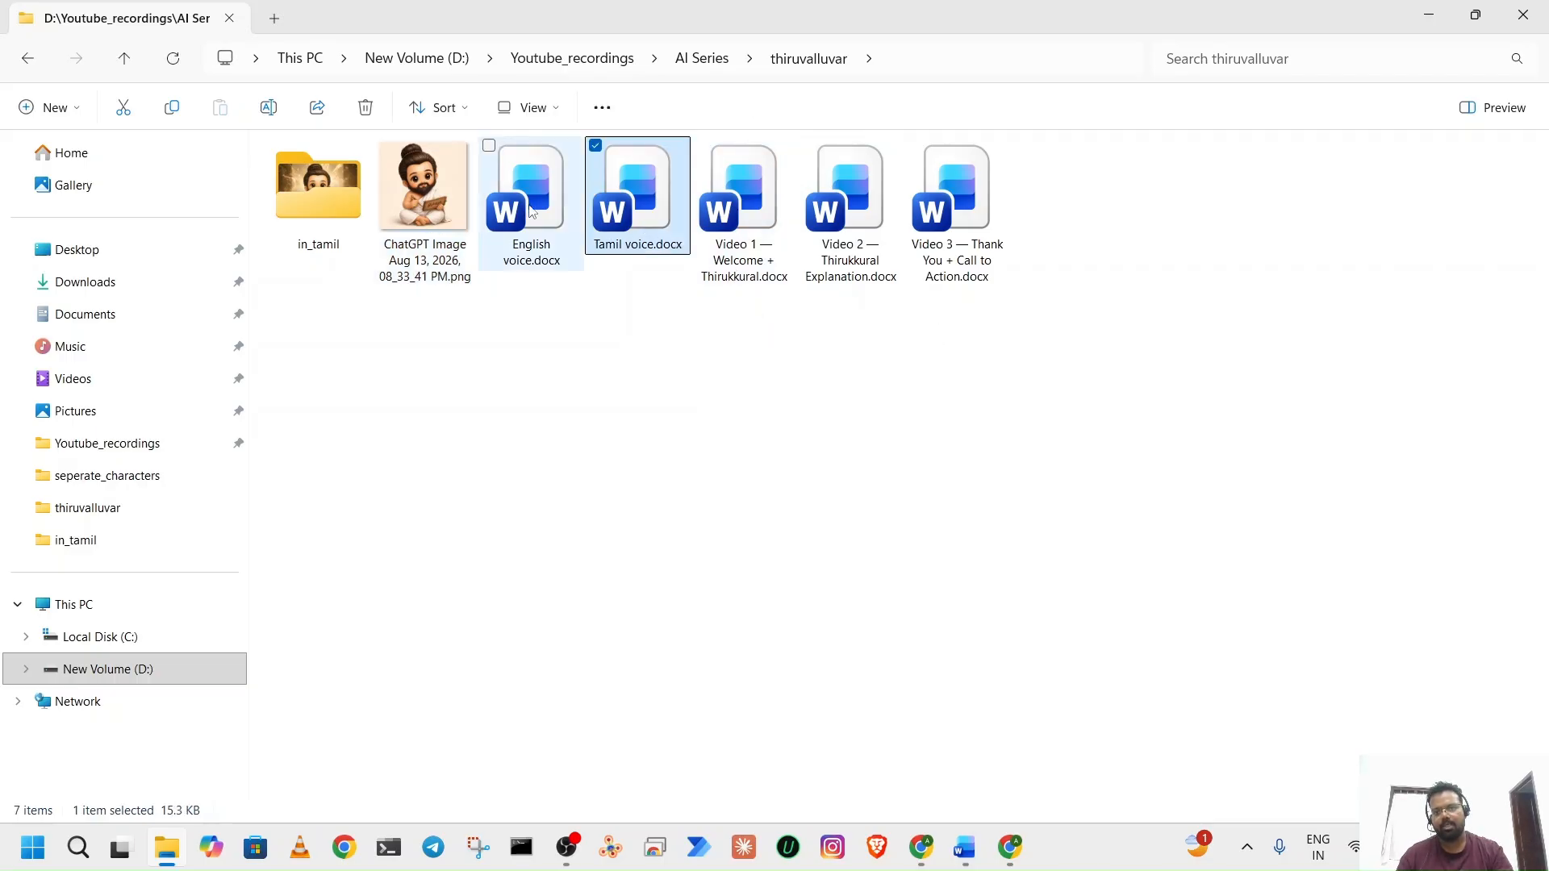
pyautogui.doubleClick(659, 194)
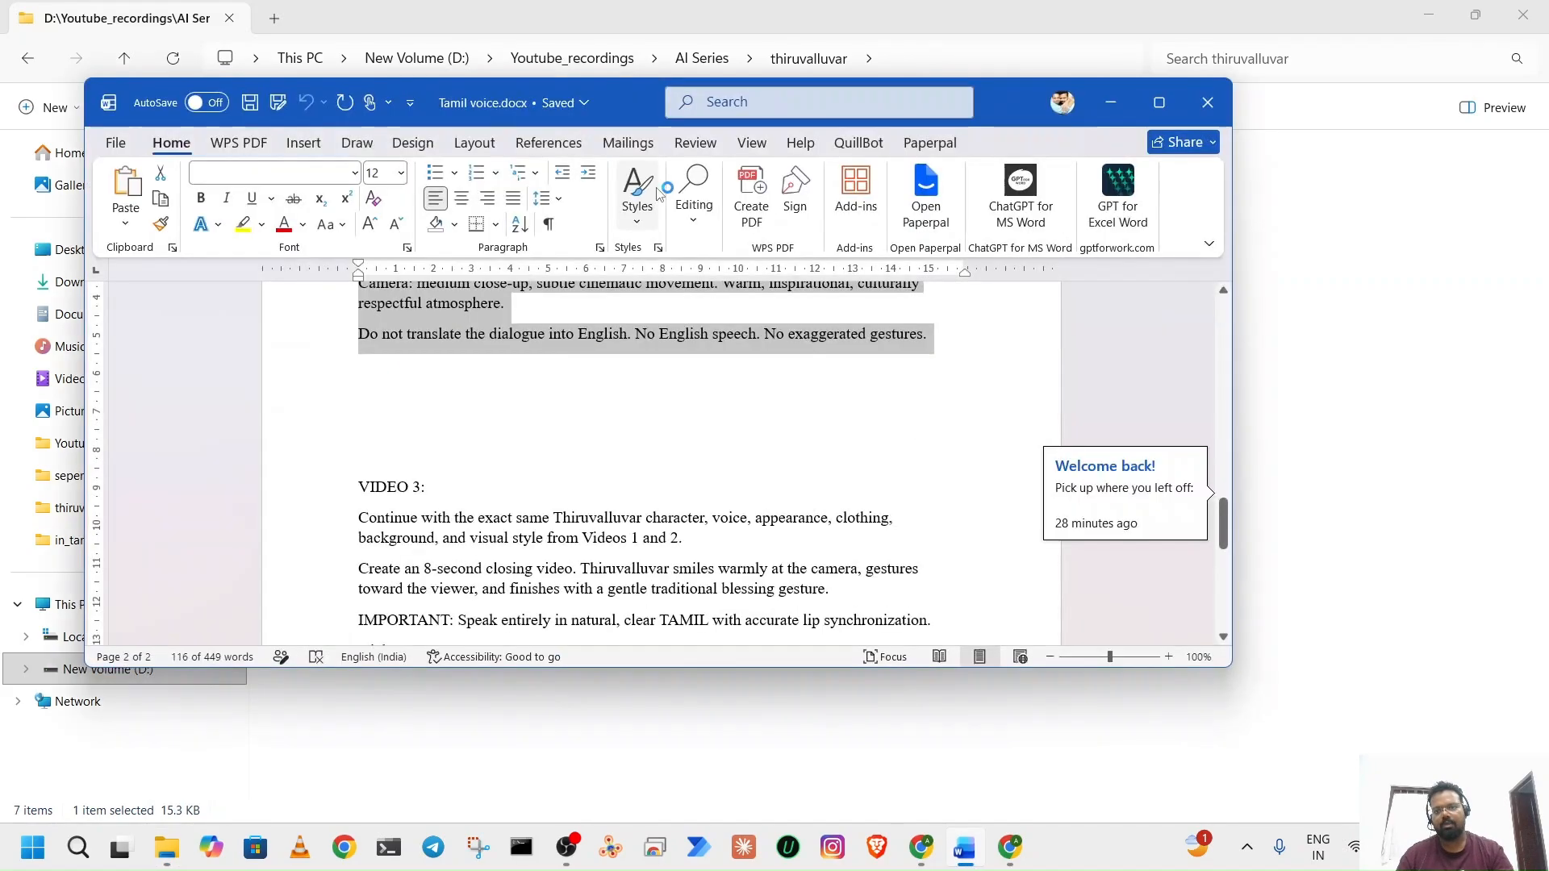
pyautogui.click(1159, 102)
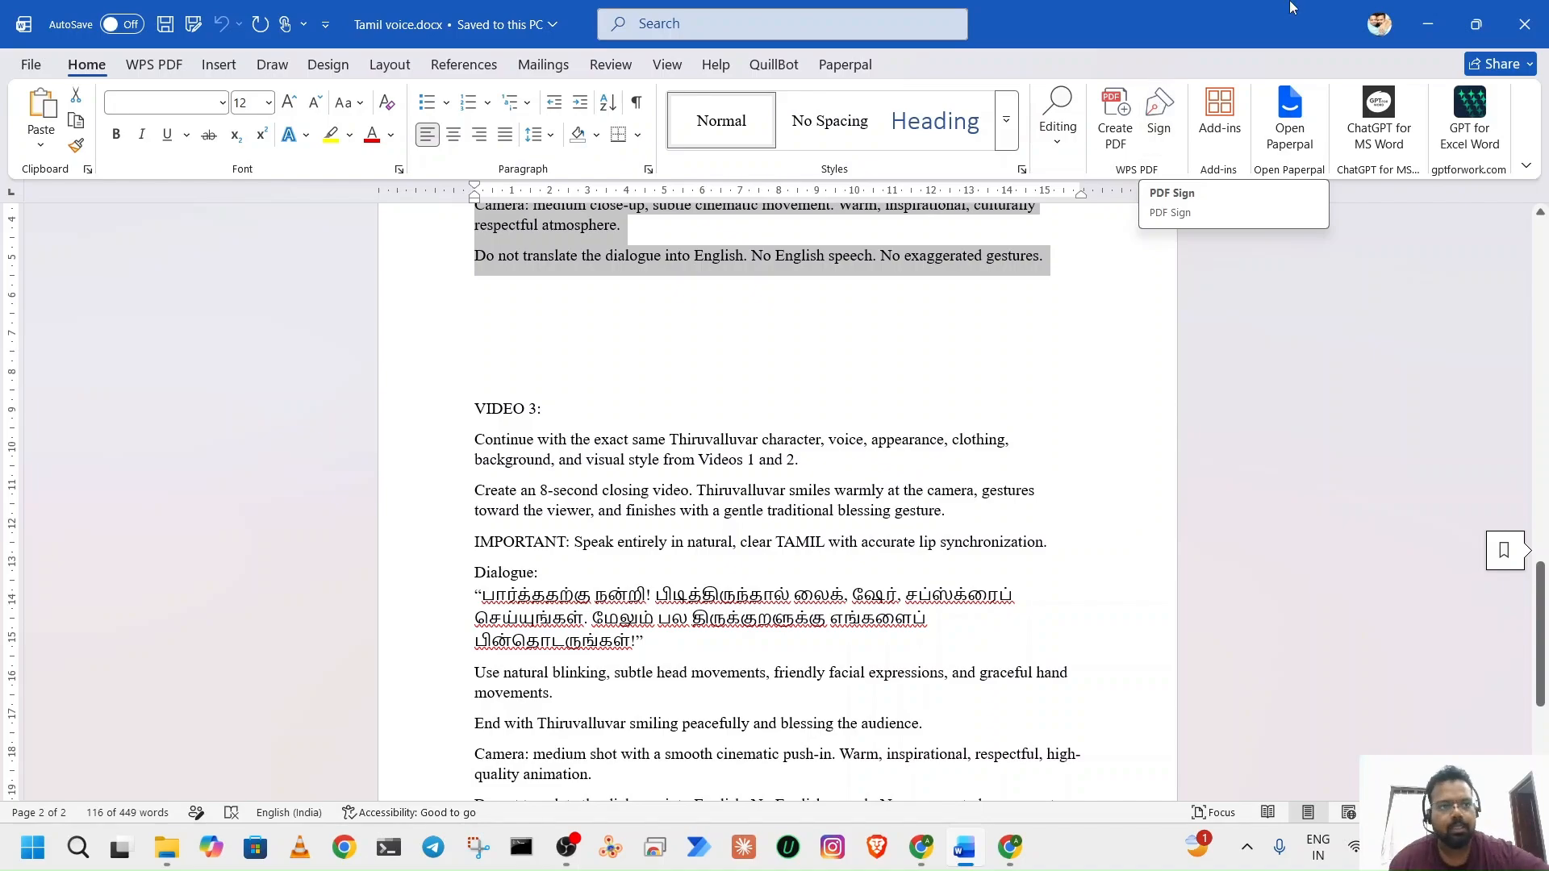
pyautogui.scroll(2, 906, 396)
pyautogui.scroll(6, 907, 395)
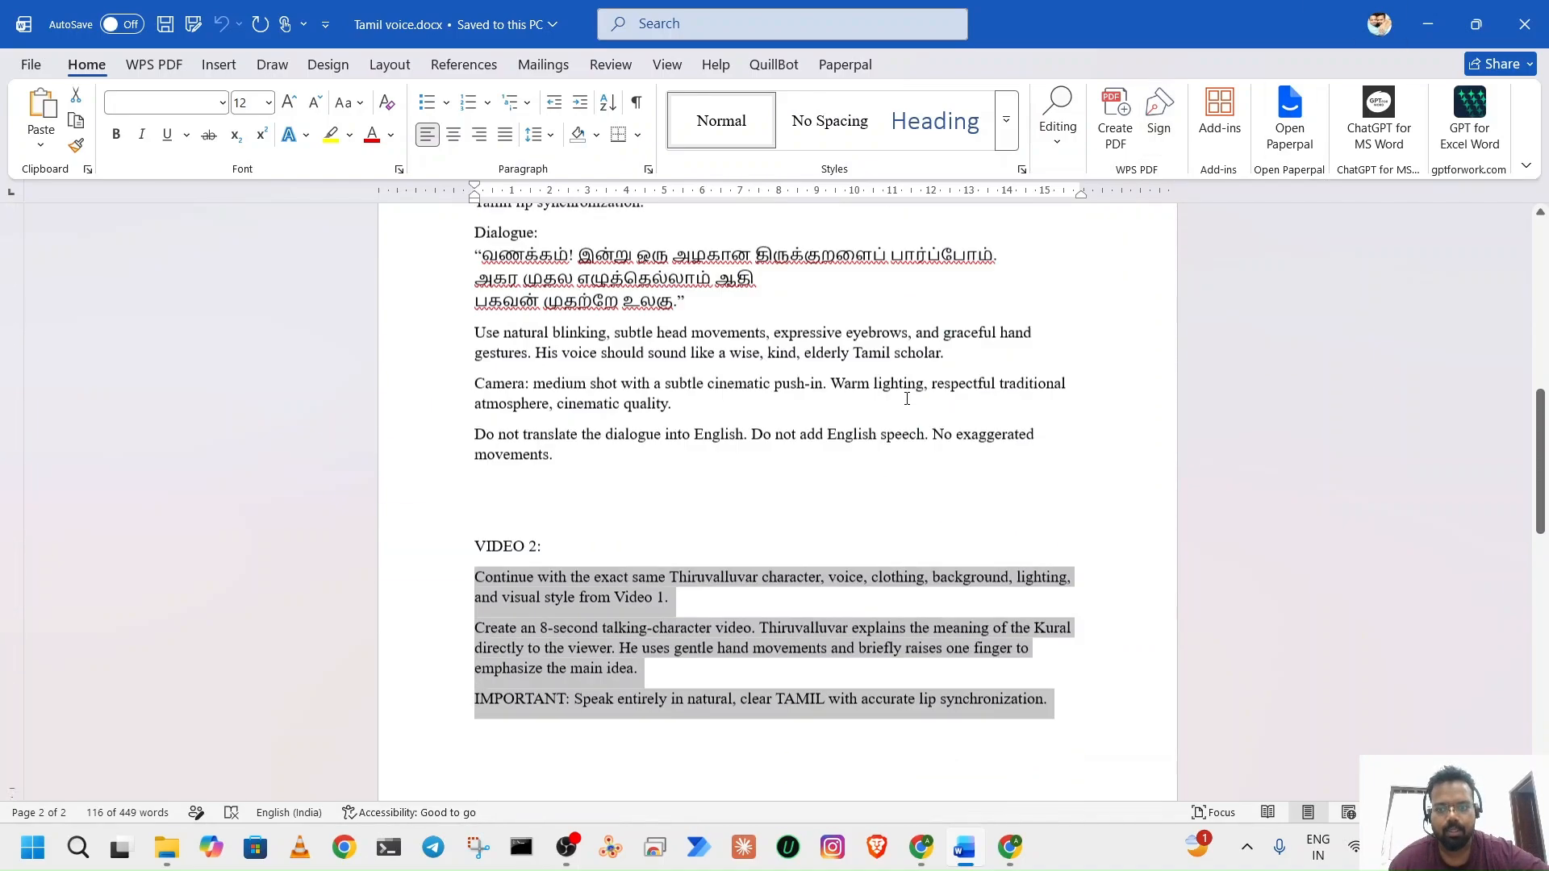
pyautogui.scroll(-12, 907, 396)
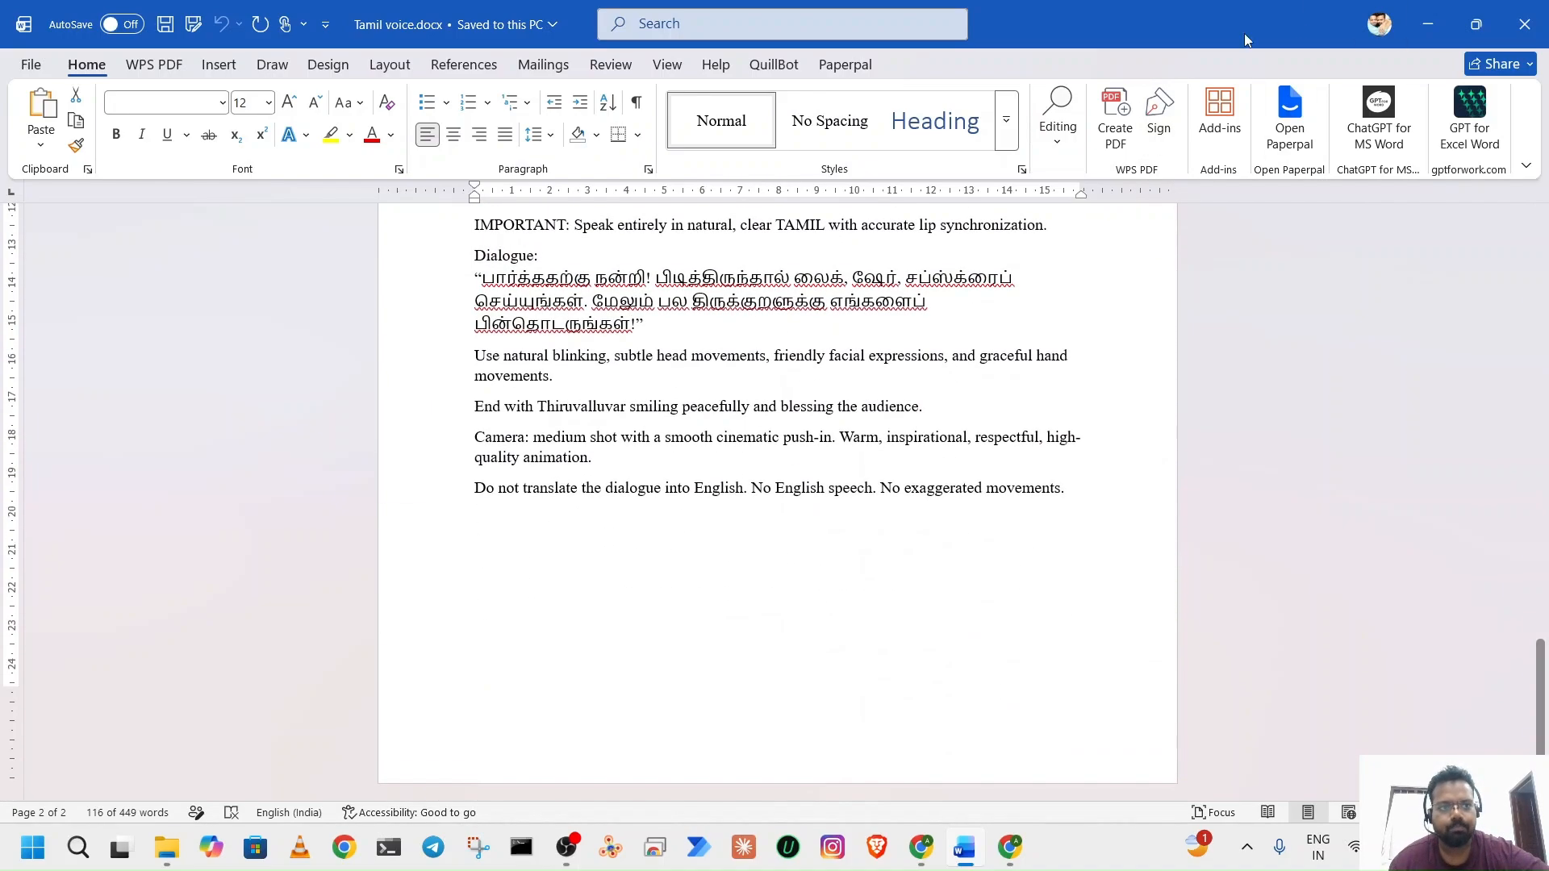
pyautogui.click(1417, 26)
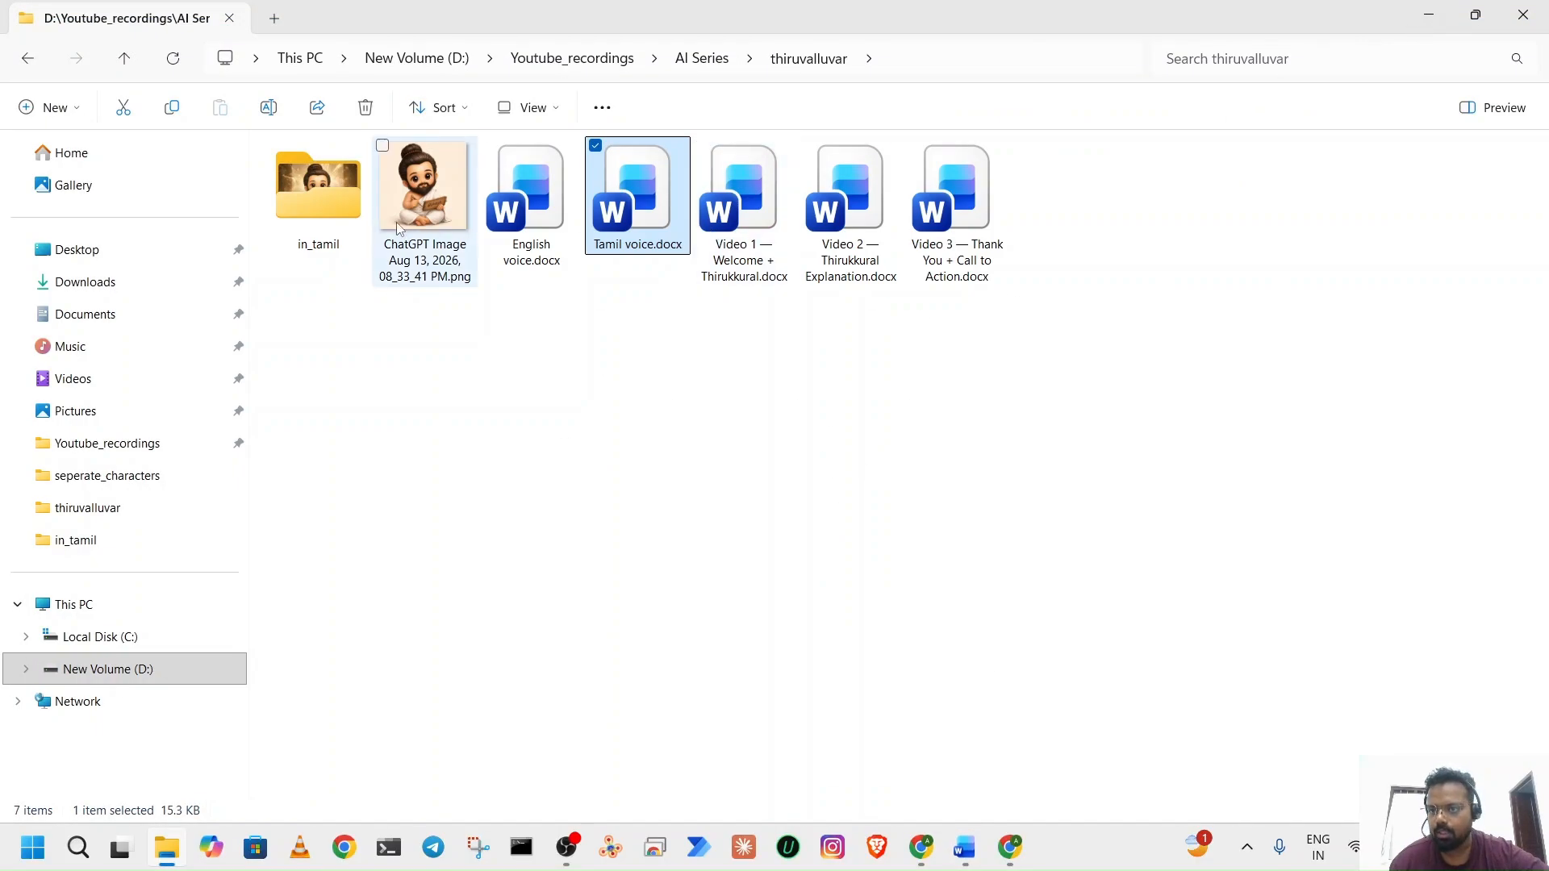
# Play Untitled video.mp4 from the in_tamil folder in full screen, and close the player when it ends.
pyautogui.doubleClick(334, 201)
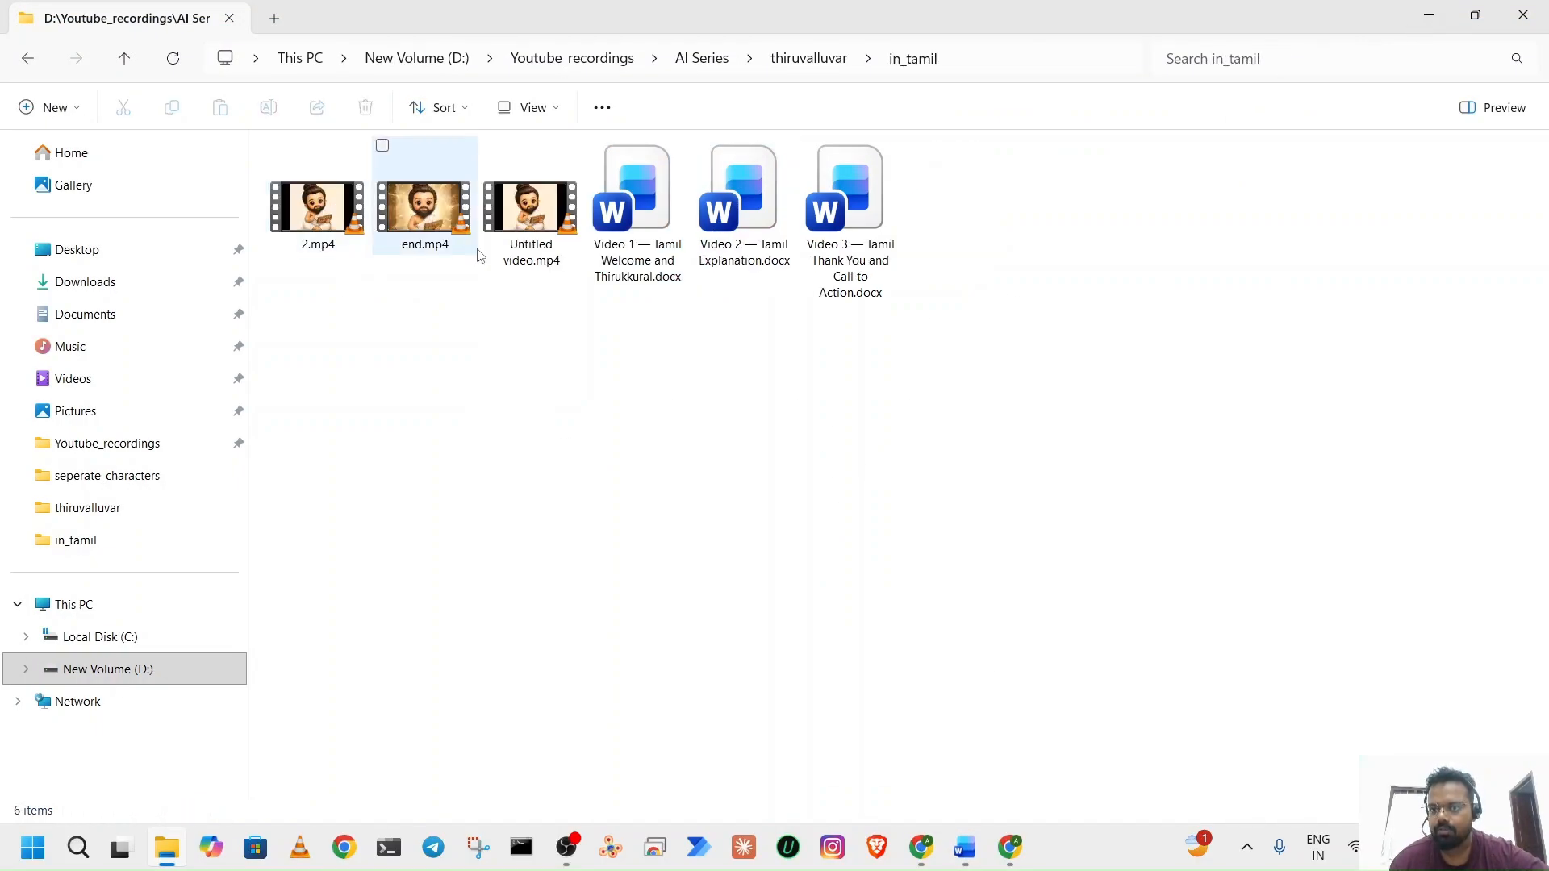
pyautogui.doubleClick(519, 219)
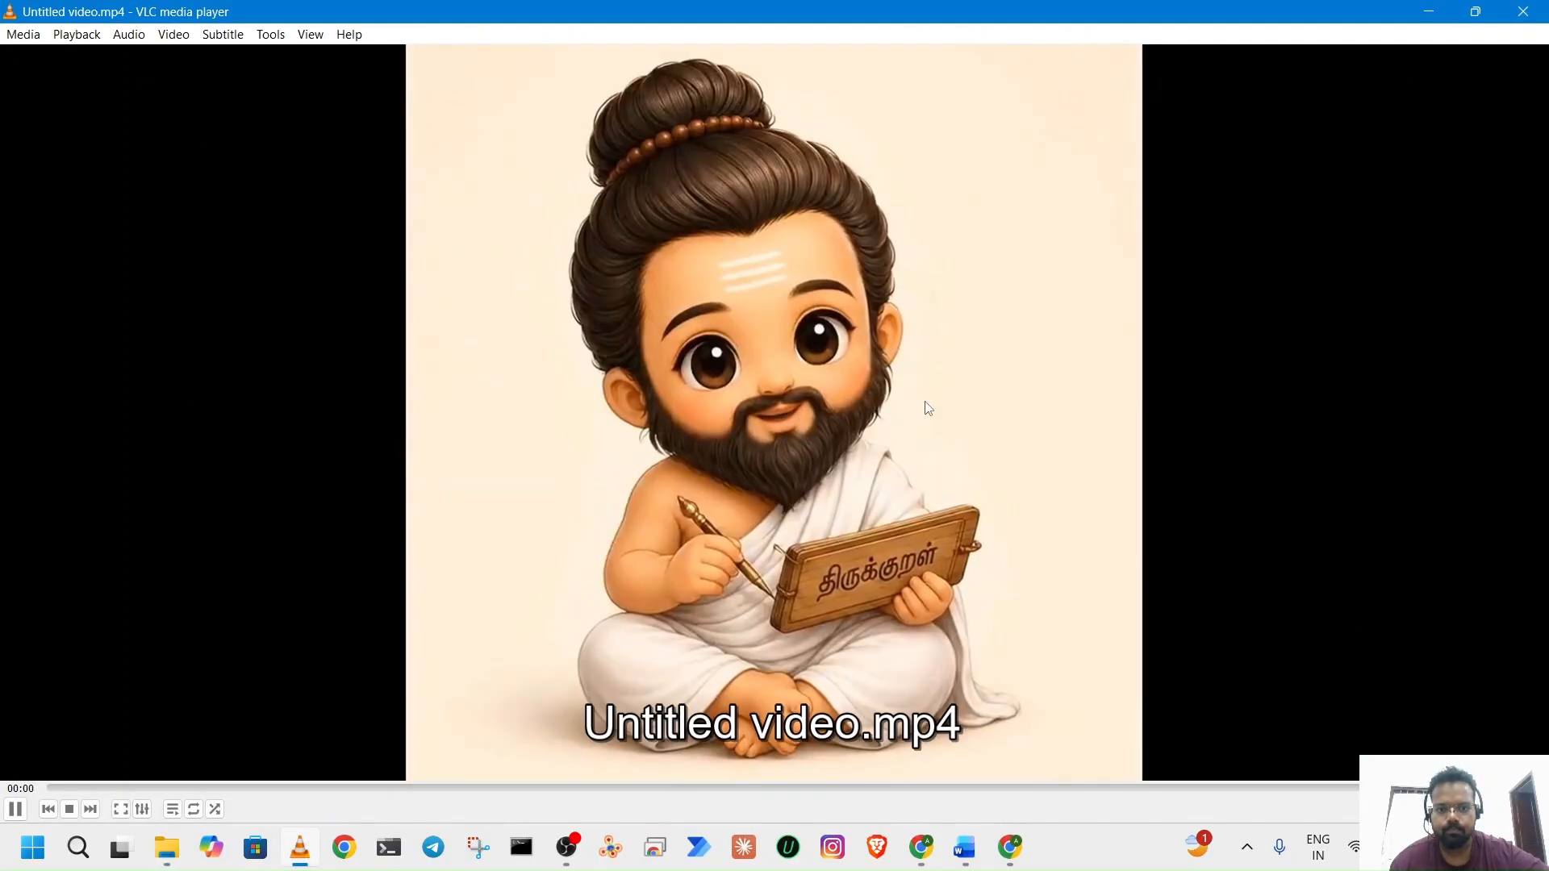
pyautogui.doubleClick(928, 408)
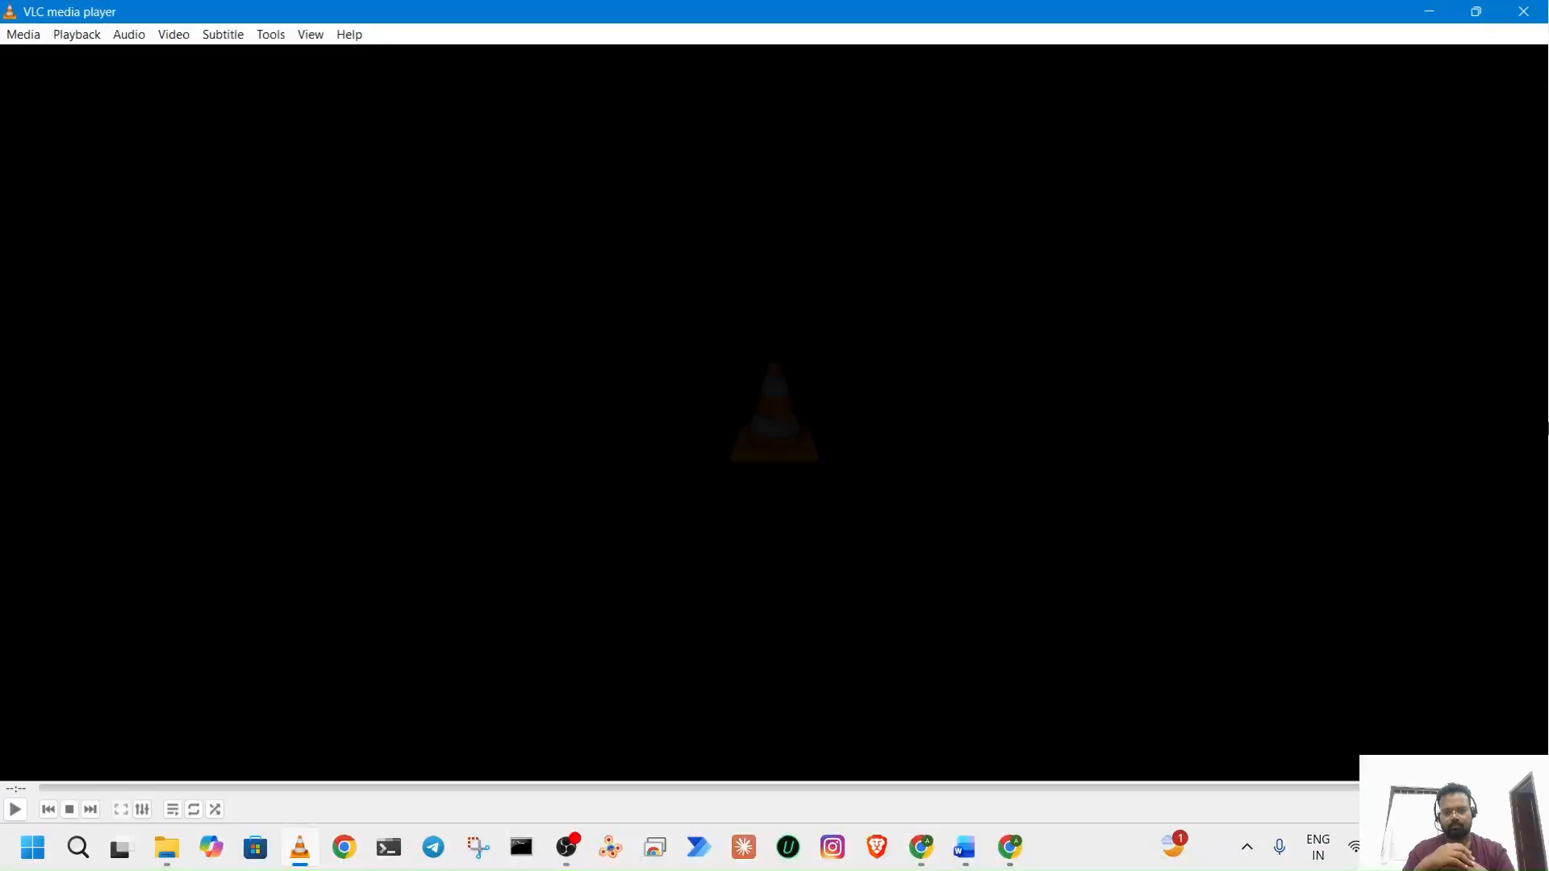
pyautogui.click(1525, 12)
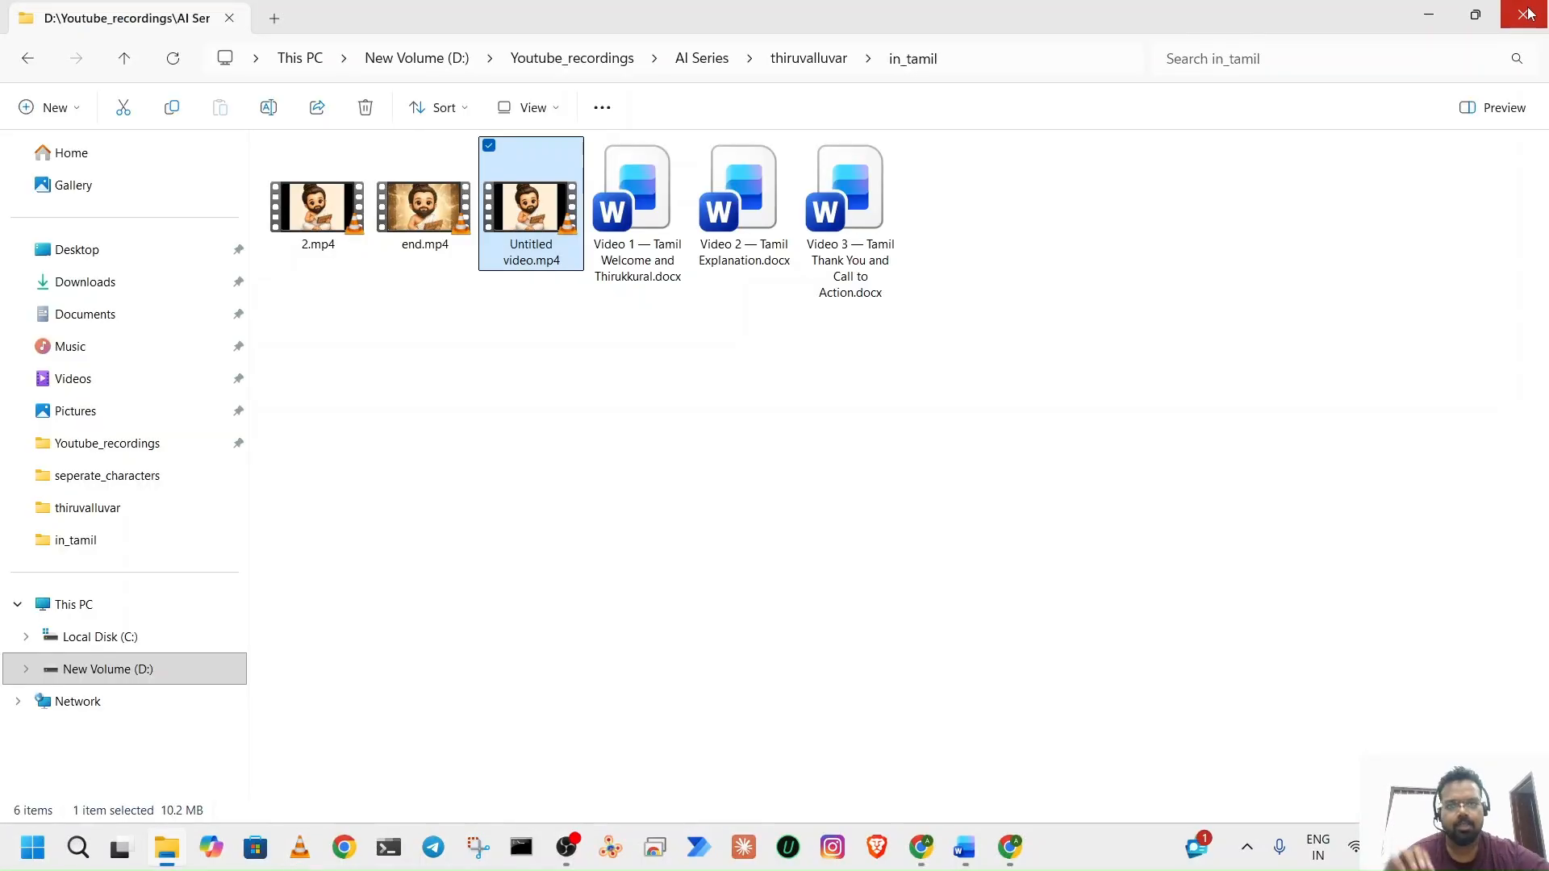
pyautogui.click(1078, 421)
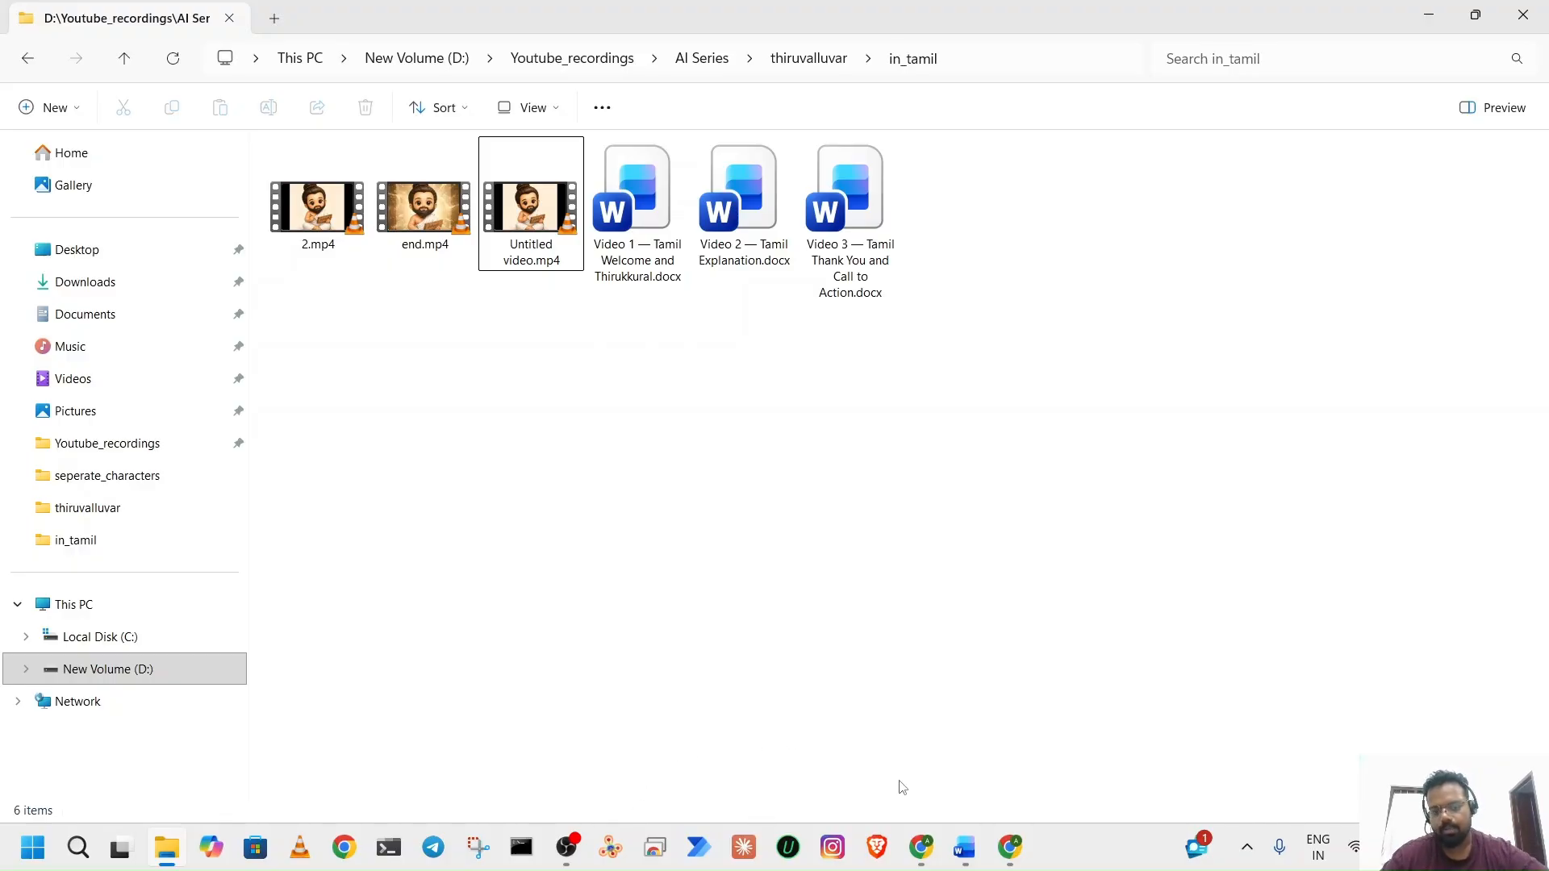
# Switch to ChatGPT in the browser and dismiss the Google account sign-in prompt.
pyautogui.click(1000, 864)
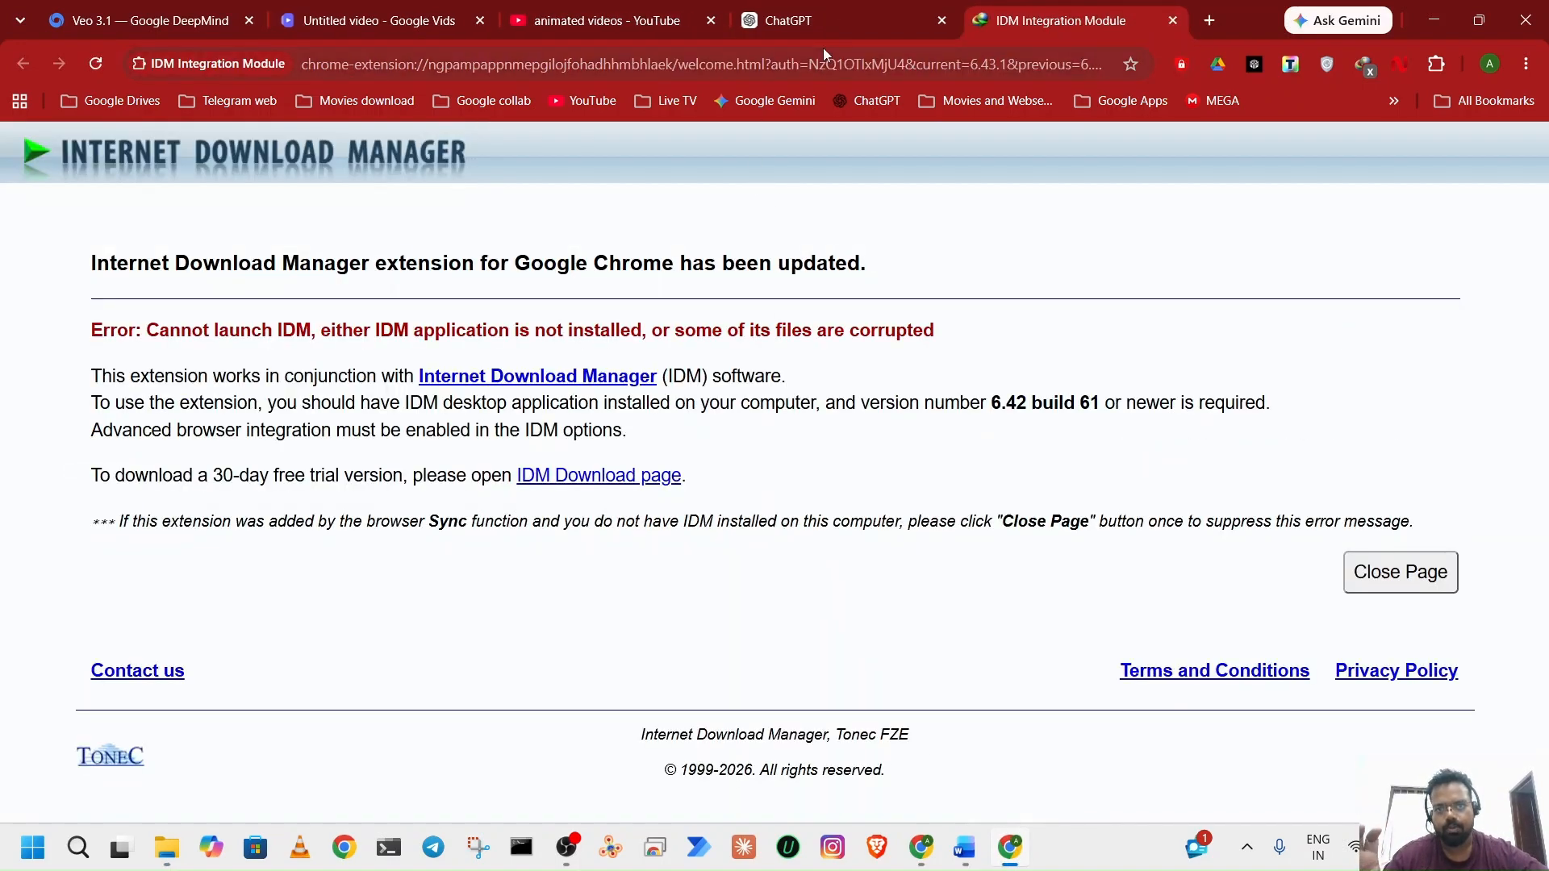
pyautogui.click(826, 24)
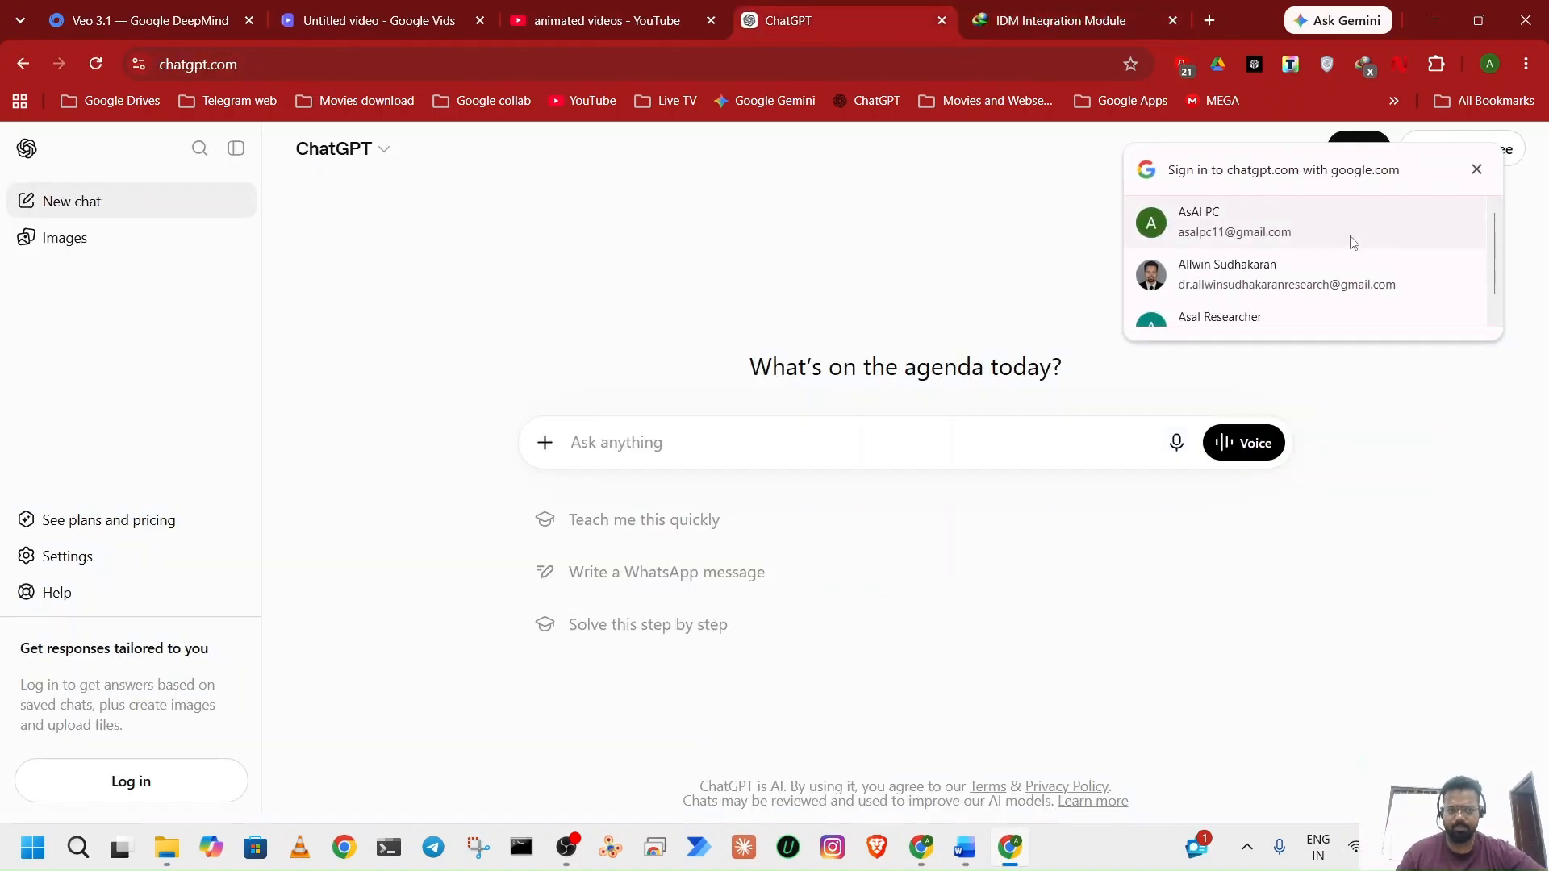
pyautogui.click(1476, 172)
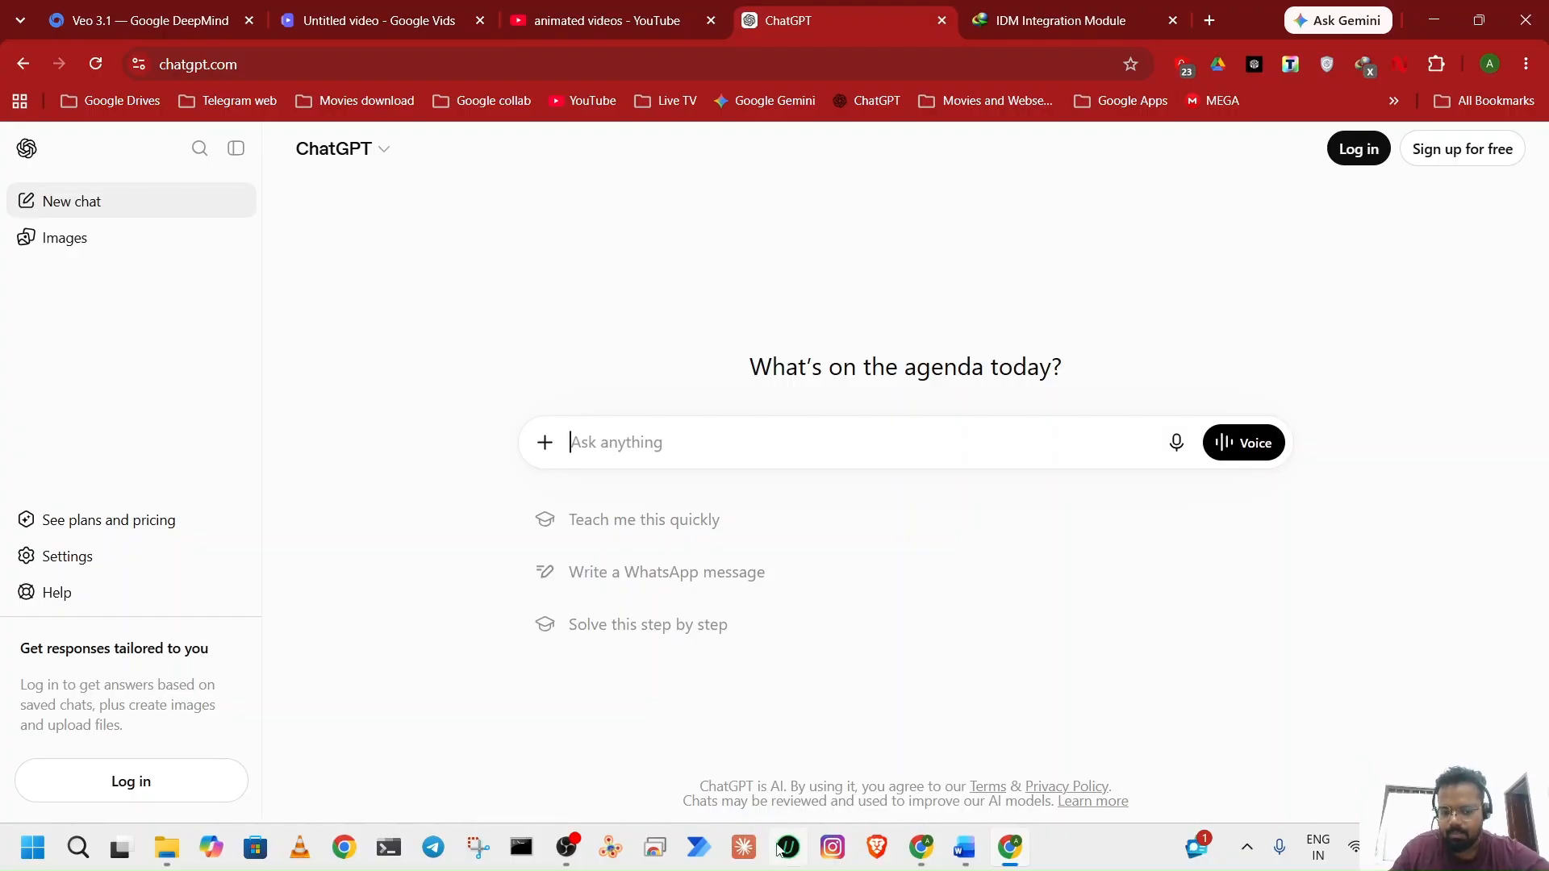
# Examine the request text at the start of Tamil voice.docx in Word and return to ChatGPT.
pyautogui.click(966, 858)
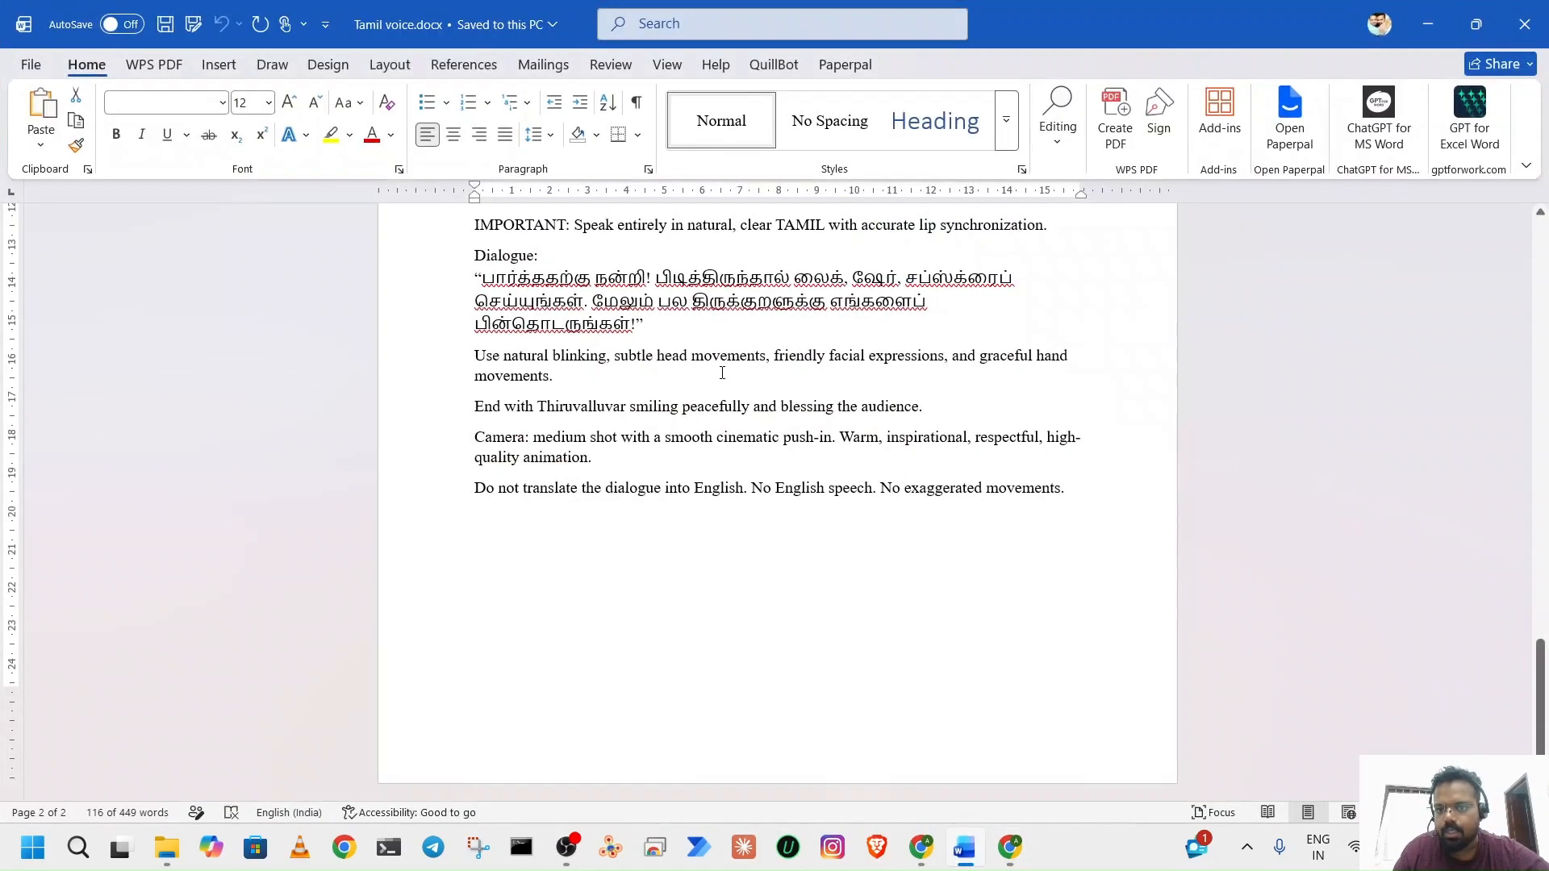
pyautogui.scroll(15, 719, 368)
pyautogui.scroll(-1, 722, 372)
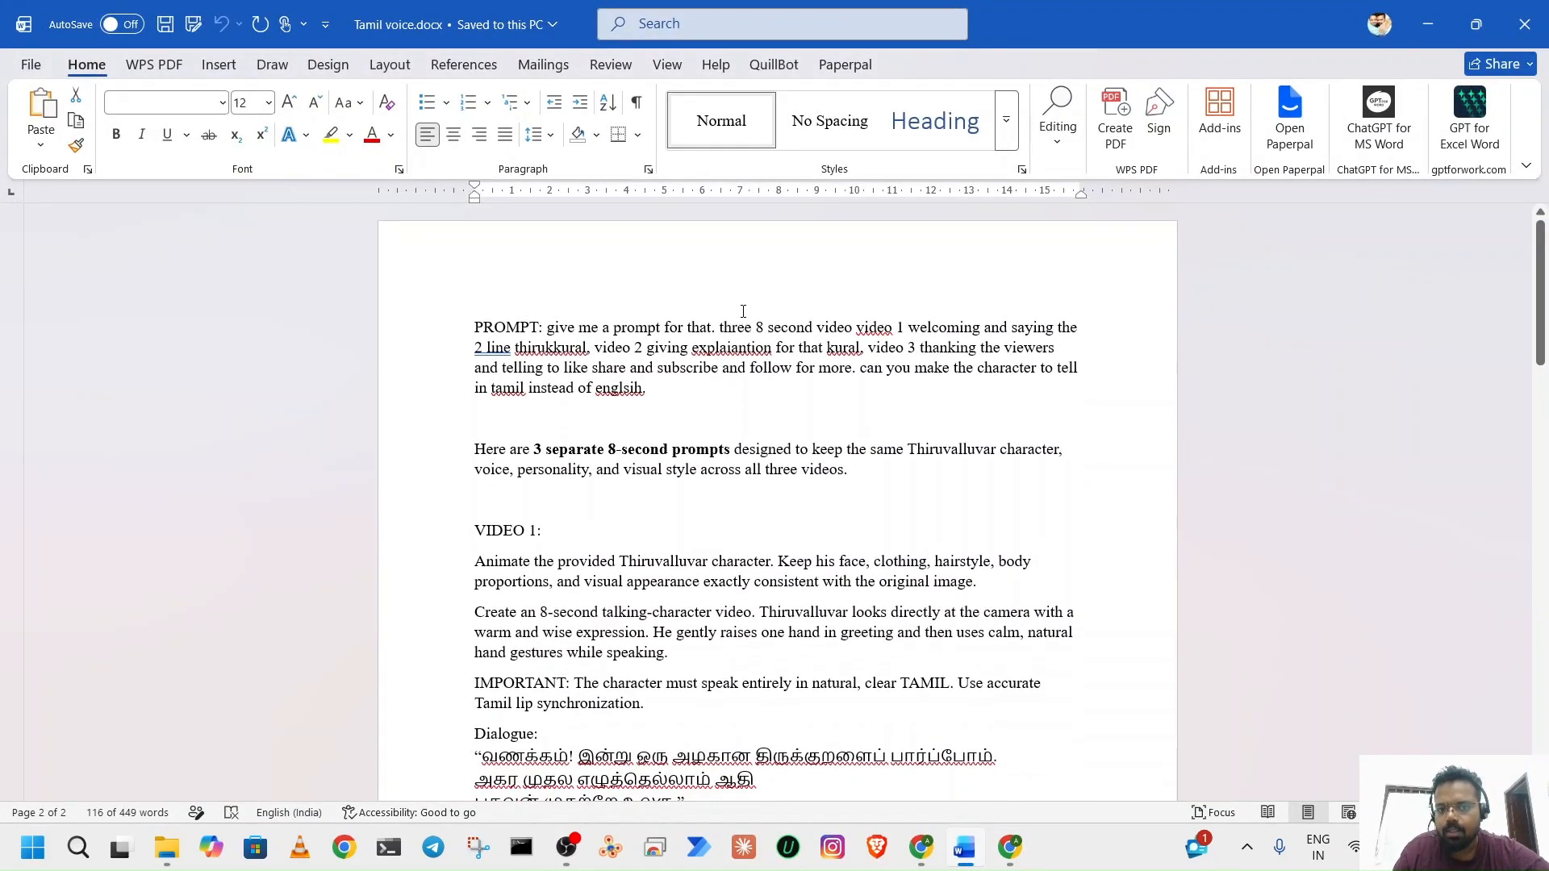
pyautogui.click(1427, 24)
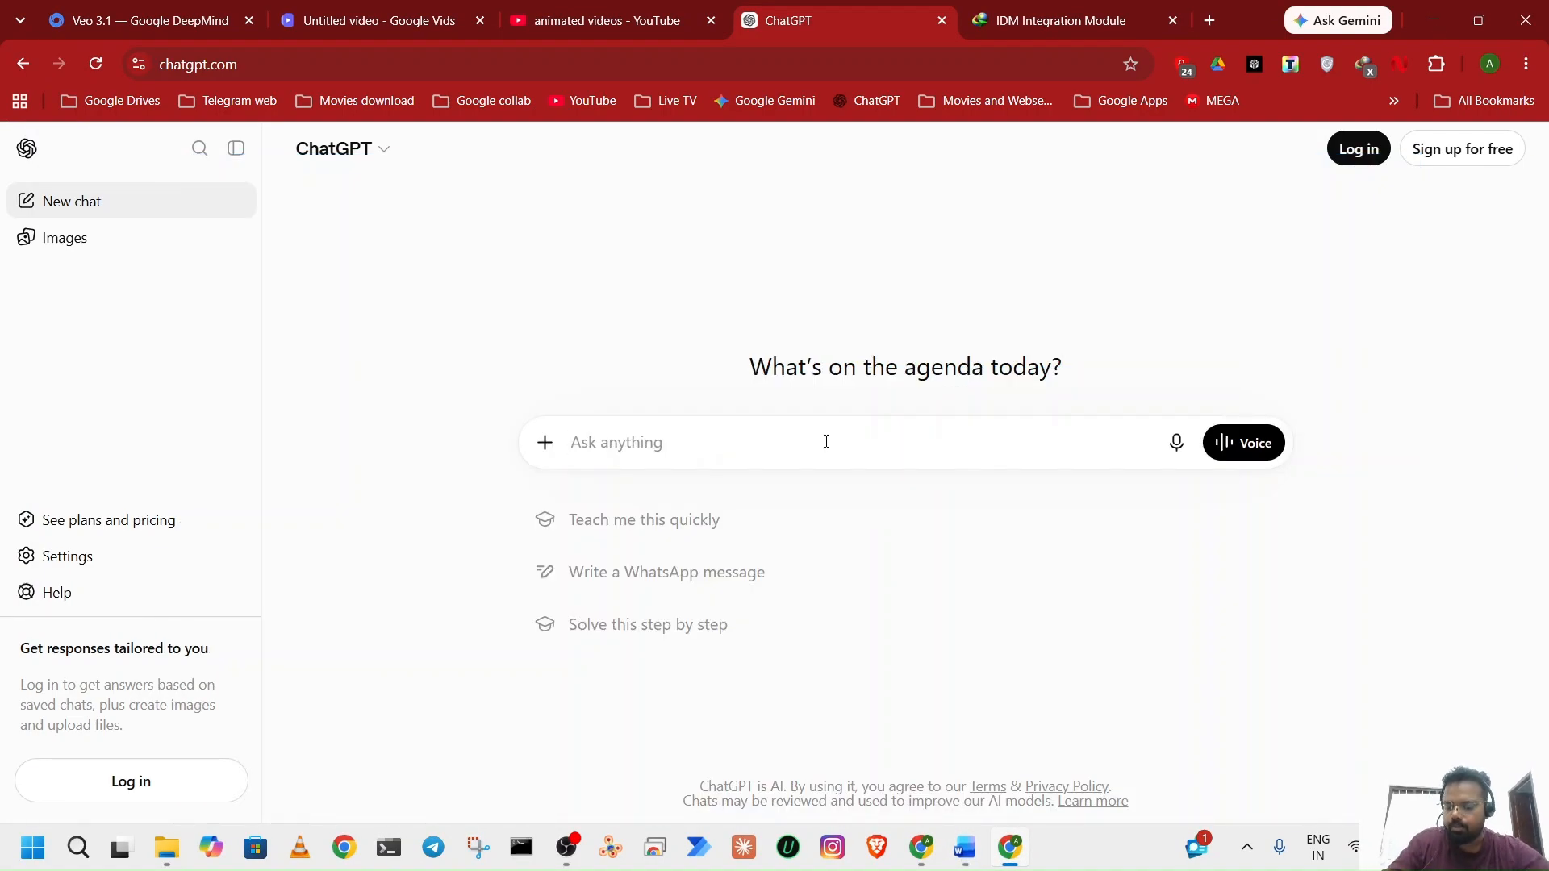
# Choose the Create image tool and log in to ChatGPT by continuing with Google.
pyautogui.write('c')
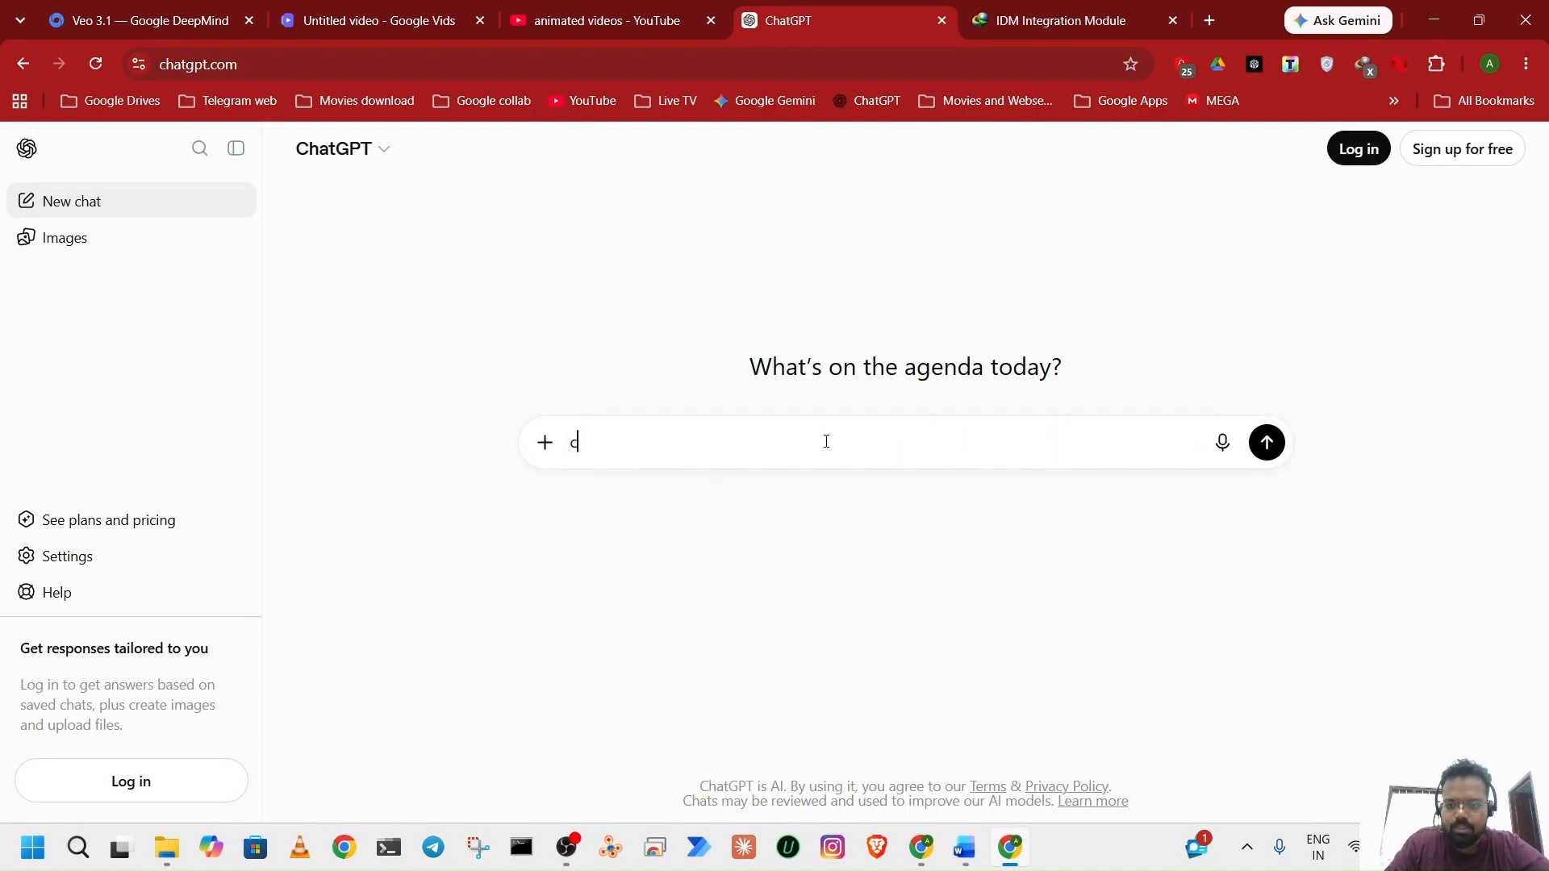
pyautogui.press('BackSpace')
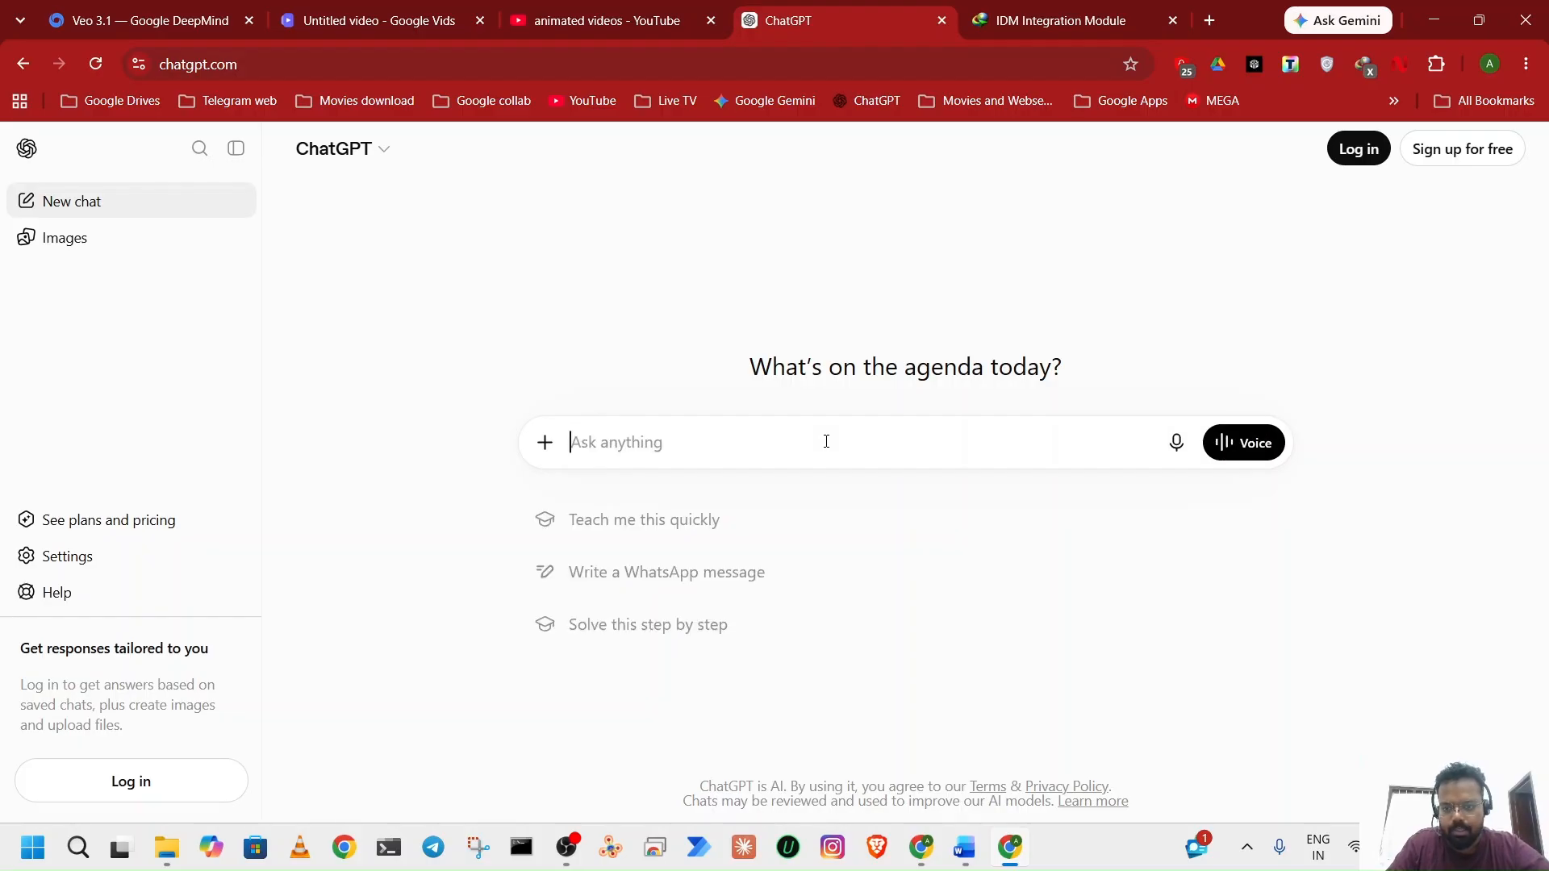
pyautogui.click(551, 441)
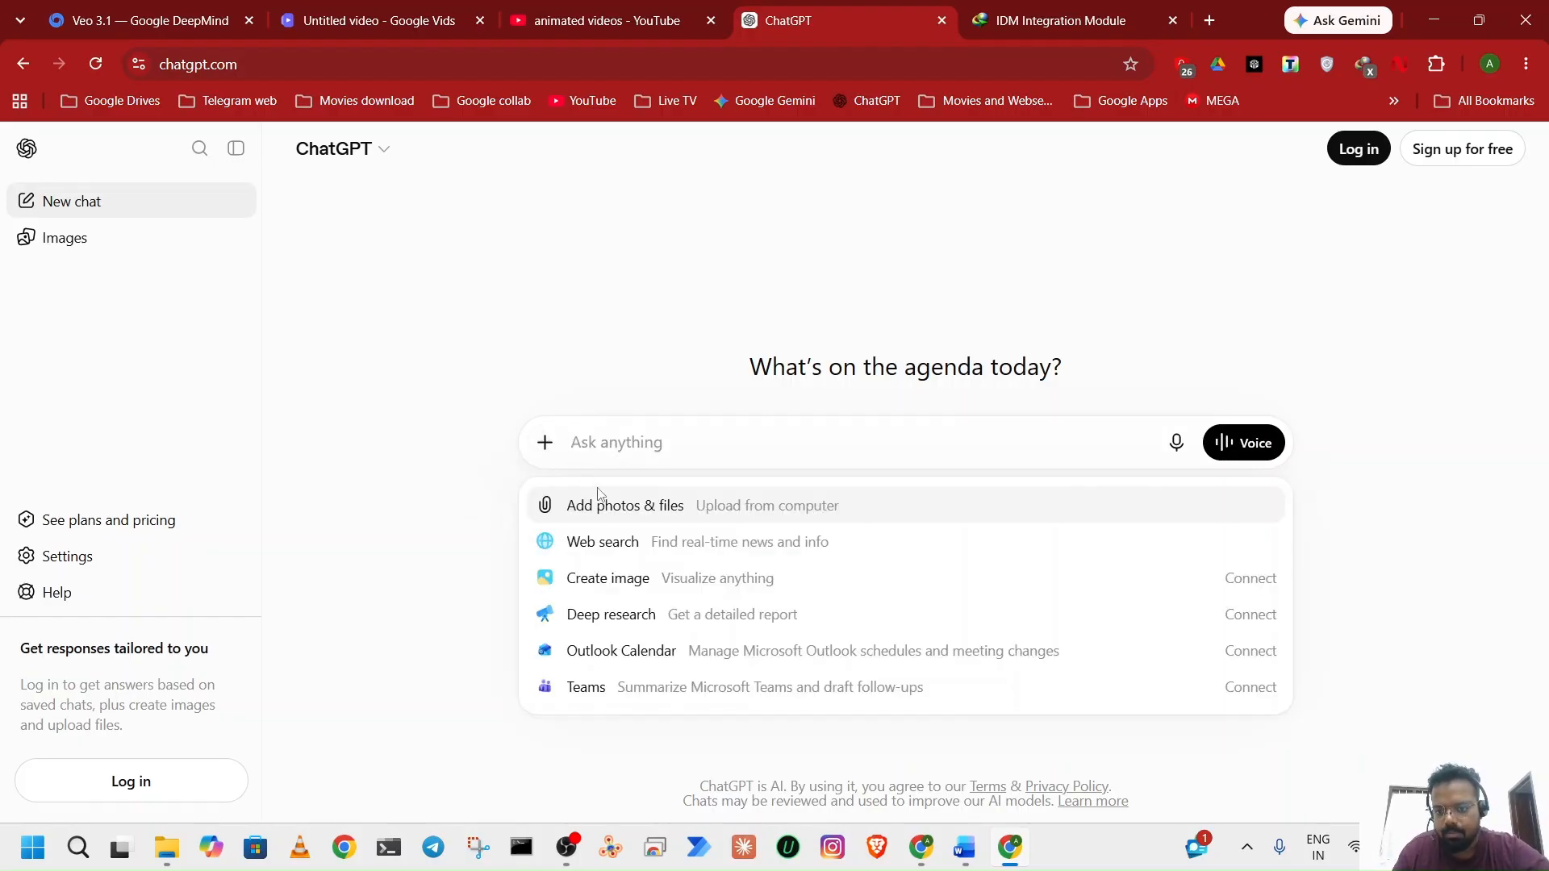
pyautogui.press('Escape')
pyautogui.click(597, 593)
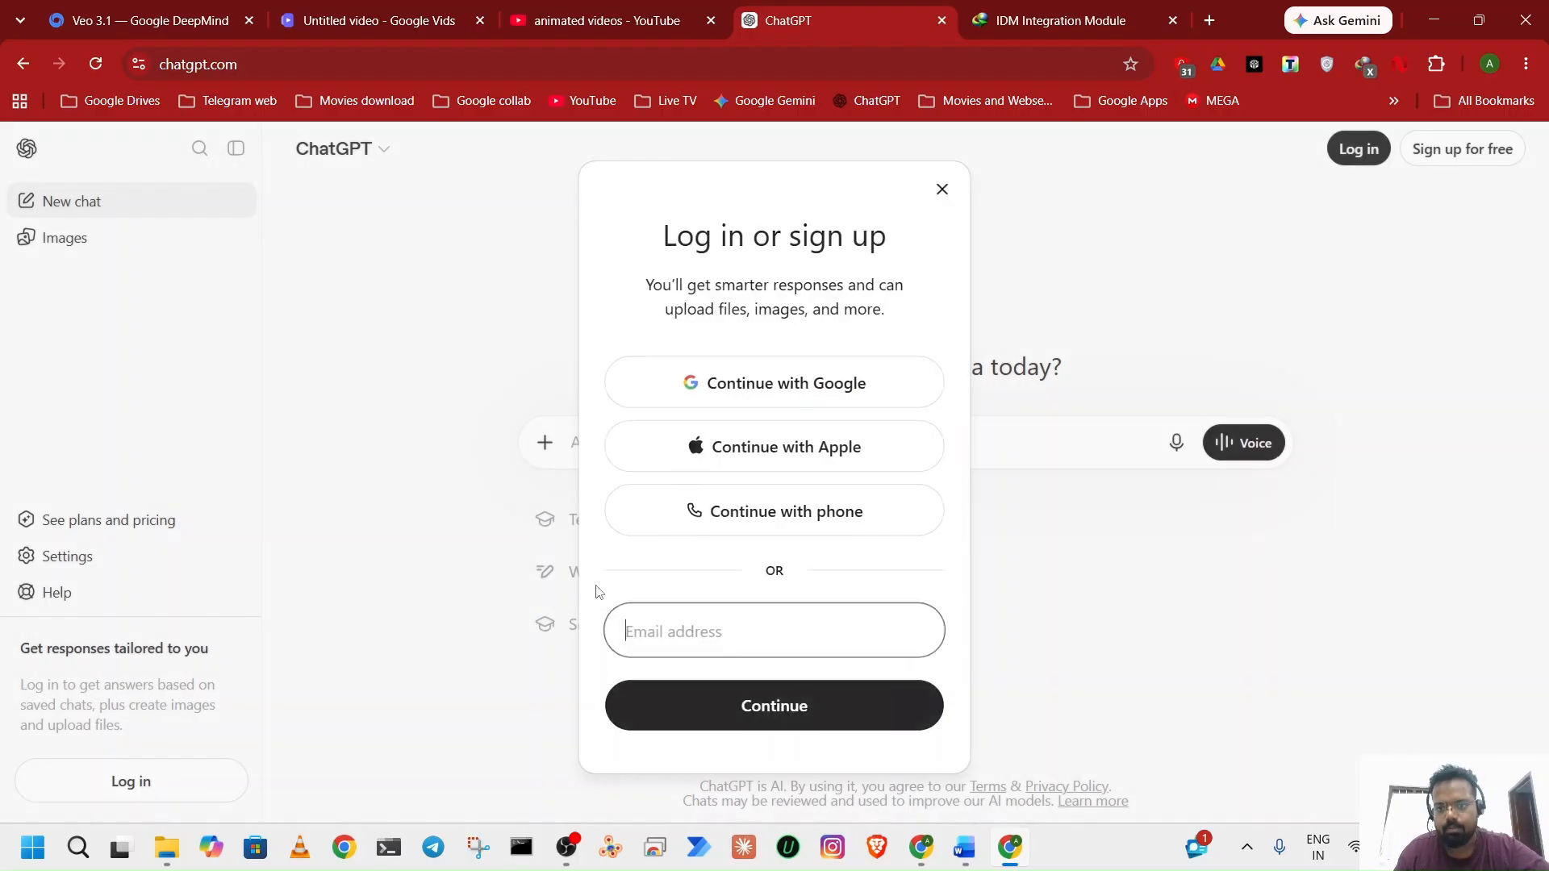
pyautogui.click(769, 404)
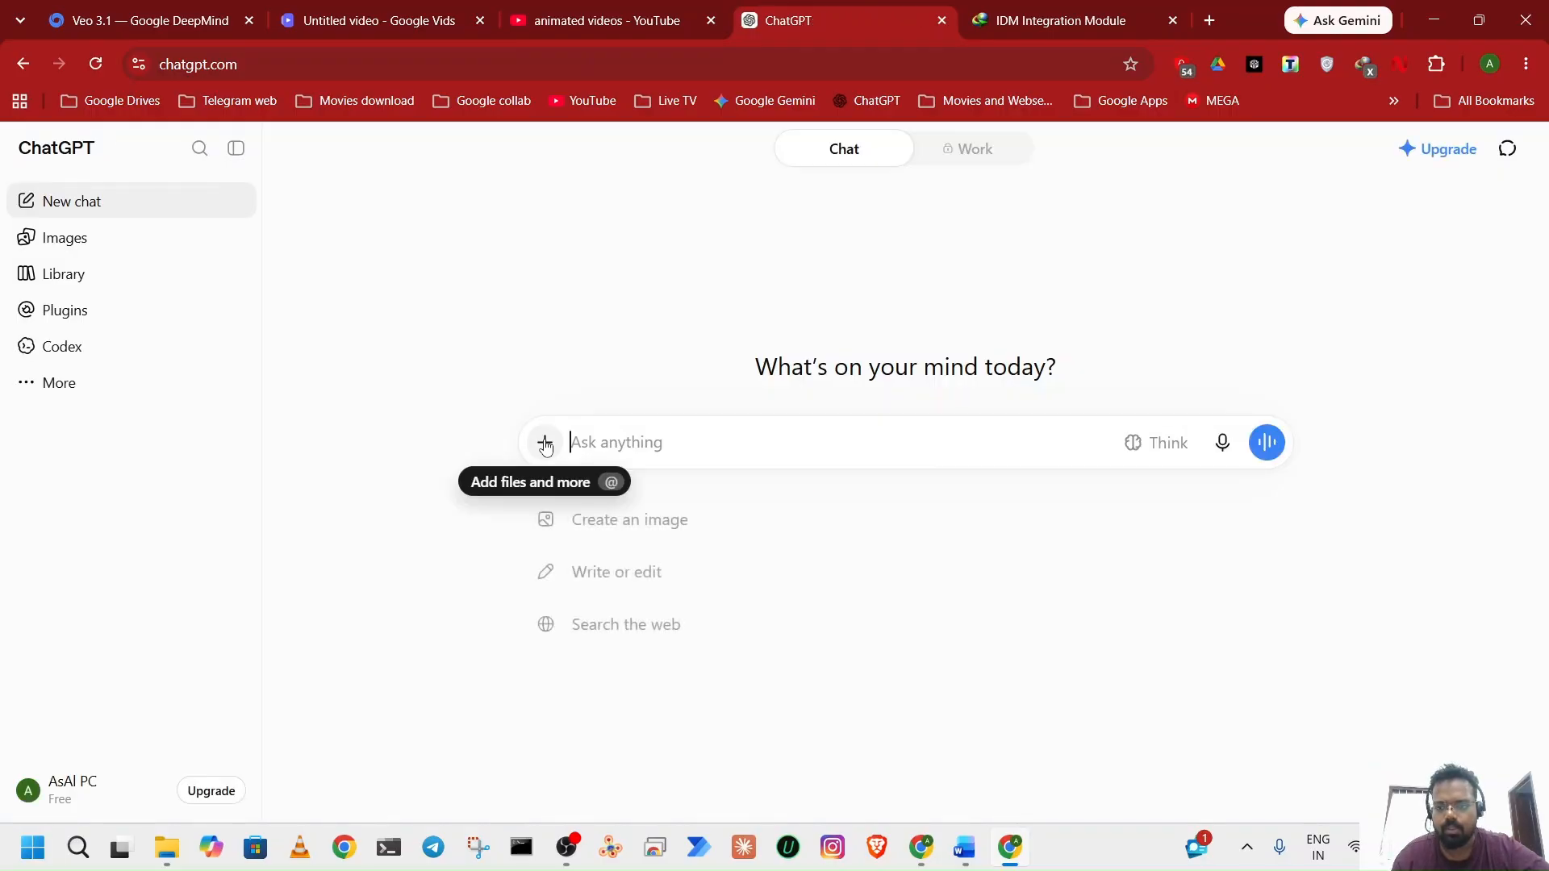
# Generate an image with the Create image tool using the prompt "create a ghibli style old man with newspaper sitting in a arm chair.".
pyautogui.click(545, 444)
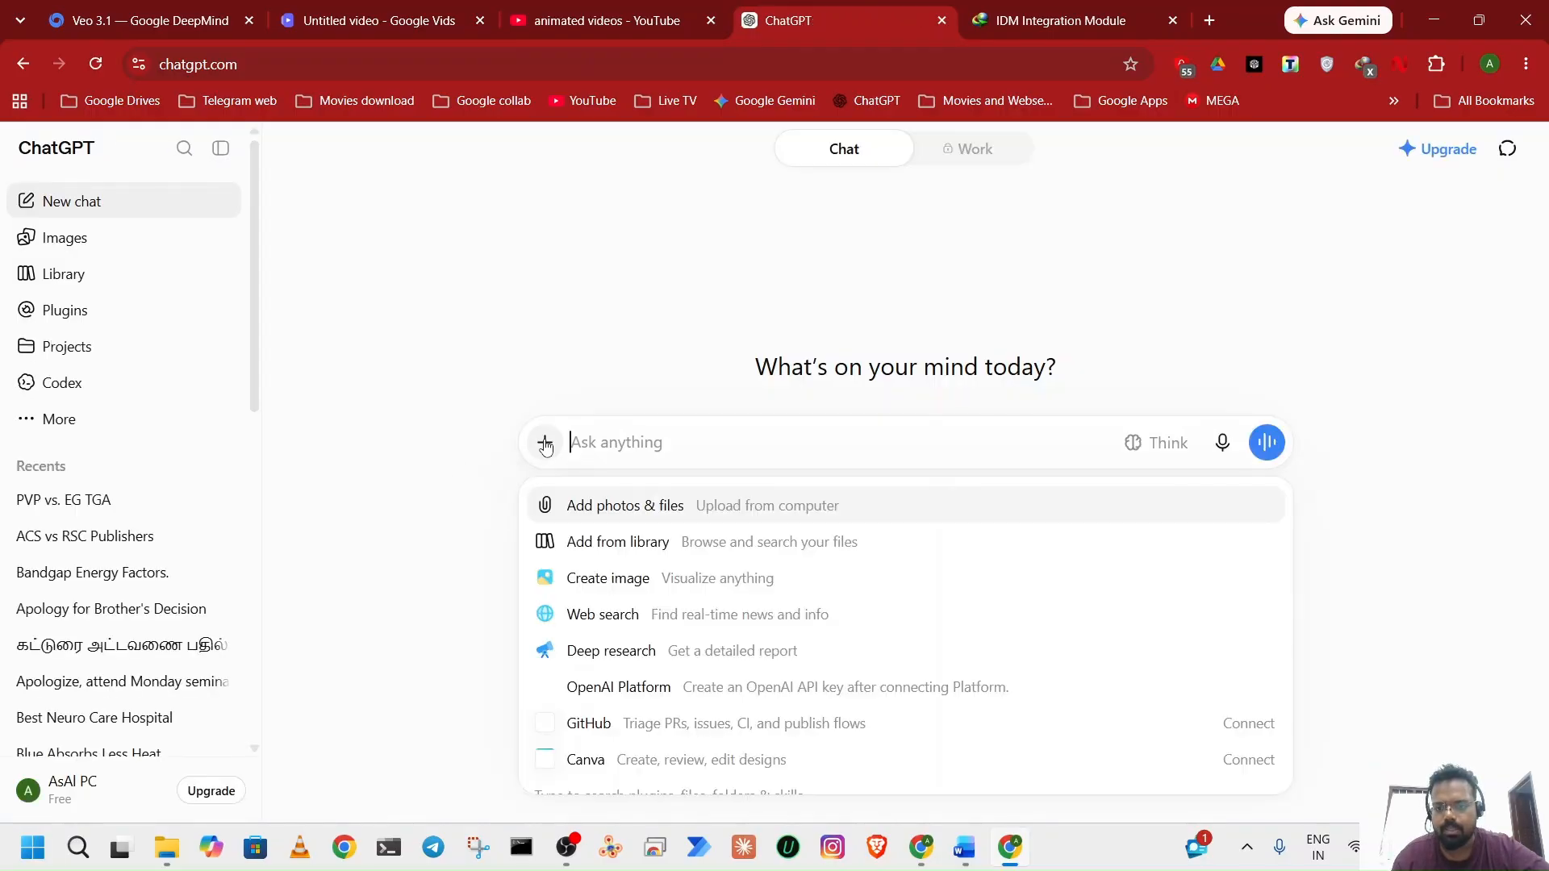
pyautogui.click(599, 580)
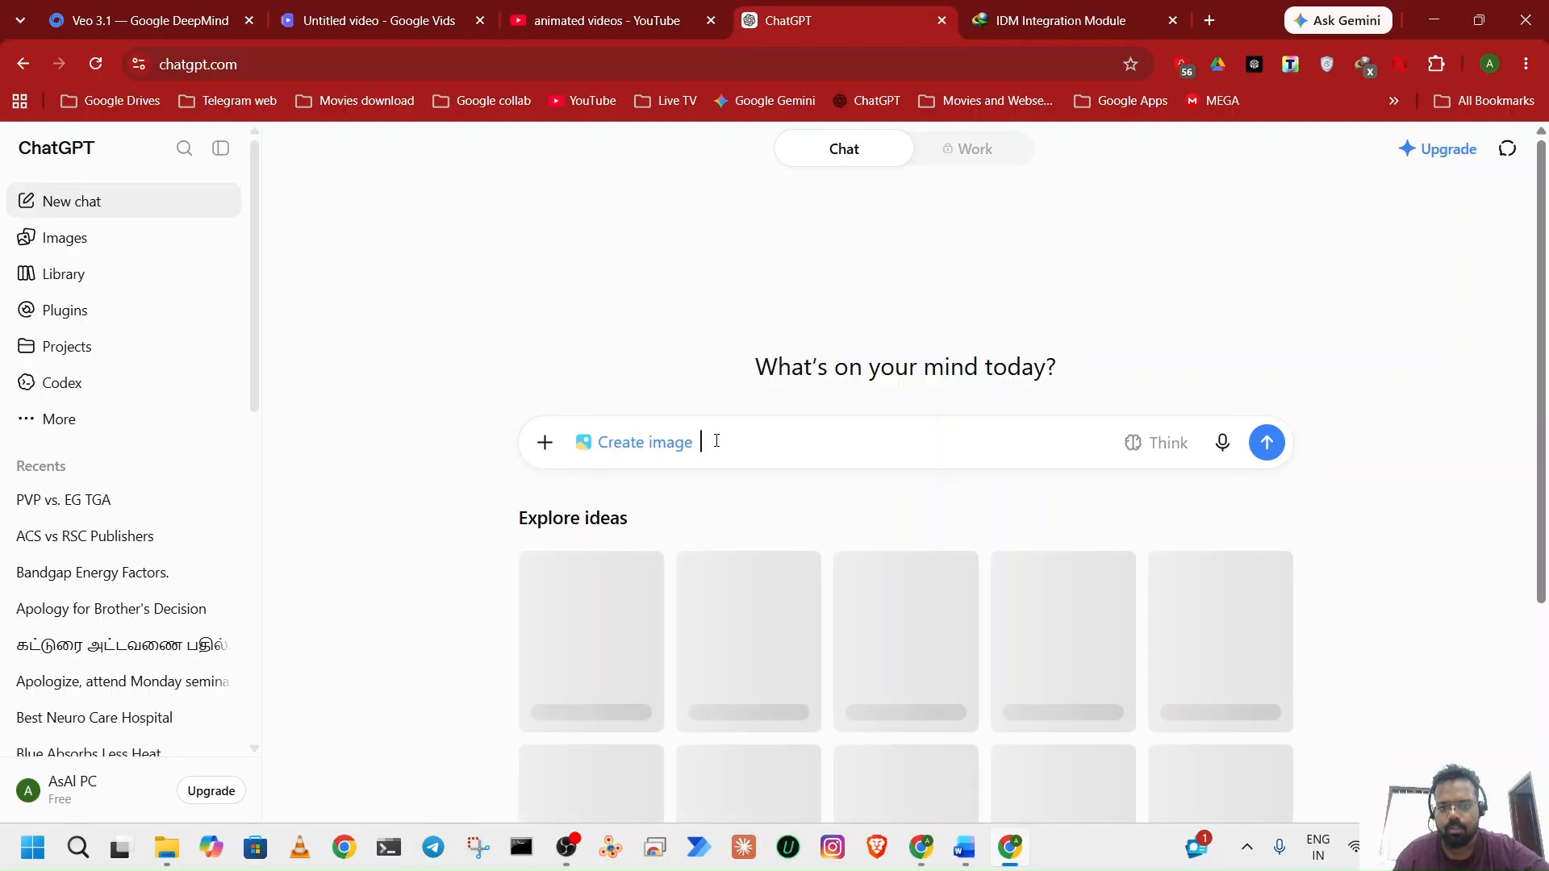
pyautogui.write('create a ')
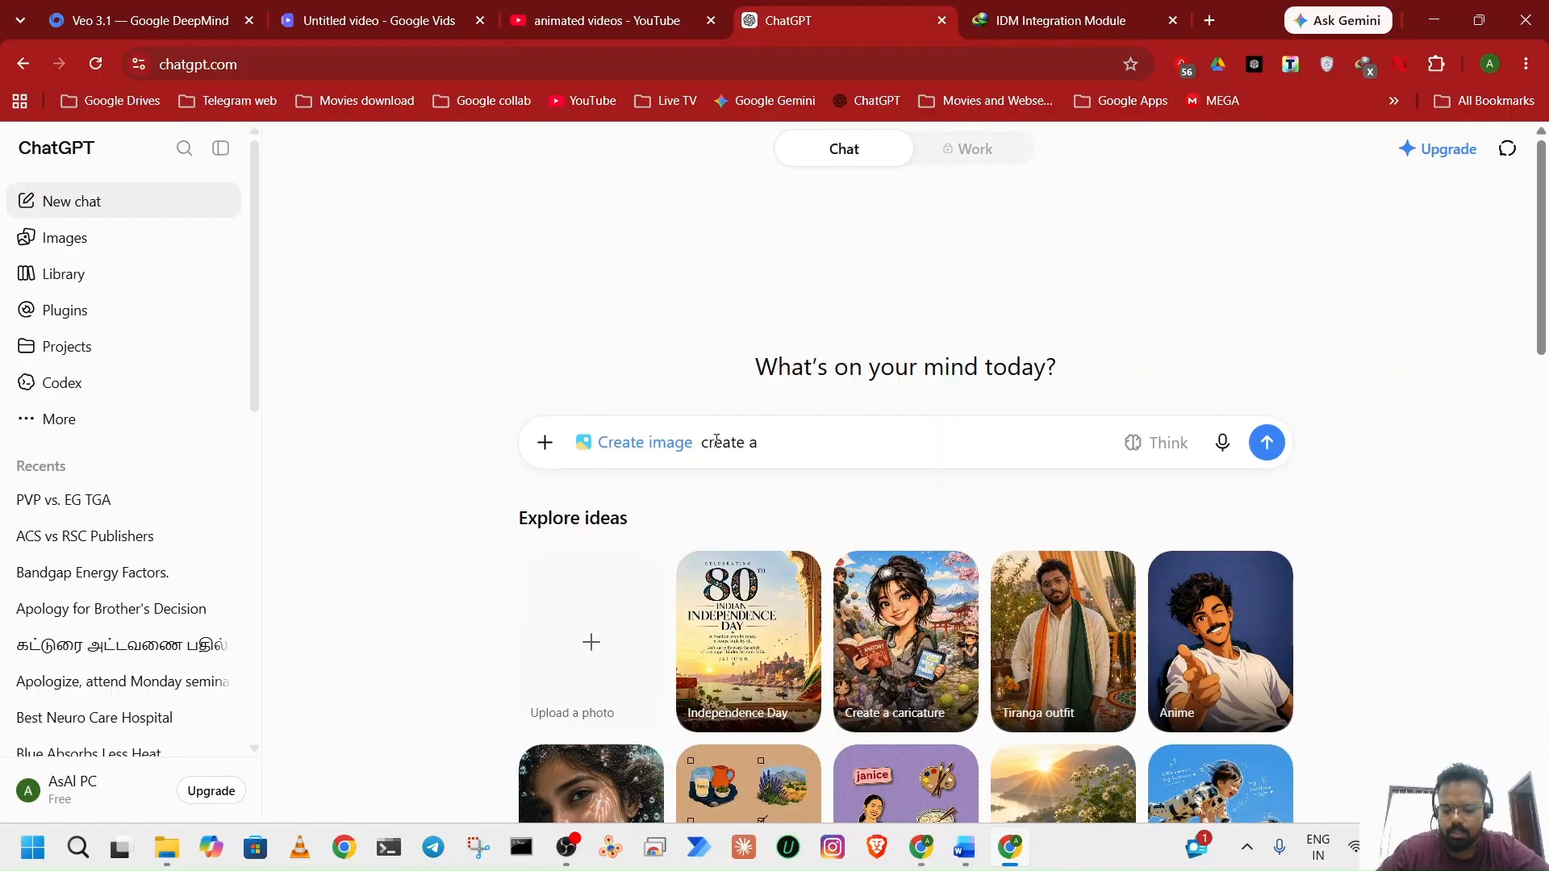
pyautogui.write('ghibl')
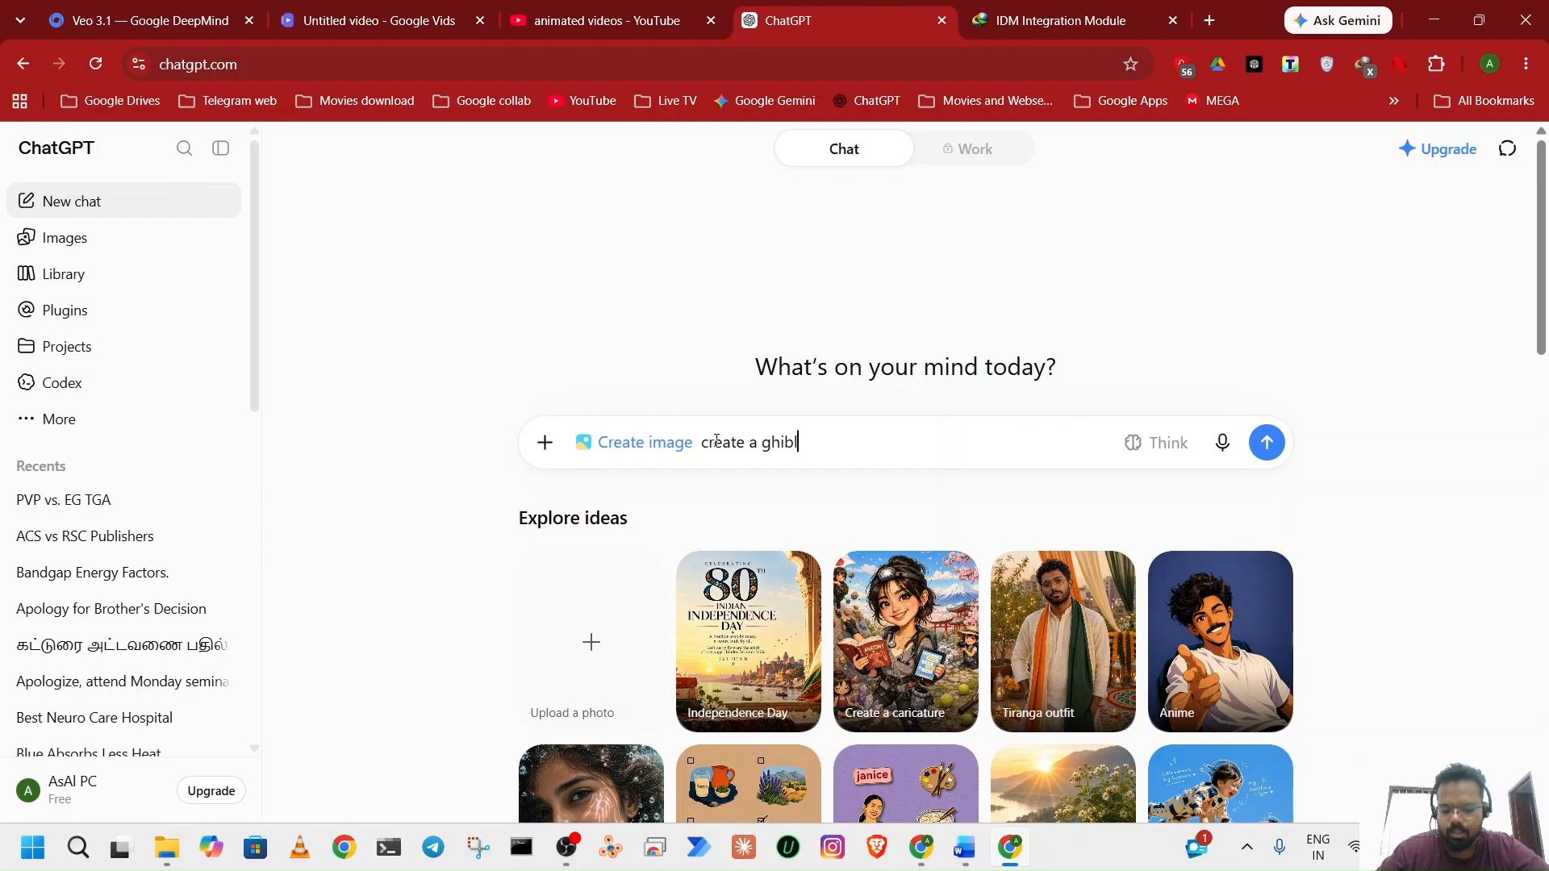
pyautogui.write('i style ol')
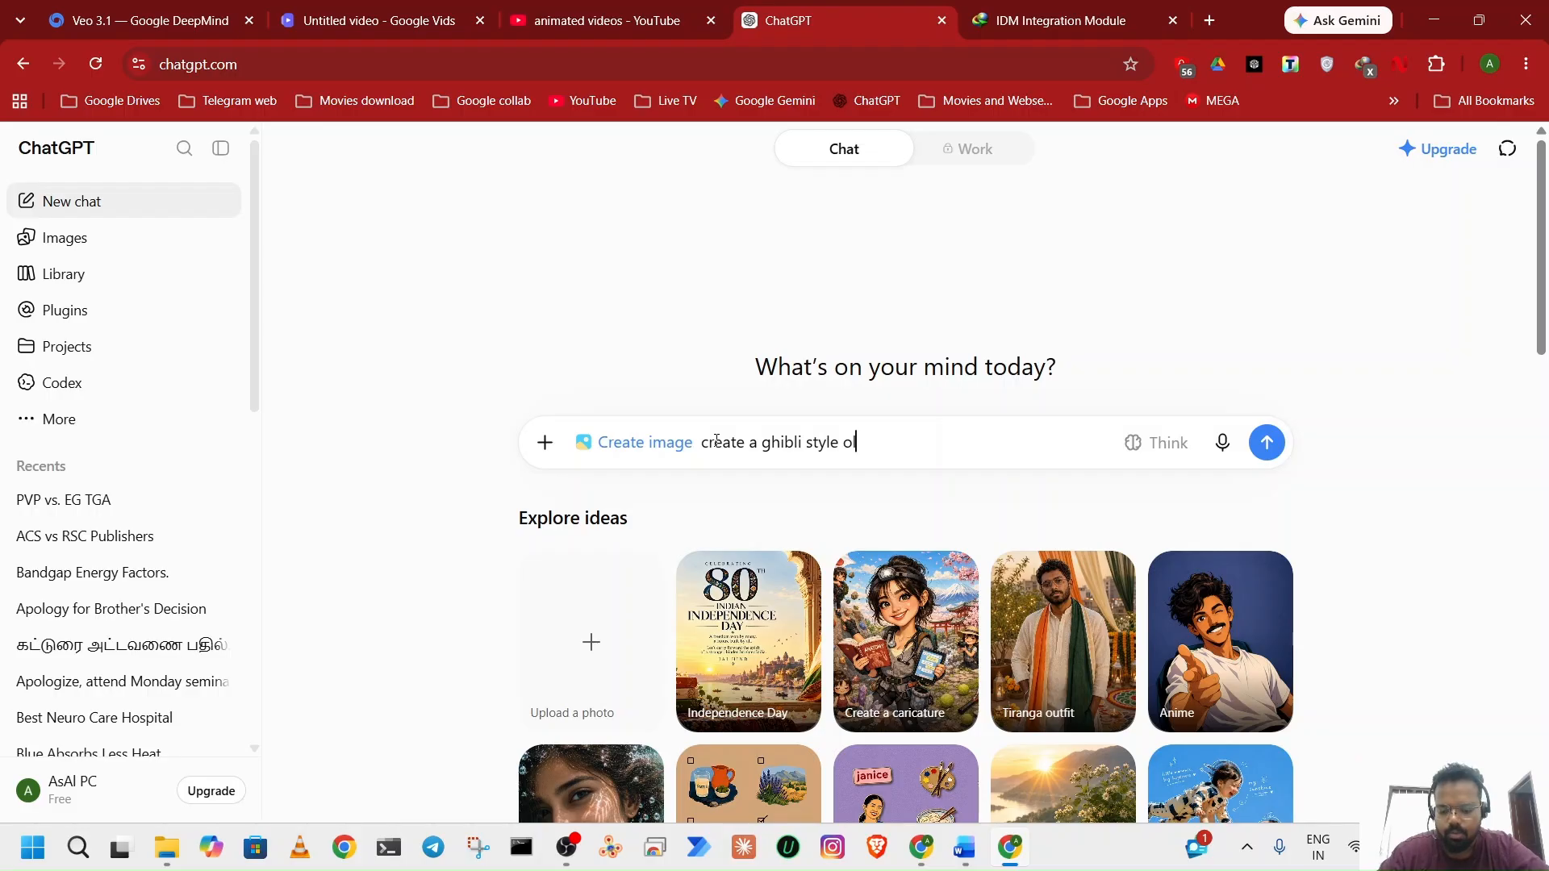
pyautogui.write('d man with ')
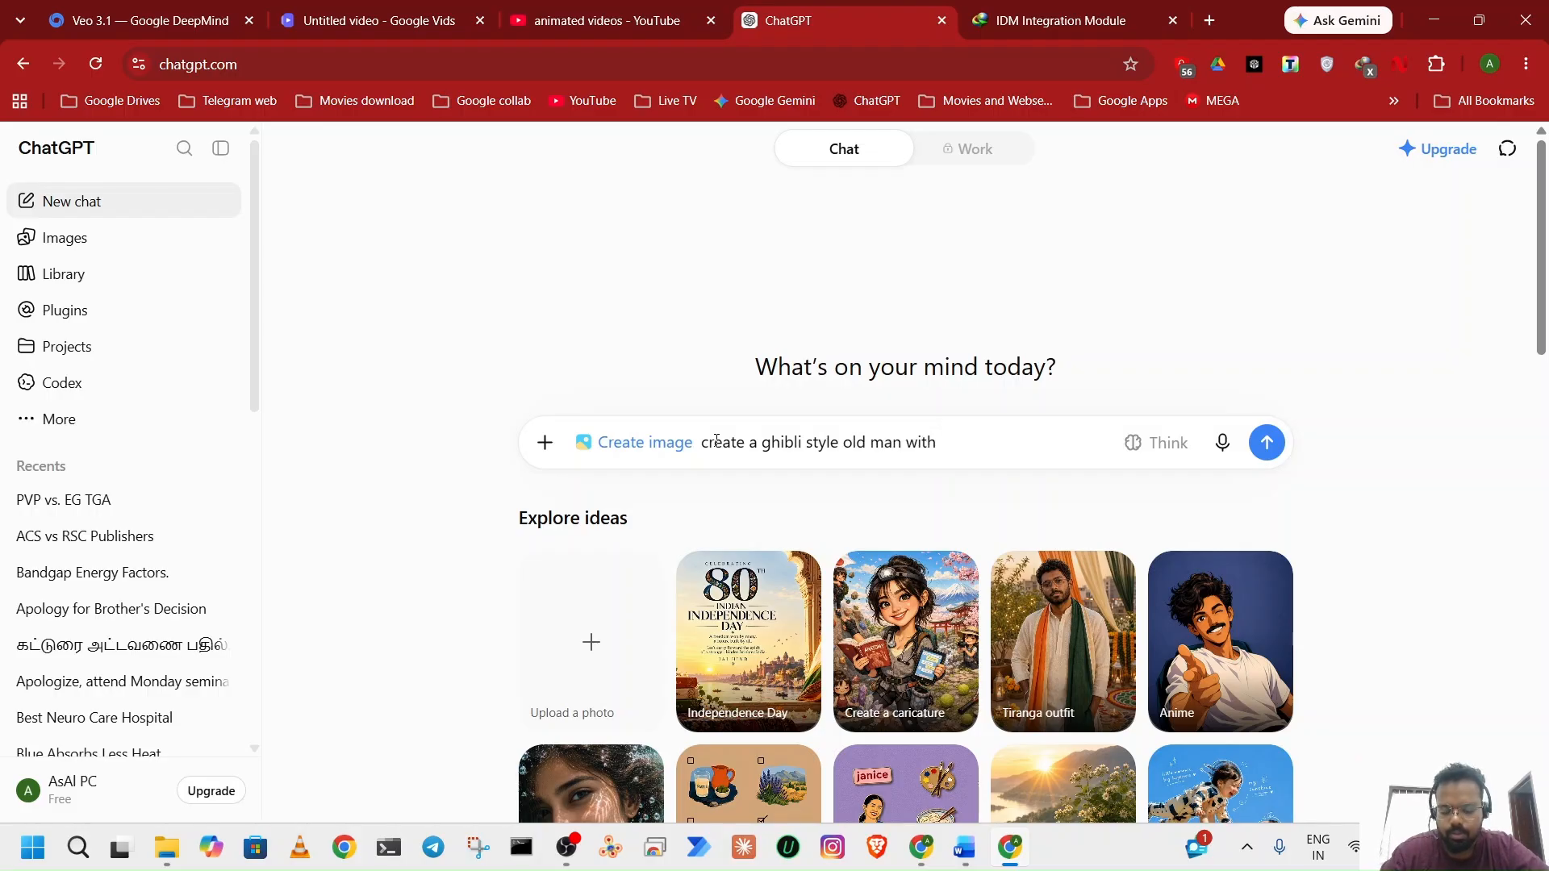
pyautogui.write('newspaper sitting ')
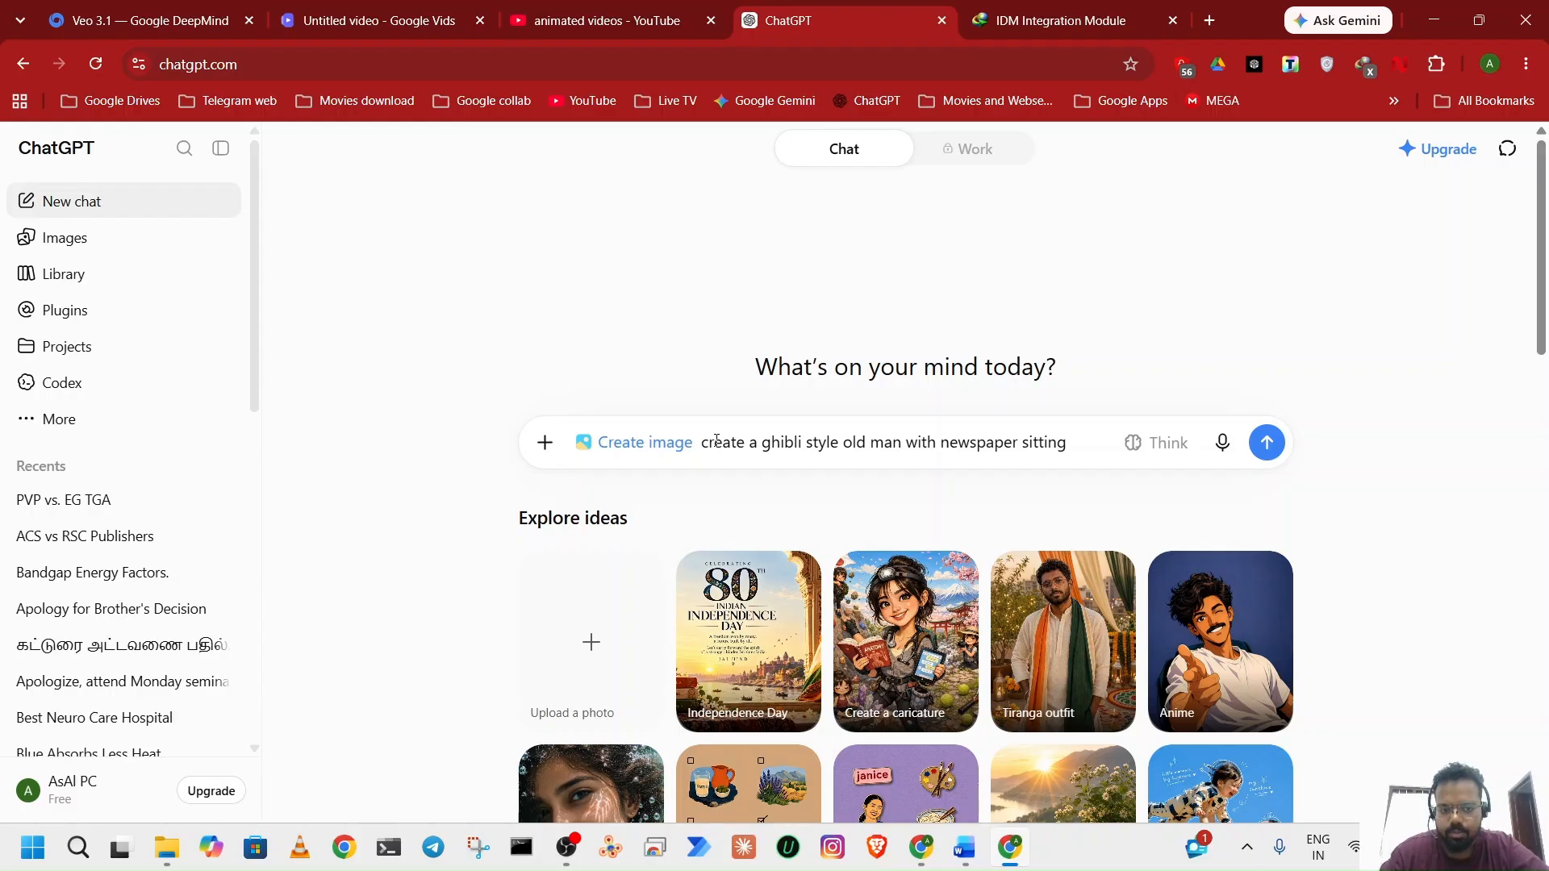
pyautogui.write('in a ar')
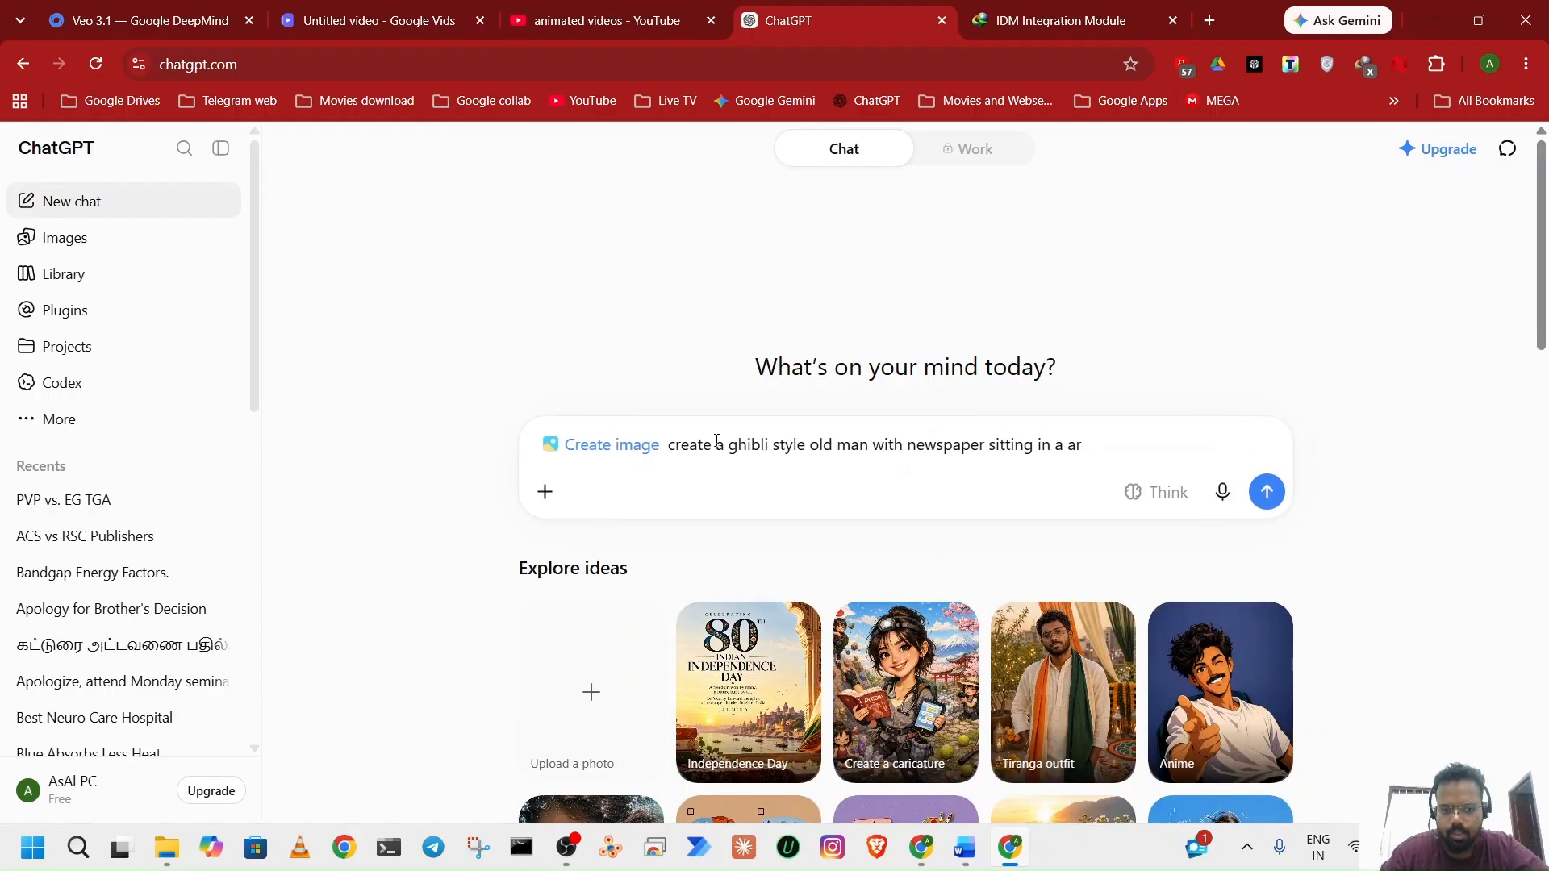
pyautogui.write('m chair')
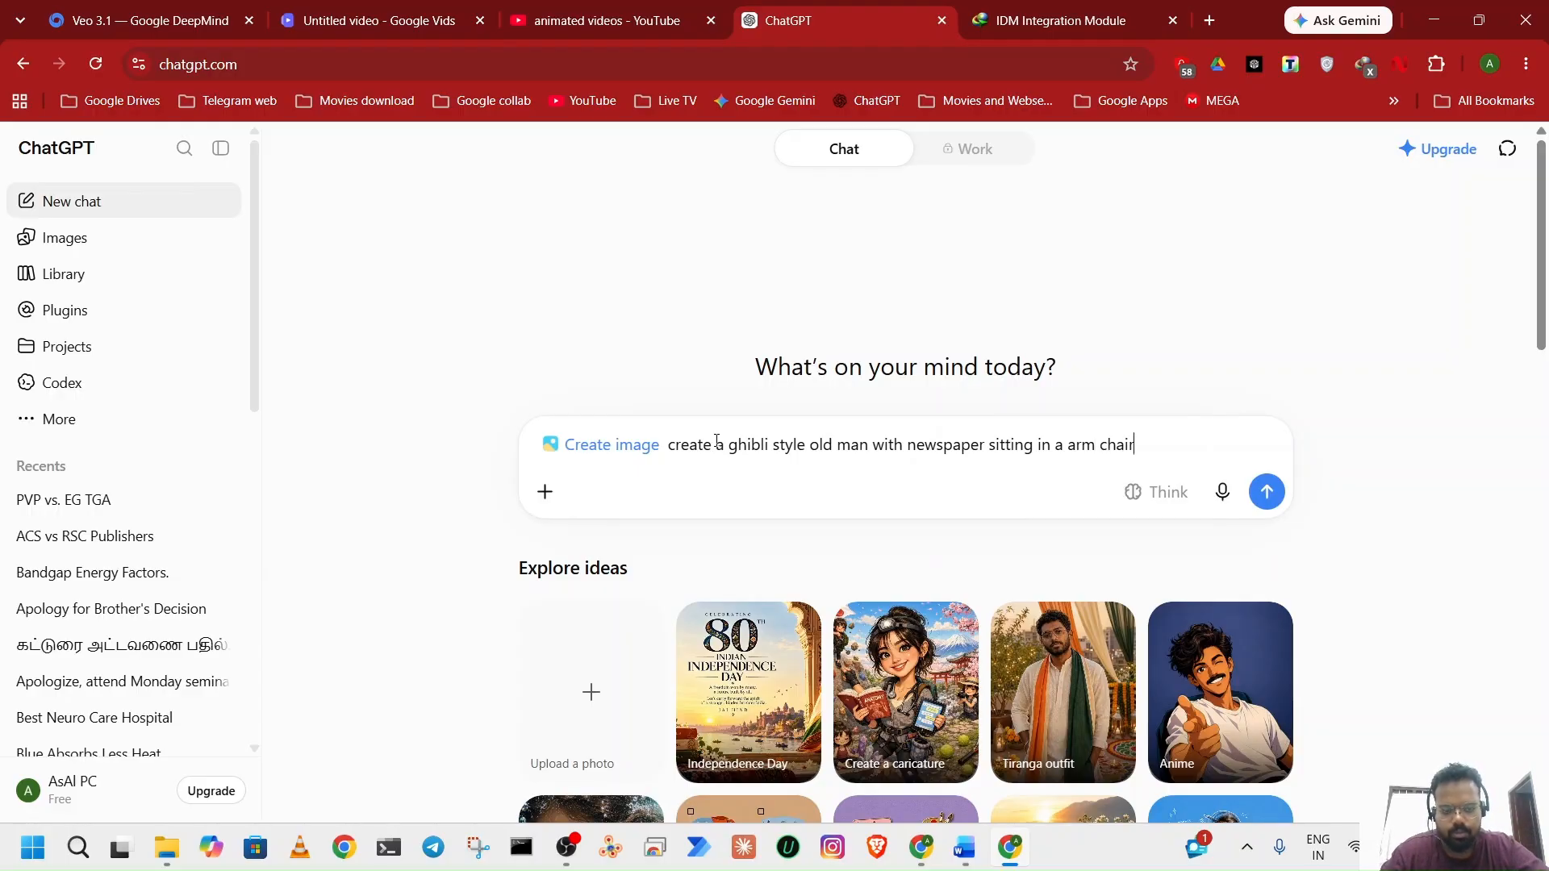
pyautogui.write('.')
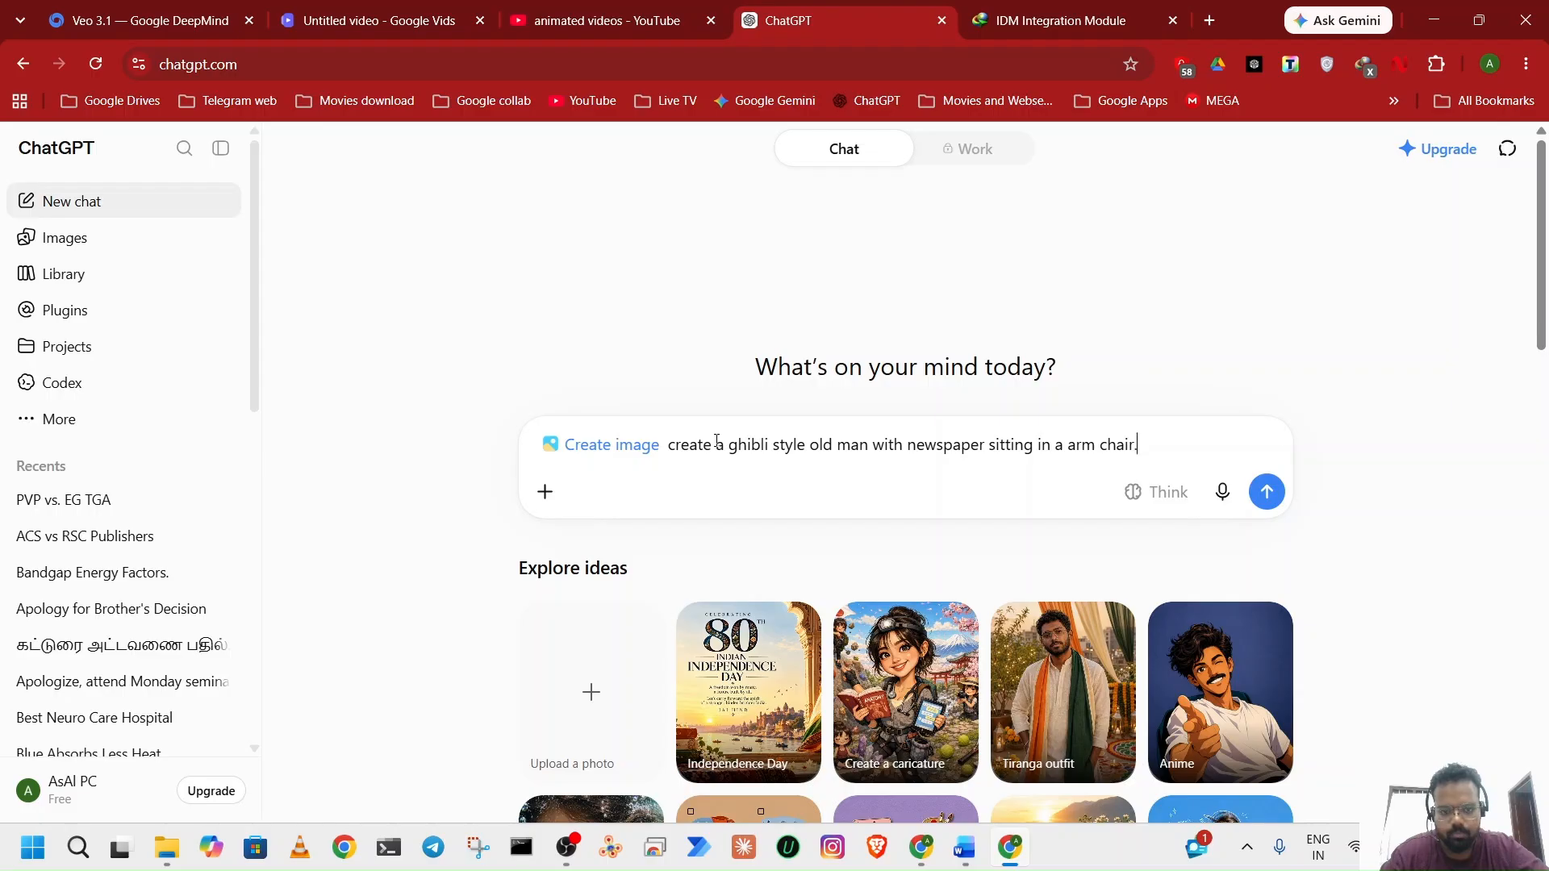
pyautogui.press('Return')
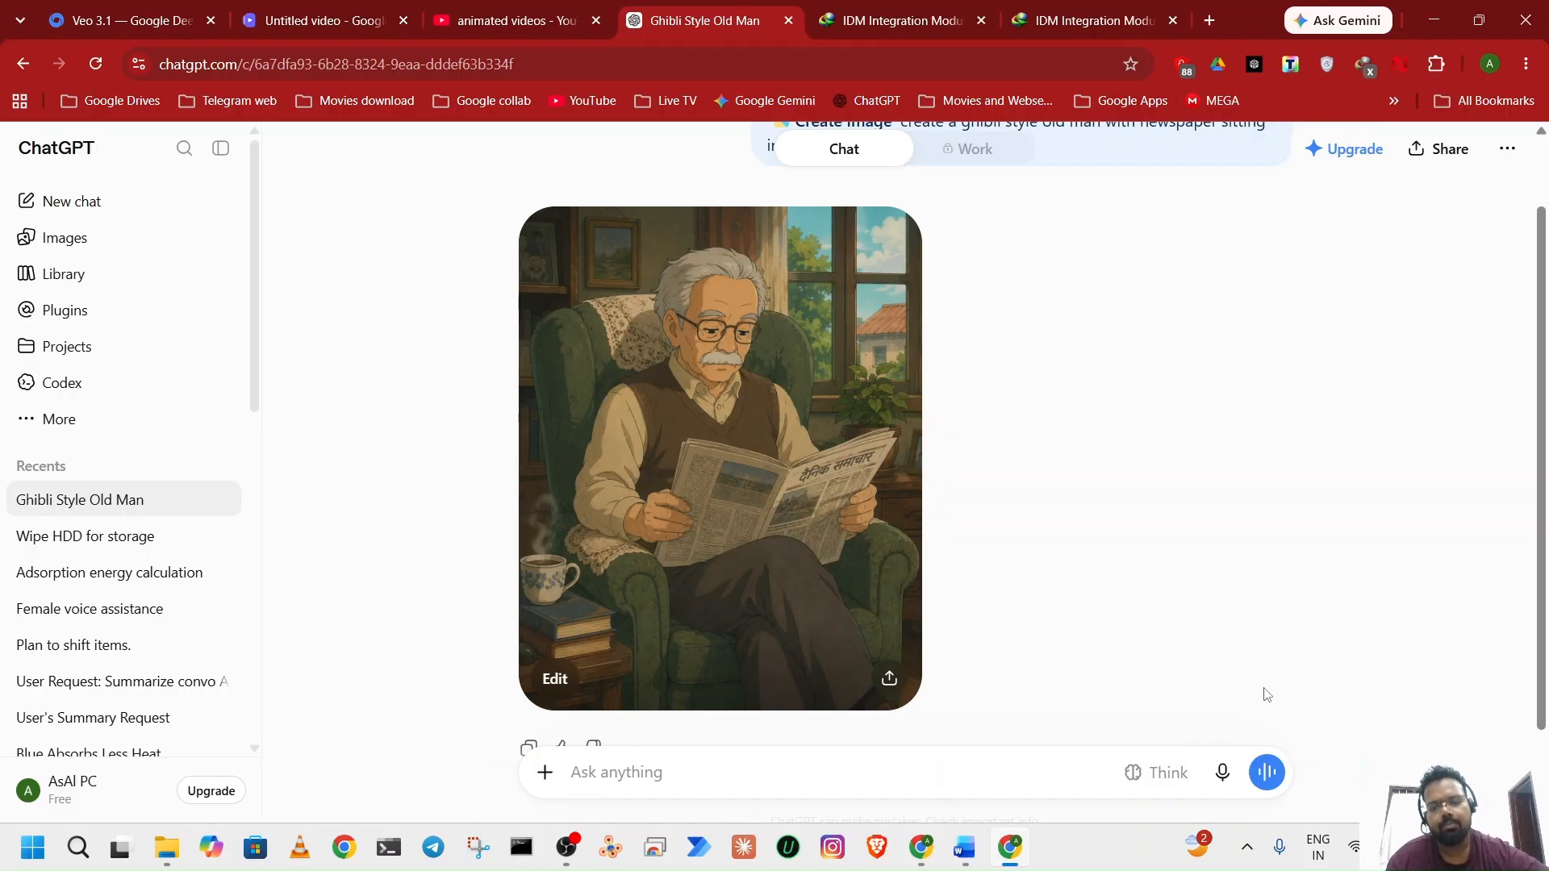
# Start downloading the generated old man image and browse to the AI Series folder inside Youtube_recordings as its save location.
pyautogui.click(810, 504)
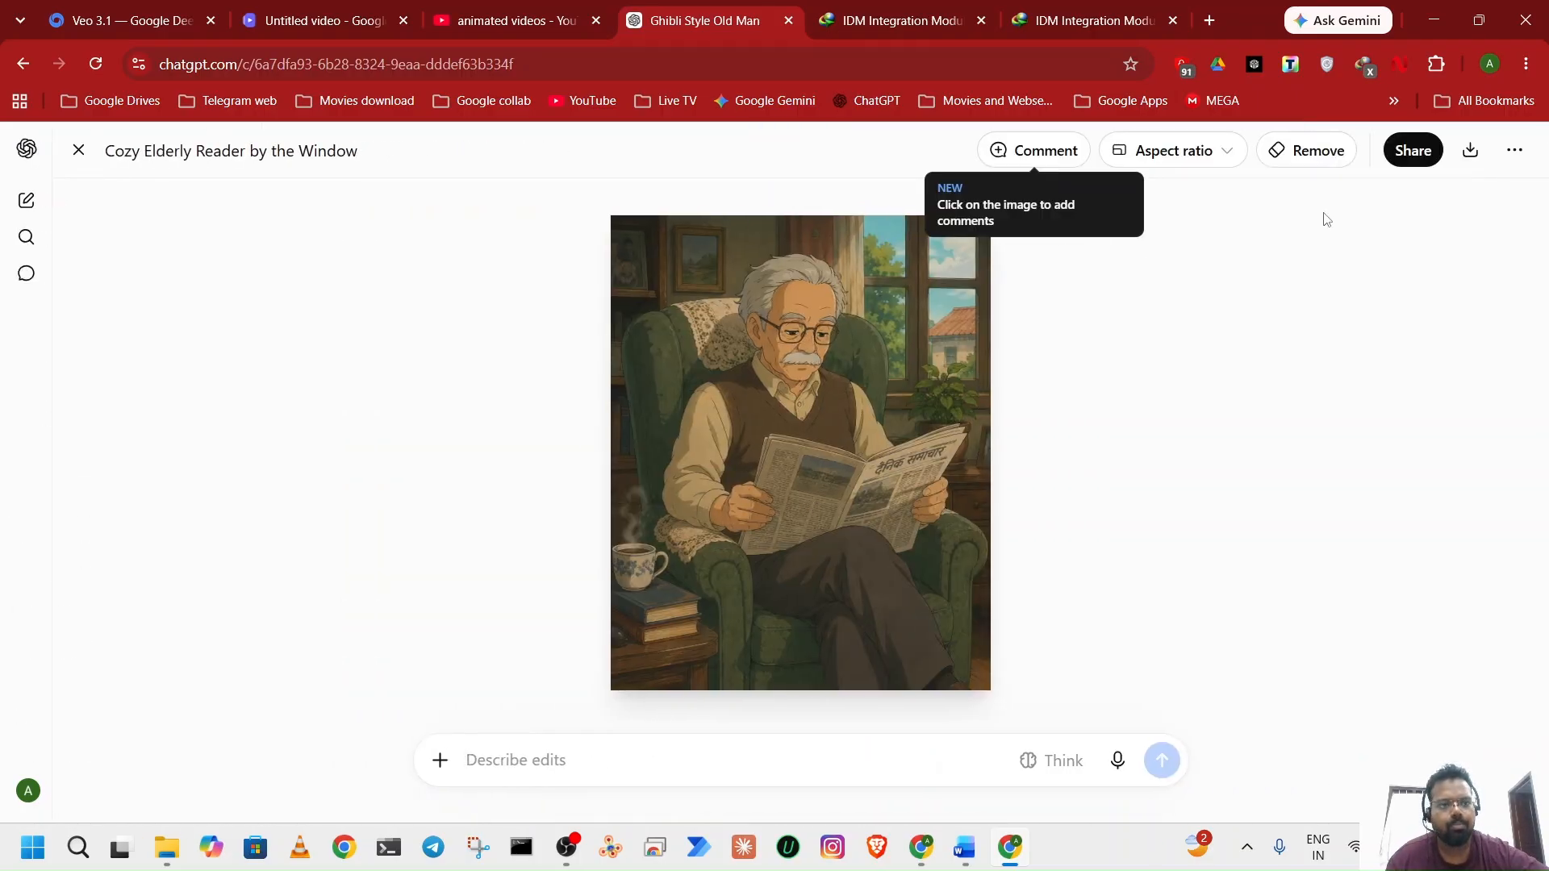
pyautogui.click(1470, 161)
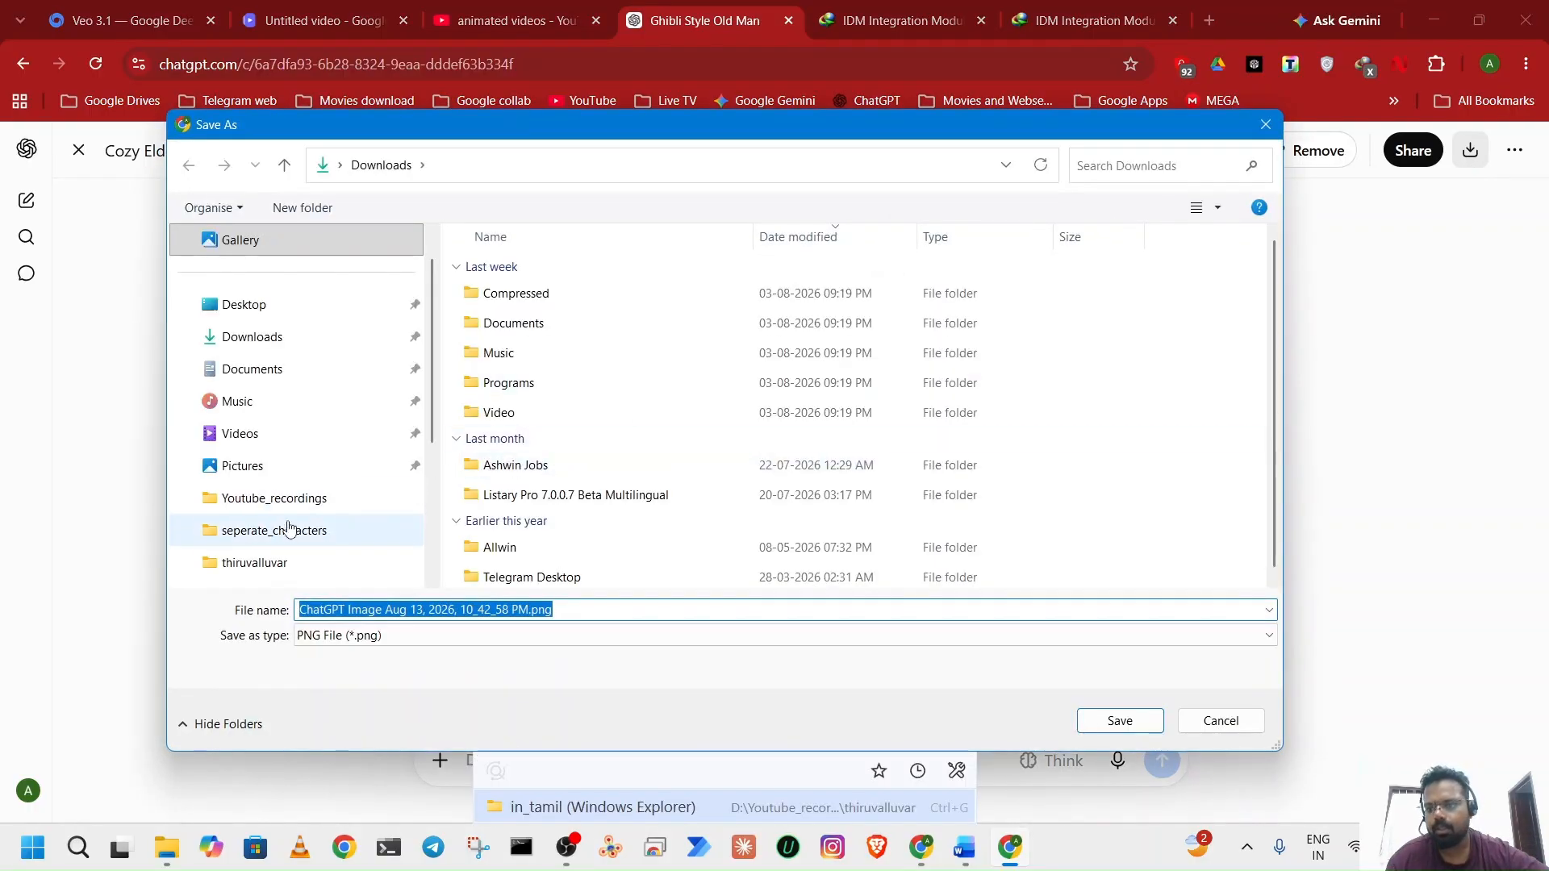
pyautogui.click(282, 563)
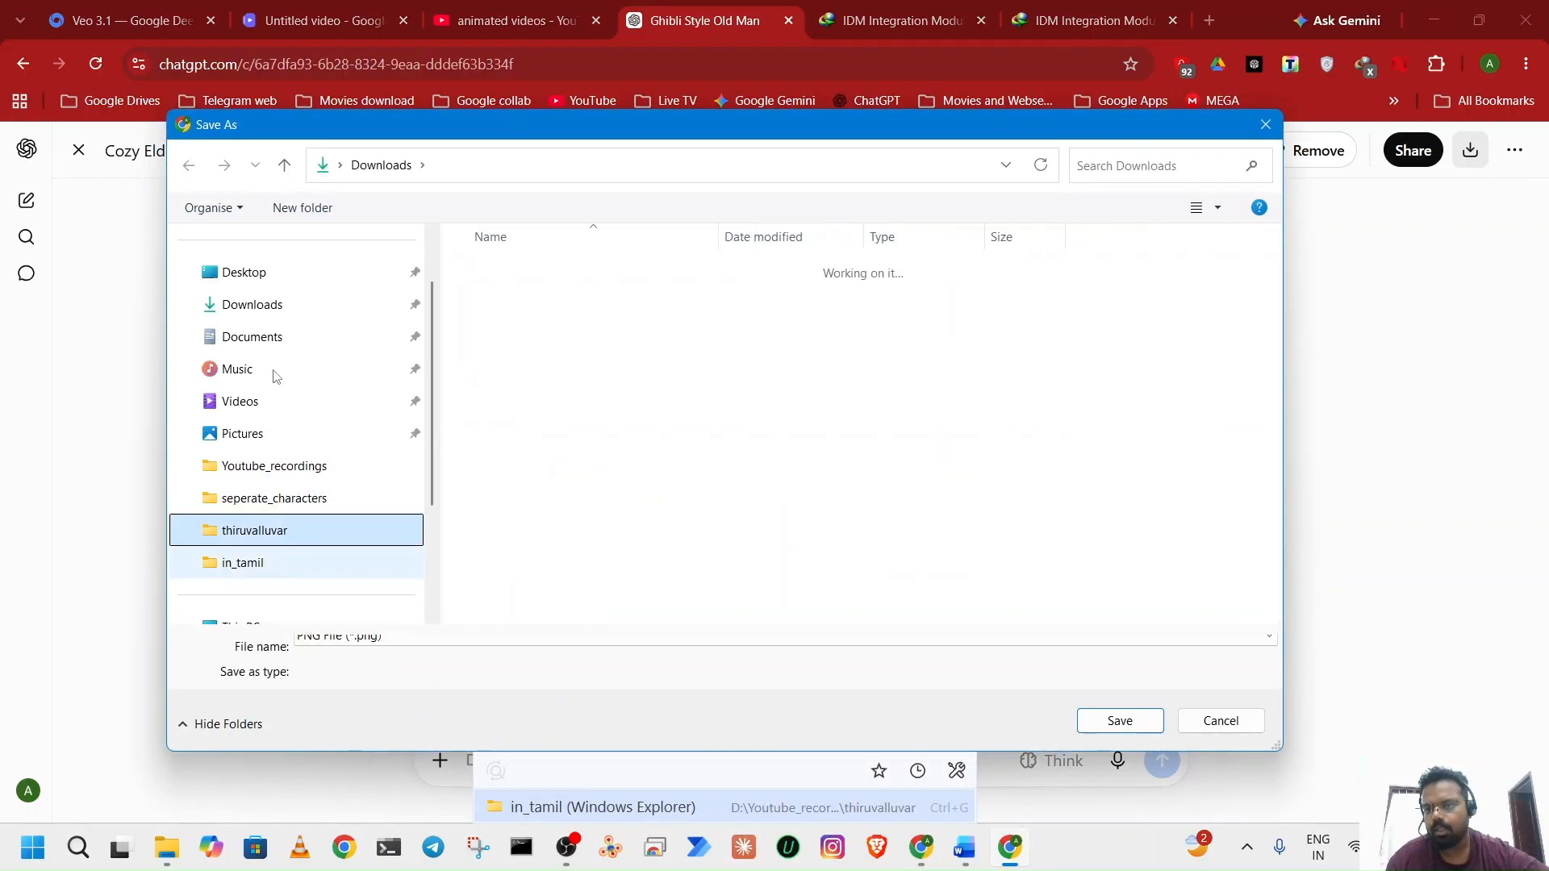
pyautogui.click(284, 166)
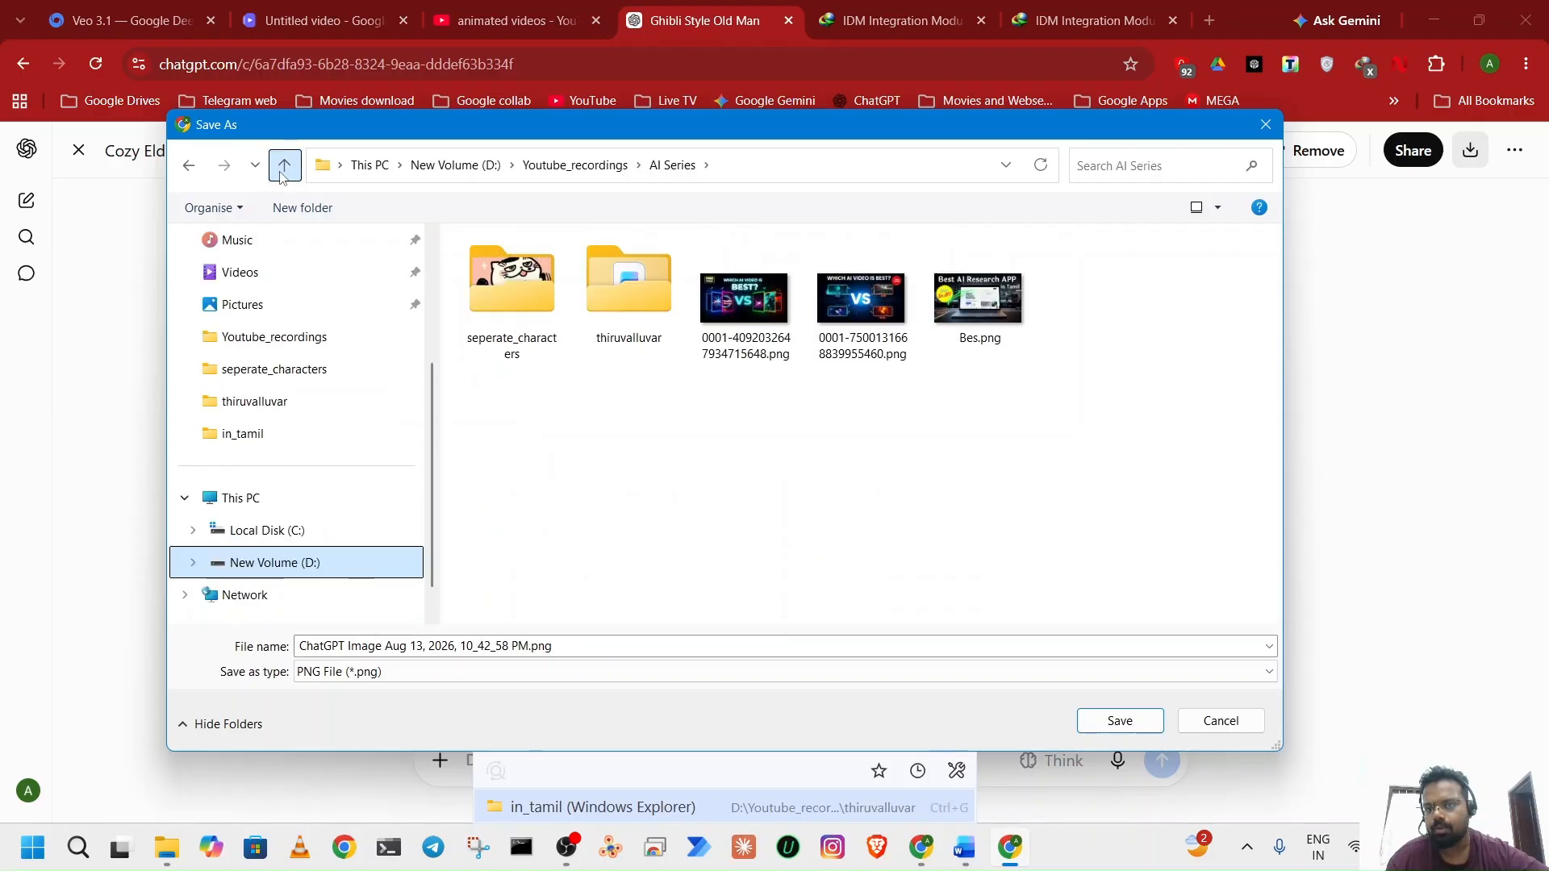
pyautogui.click(644, 312)
pyautogui.click(631, 468)
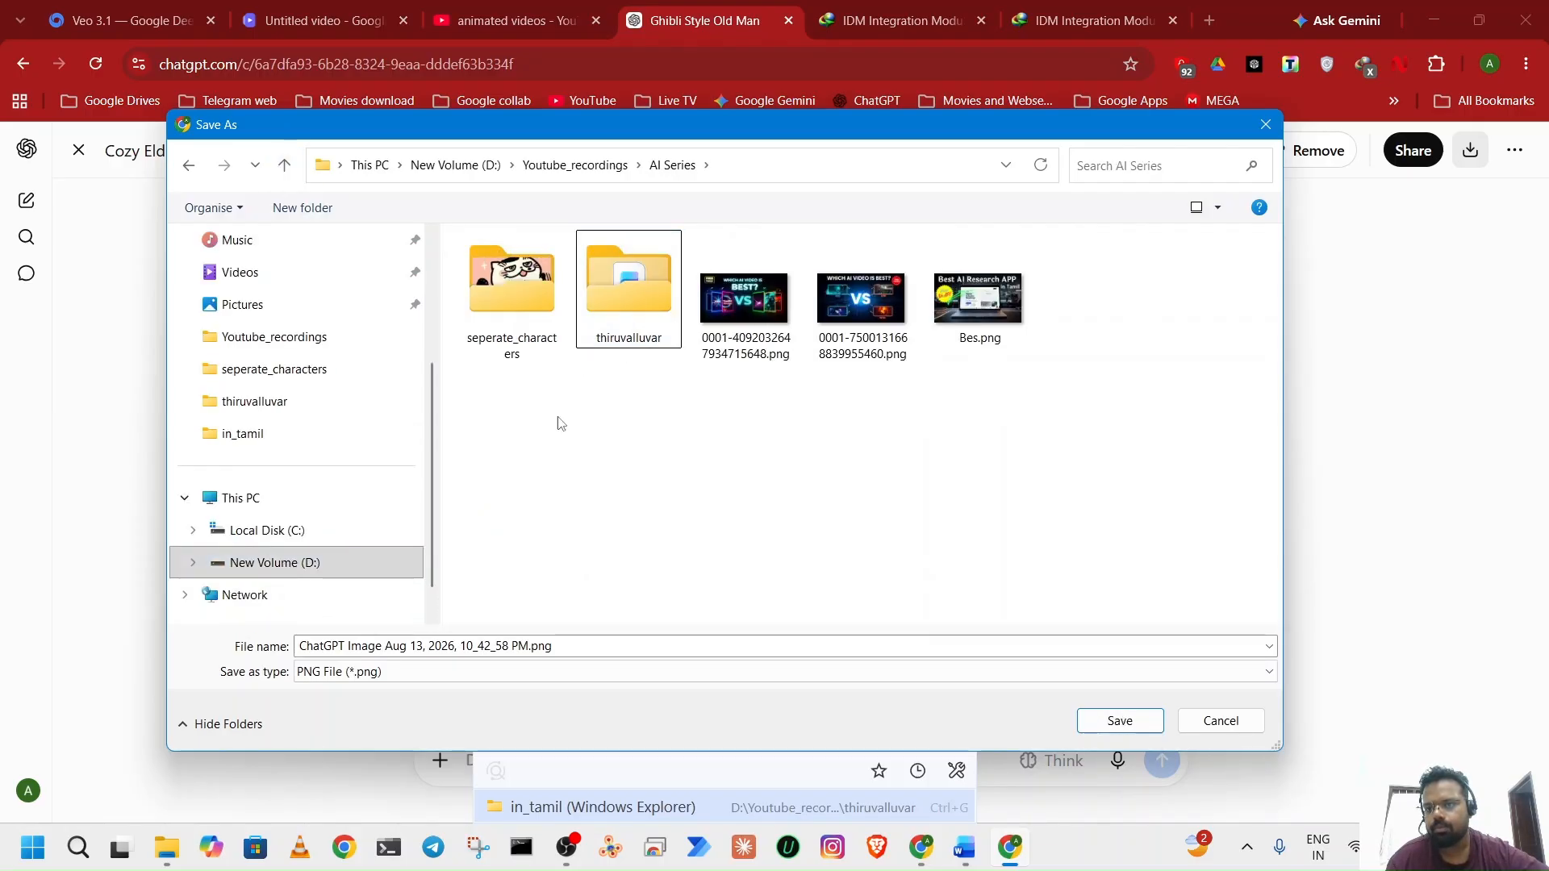
# Create a folder named Advice_thatha in AI Series and save the old man PNG image in it.
pyautogui.click(308, 209)
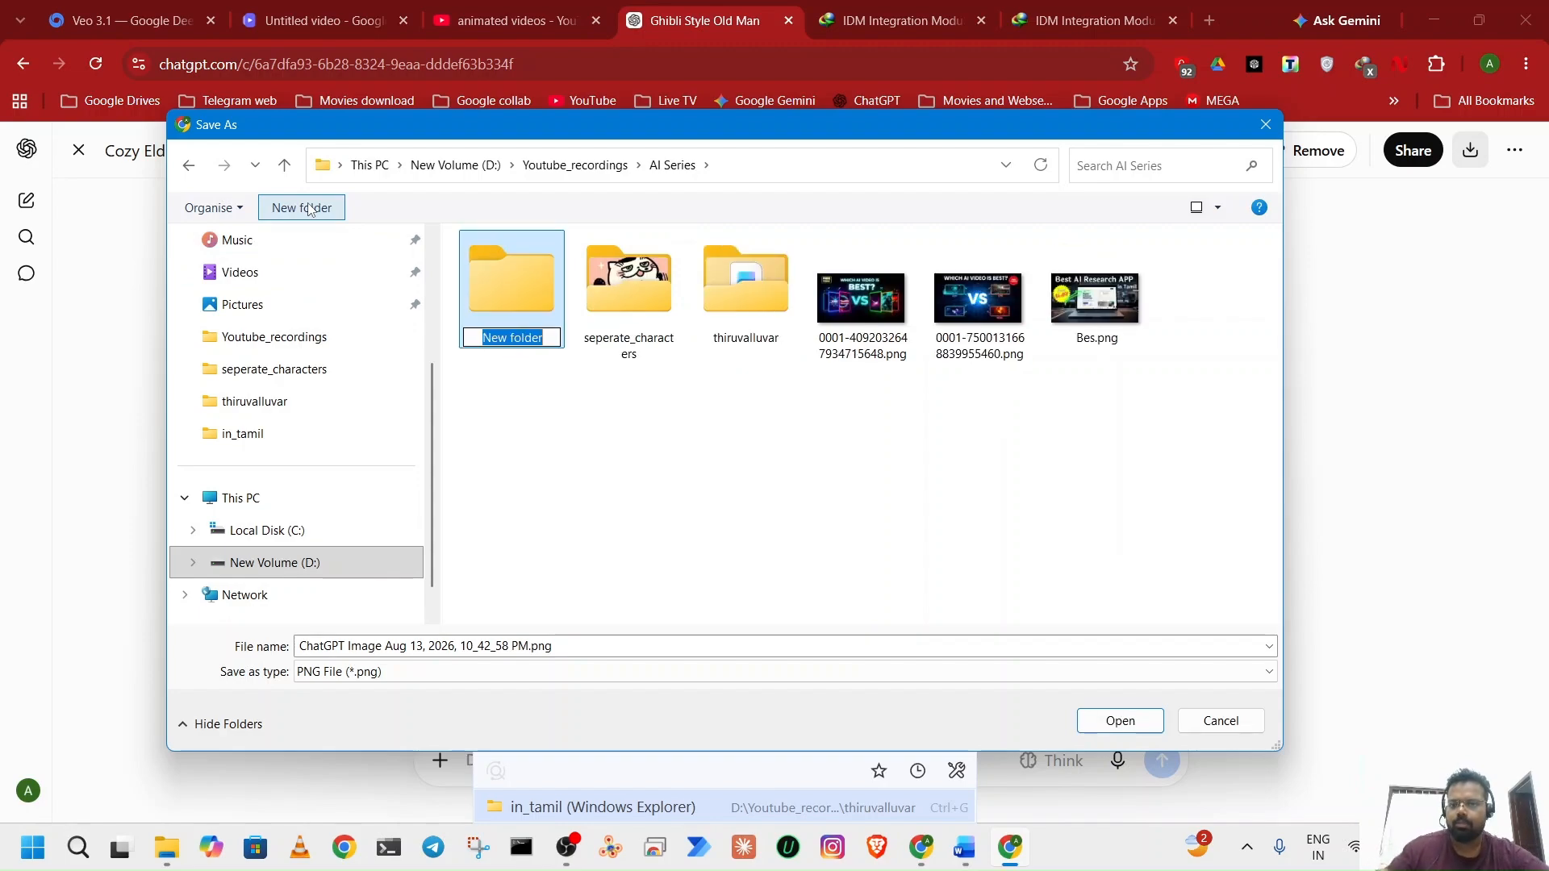
pyautogui.write('Ad')
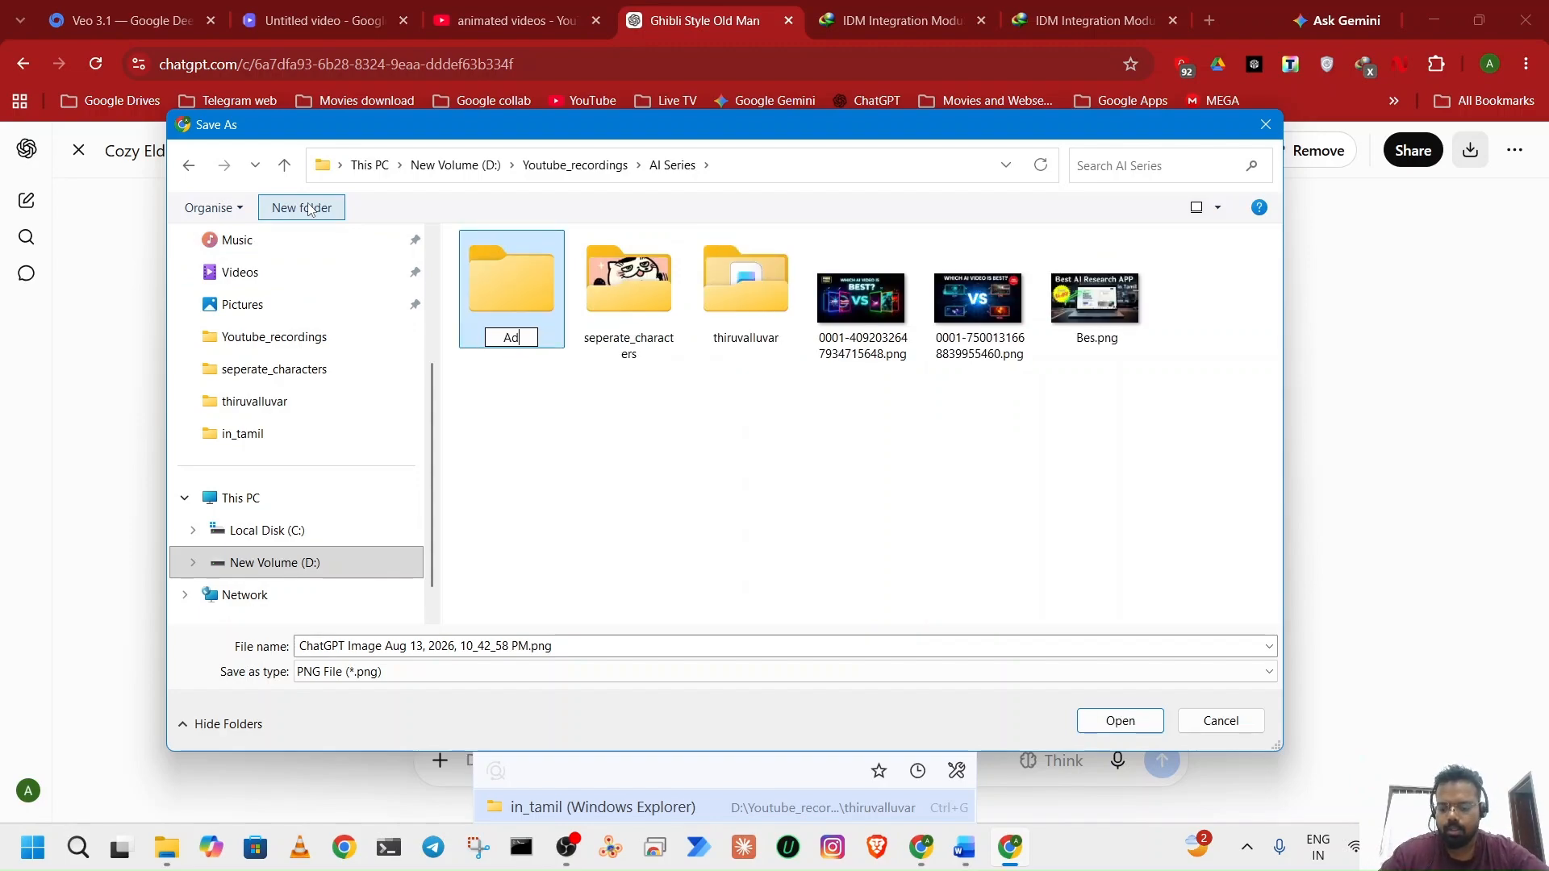
pyautogui.write('vice_thatha')
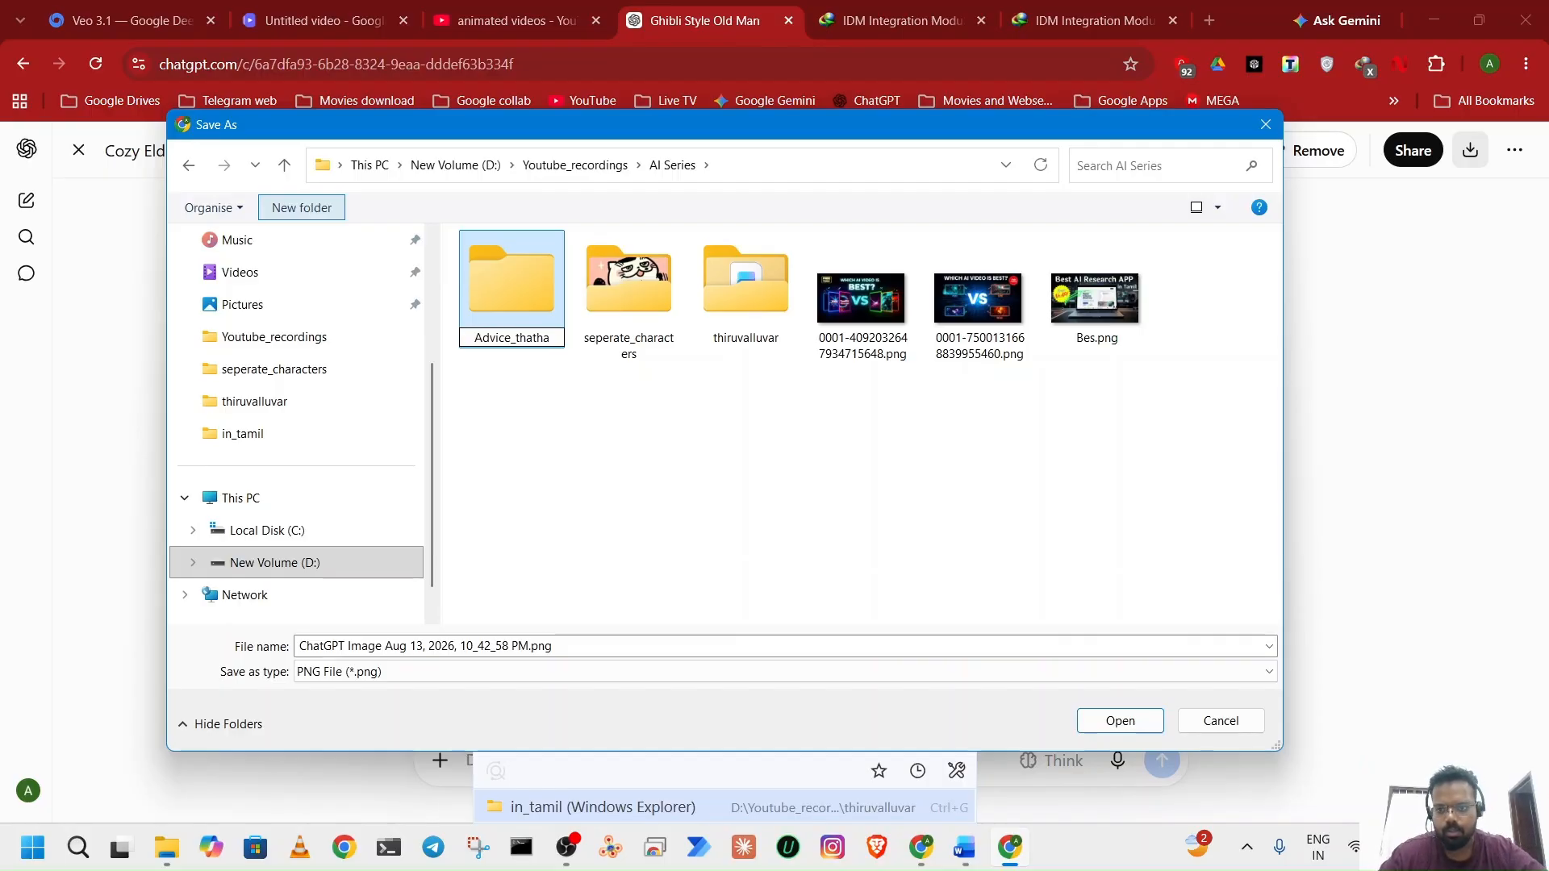
pyautogui.press('Return')
pyautogui.press('Return')
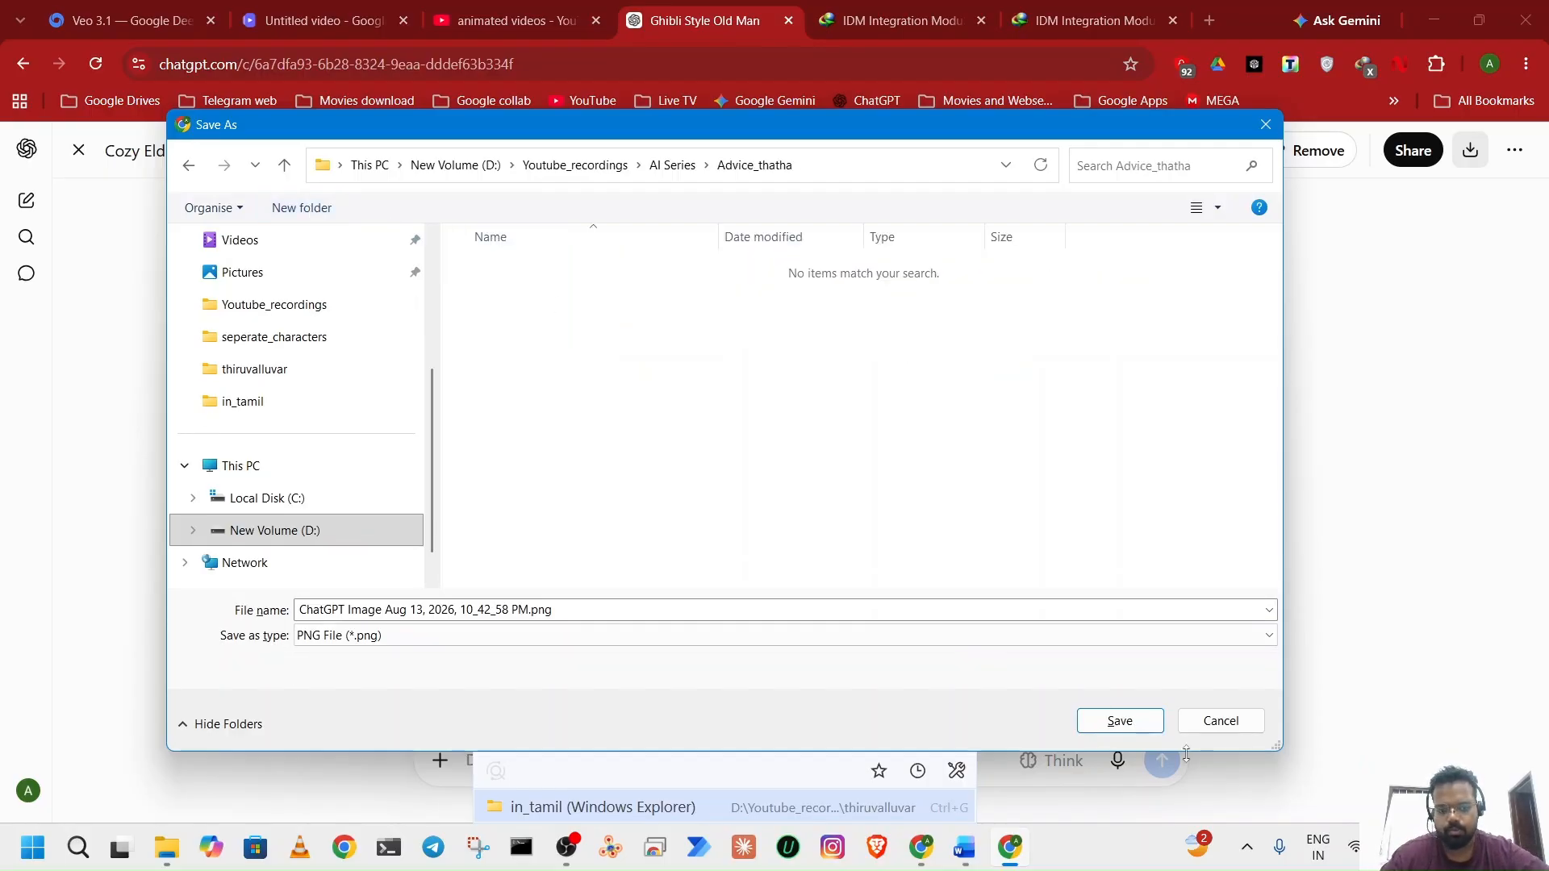
pyautogui.click(1143, 727)
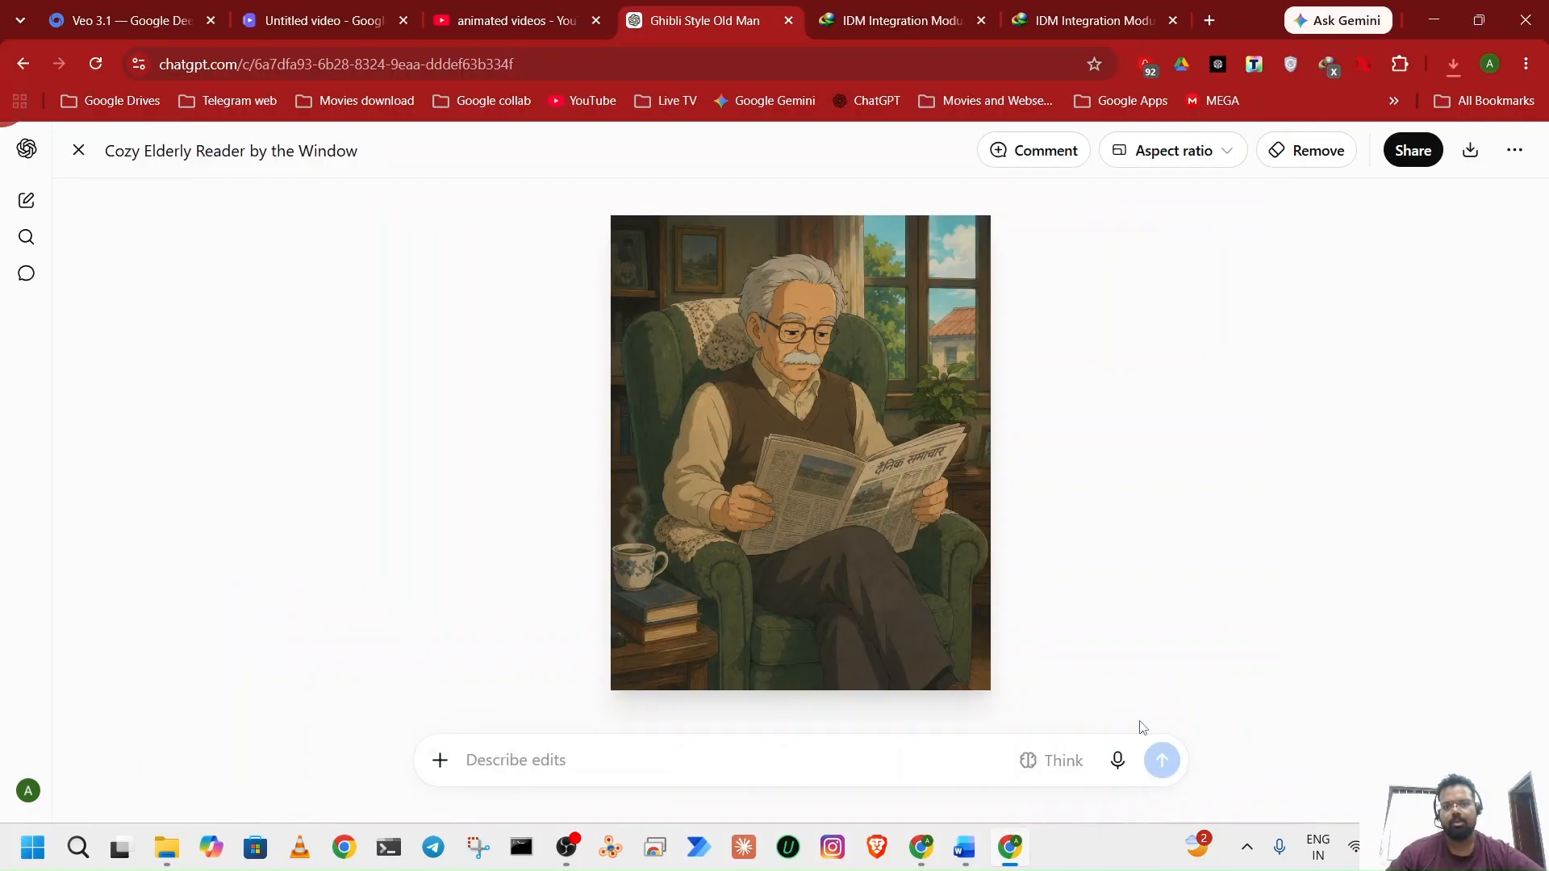
pyautogui.click(79, 153)
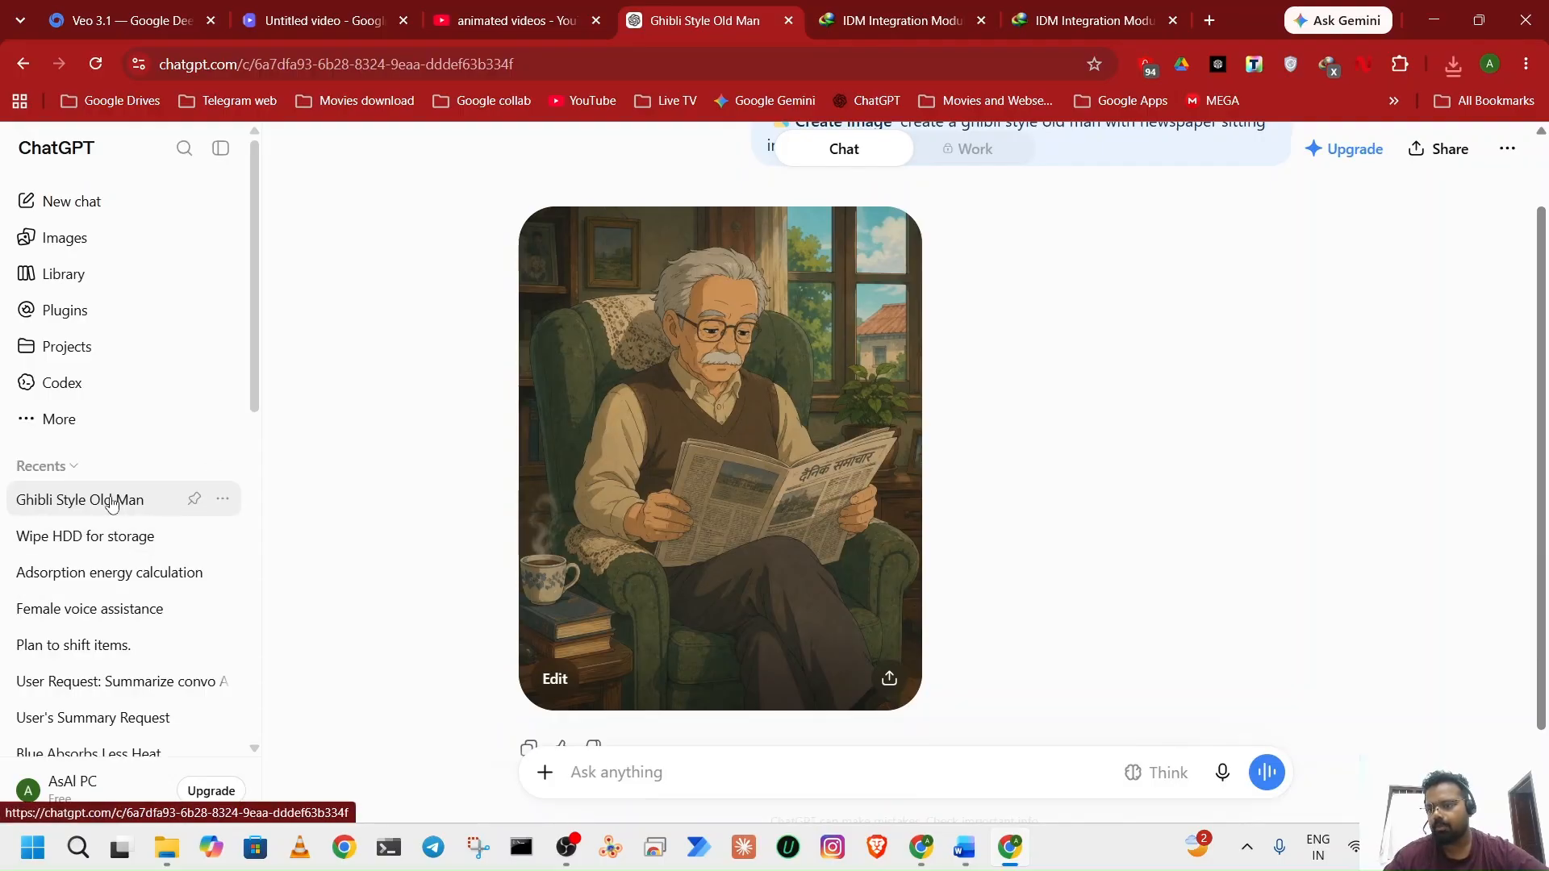
pyautogui.click(71, 205)
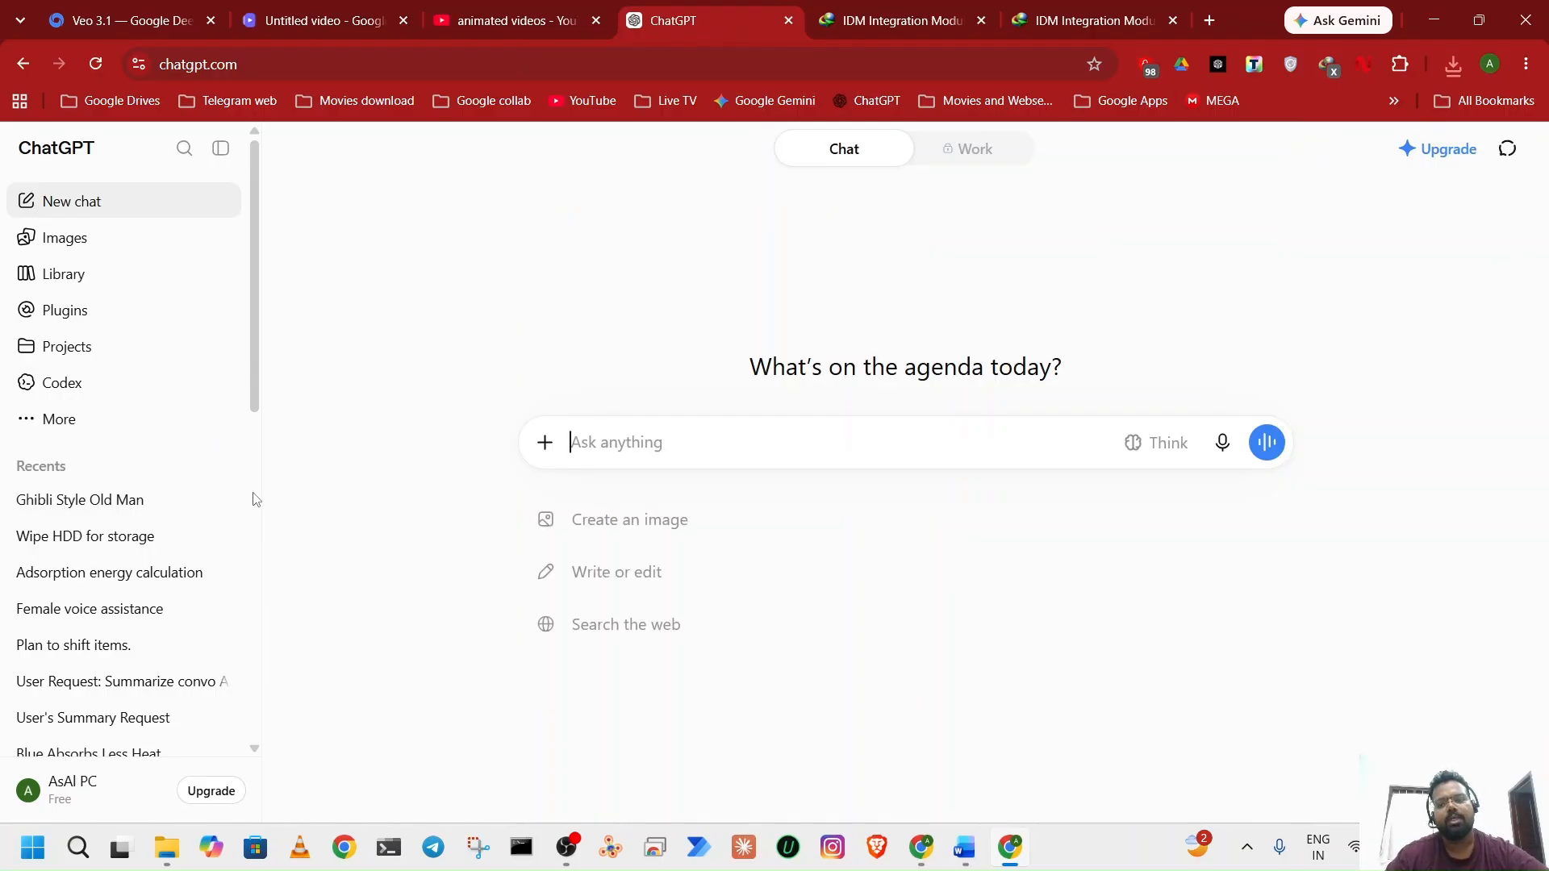
pyautogui.click(165, 500)
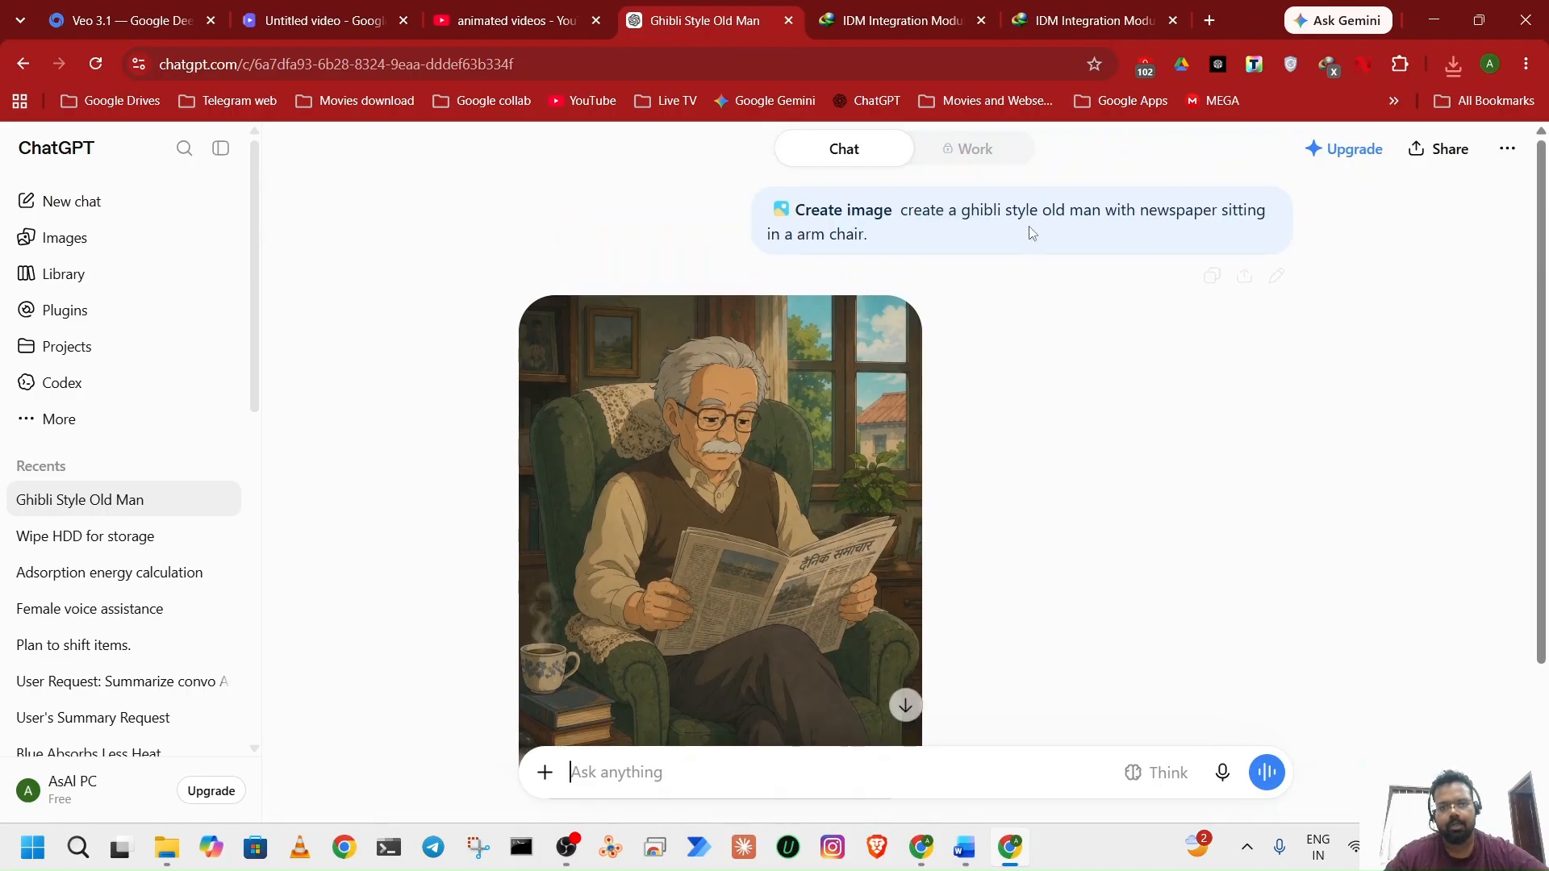
pyautogui.click(1279, 276)
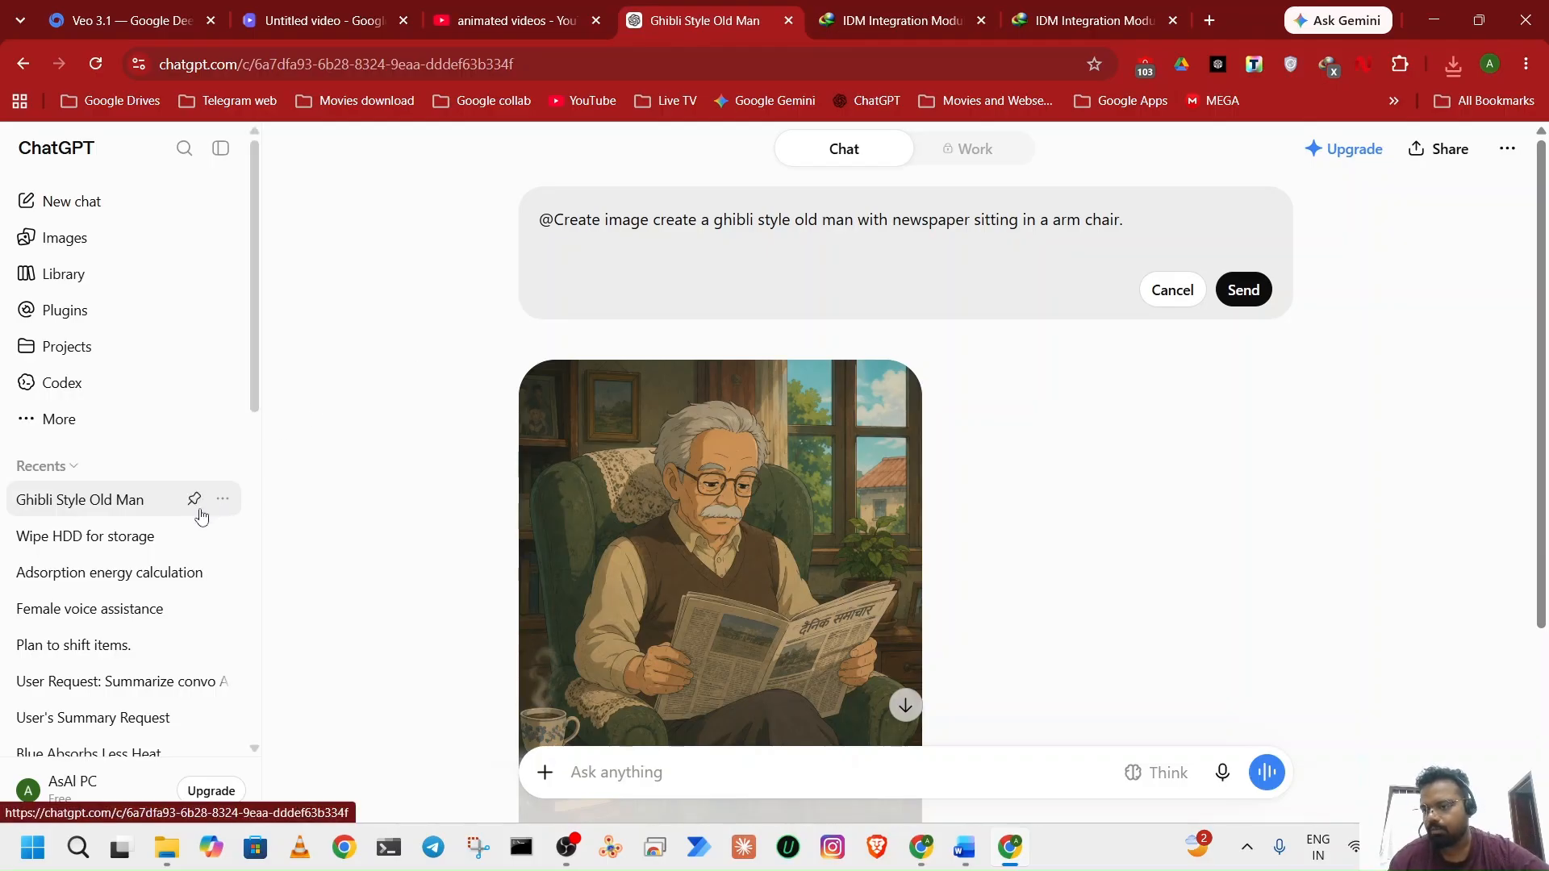
# Start a new chat, and open Tamil voice.docx from the thiruvalluvar folder in File Explorer.
pyautogui.click(102, 207)
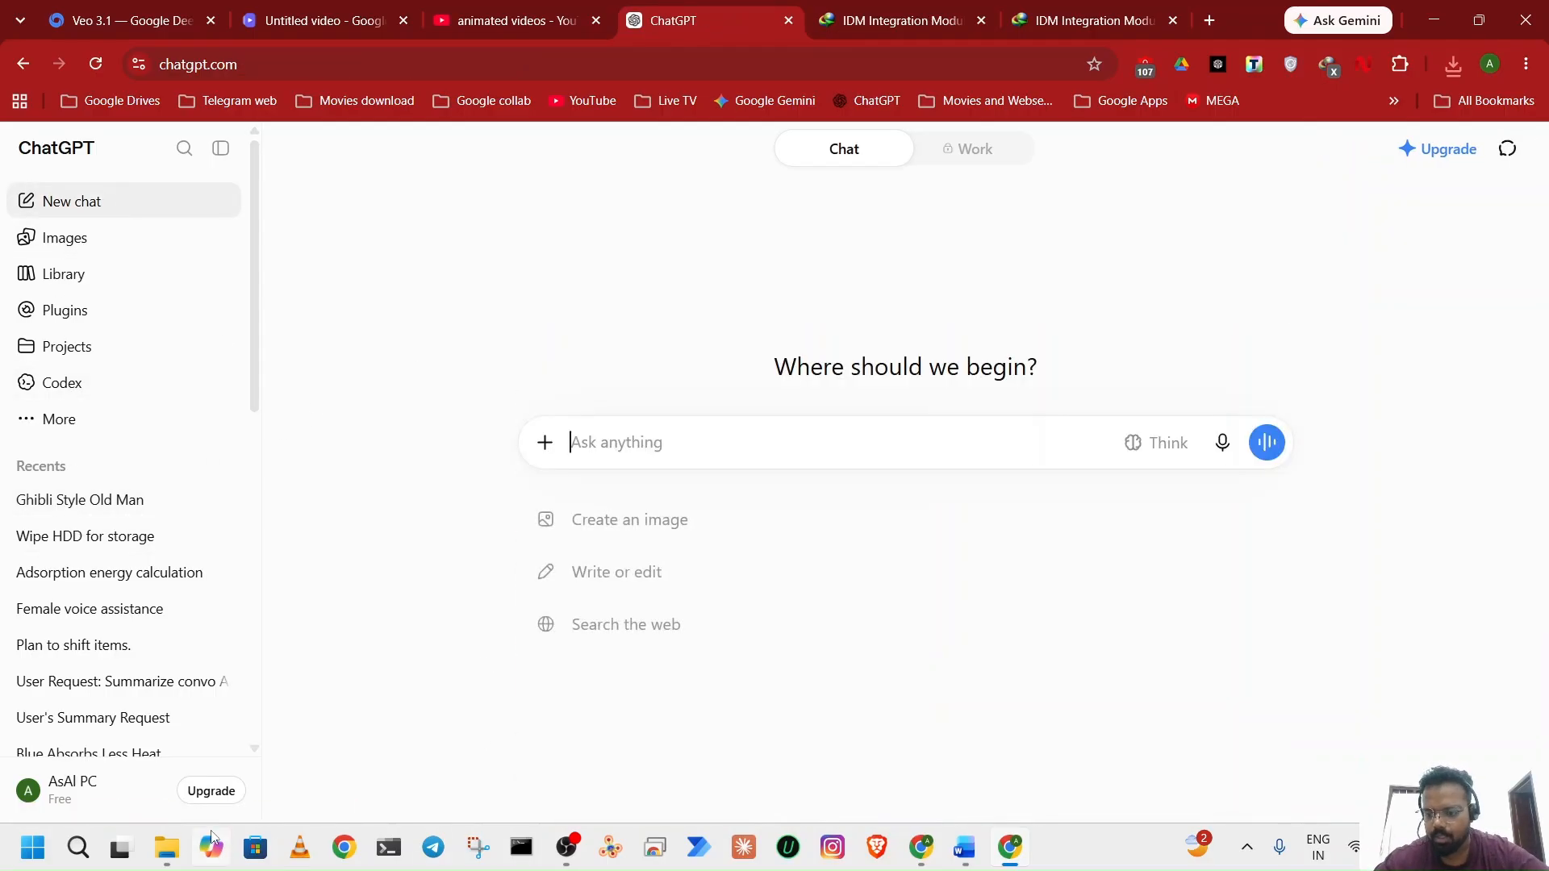
pyautogui.click(164, 848)
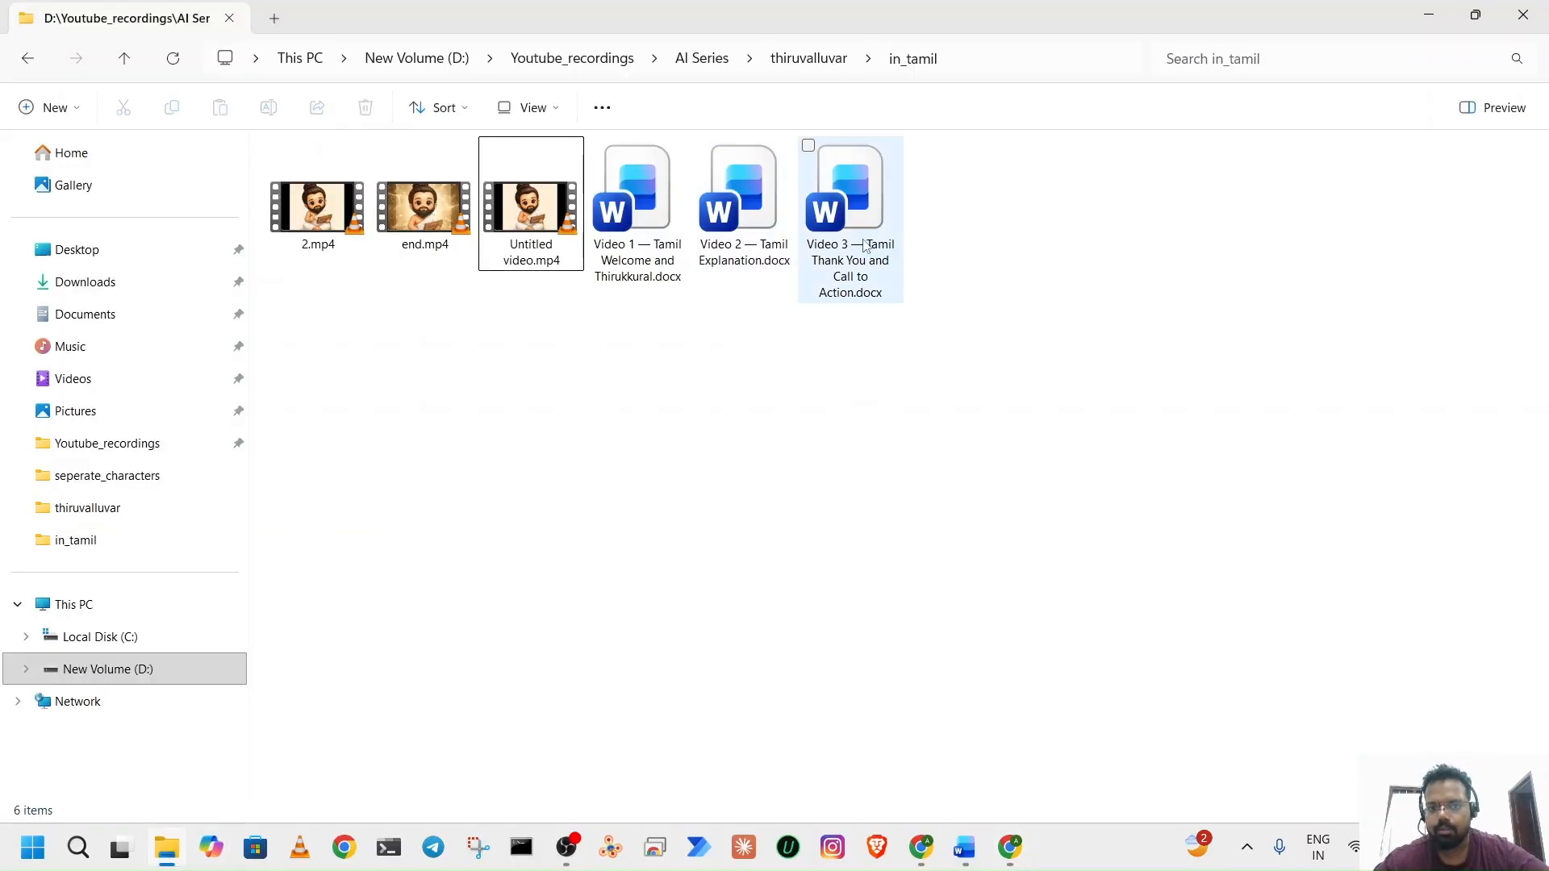
pyautogui.click(124, 61)
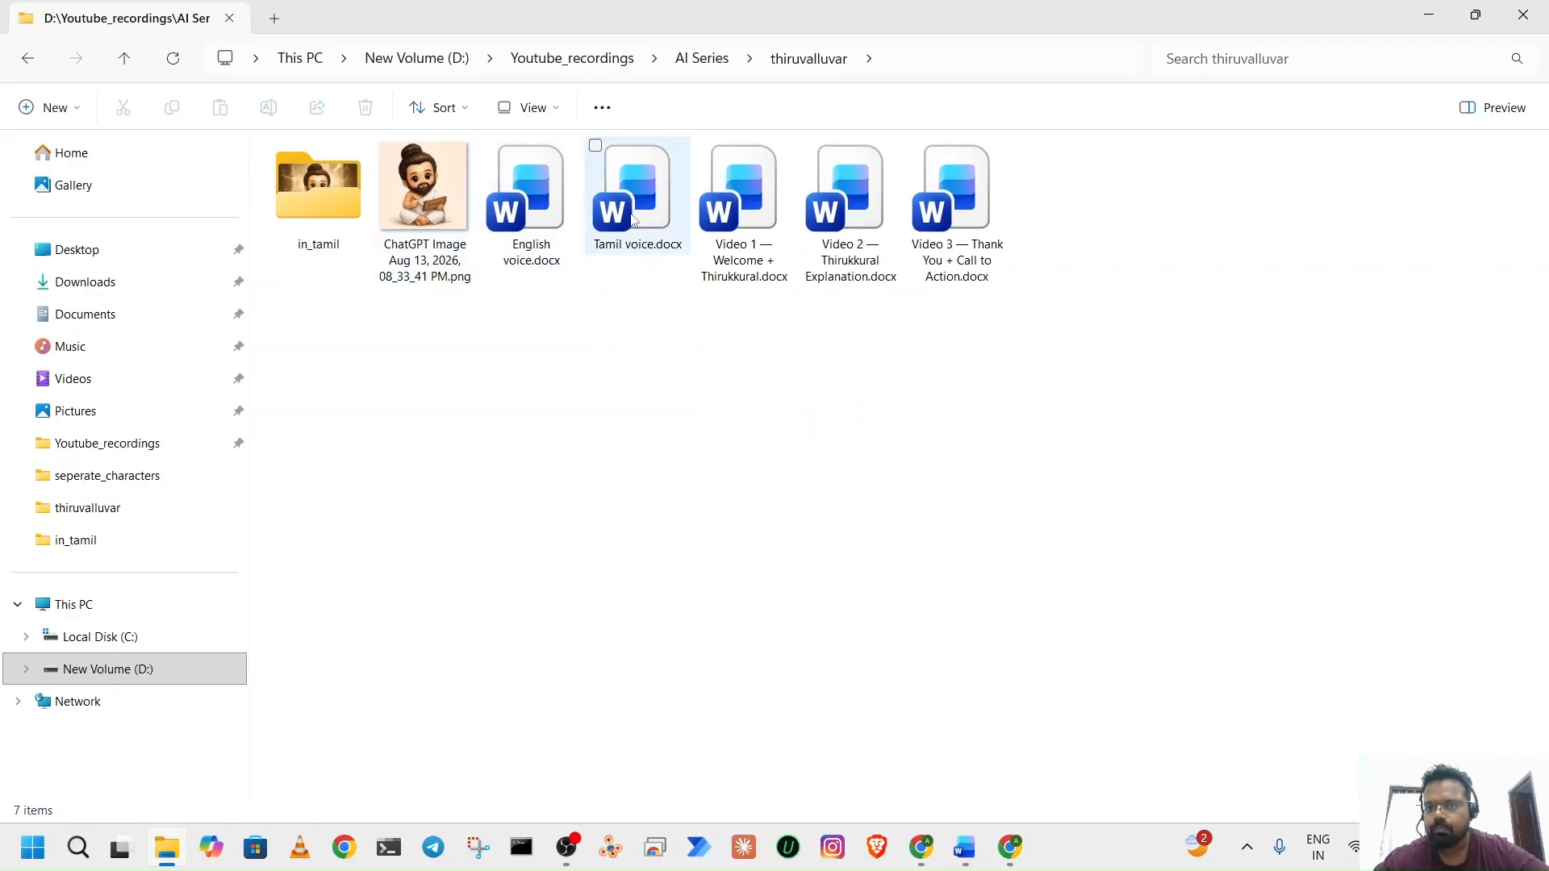
pyautogui.click(632, 218)
pyautogui.doubleClick(632, 218)
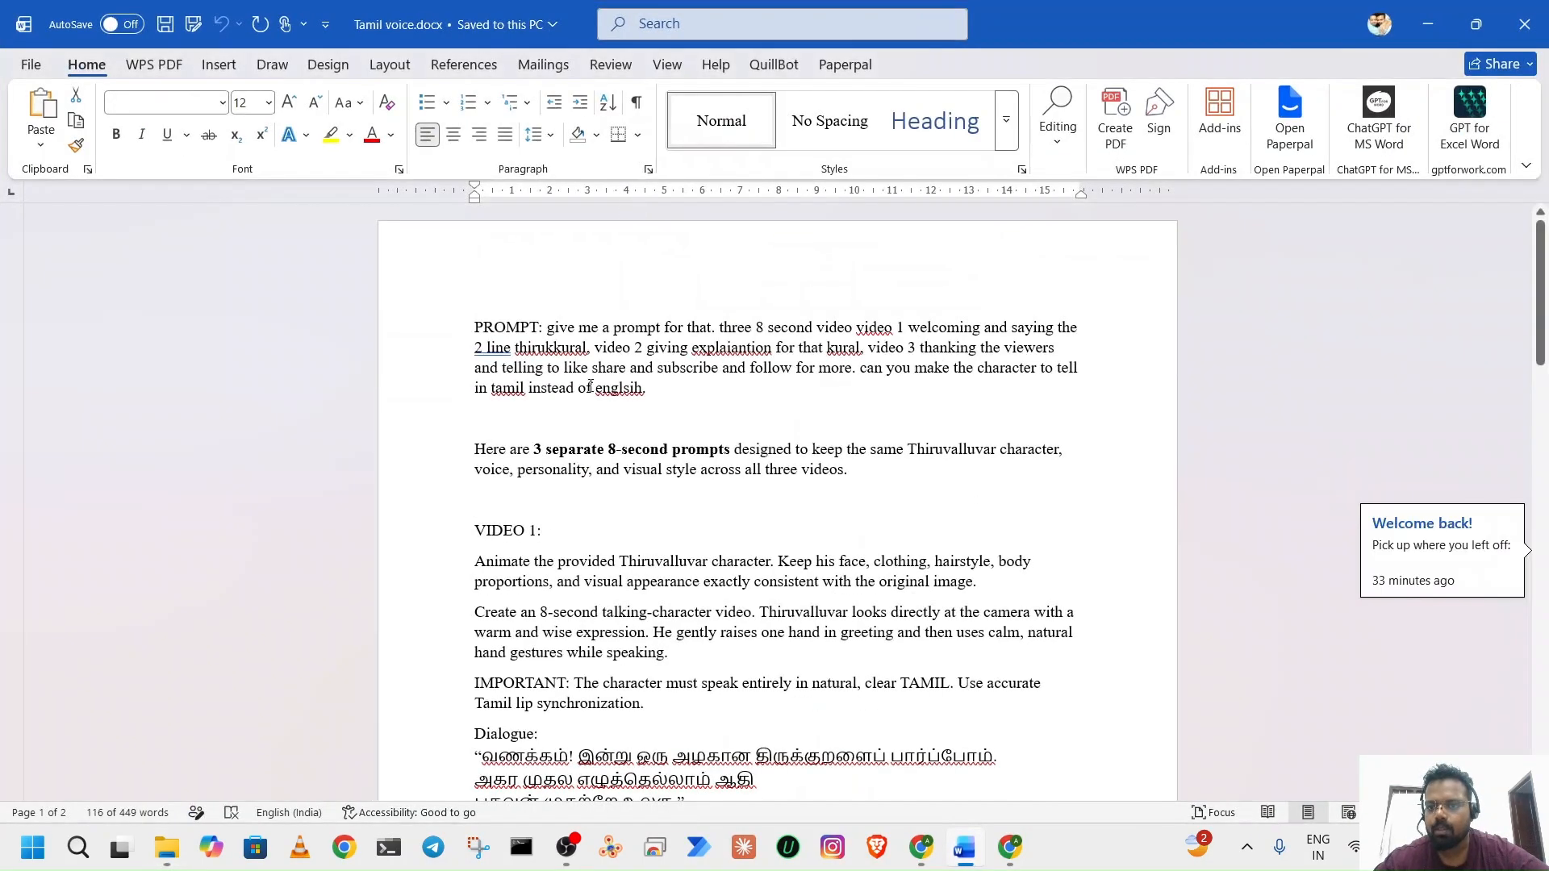
# Copy the request text after "PROMPT:" in Tamil voice.docx and paste it into the new ChatGPT chat.
pyautogui.moveTo(660, 394)
pyautogui.mouseDown()
pyautogui.moveTo(472, 327)
pyautogui.moveTo(556, 327)
pyautogui.moveTo(644, 403)
pyautogui.mouseUp()
pyautogui.hotkey('ctrl', 'c')
pyautogui.click(548, 327)
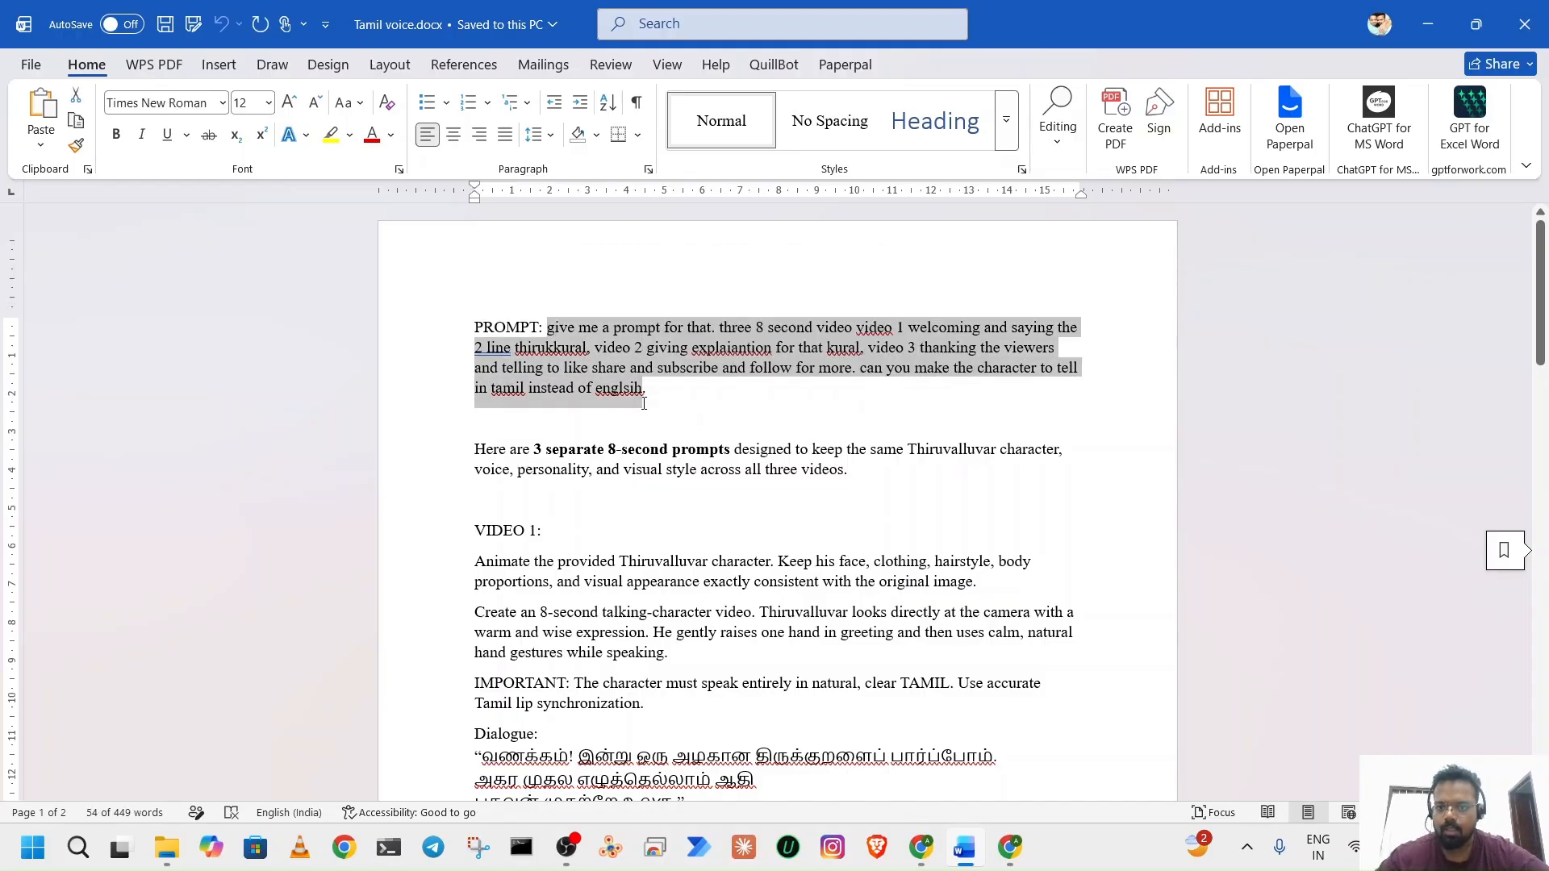
pyautogui.click(1428, 24)
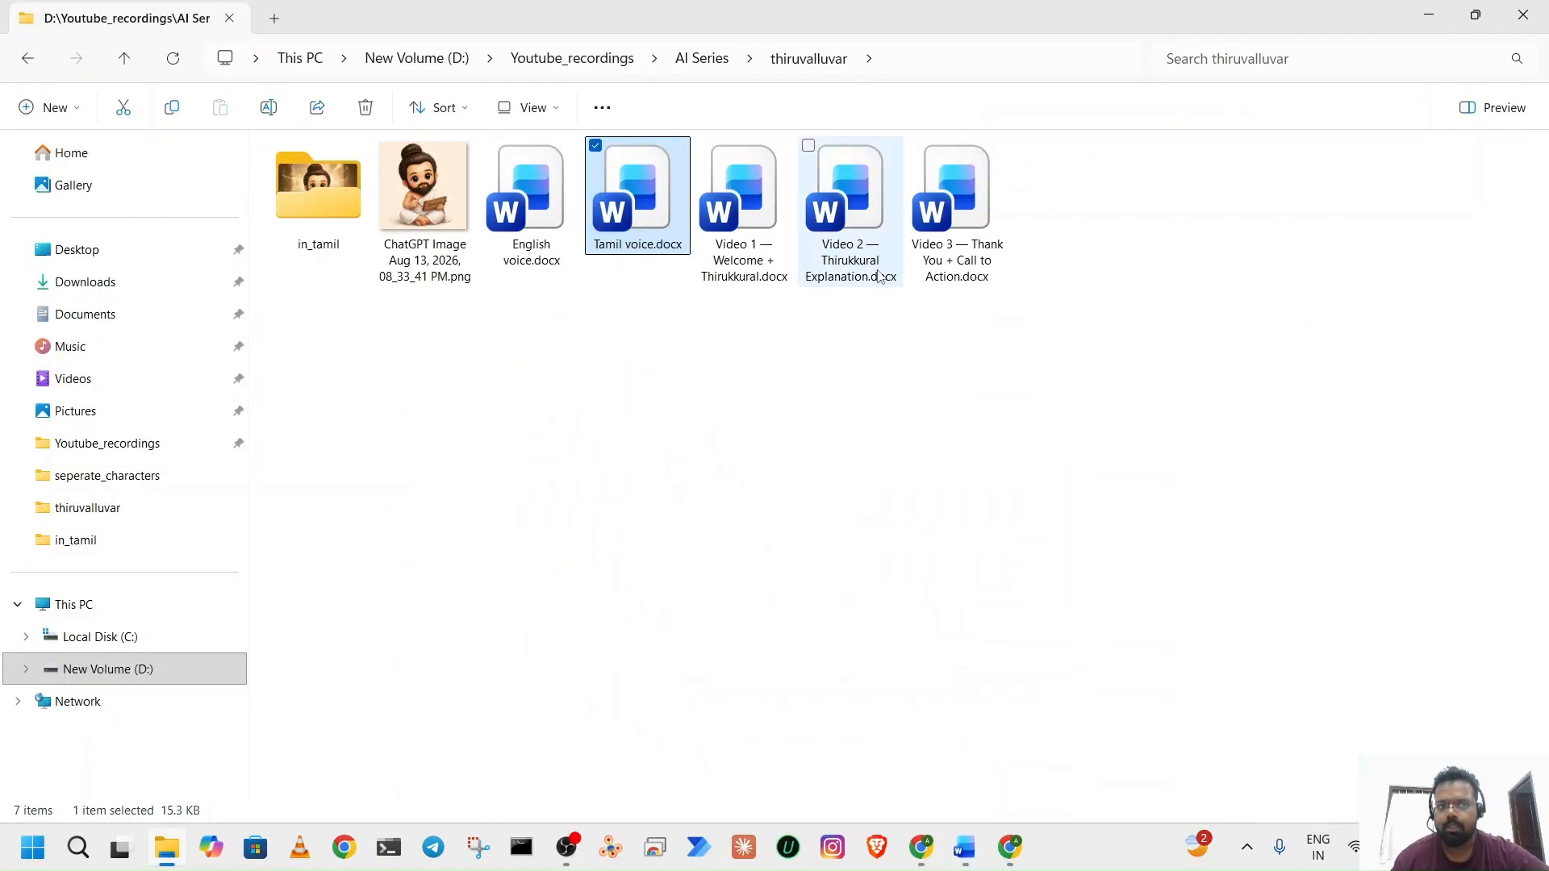
pyautogui.click(1430, 16)
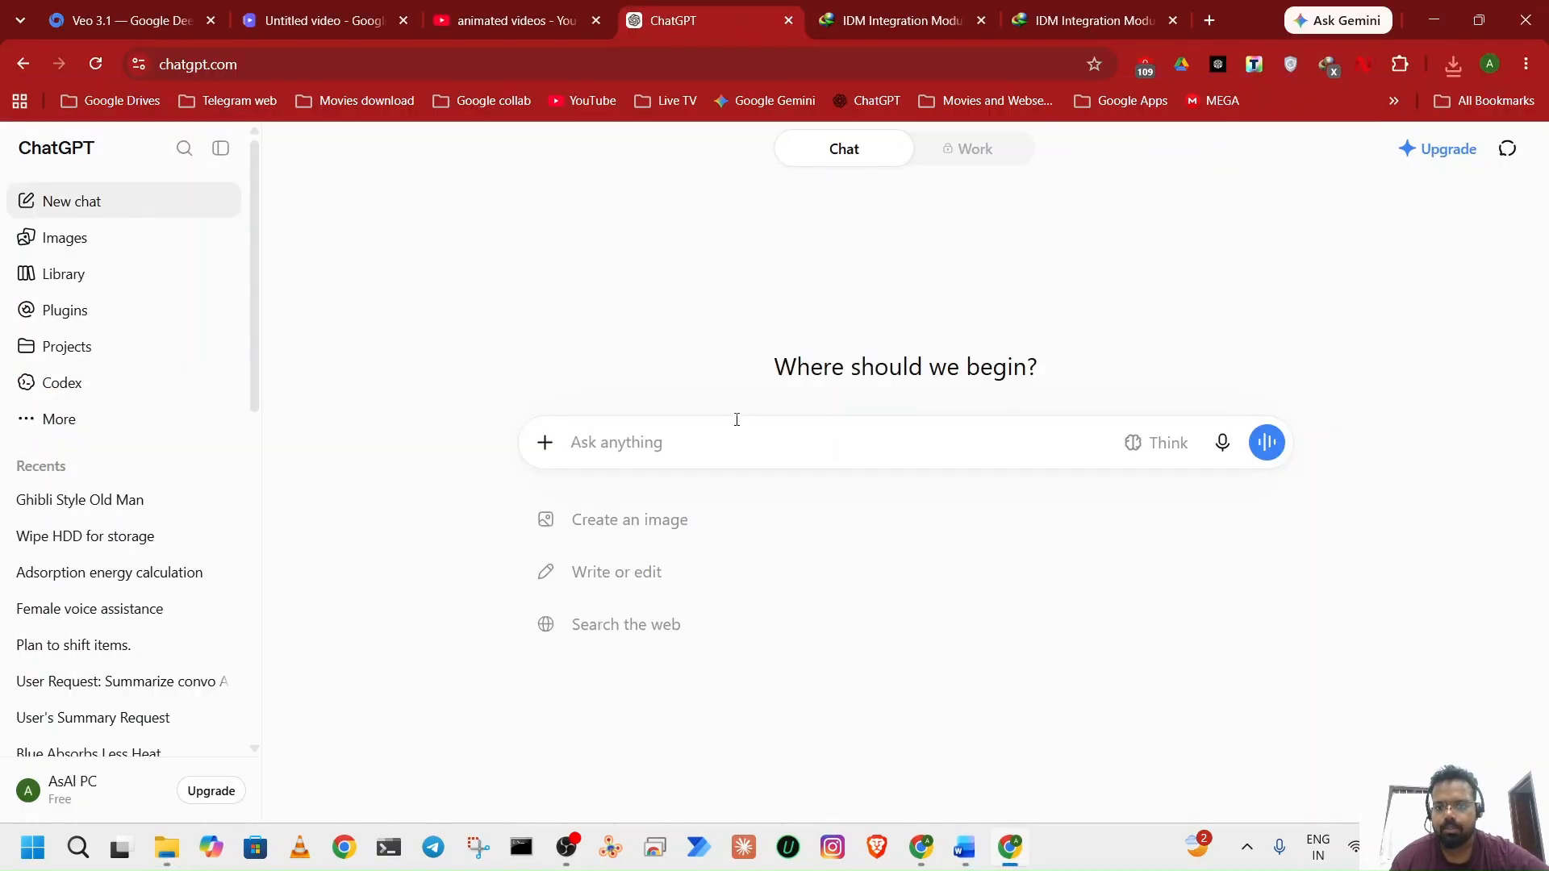
pyautogui.hotkey('ctrl', 'v')
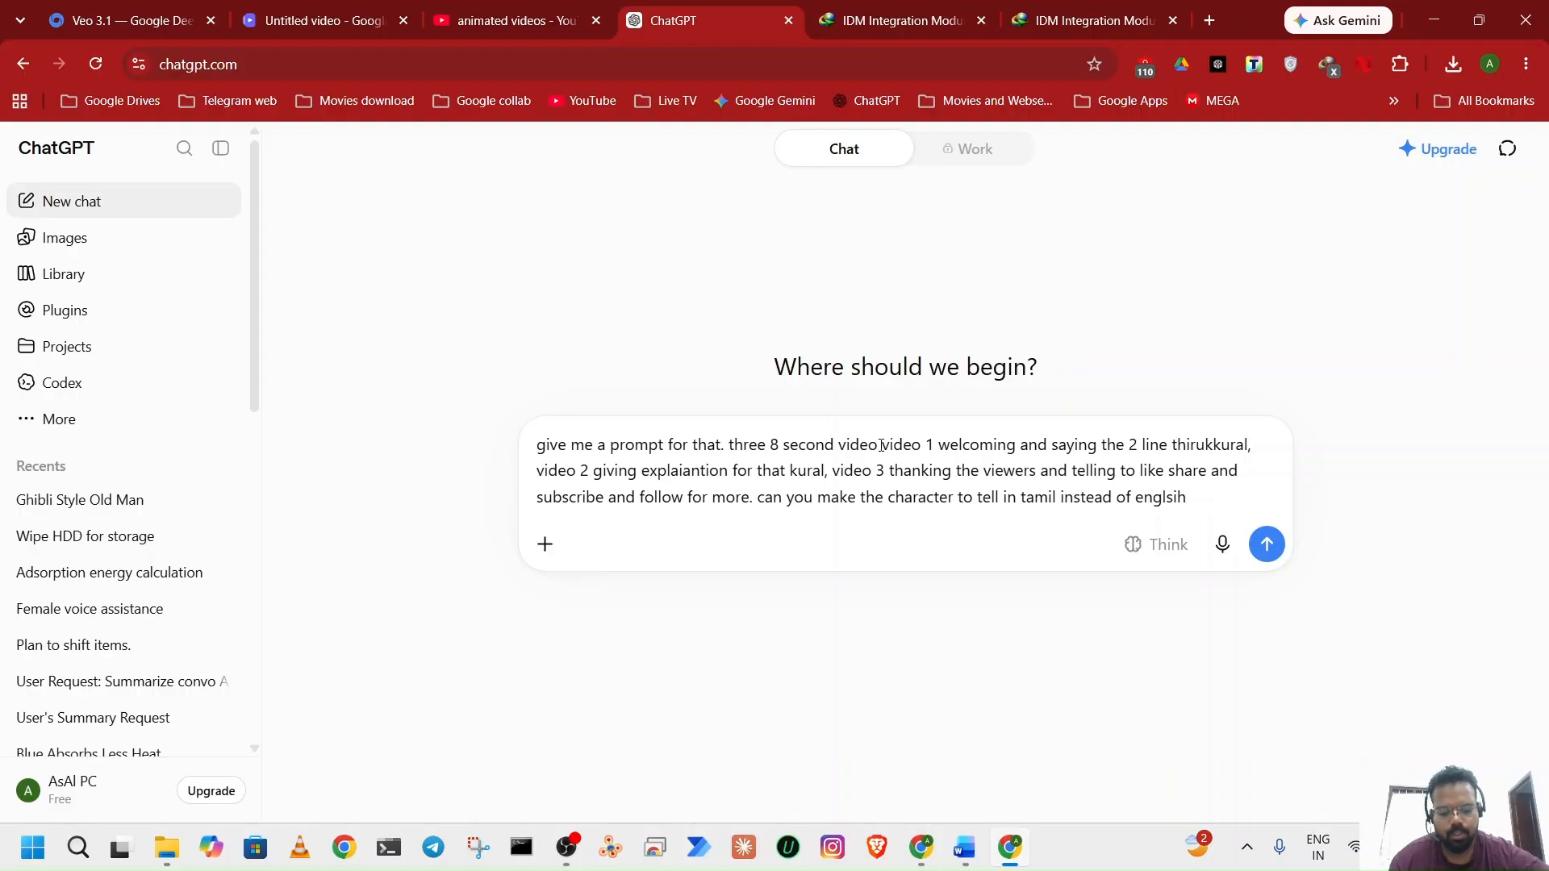
# Add a full stop after "three 8 second video" and reword the request to ask for "2 line life advice" instead of the thirukkural.
pyautogui.click(881, 444)
pyautogui.write('.')
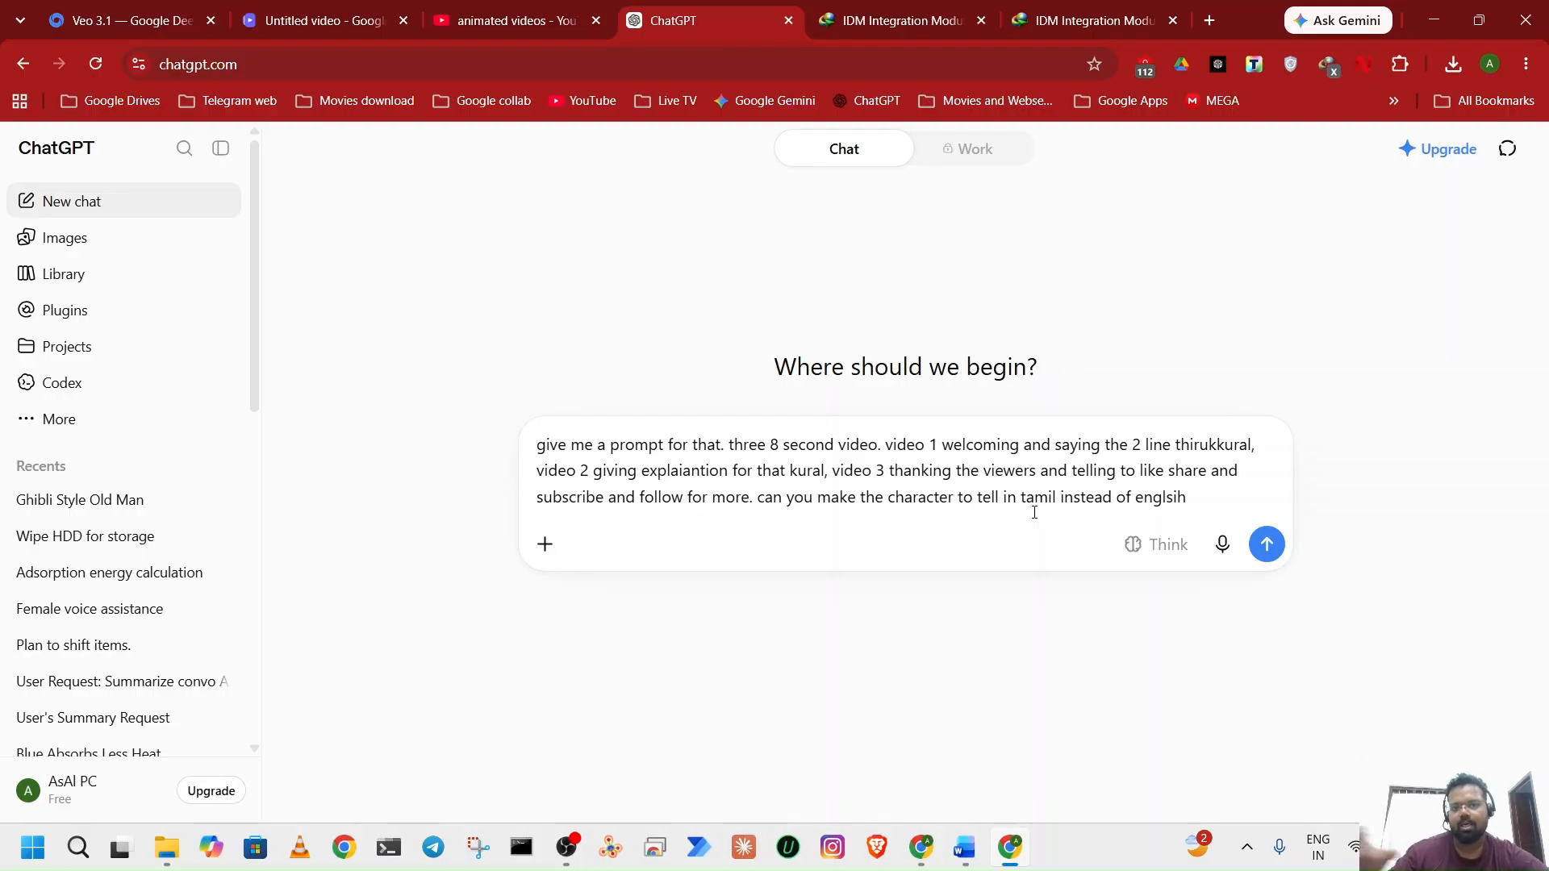
pyautogui.click(897, 447)
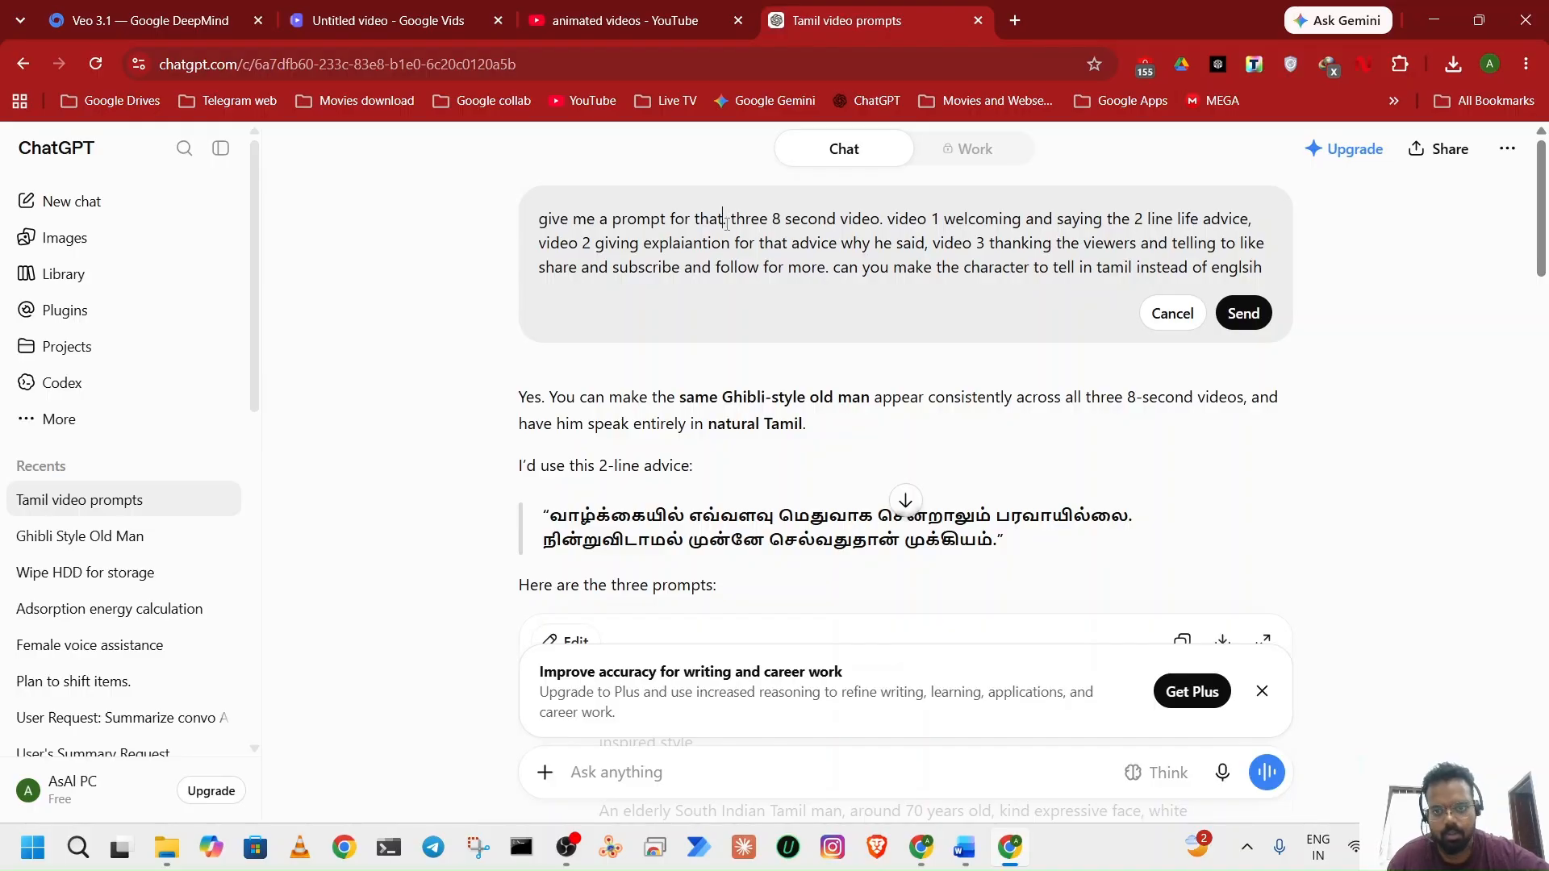
# Insert "i have a image of an old man sitting in an arm chair with a newspaper." at the start of the request being edited.
pyautogui.write('i have a ')
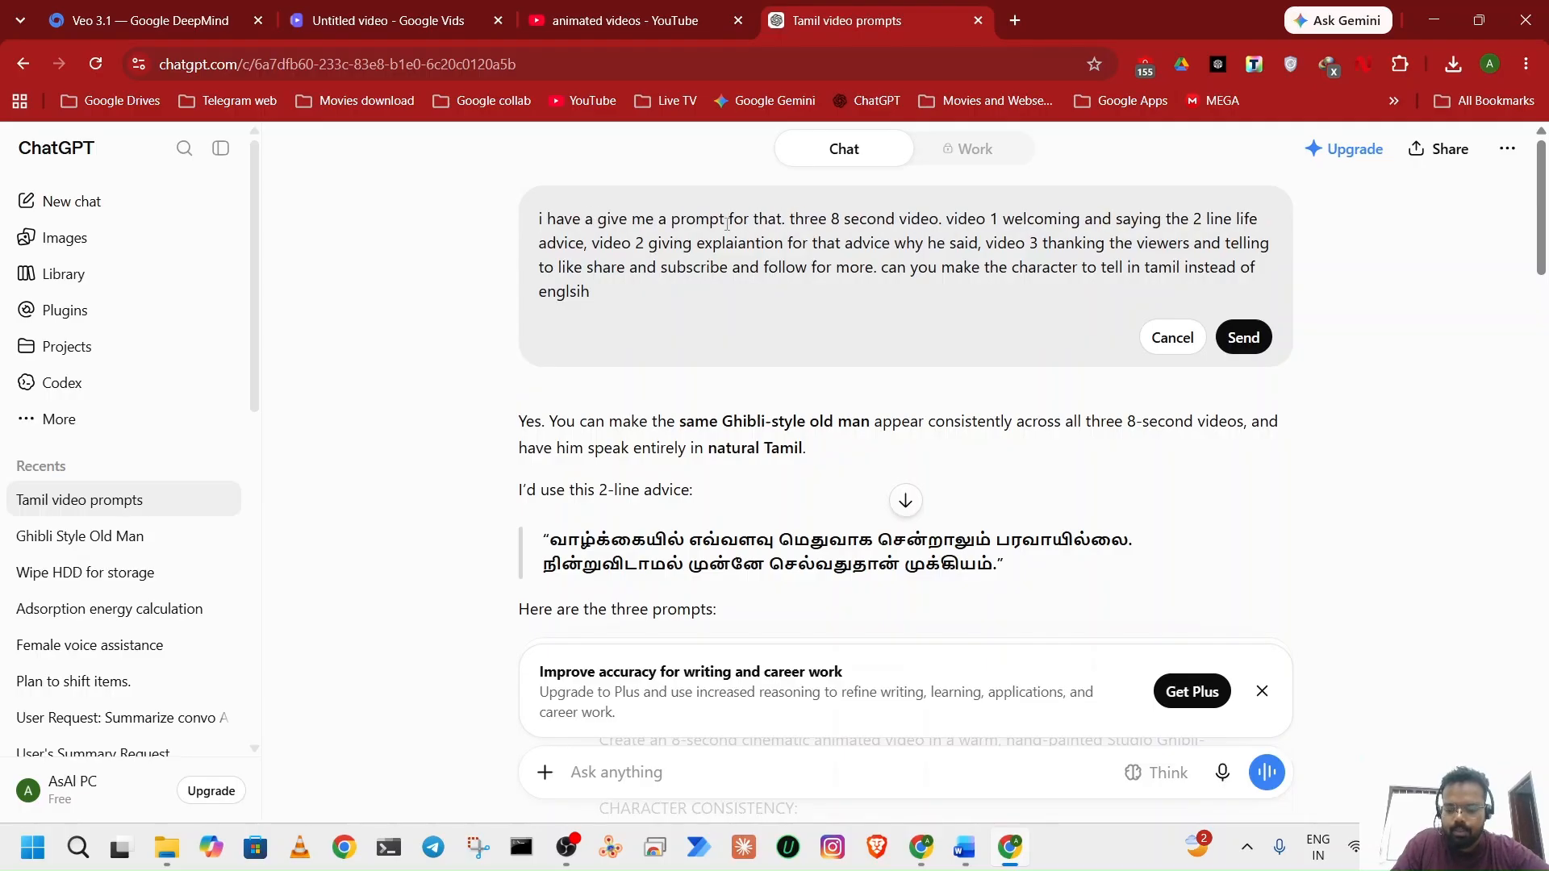
pyautogui.write('image of a')
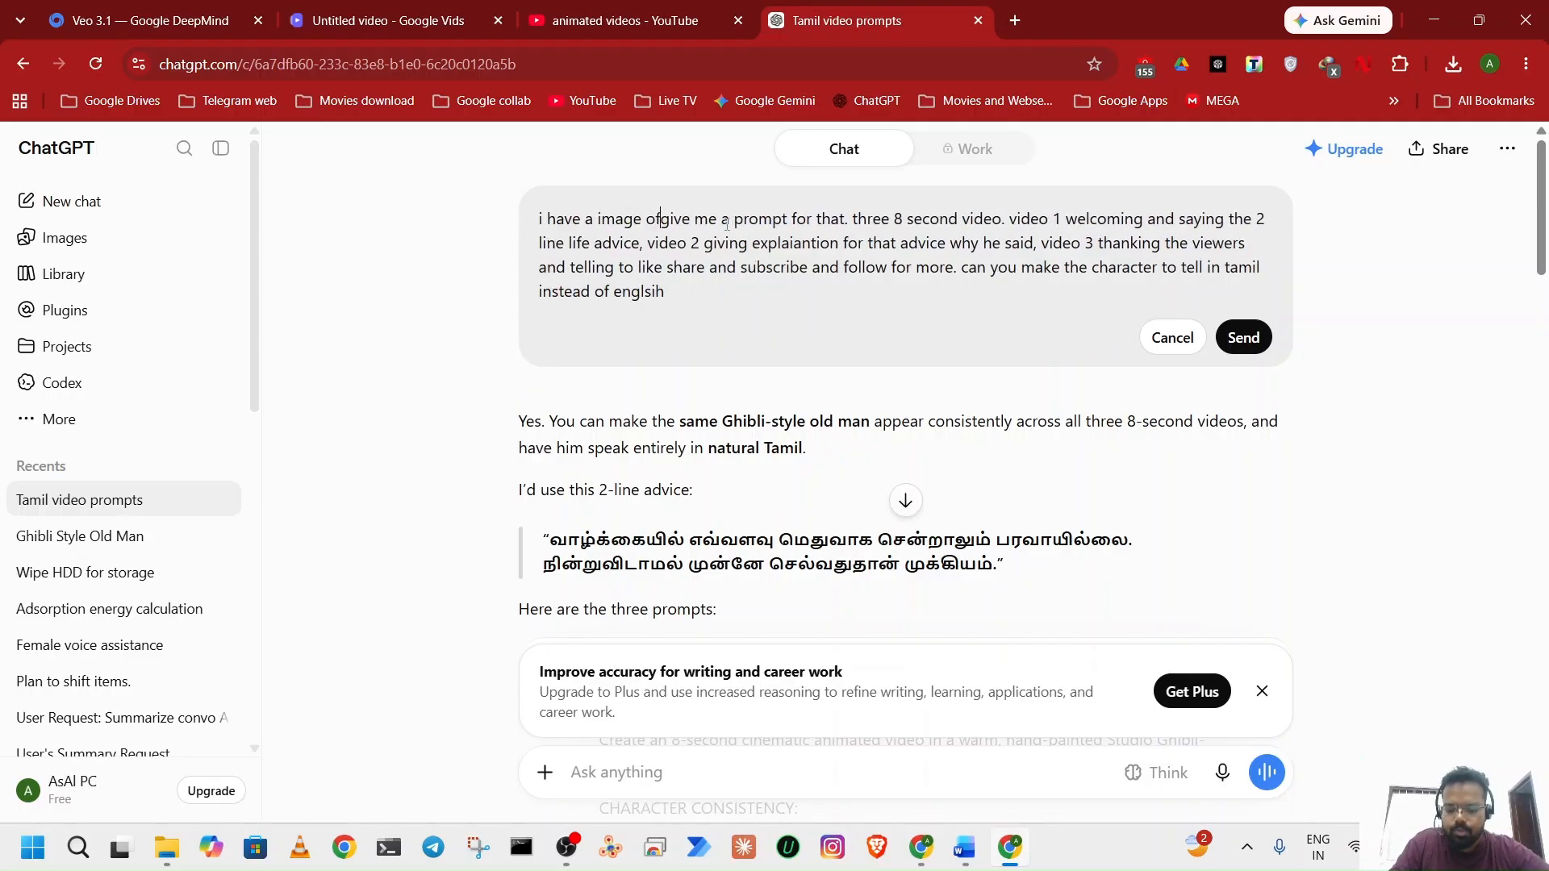
pyautogui.write('n old man ')
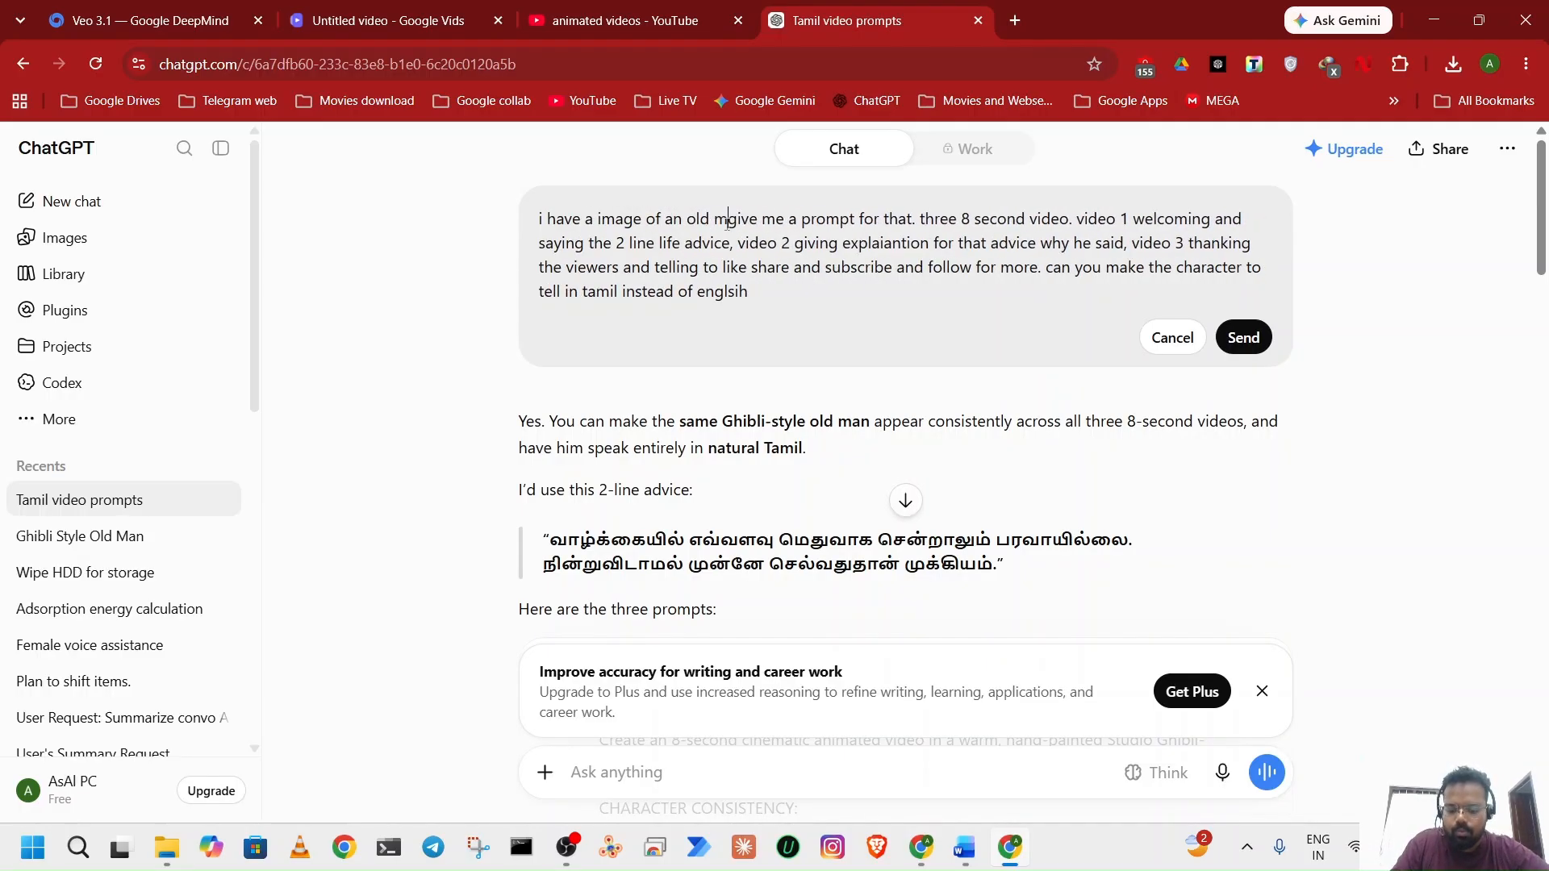
pyautogui.write('sitting in ')
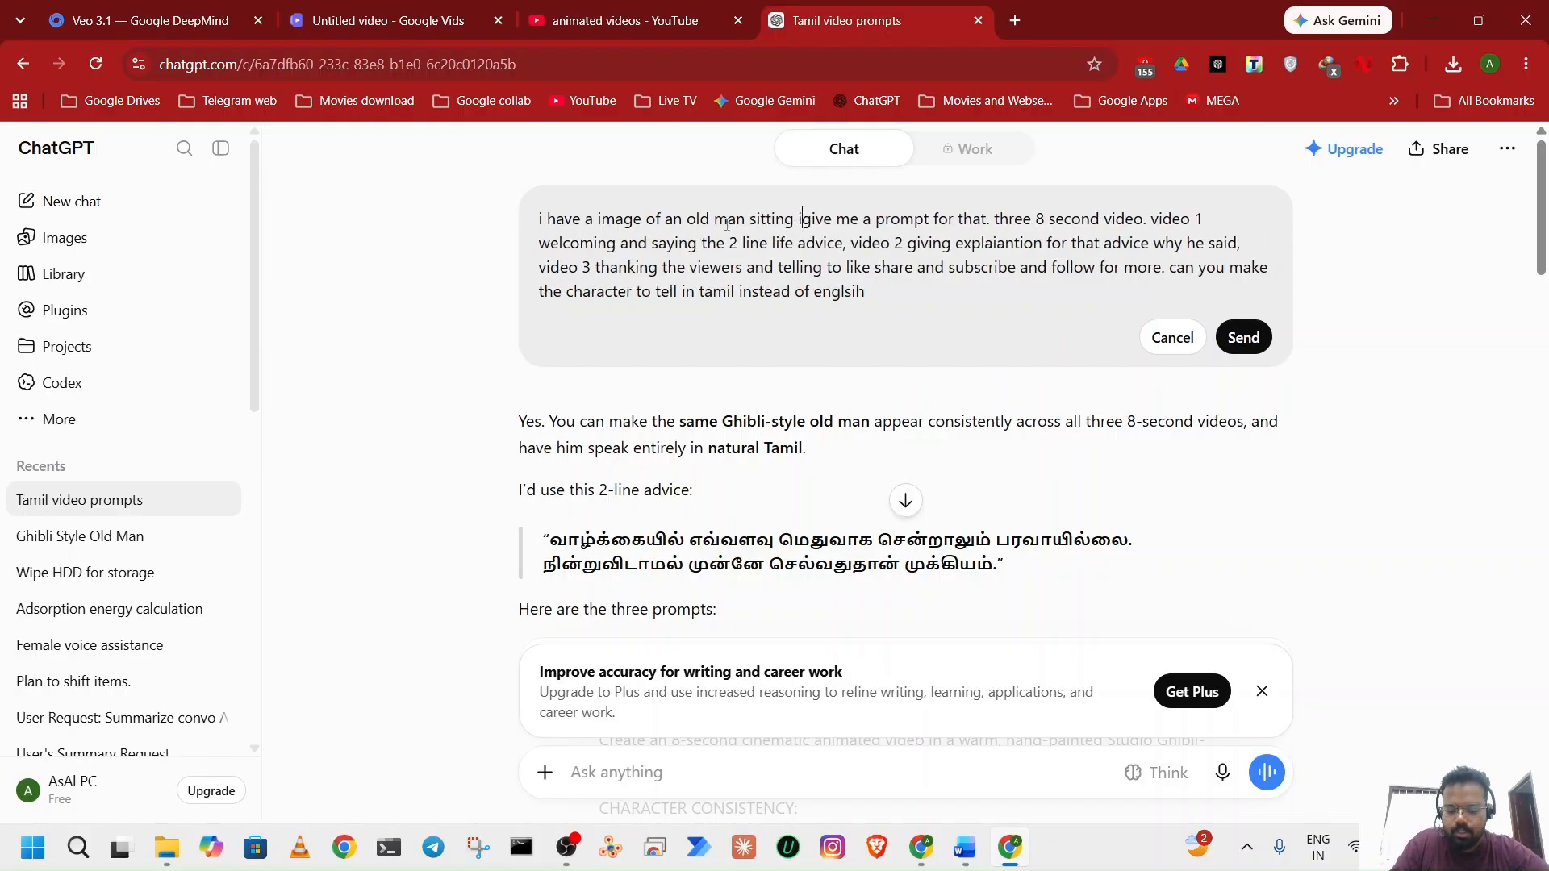
pyautogui.write('an arm cha')
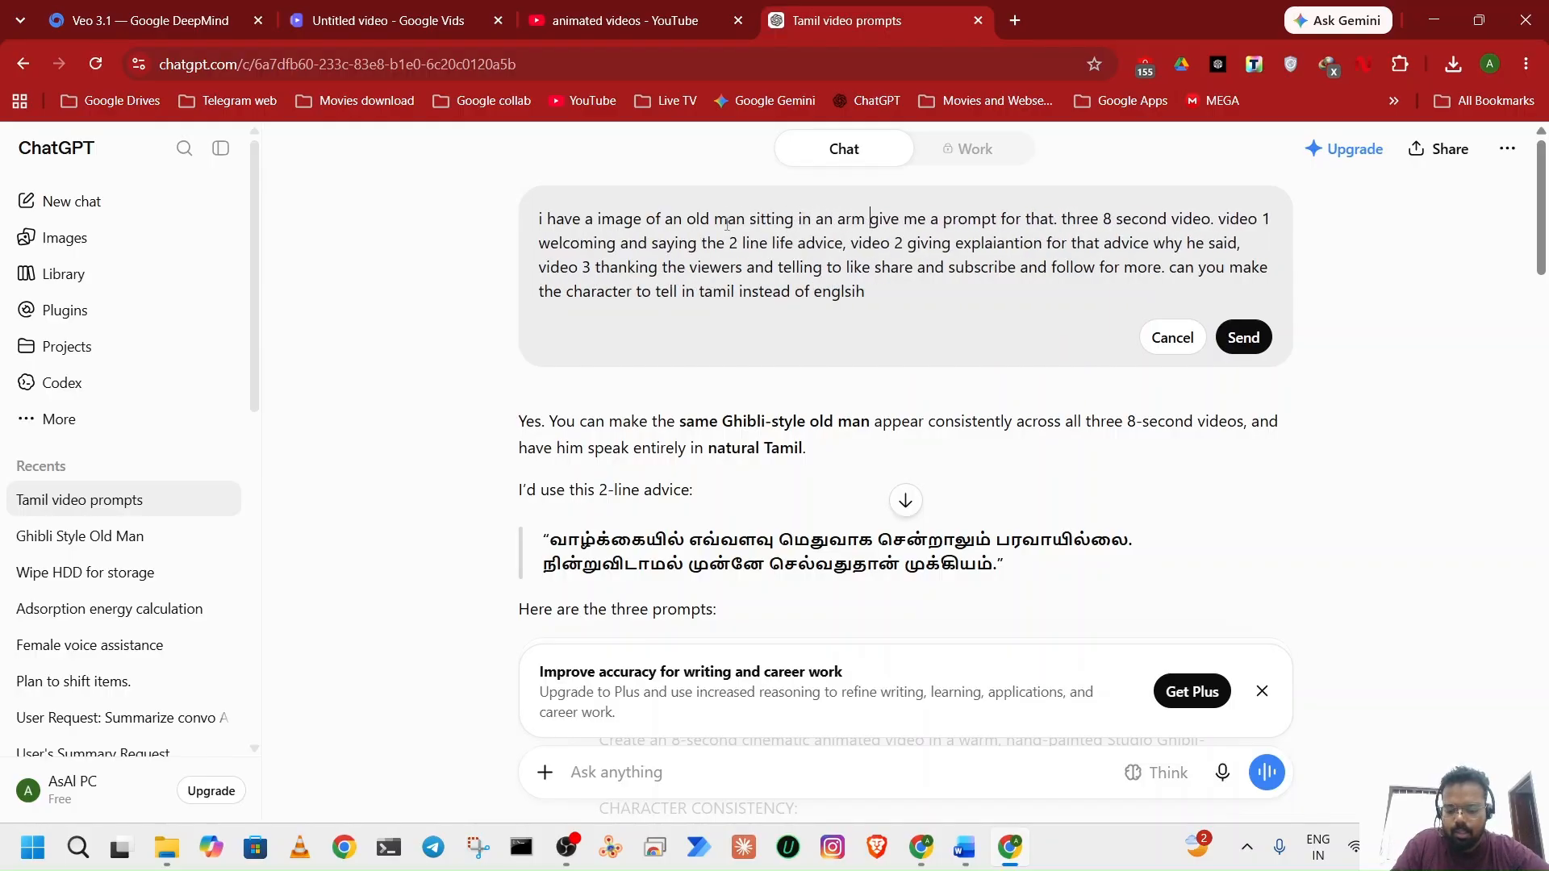
pyautogui.write('ir wih')
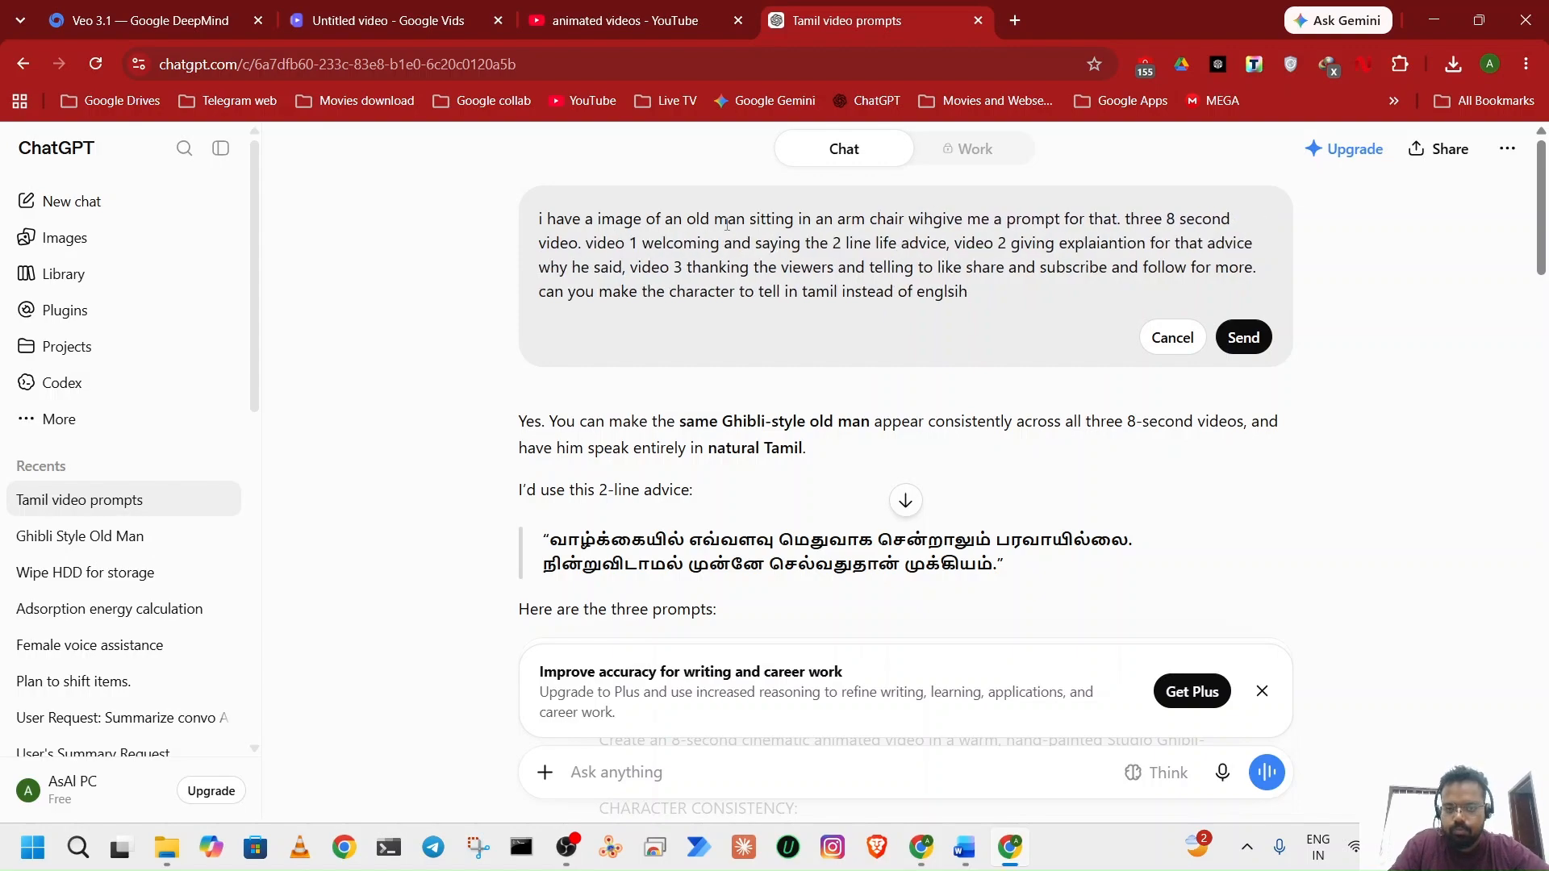
pyautogui.press('Delete')
pyautogui.press('BackSpace')
pyautogui.write('th a new')
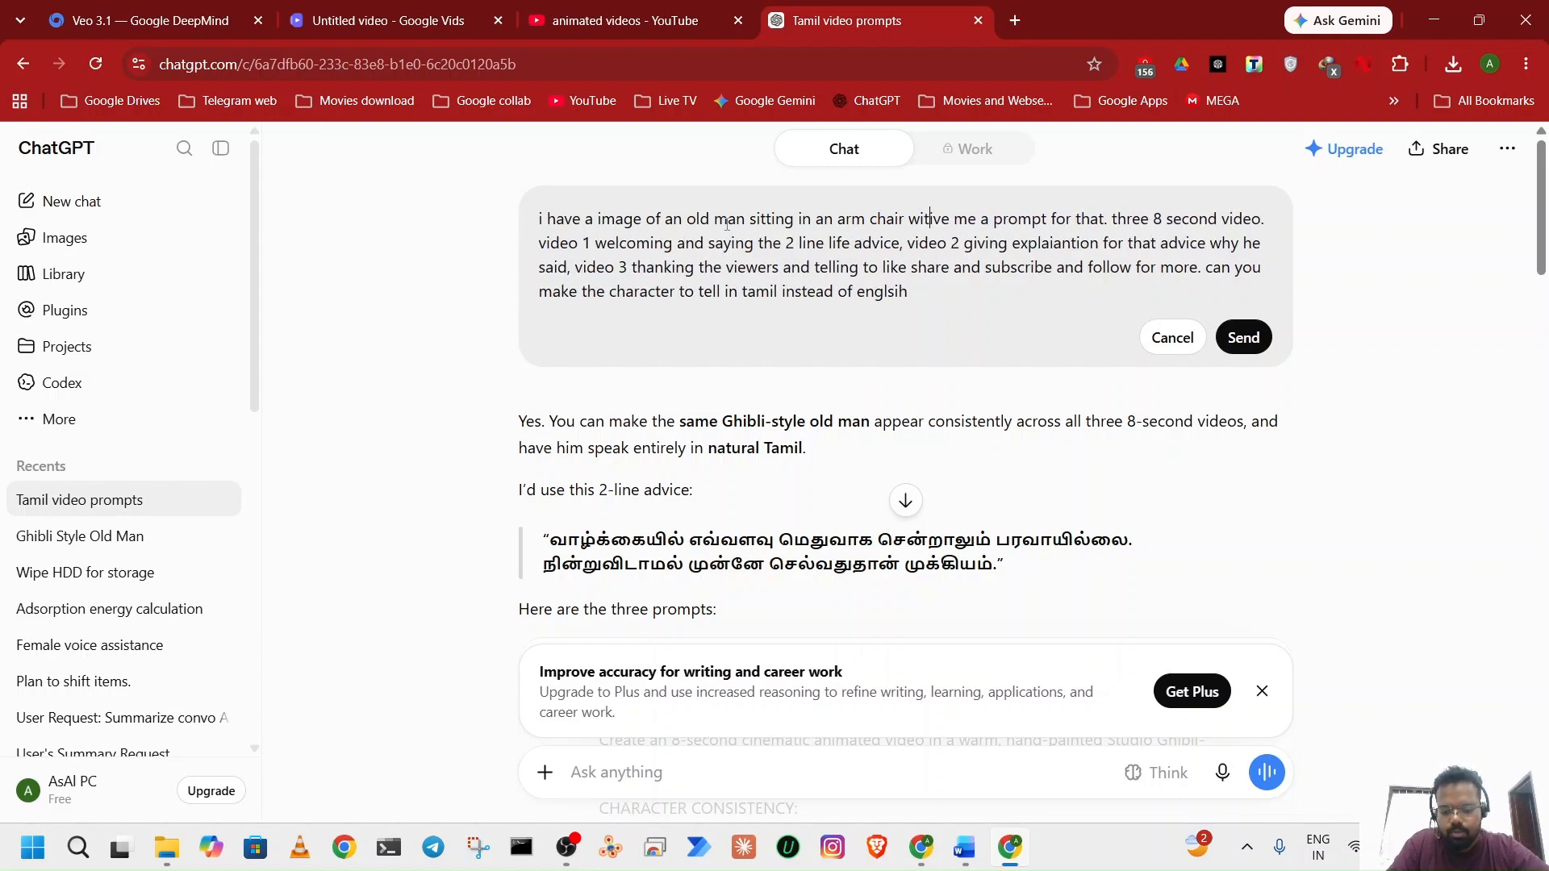
pyautogui.write('sp')
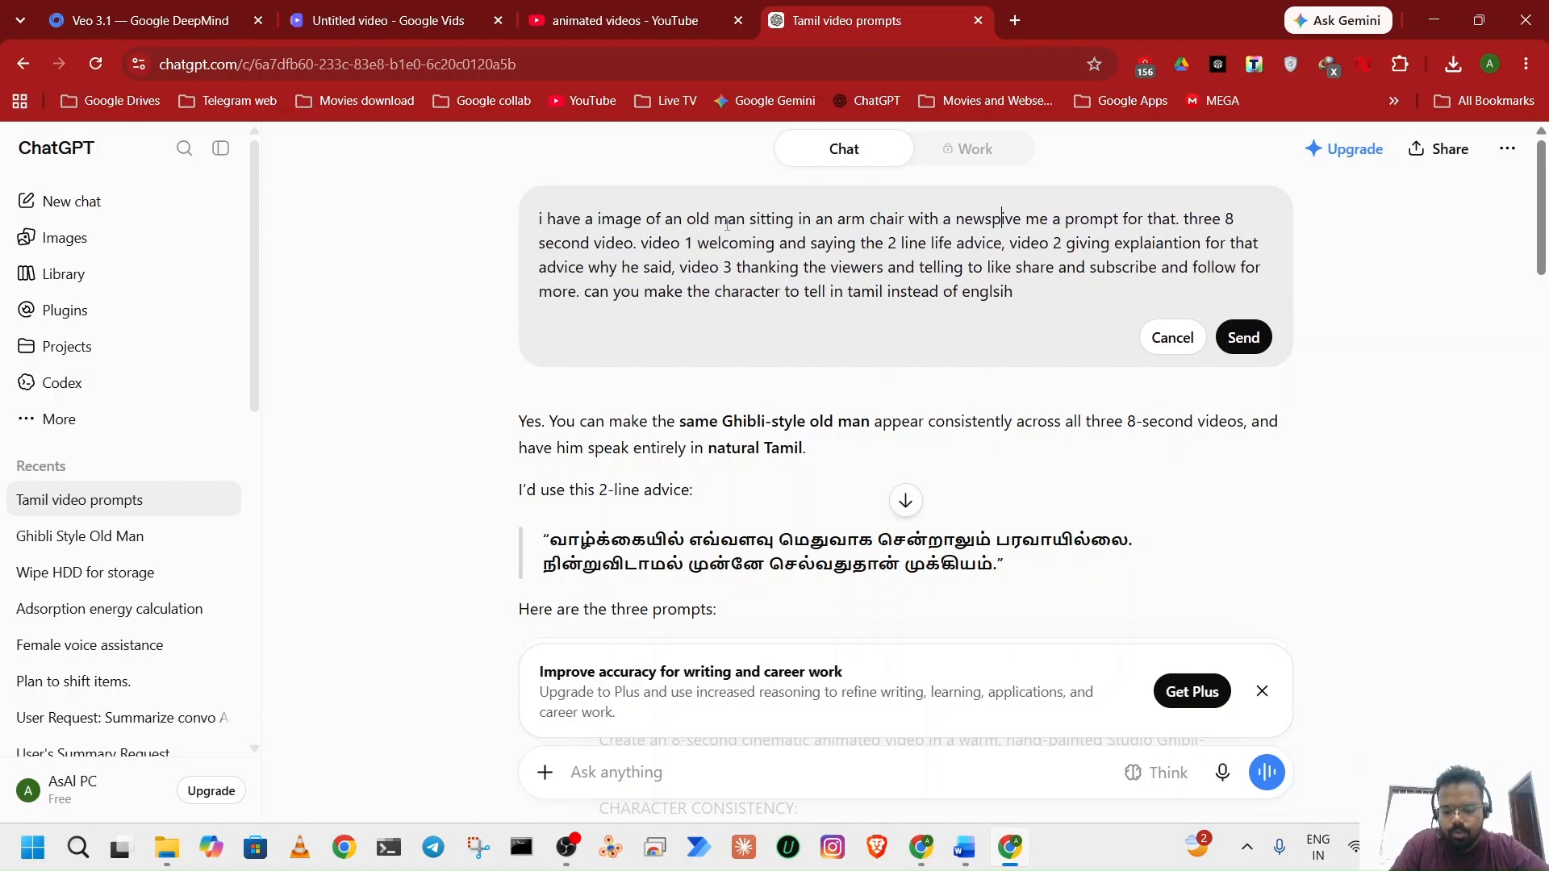
pyautogui.write('aper.')
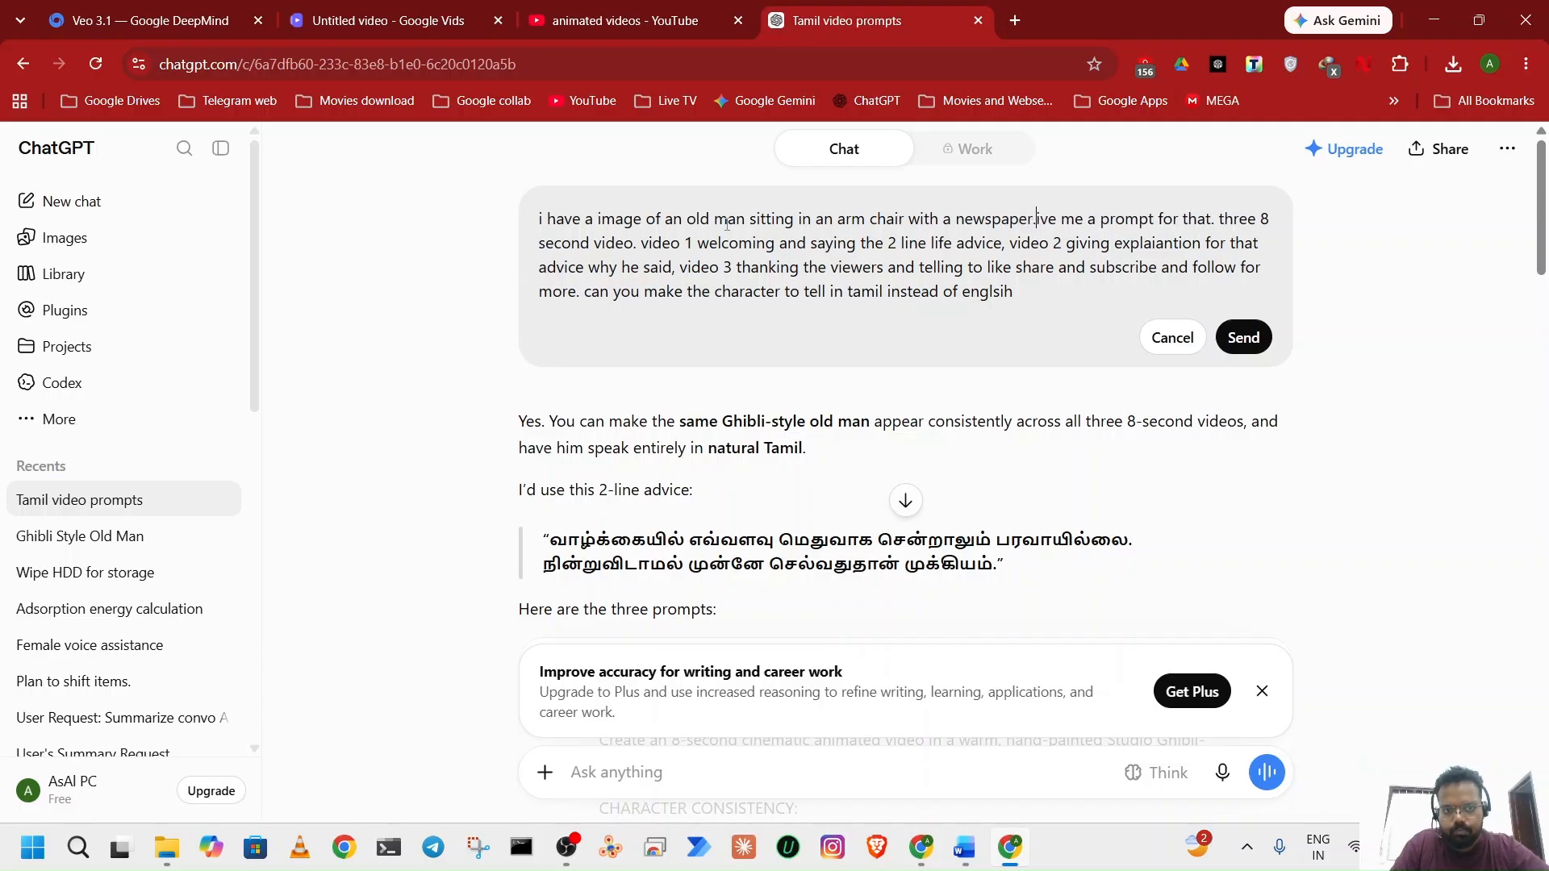
pyautogui.write(' g')
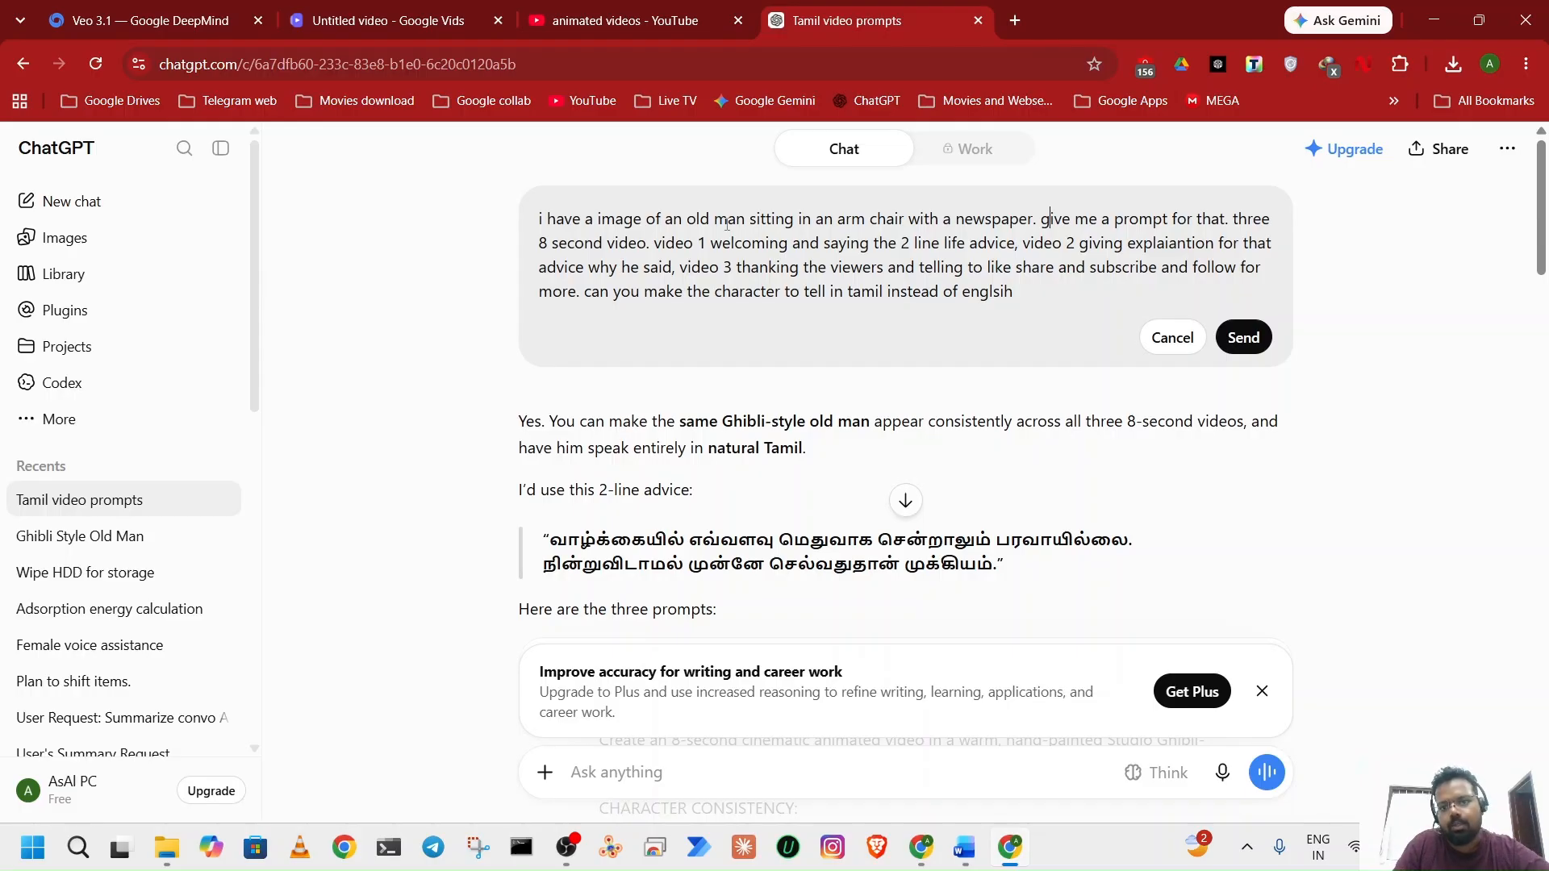
# Add "ghibili style" after "newspaper" in the request and send the edited message.
pyautogui.click(1033, 219)
pyautogui.write('ghibi')
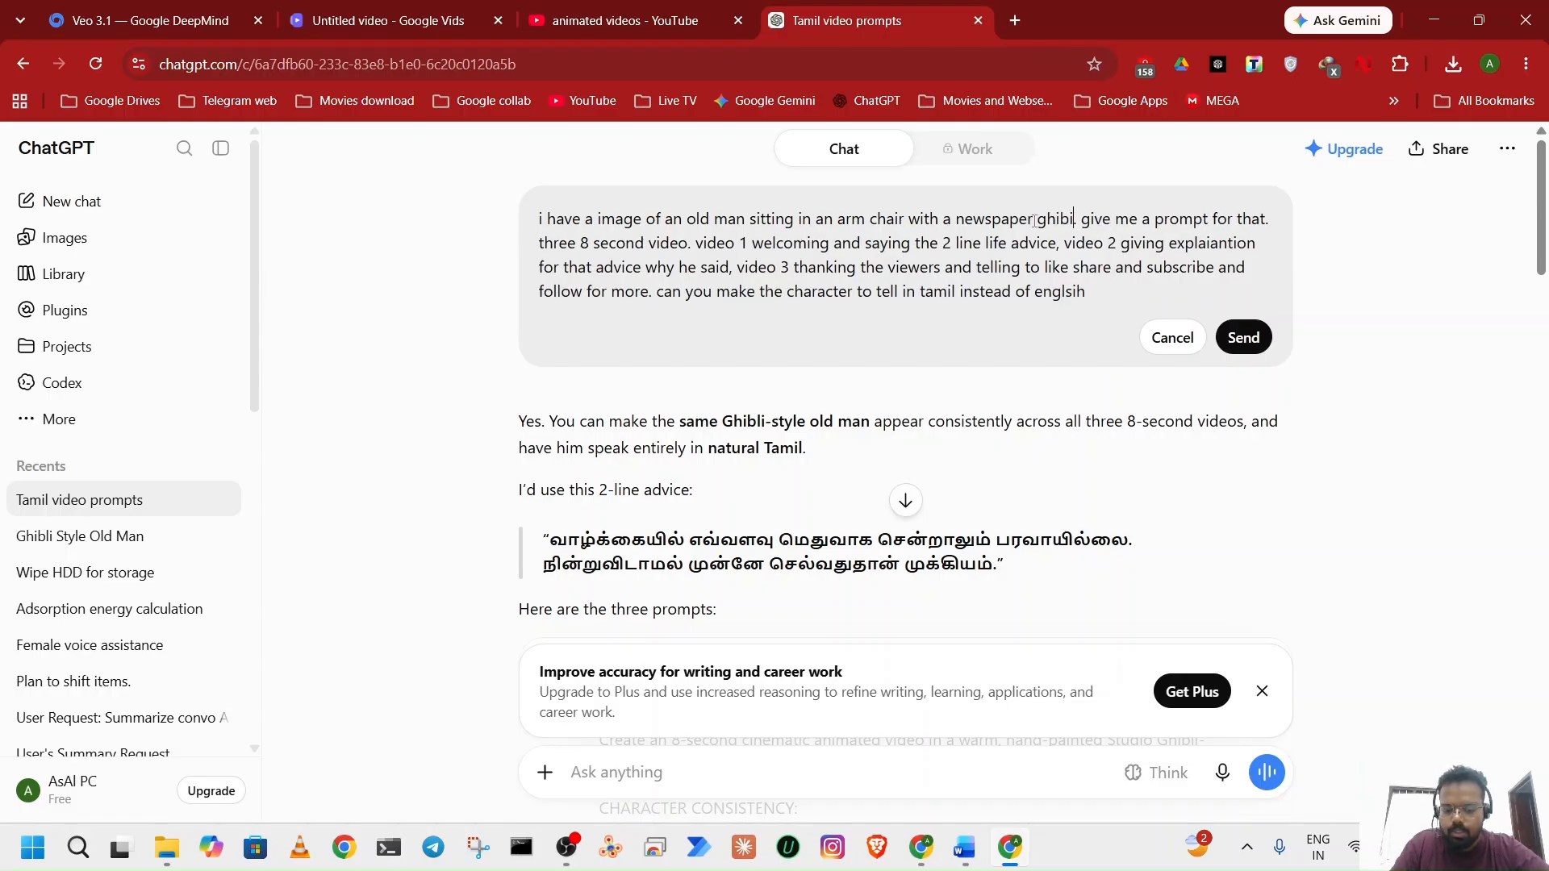
pyautogui.write('li style')
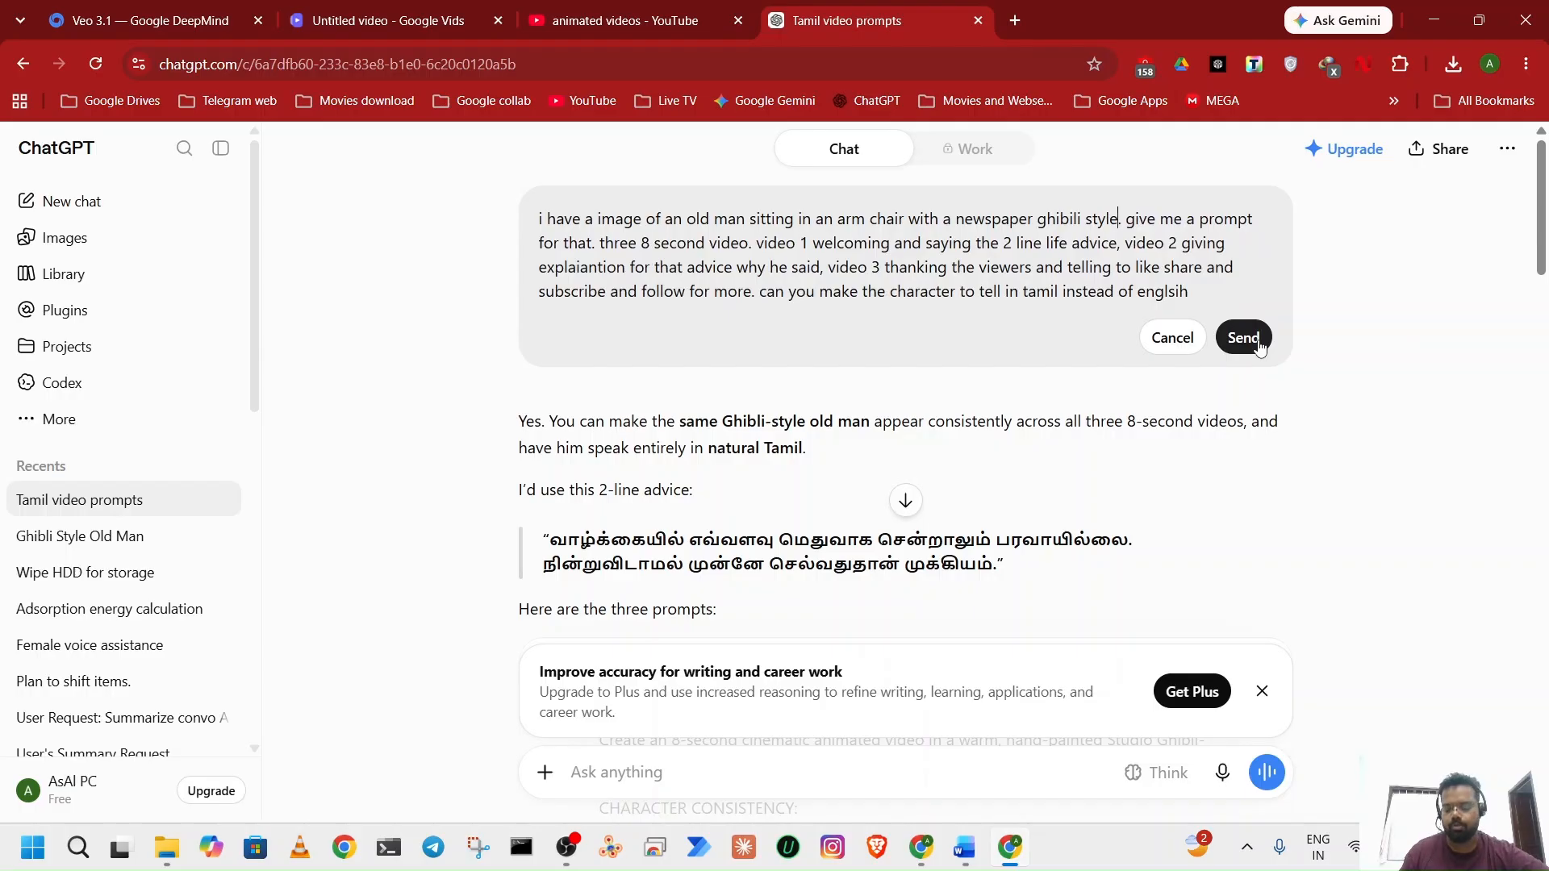
pyautogui.click(1260, 346)
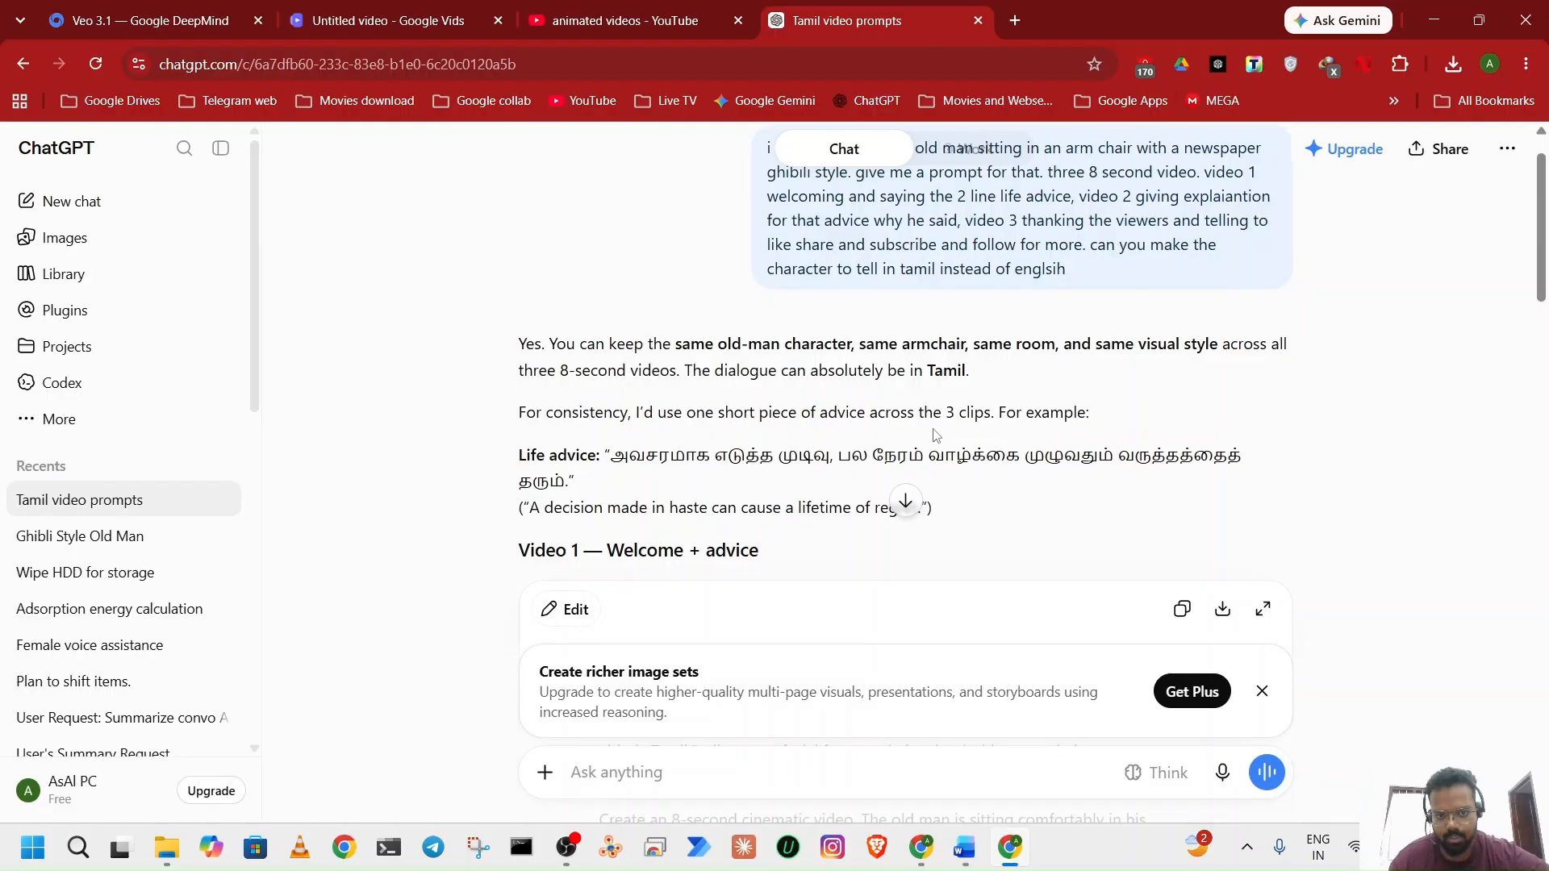
# Copy the full new response containing the three Tamil video prompts.
pyautogui.scroll(-2, 936, 436)
pyautogui.scroll(-10, 936, 435)
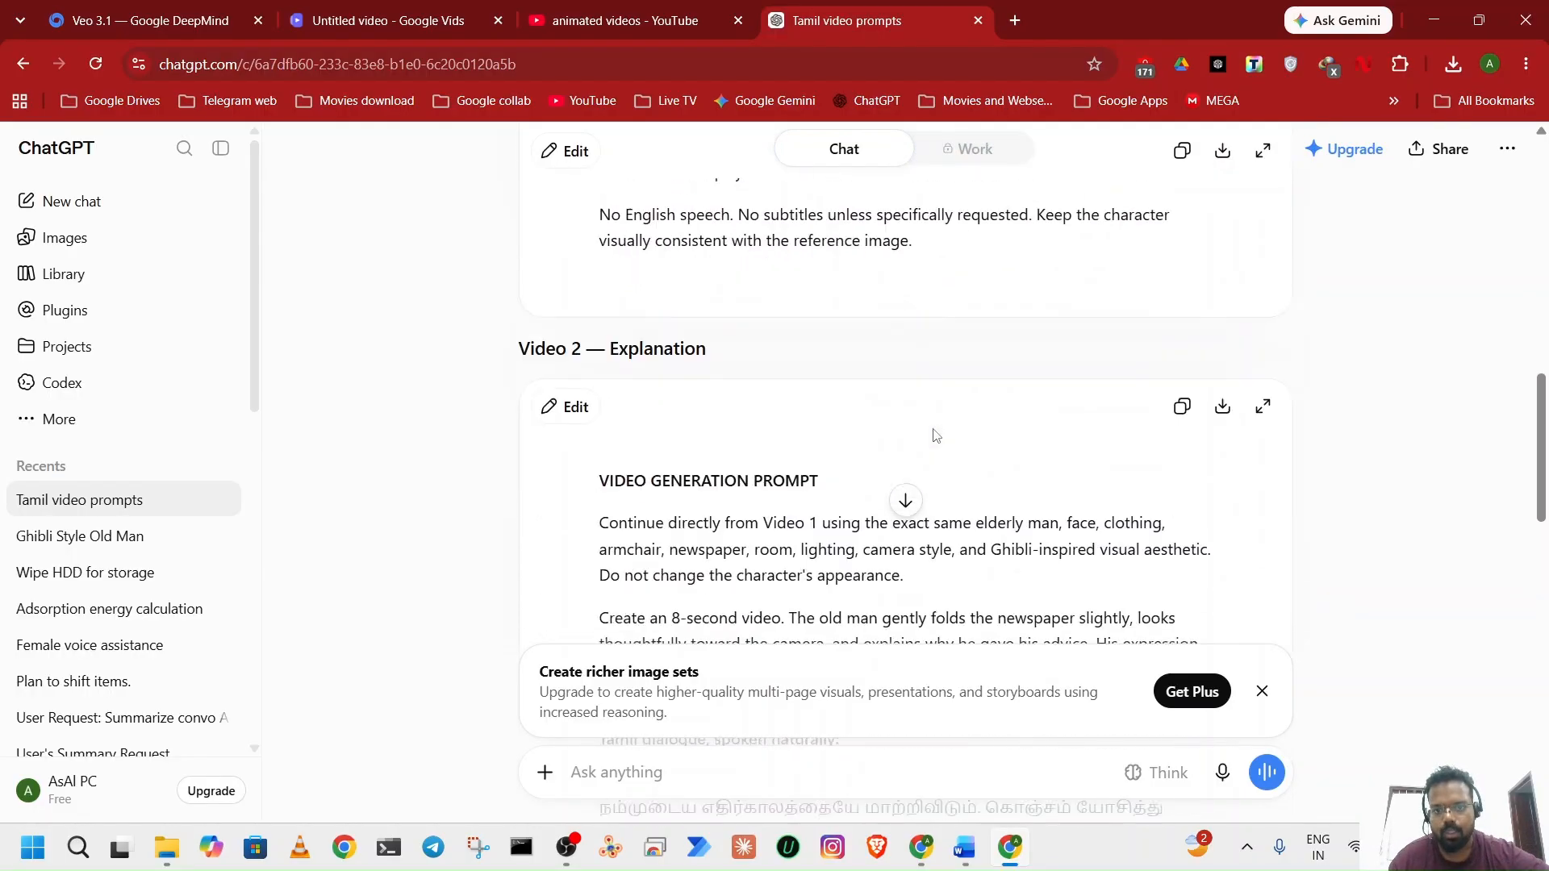
pyautogui.scroll(-10, 936, 435)
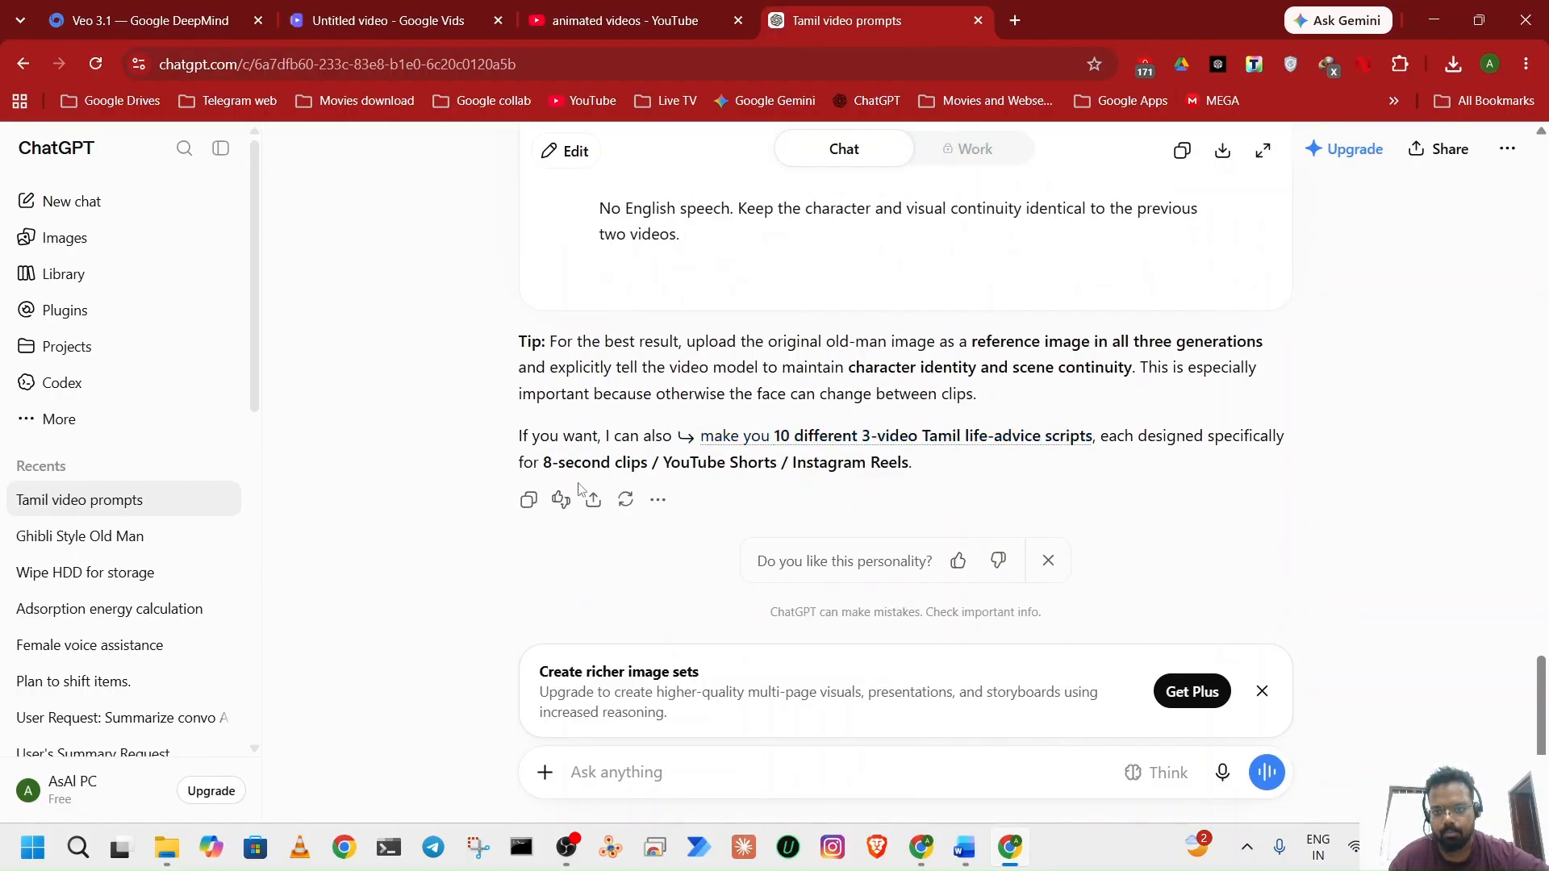
pyautogui.click(529, 500)
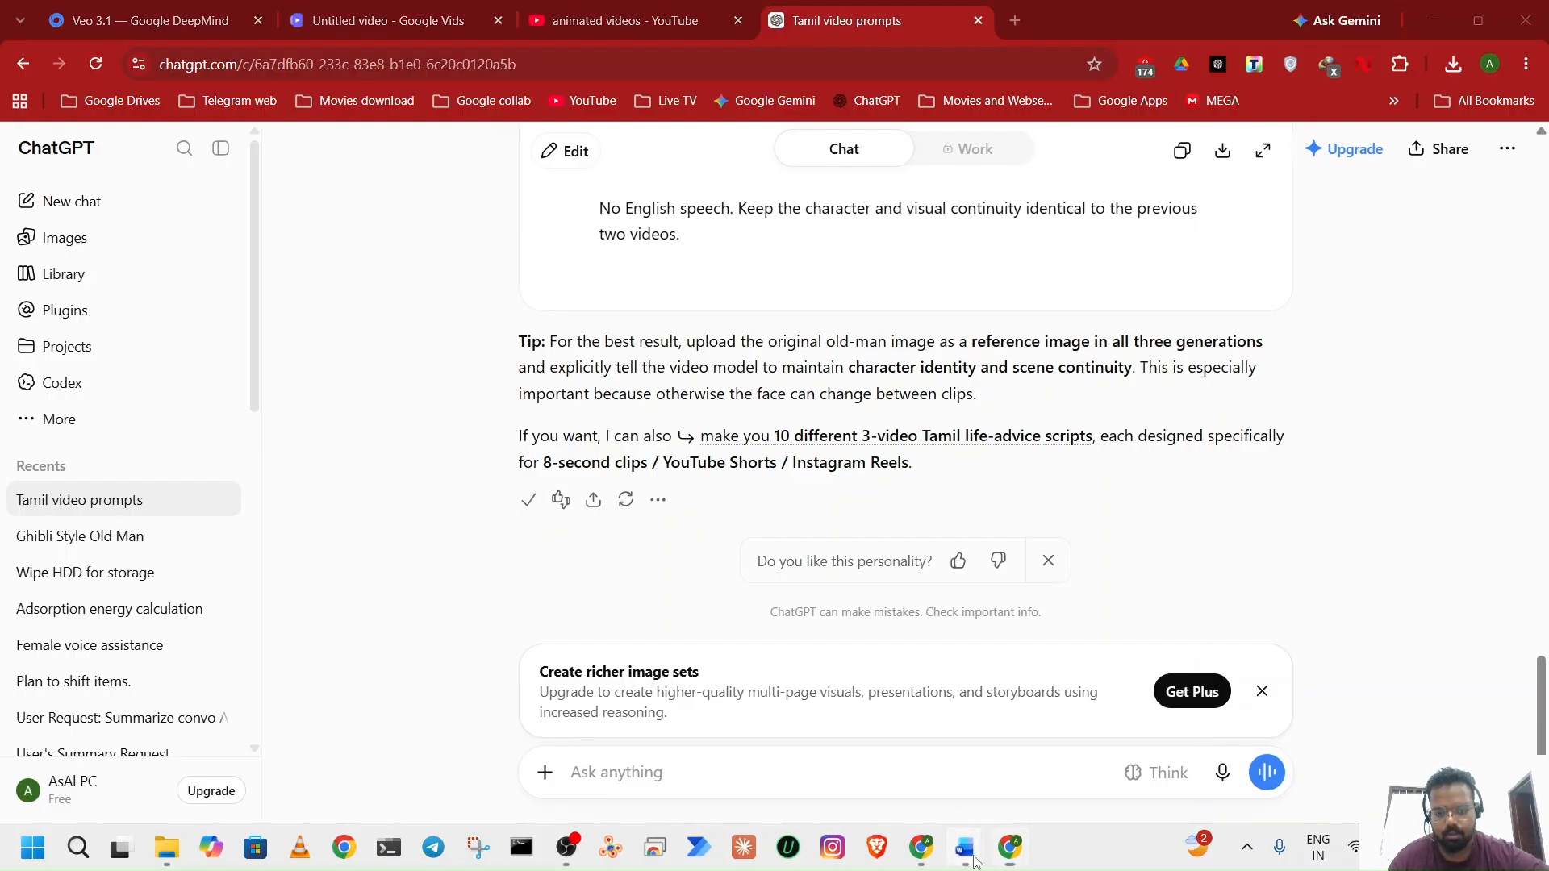
# Close Tamil voice.docx in Word and replace the entire content of tamil prompt.docx with the copied response.
pyautogui.moveTo(965, 847)
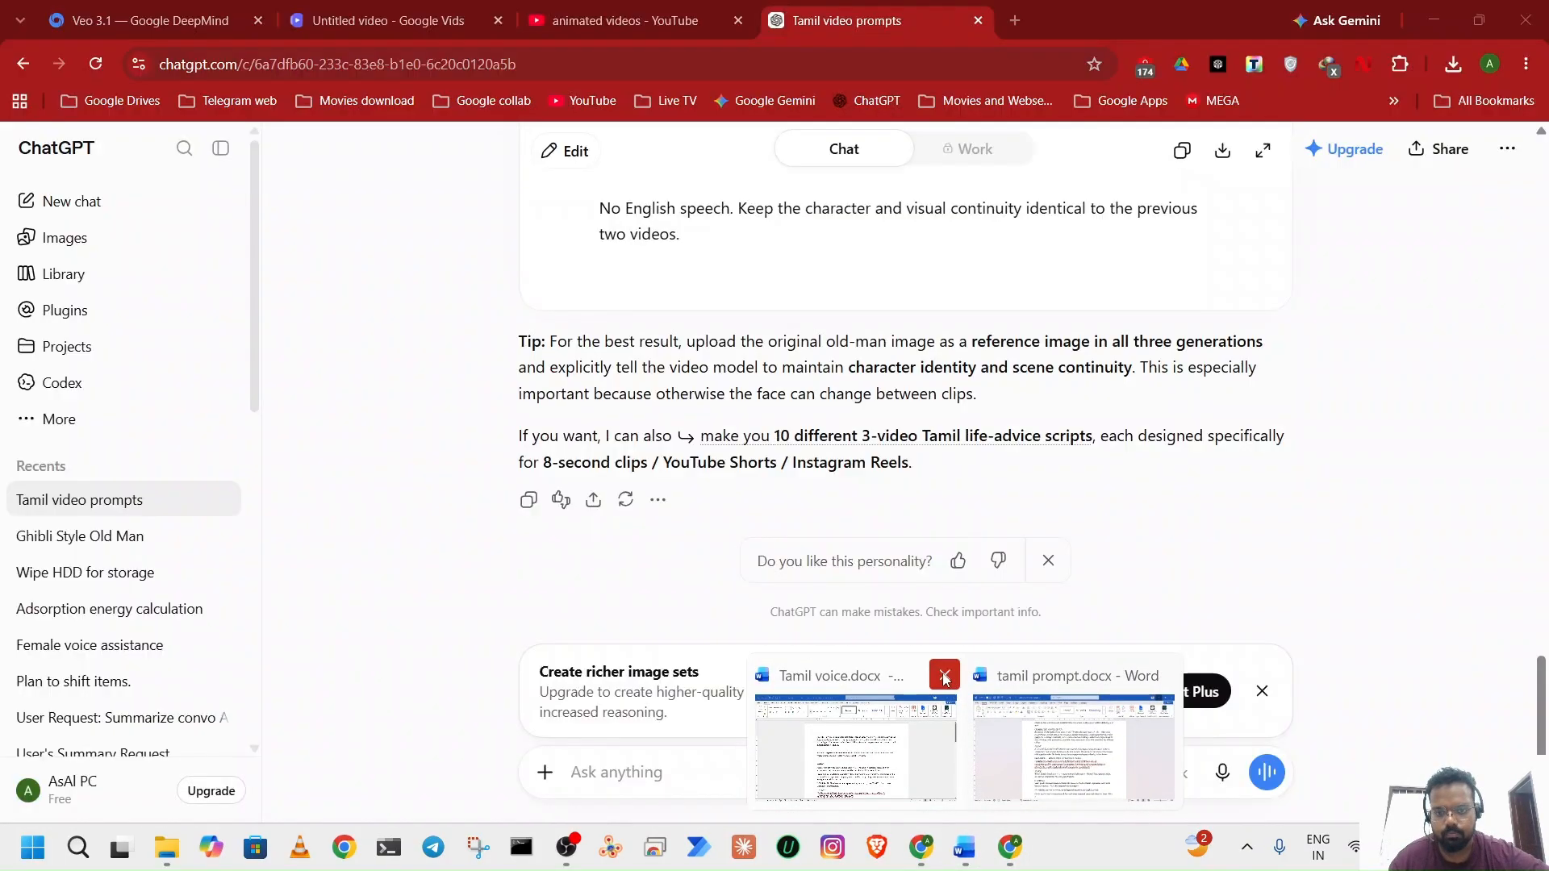
pyautogui.click(944, 676)
pyautogui.click(960, 742)
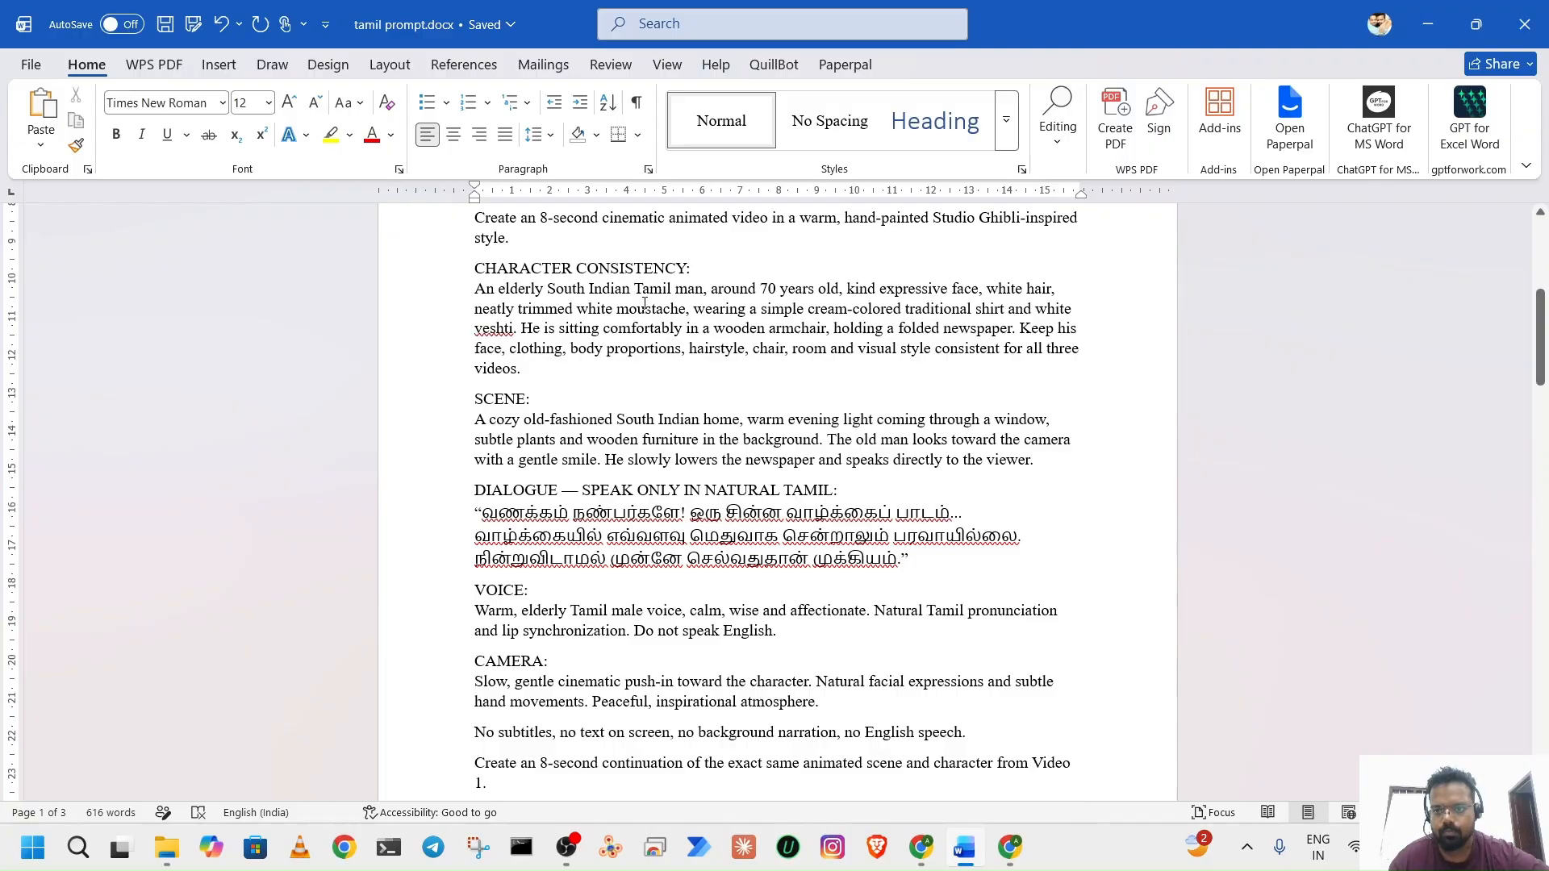
pyautogui.scroll(6, 646, 420)
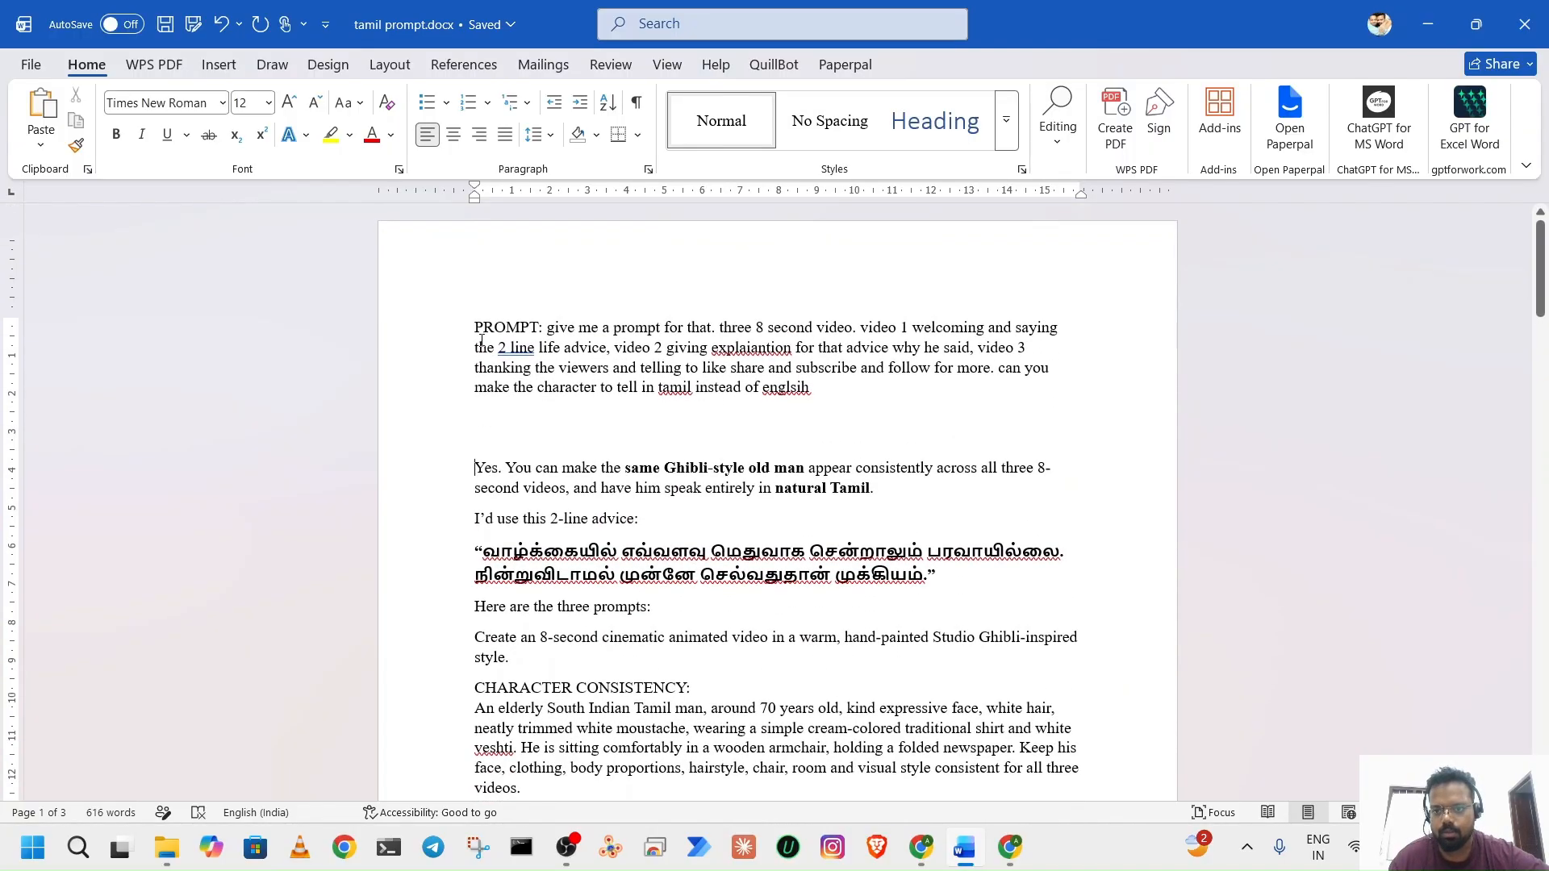
pyautogui.hotkey('ctrl', 'a')
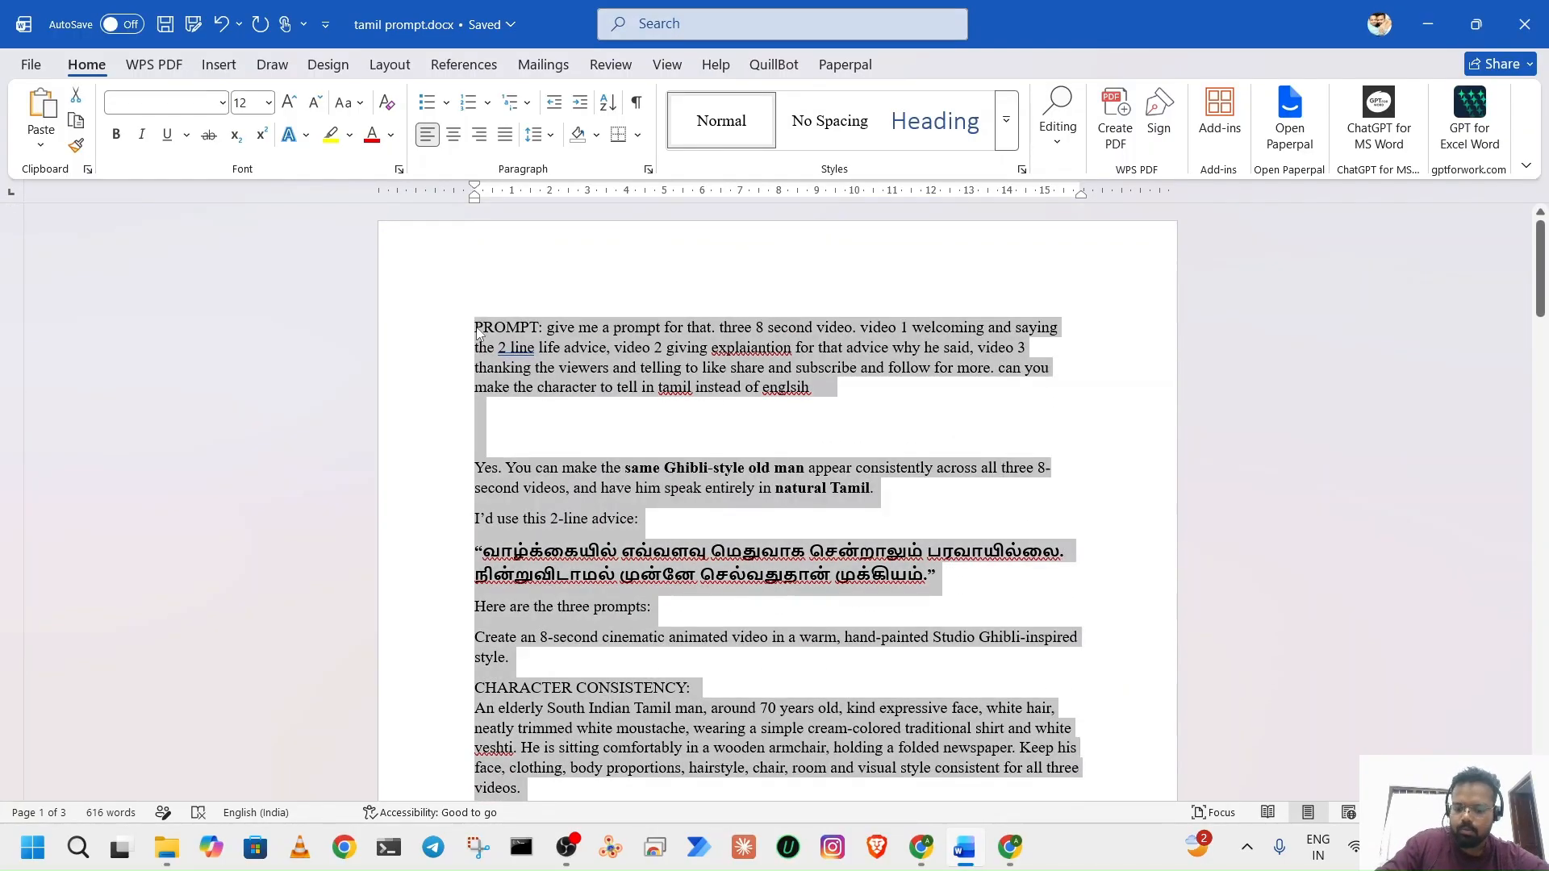
pyautogui.hotkey('ctrl', 'v')
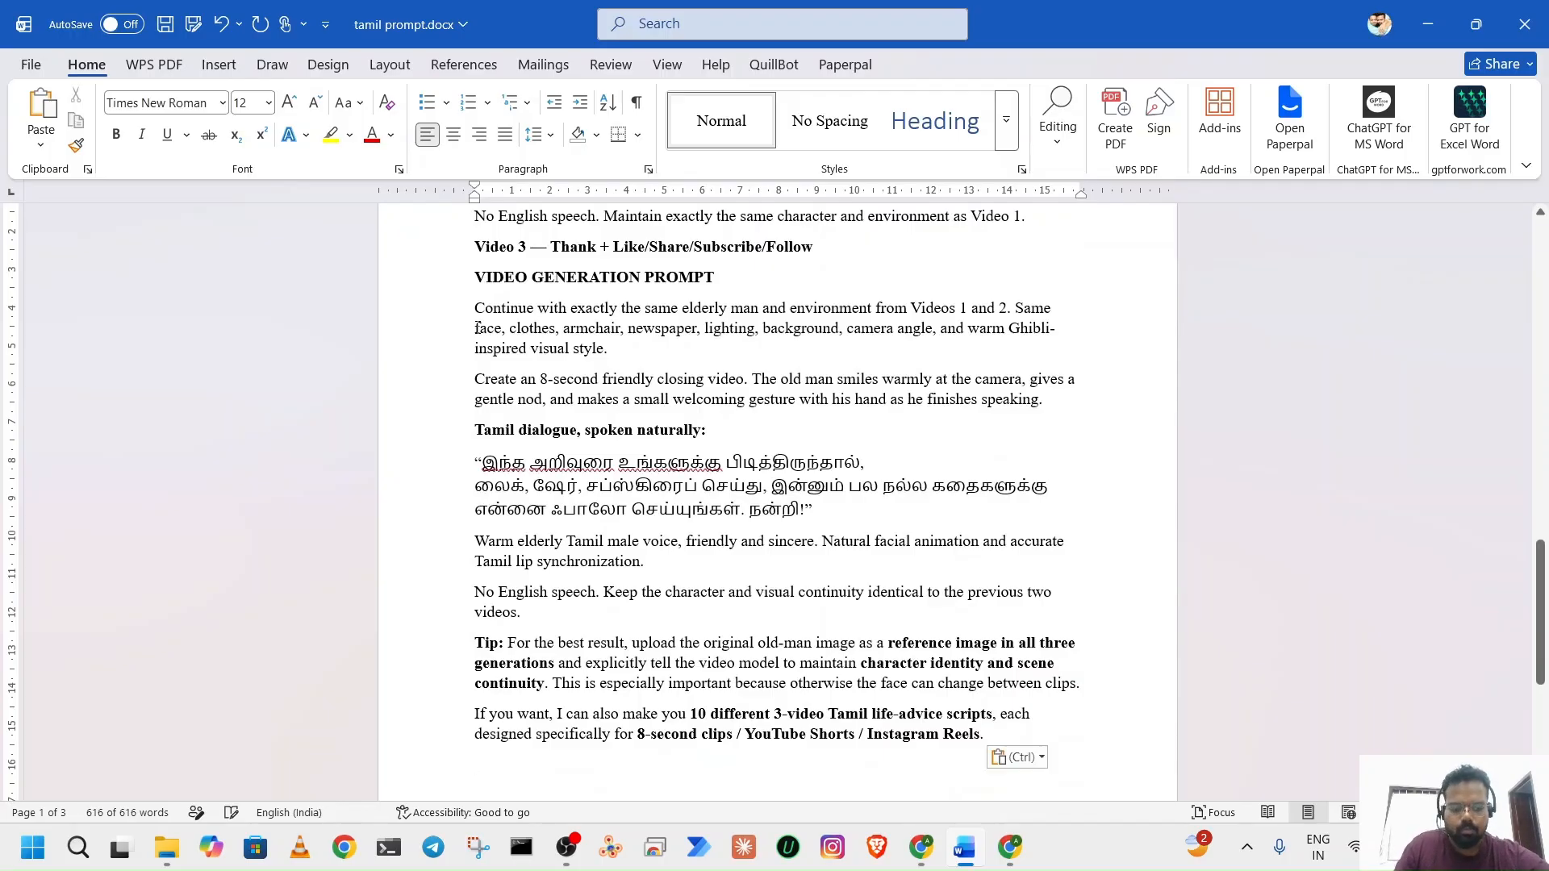
pyautogui.hotkey('ctrl', 'Home')
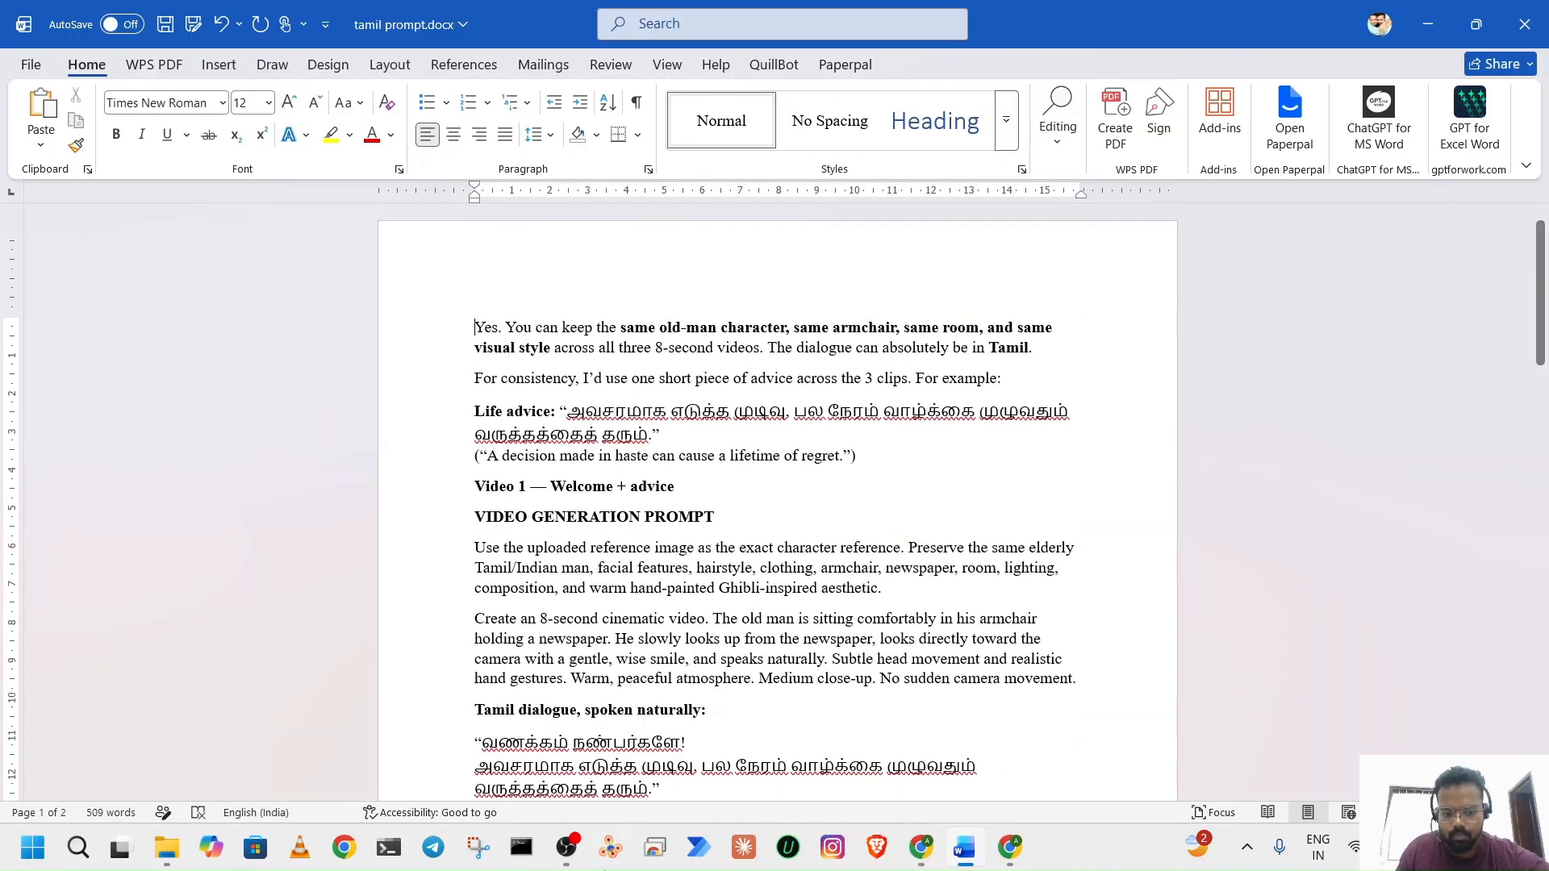
# Return to the Tamil video prompts chat in ChatGPT and copy the edited request message.
pyautogui.click(1005, 859)
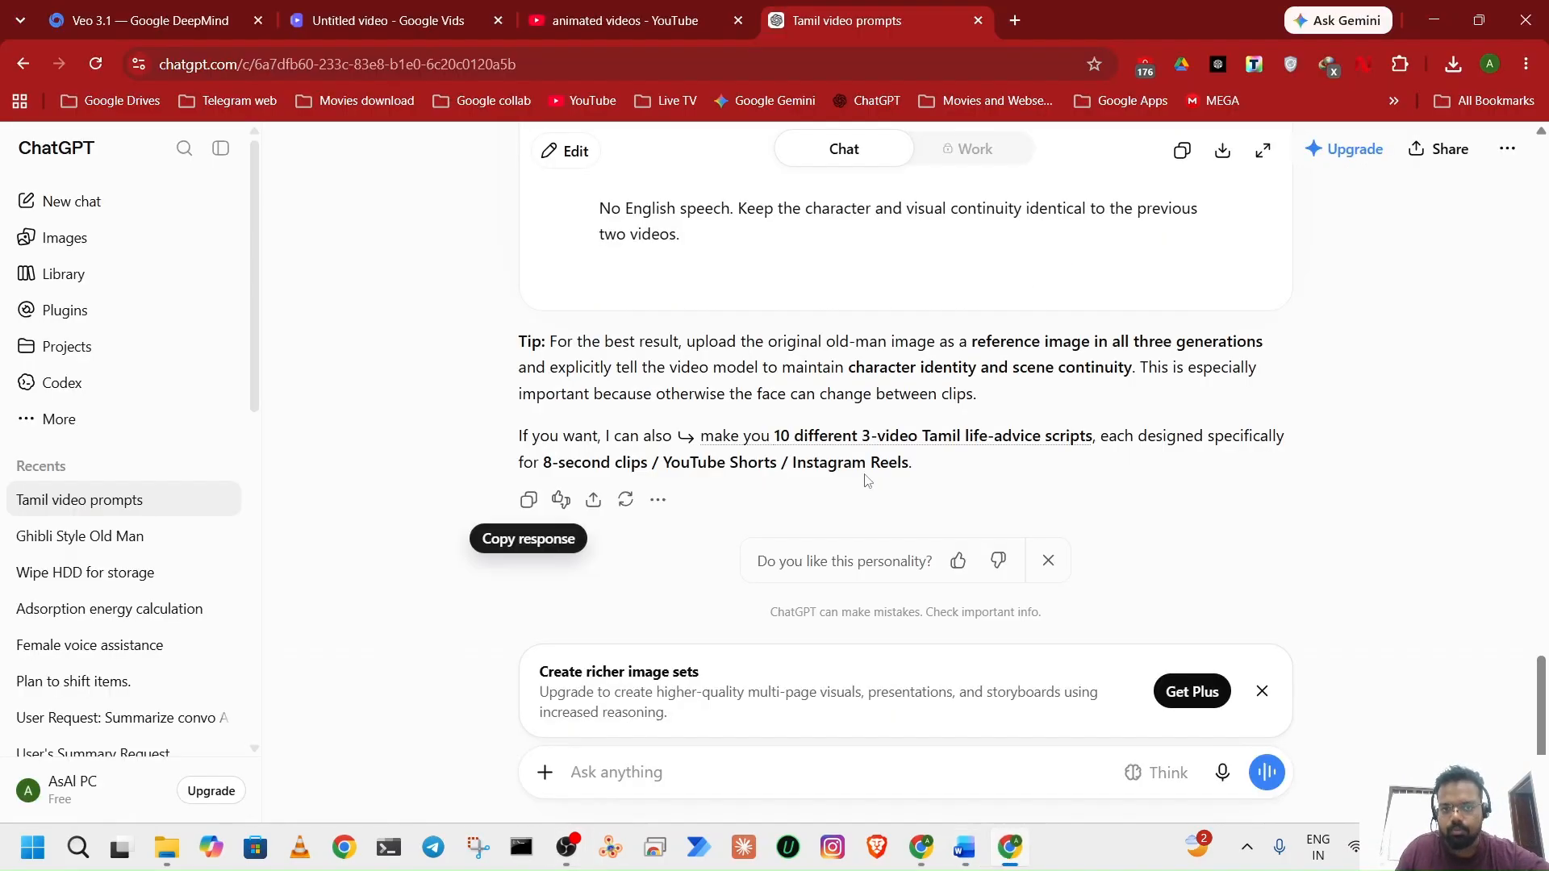
pyautogui.scroll(8, 865, 479)
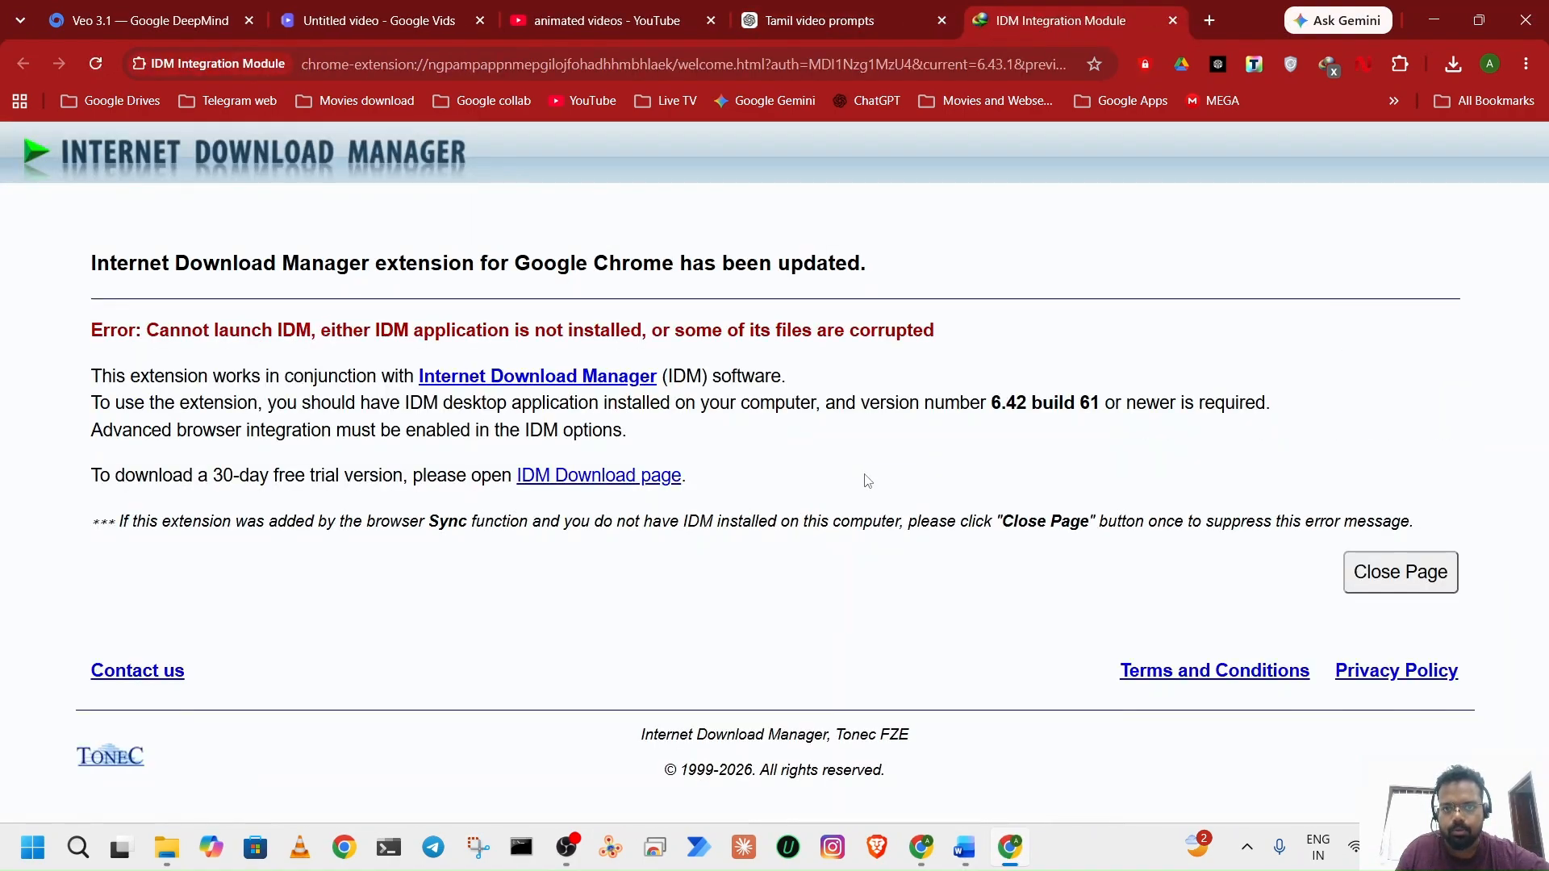
pyautogui.click(854, 12)
pyautogui.scroll(10, 917, 342)
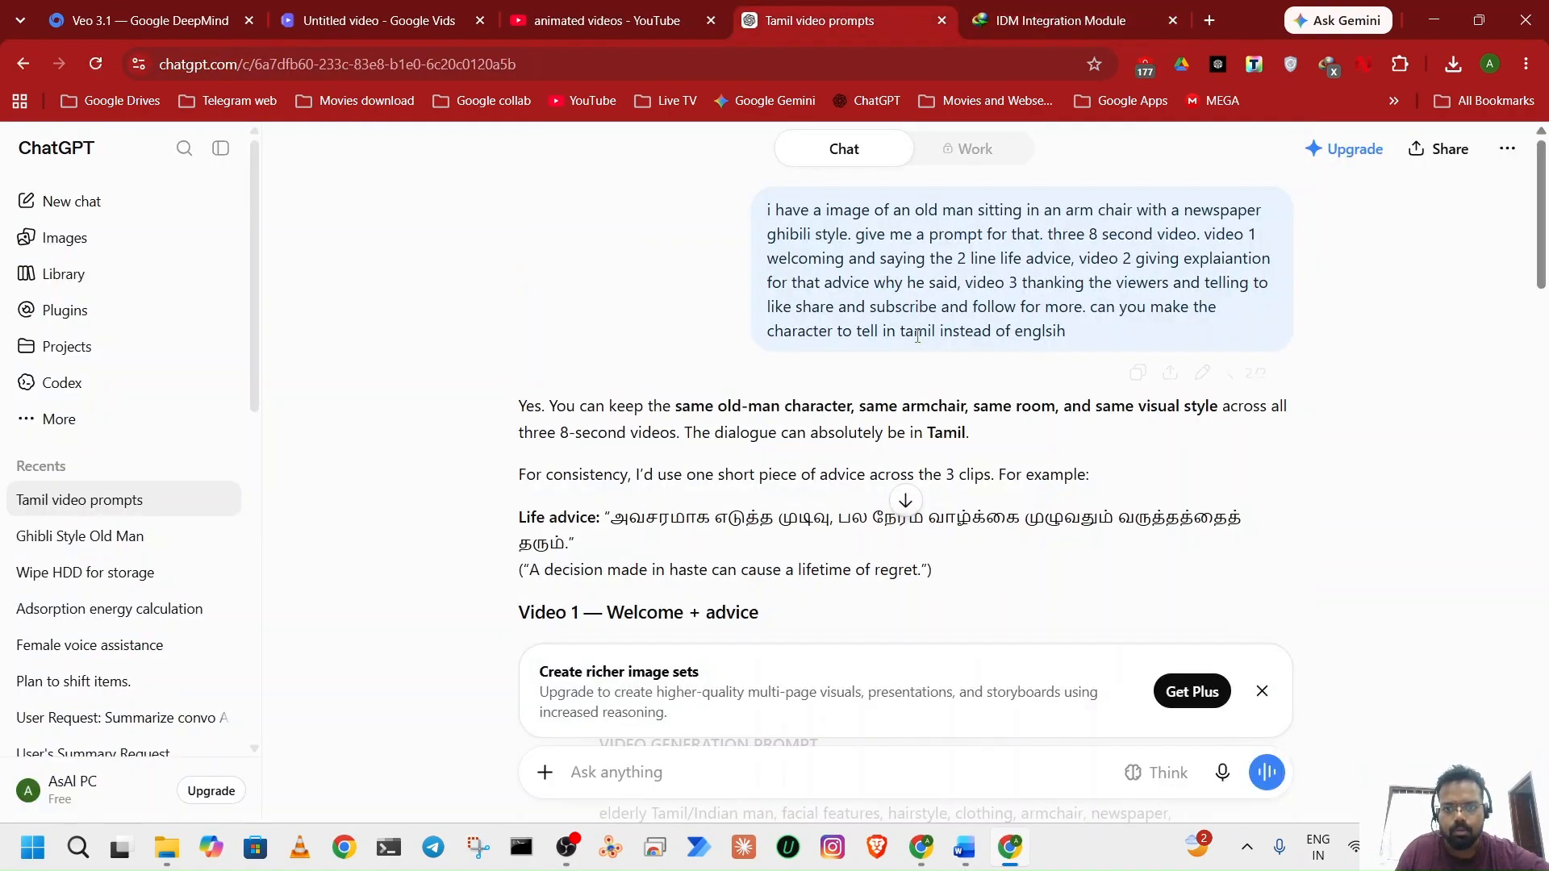
pyautogui.scroll(-1, 918, 336)
pyautogui.scroll(1, 917, 336)
pyautogui.click(1140, 374)
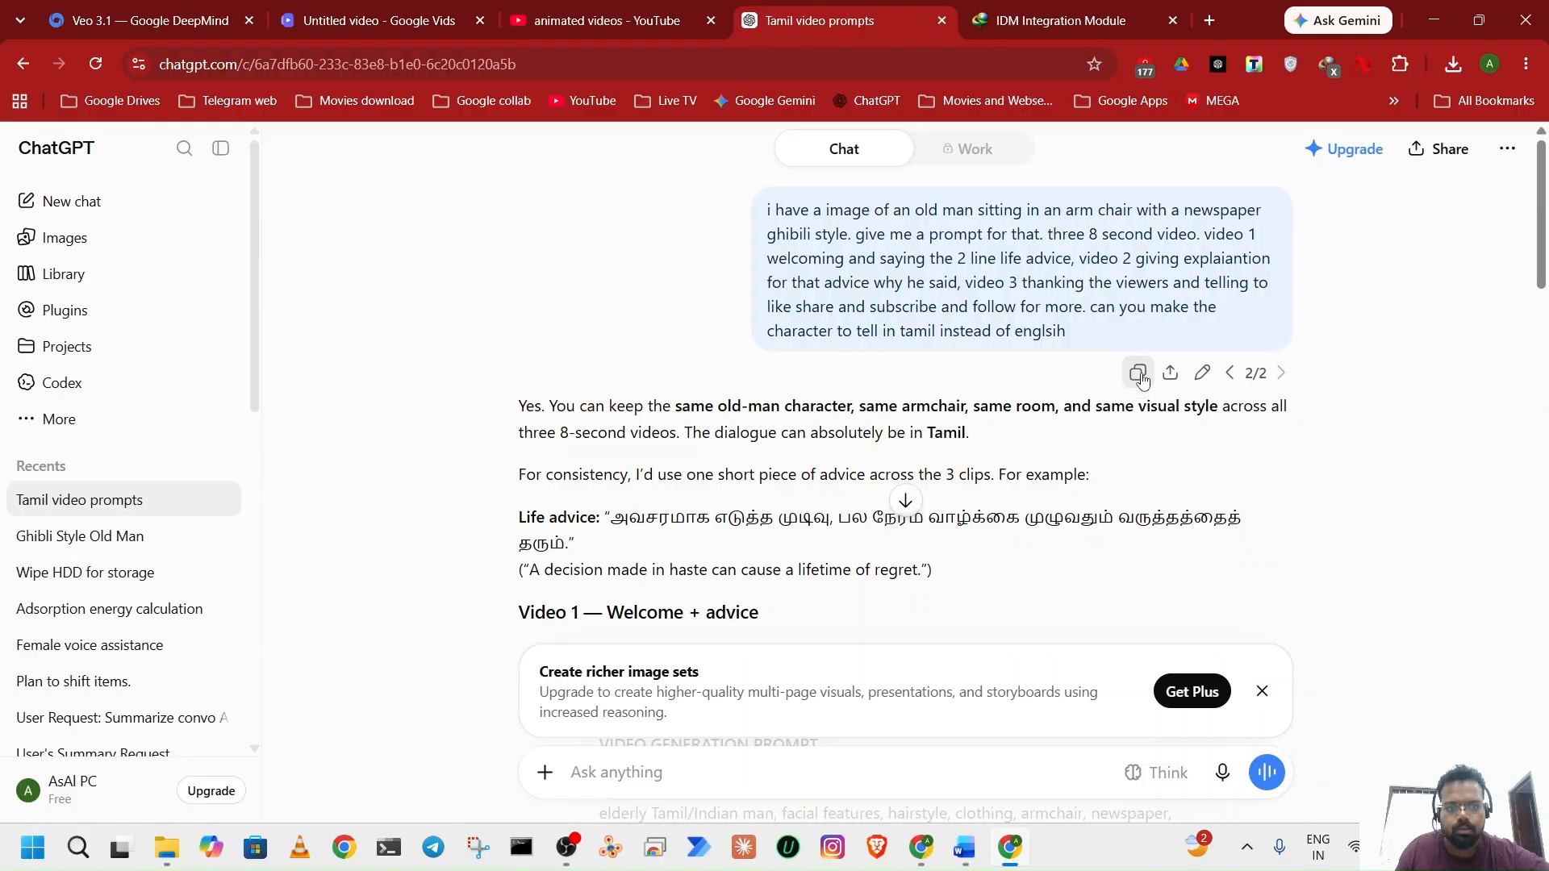
# Add "PROMPT:" and the copied request at the start of tamil prompt.docx in Word, separated from the response by blank lines.
pyautogui.click(967, 849)
pyautogui.write('PROMPT')
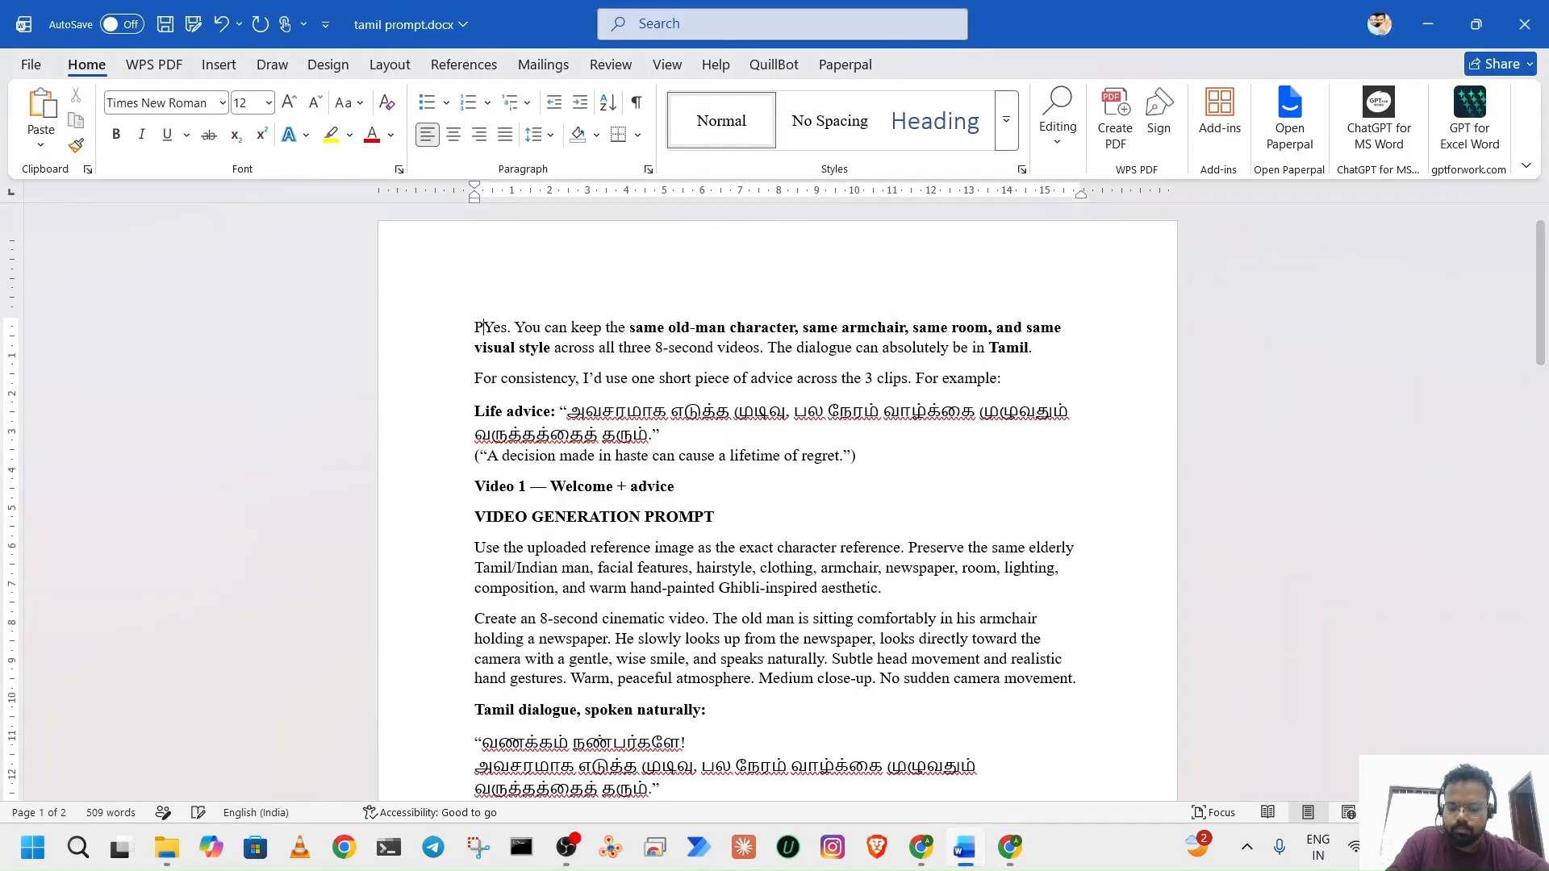
pyautogui.write(':')
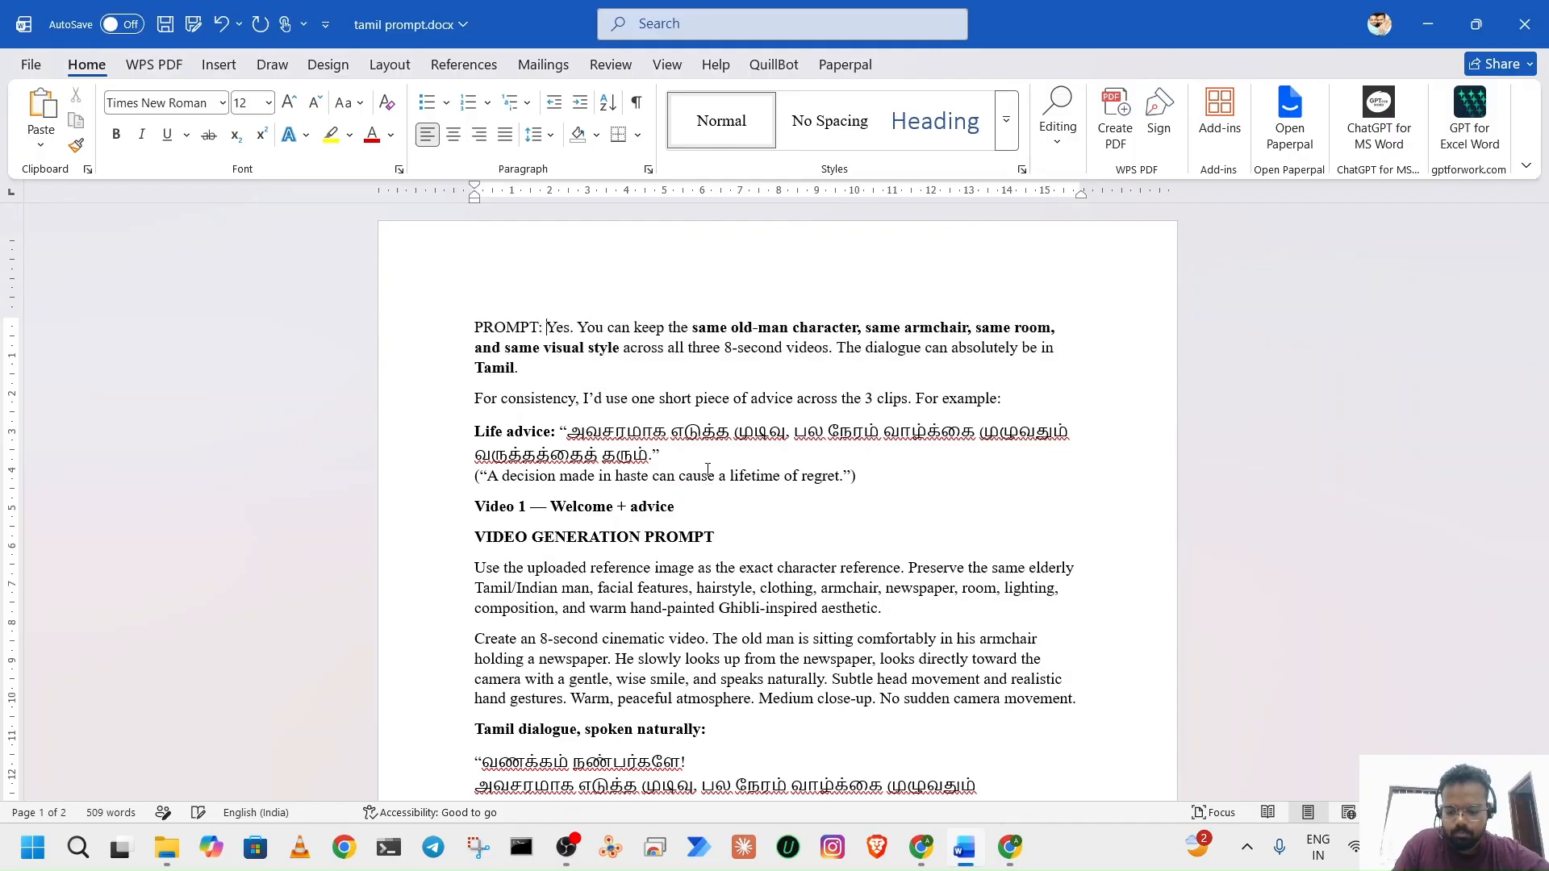
pyautogui.hotkey('ctrl', 'v')
pyautogui.press('Return')
pyautogui.press('Return')
pyautogui.press('Return')
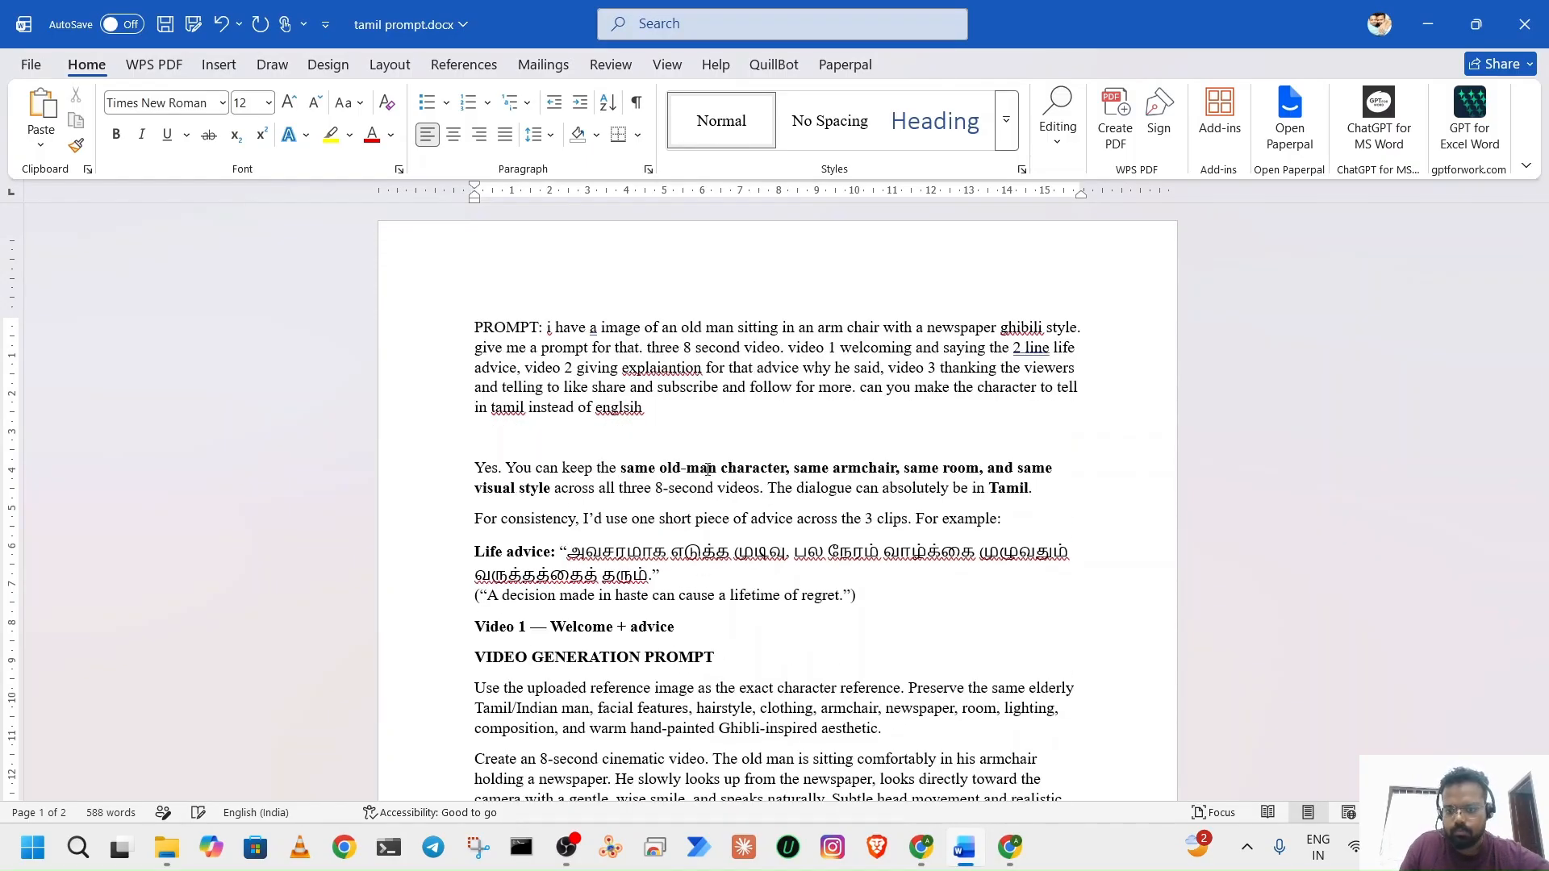
# Save the document as tamil2 prompt.docx in the Advice_thatha folder and return to the ChatGPT chat.
pyautogui.scroll(-3, 836, 613)
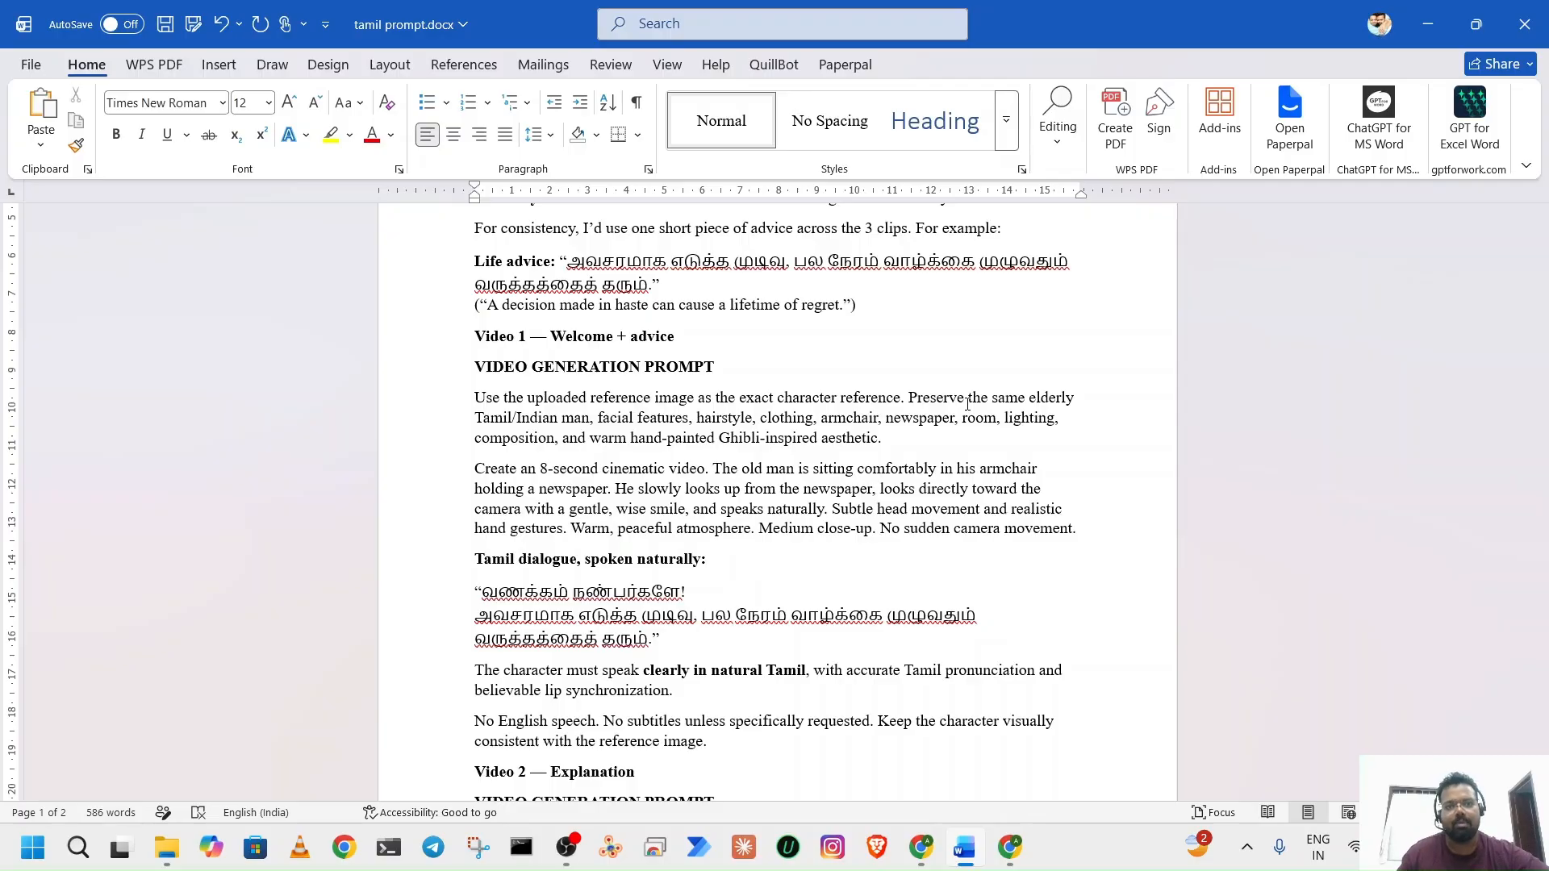
pyautogui.scroll(5, 939, 386)
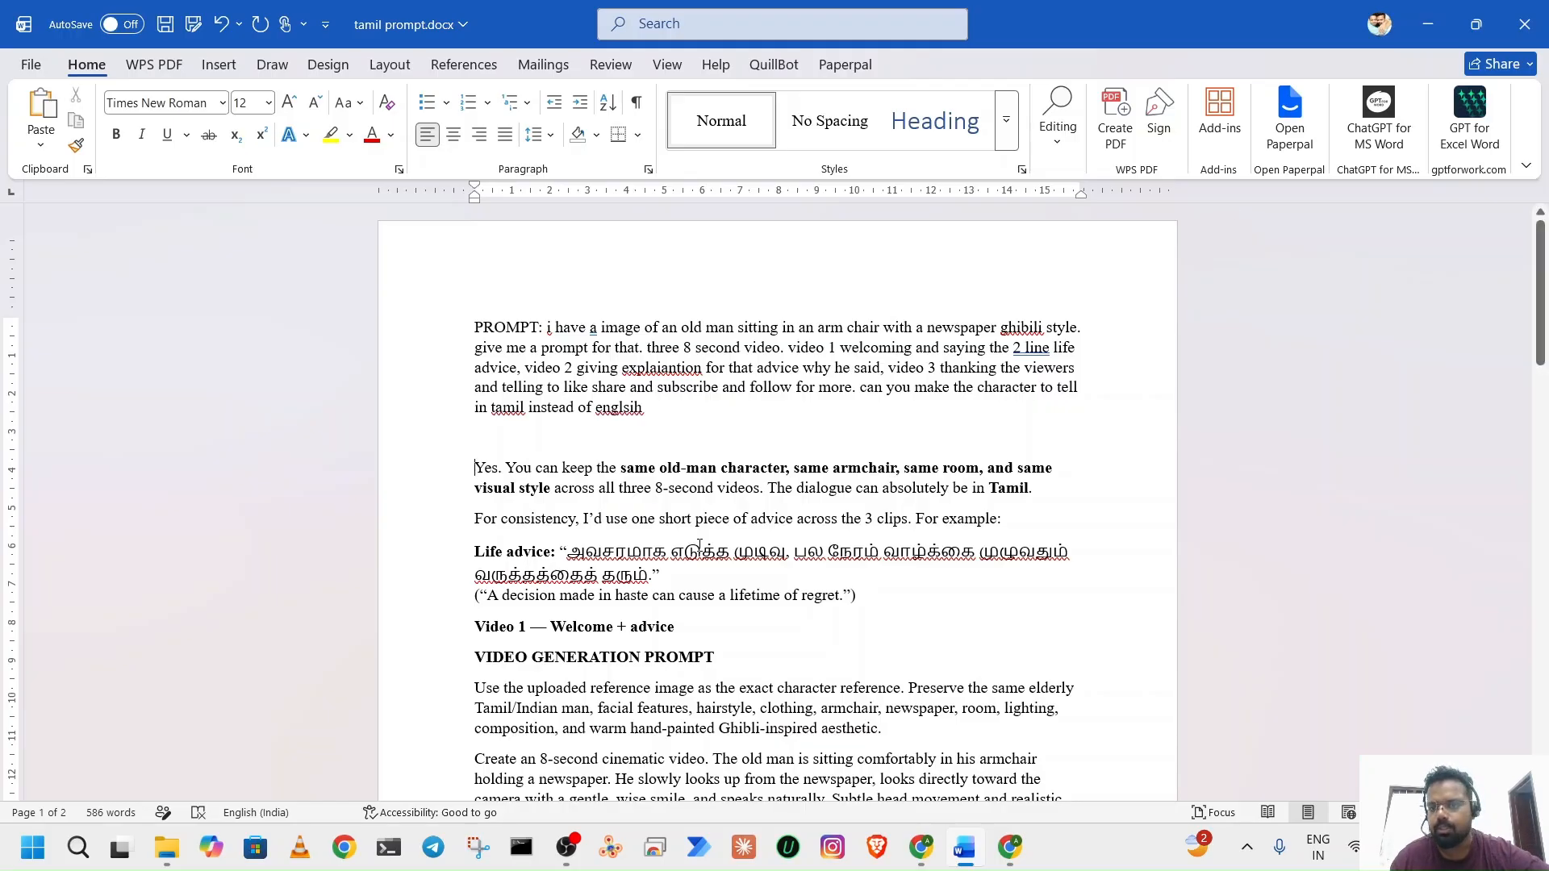
pyautogui.click(193, 25)
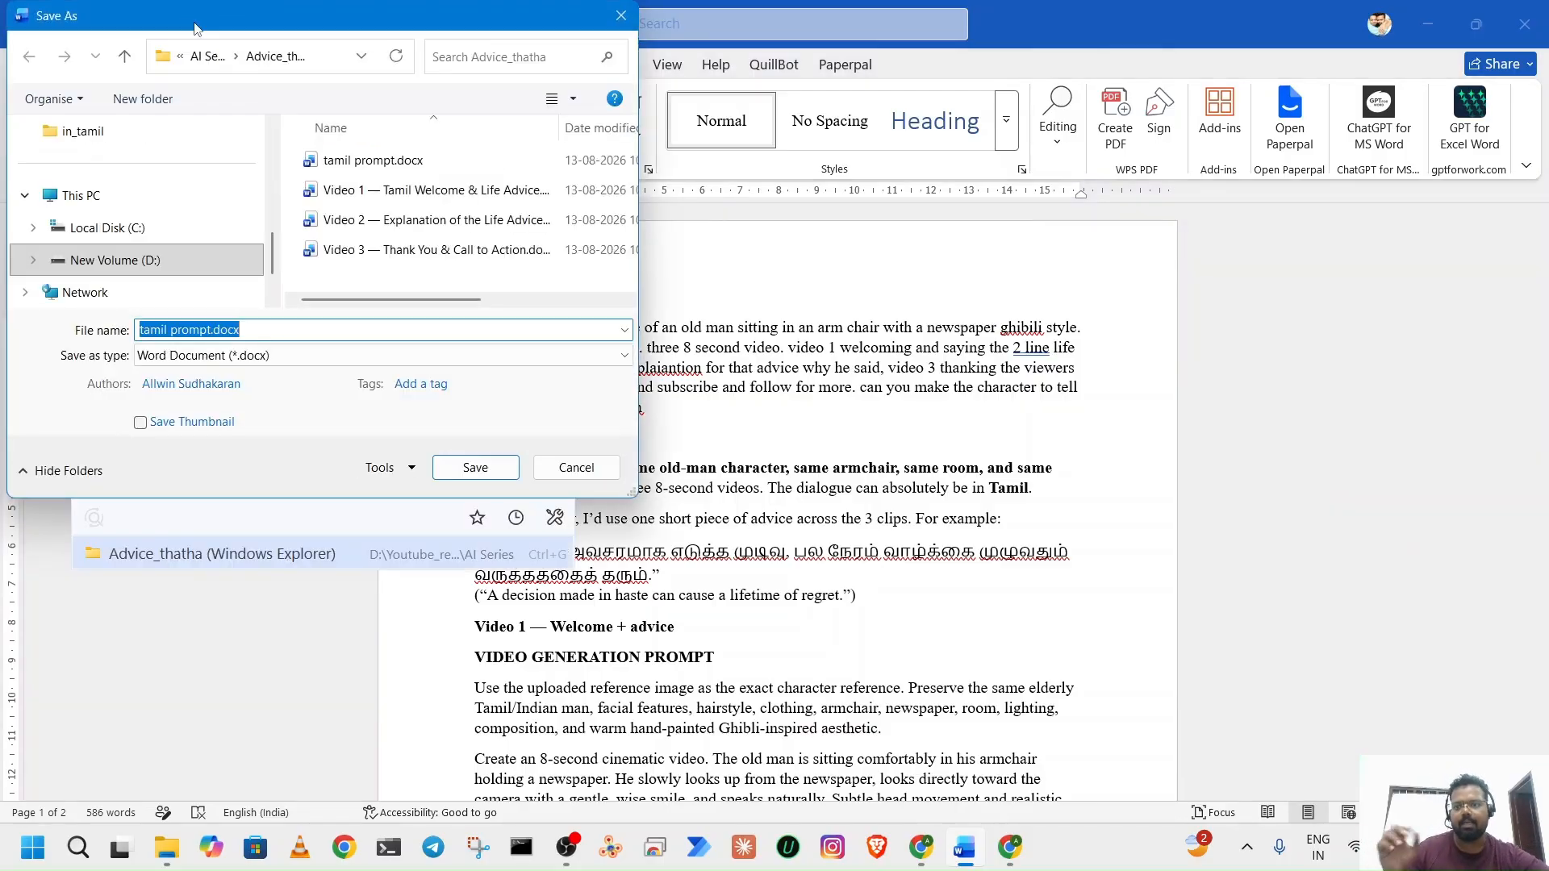
pyautogui.click(171, 330)
pyautogui.write('2')
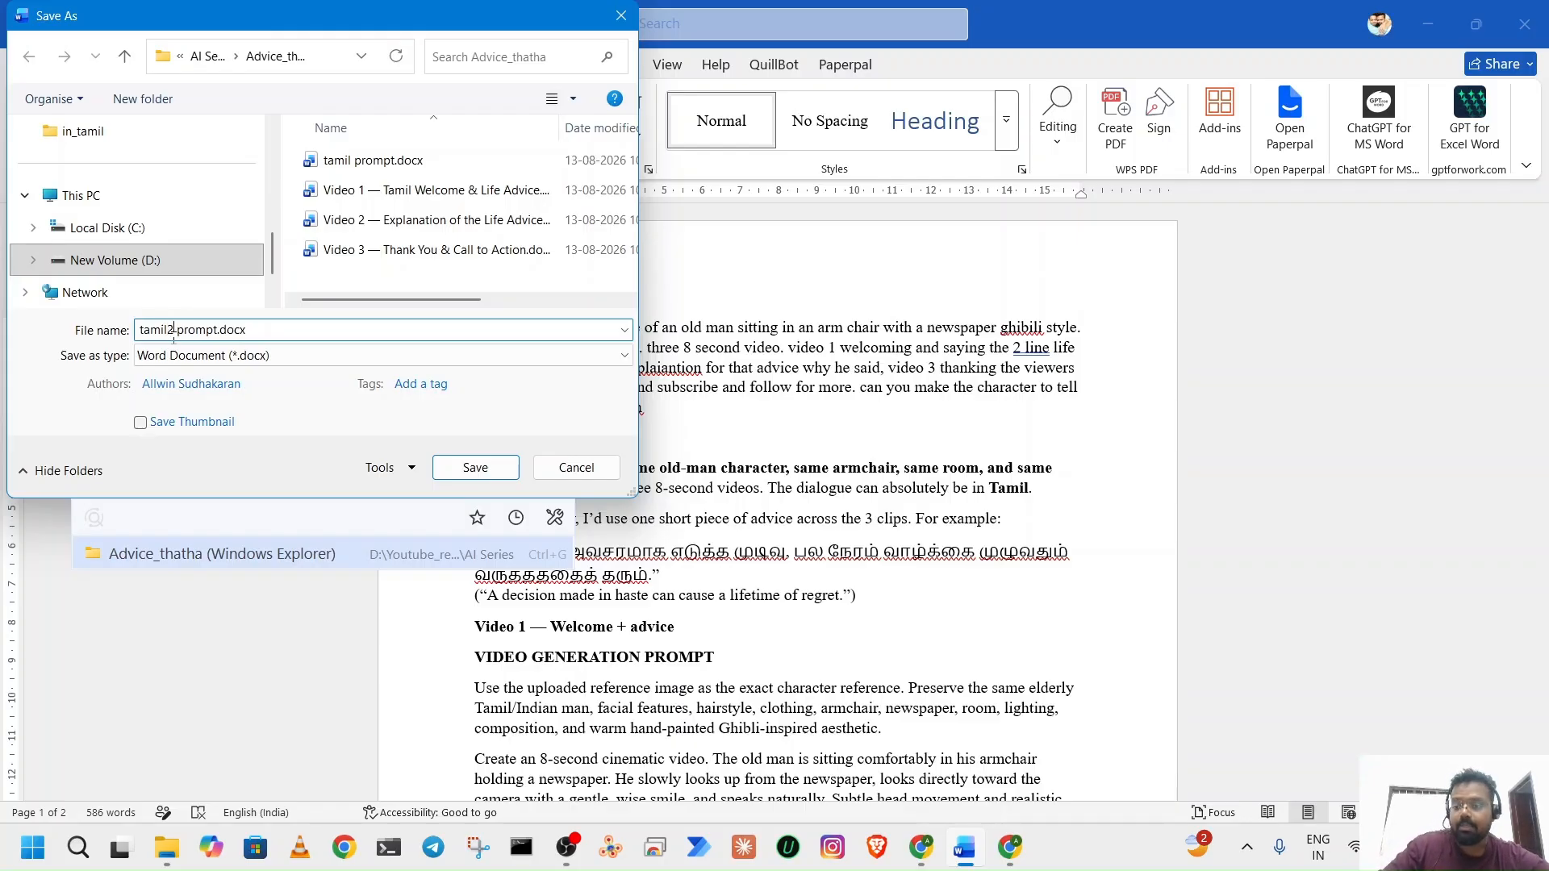
pyautogui.press('Return')
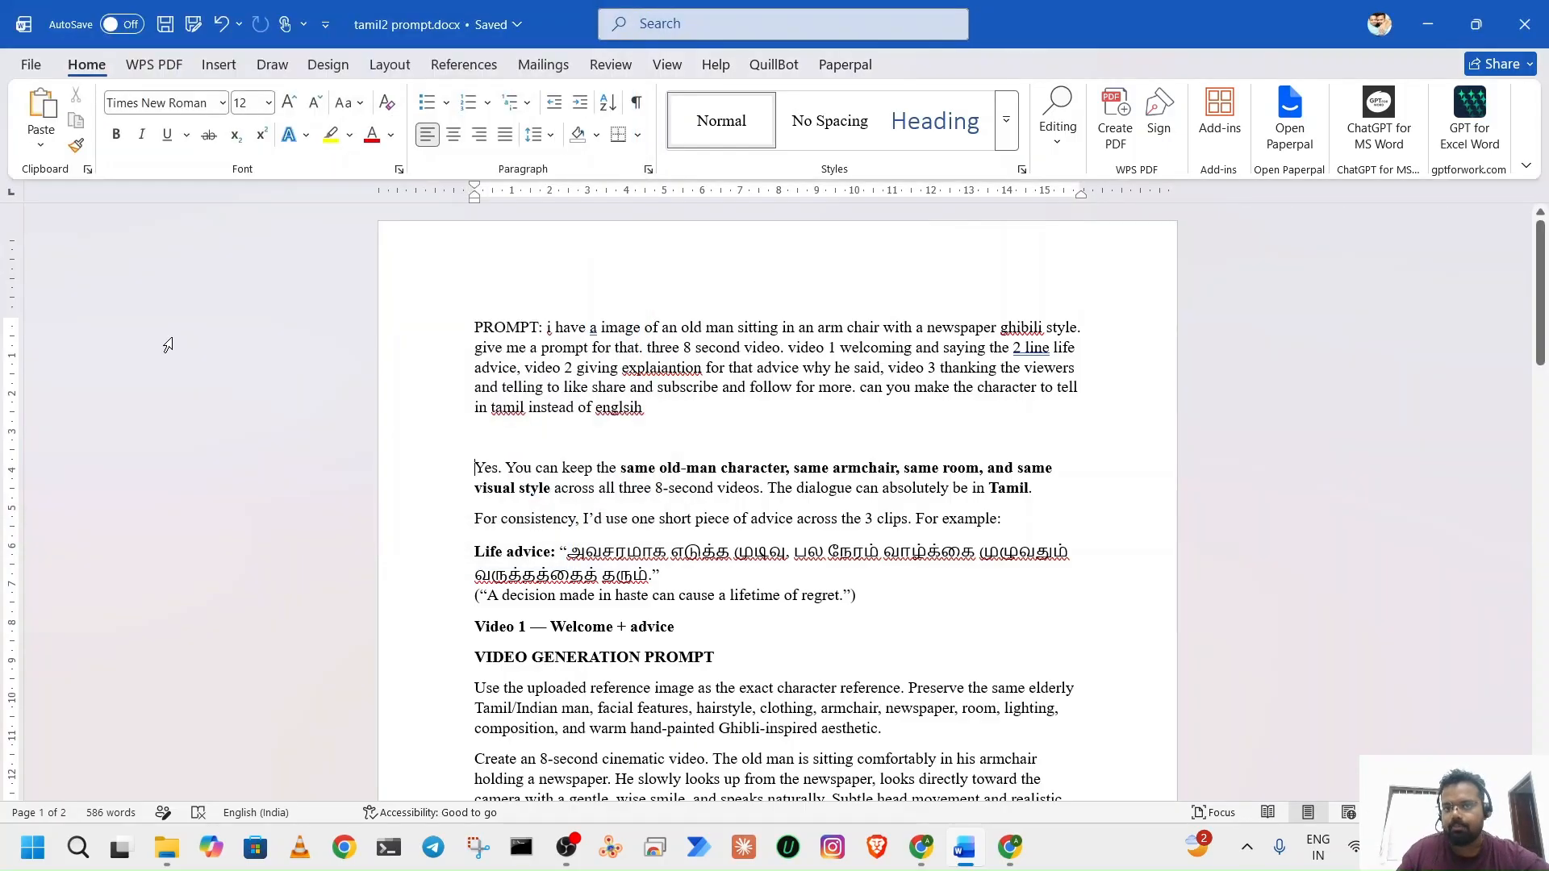
pyautogui.click(1440, 29)
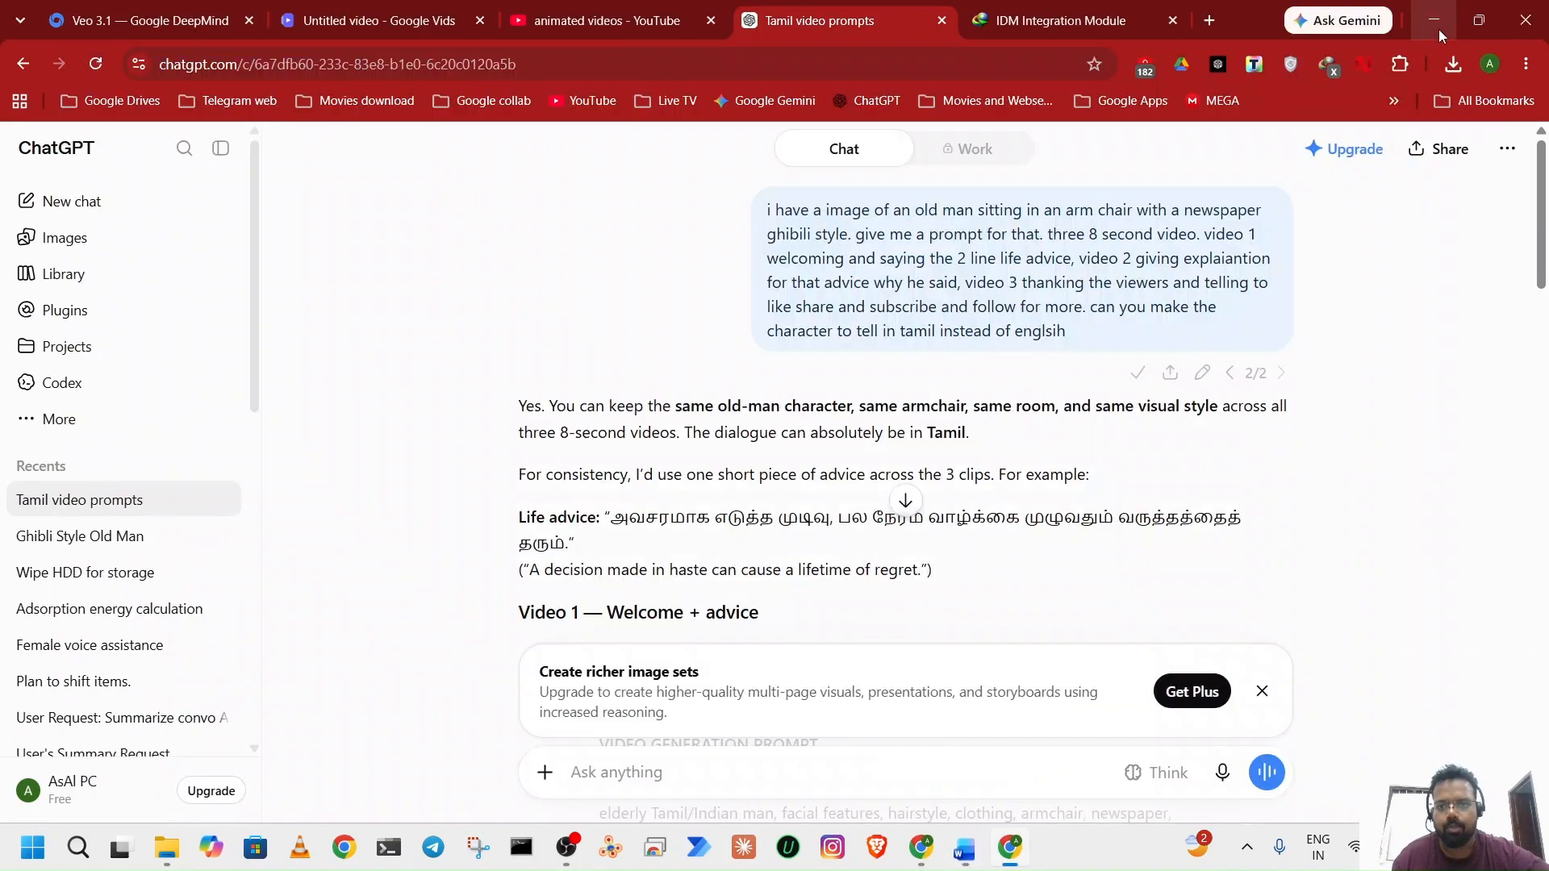
# Switch to the untitled Google Vids project and set the AI video clip generator to animate an image.
pyautogui.scroll(-3, 824, 428)
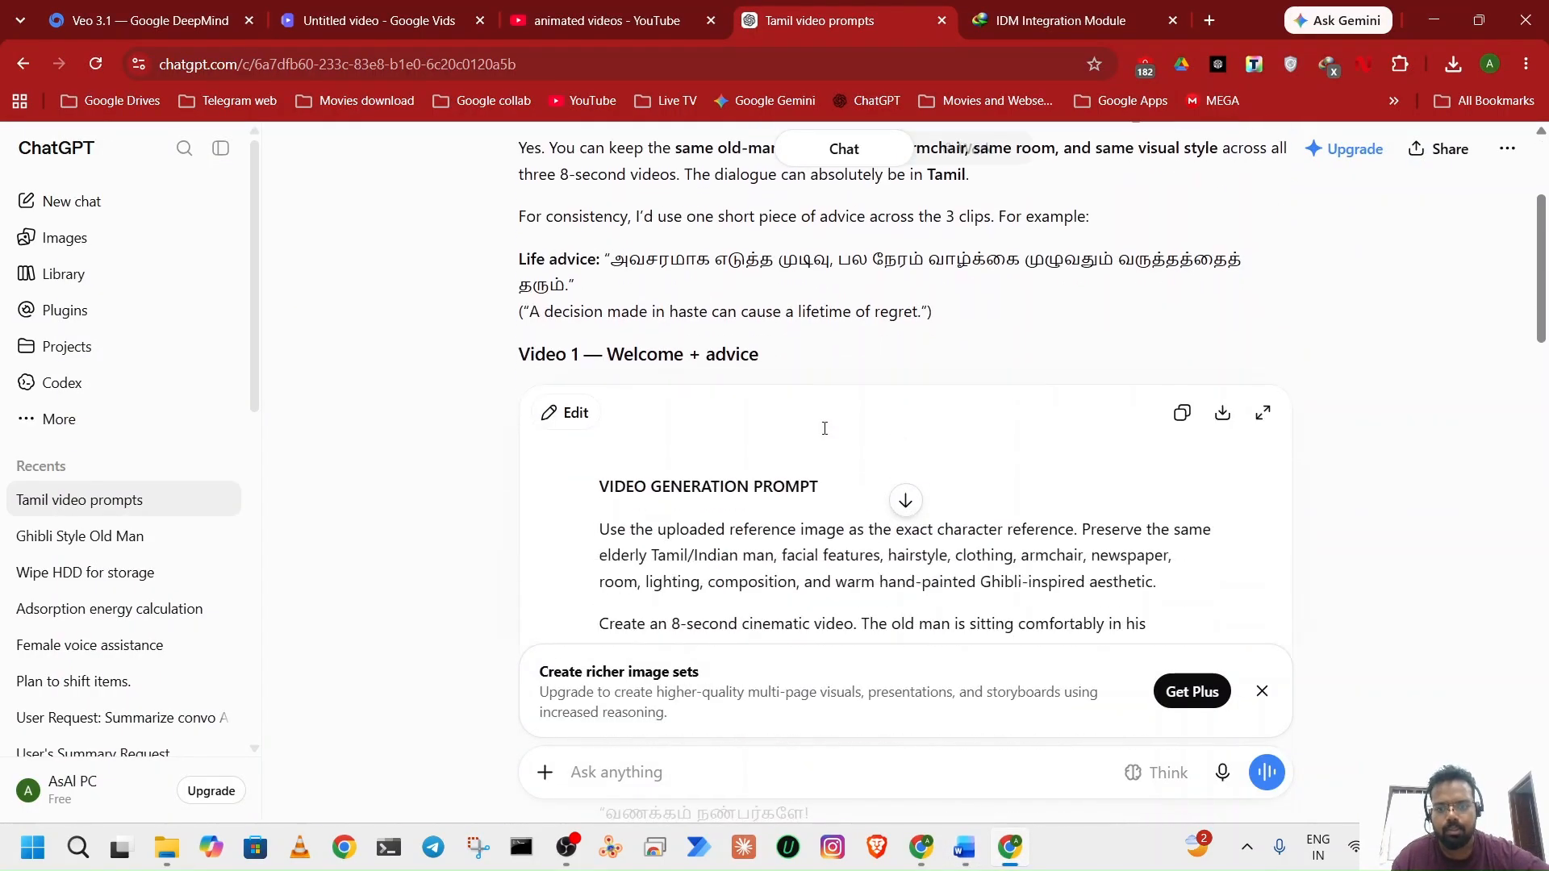
pyautogui.click(362, 24)
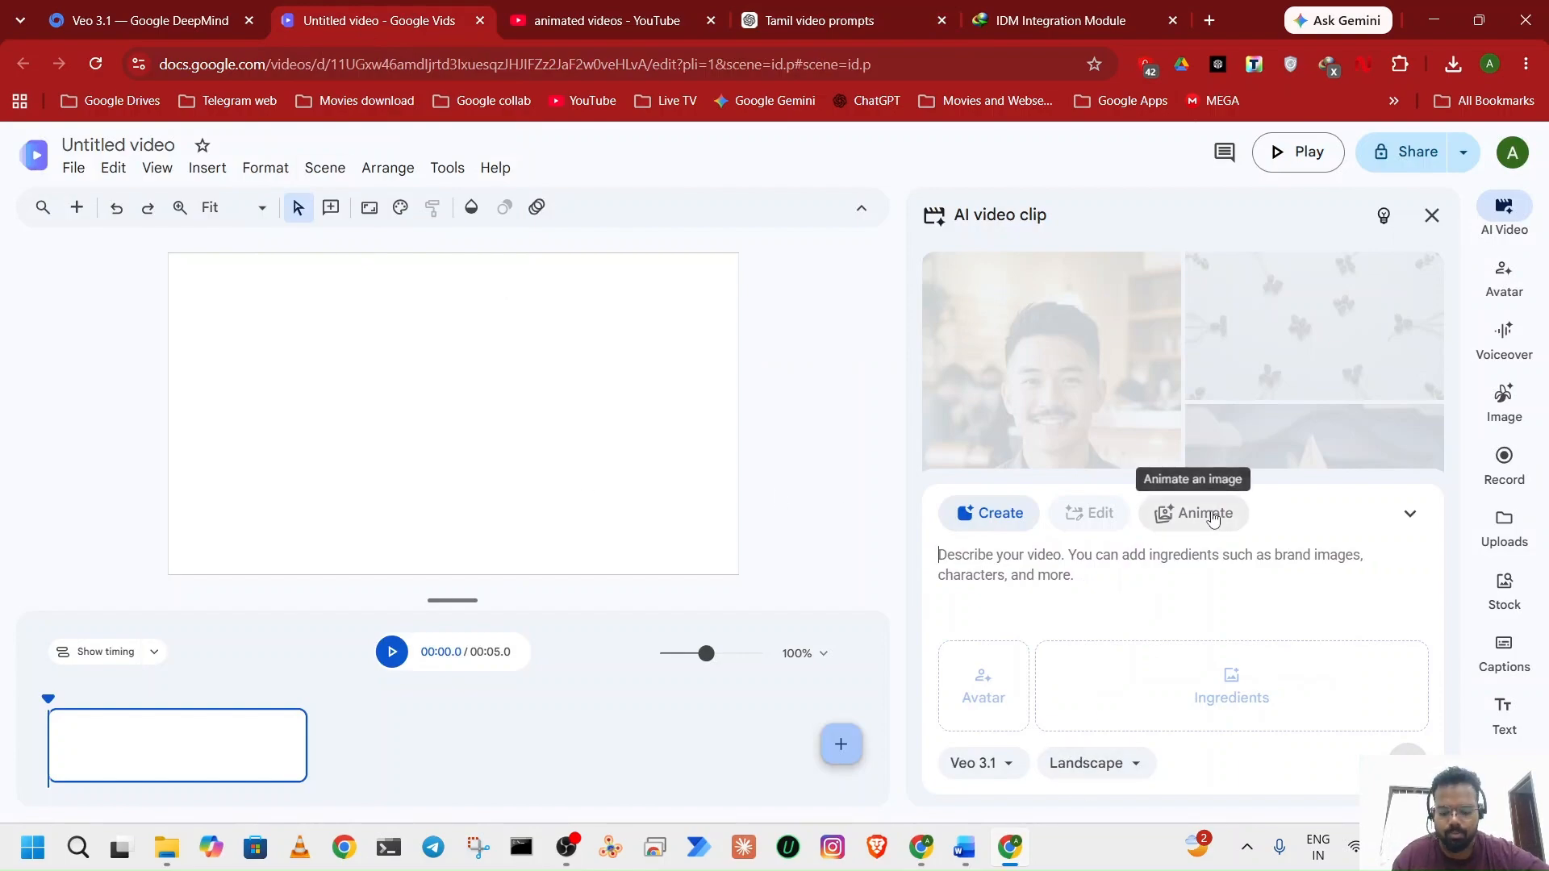
pyautogui.click(1210, 515)
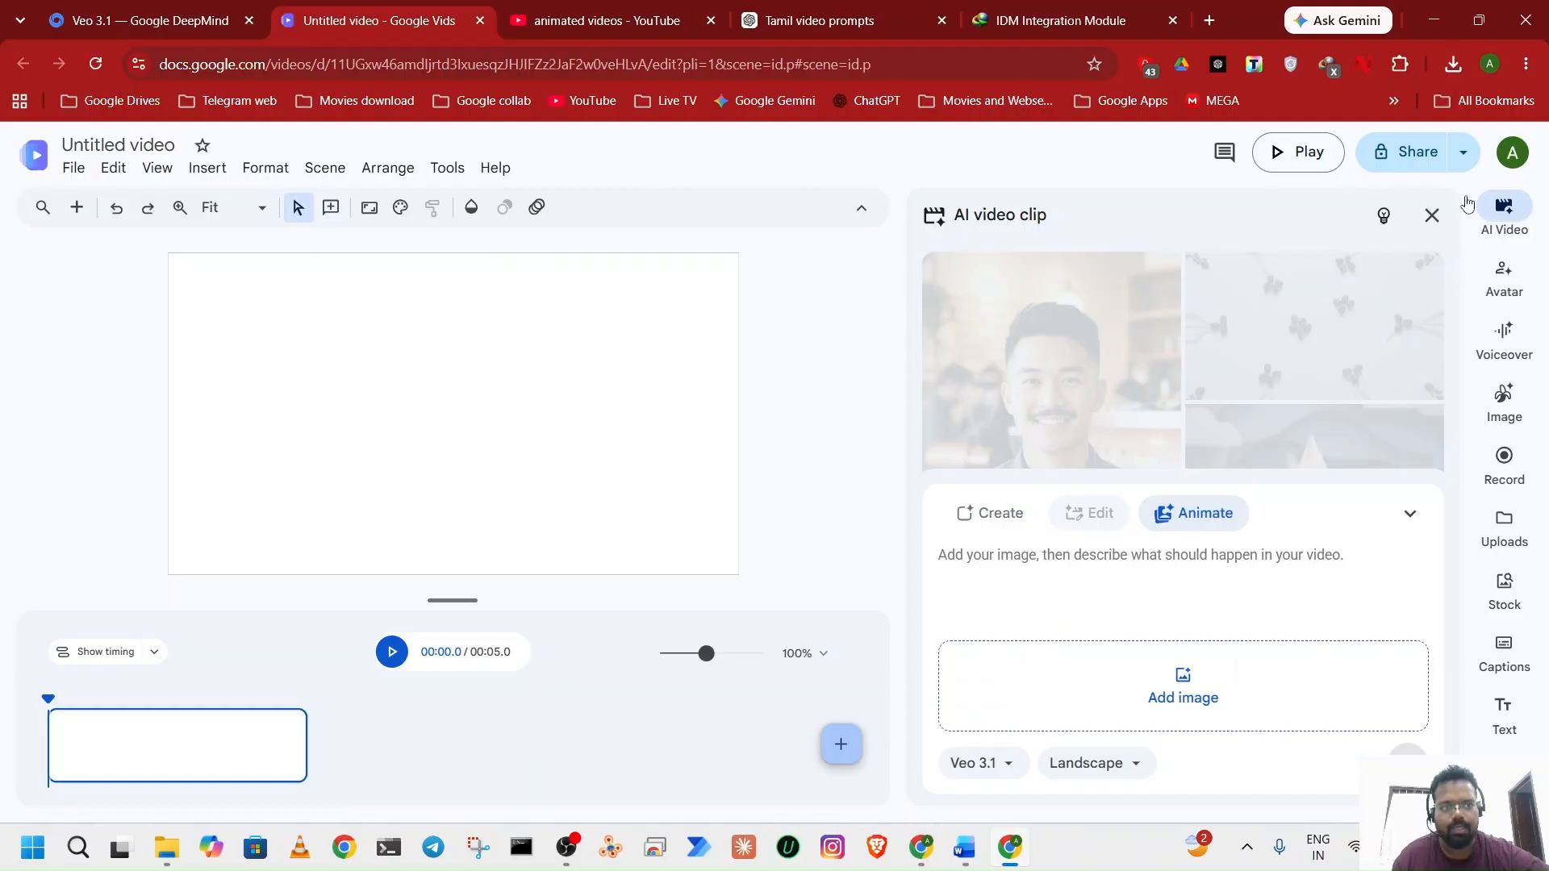
pyautogui.click(1510, 218)
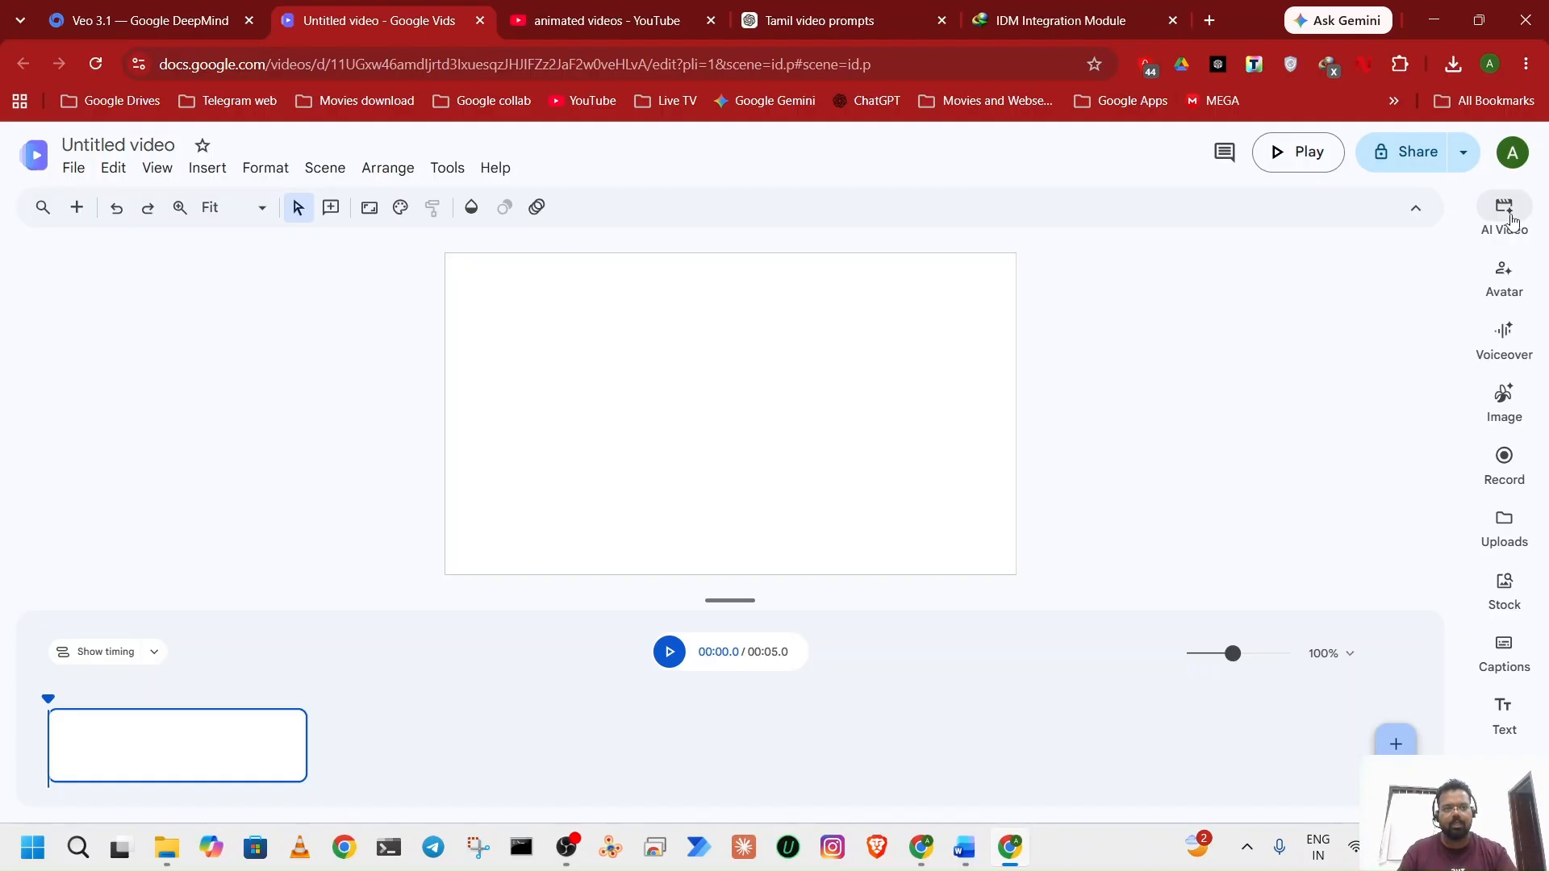
pyautogui.click(1511, 220)
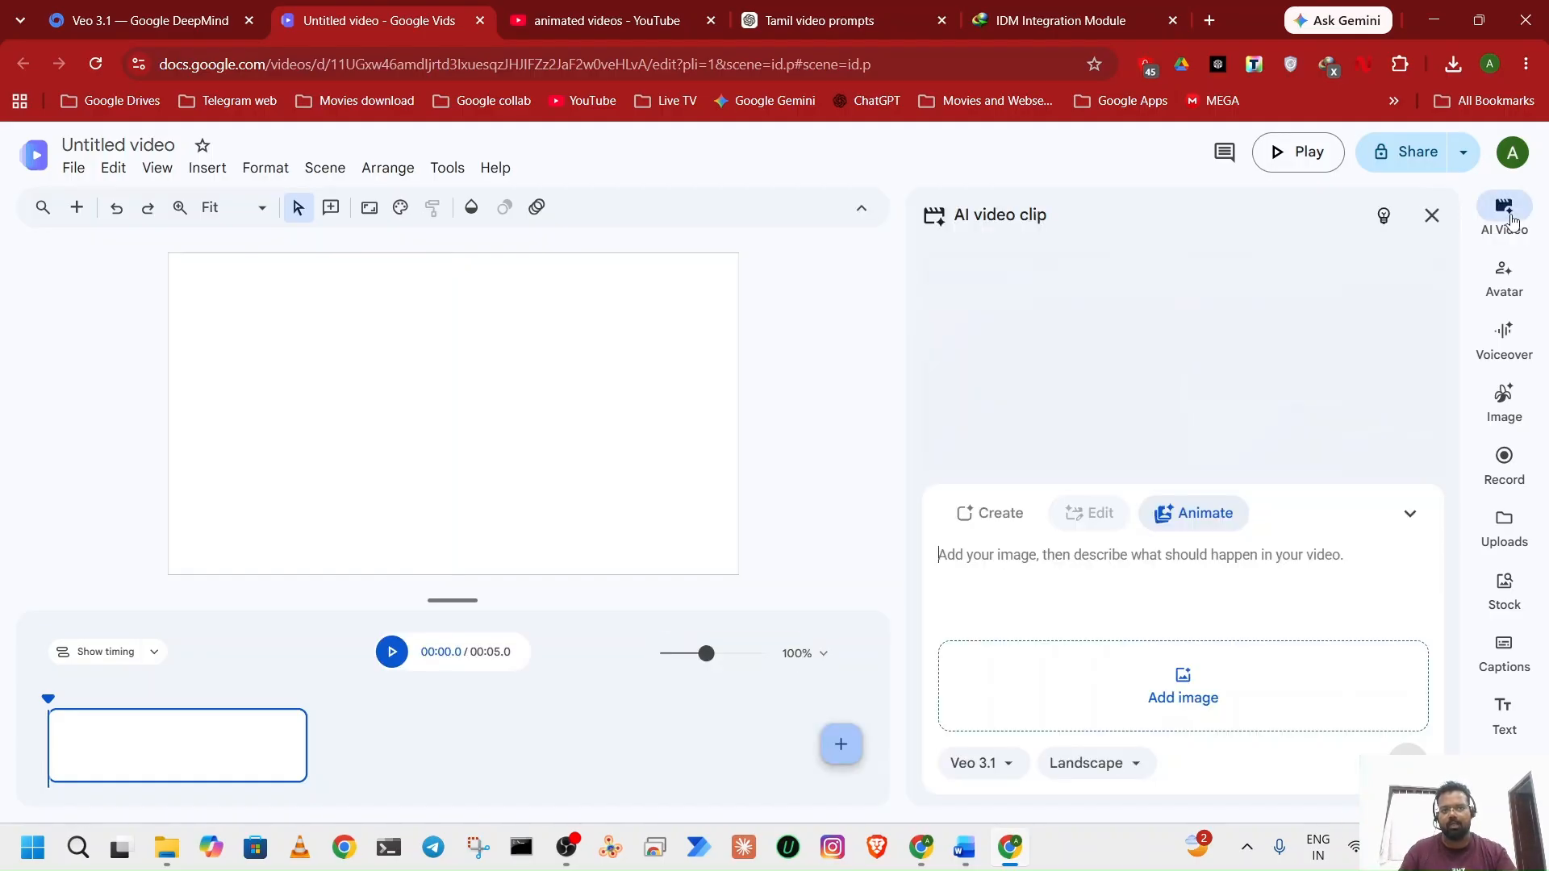
# Review the Try Veo options on the Google DeepMind Veo 3.1 page and return to the Google Vids project.
pyautogui.click(177, 22)
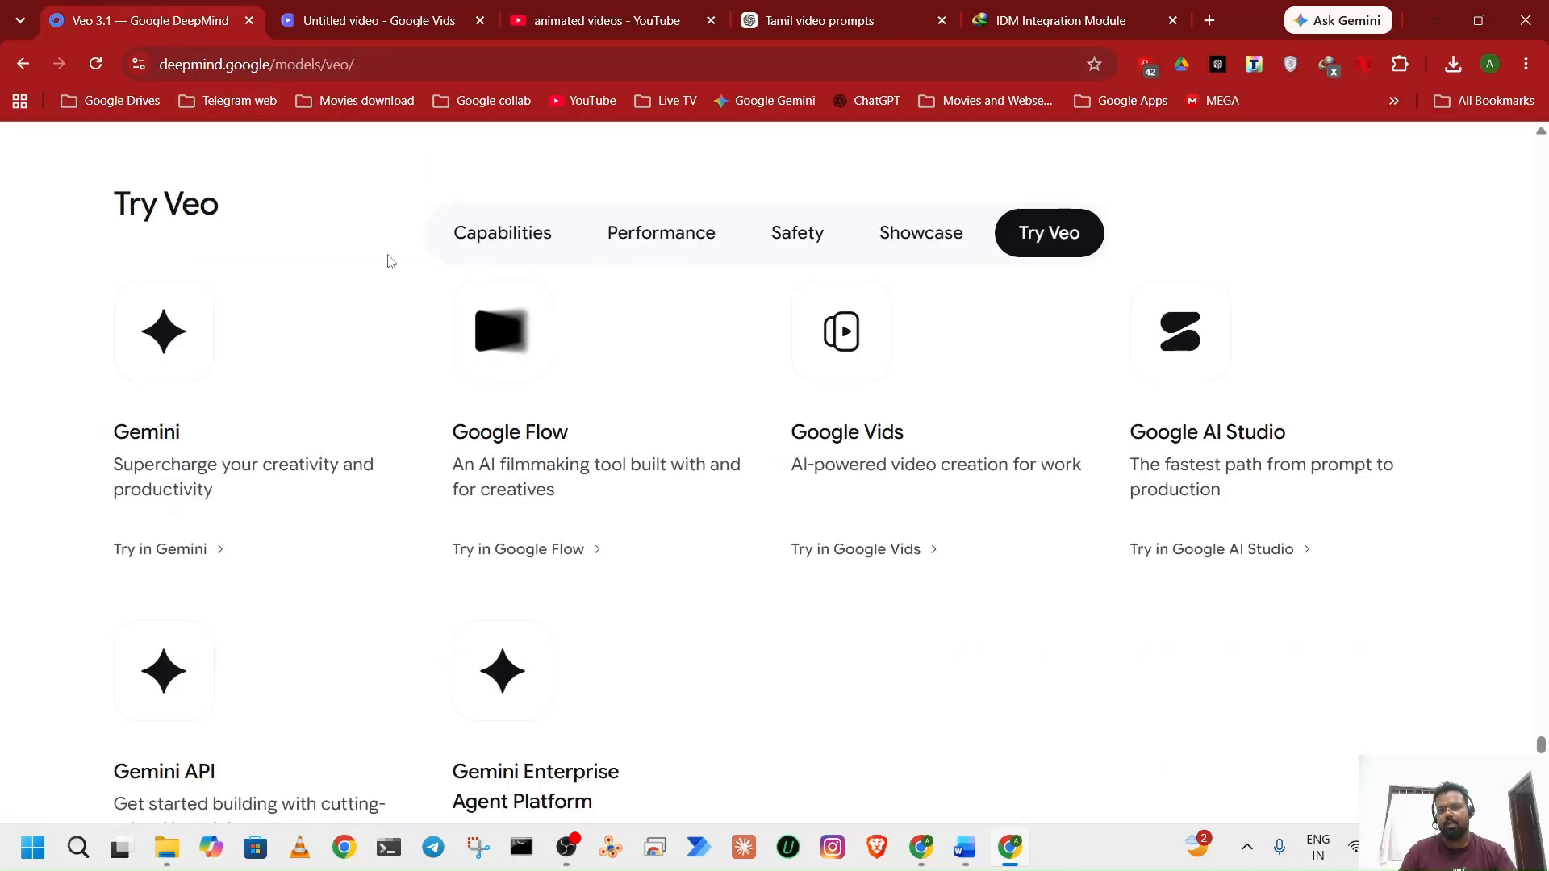
pyautogui.scroll(5, 655, 419)
pyautogui.scroll(-5, 655, 420)
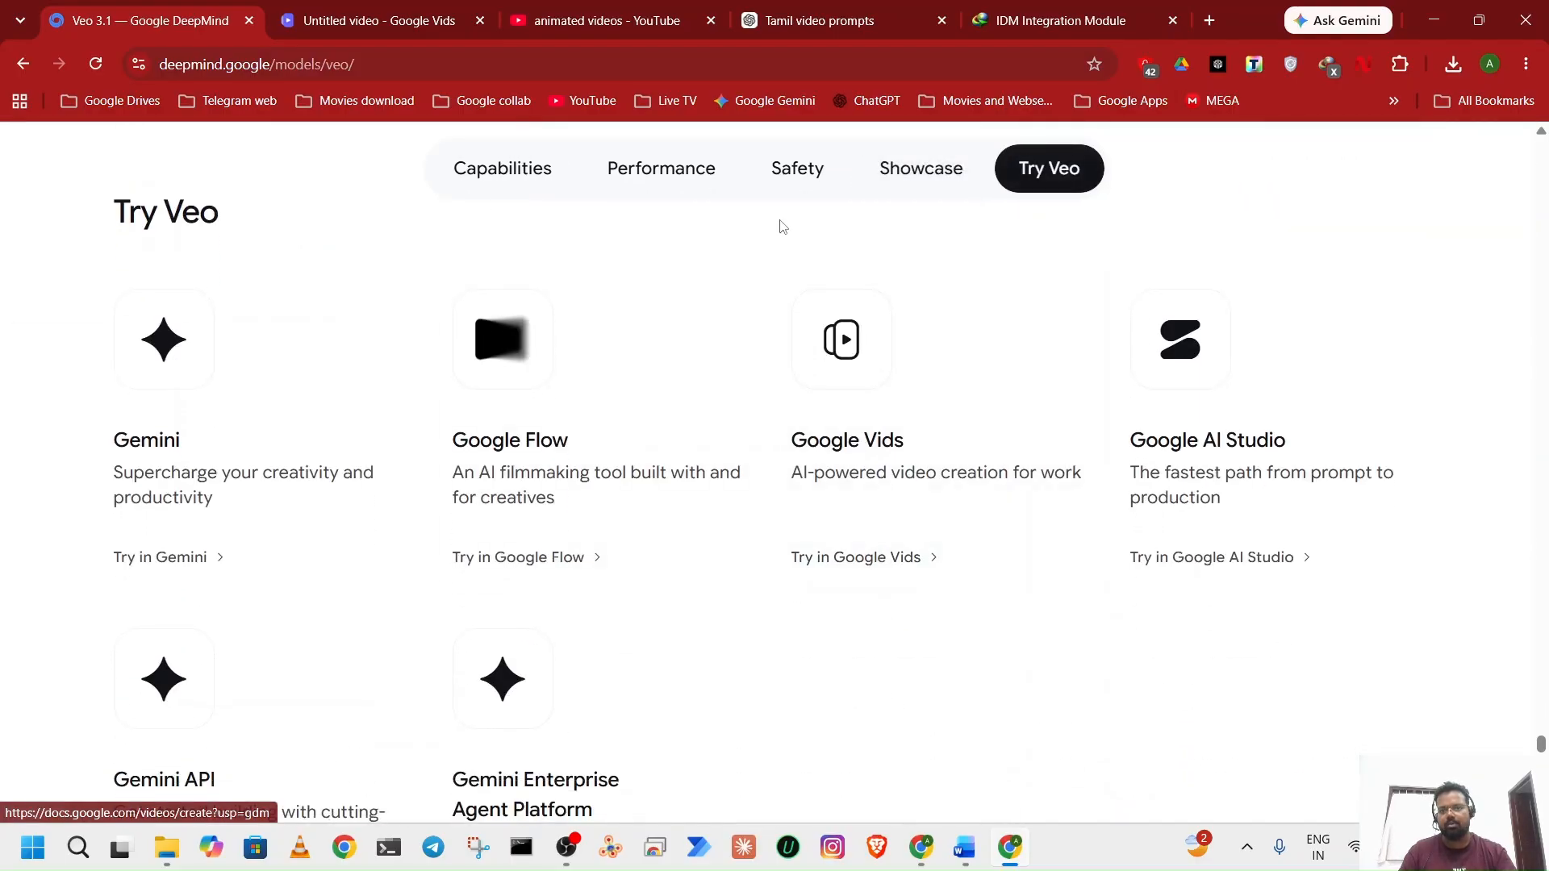
pyautogui.click(396, 45)
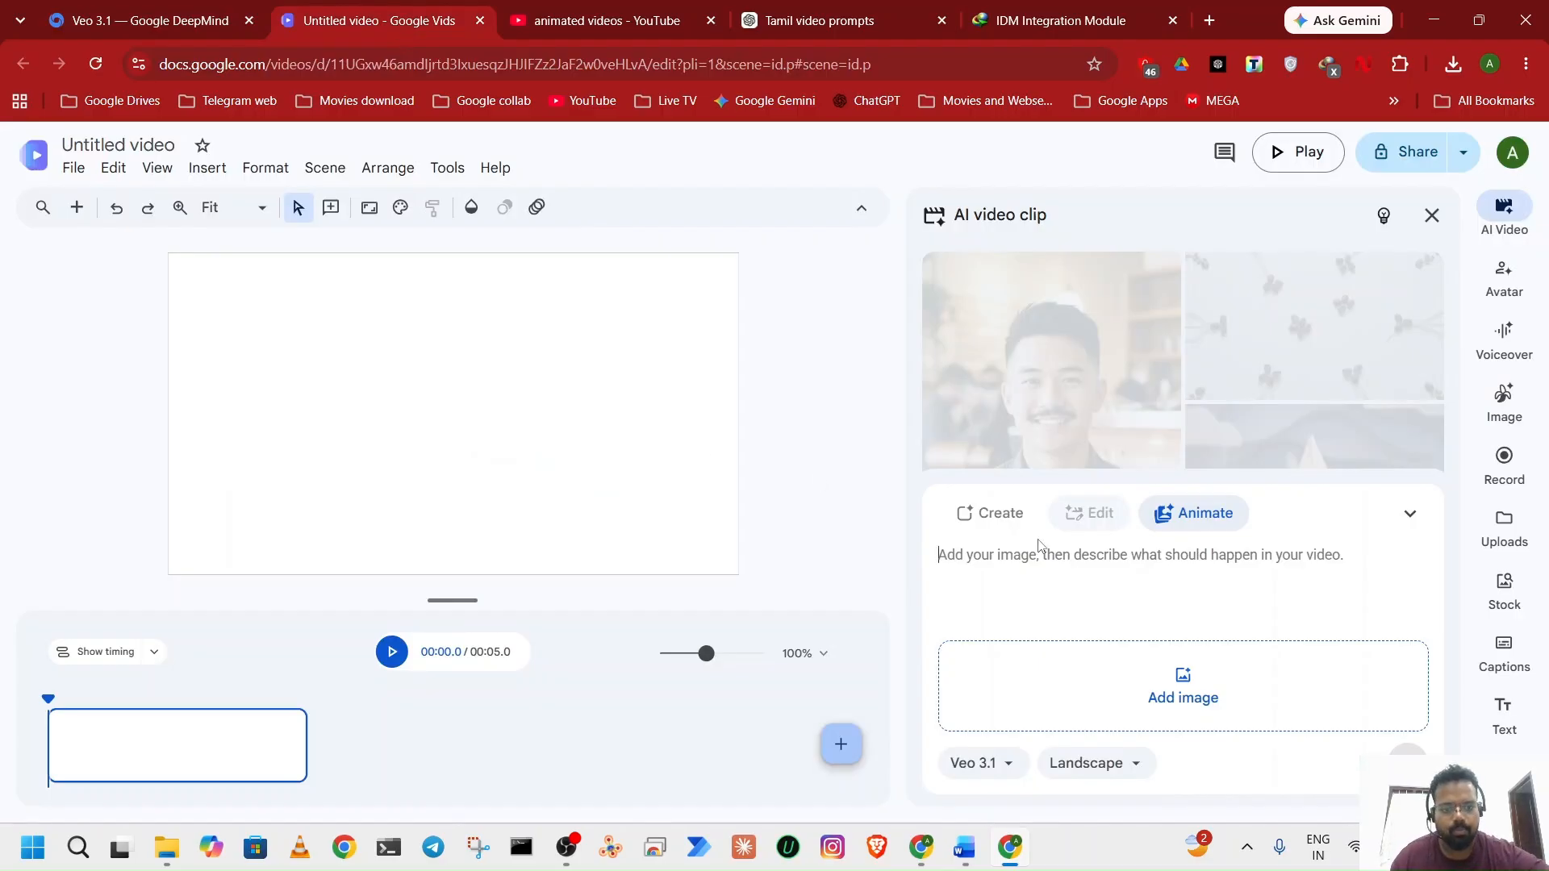
# Agree to the image-use terms and add ChatGPT Image Aug 13, 2026, 10_42_58 PM.png from the Advice_thatha folder as the image to animate.
pyautogui.click(1215, 692)
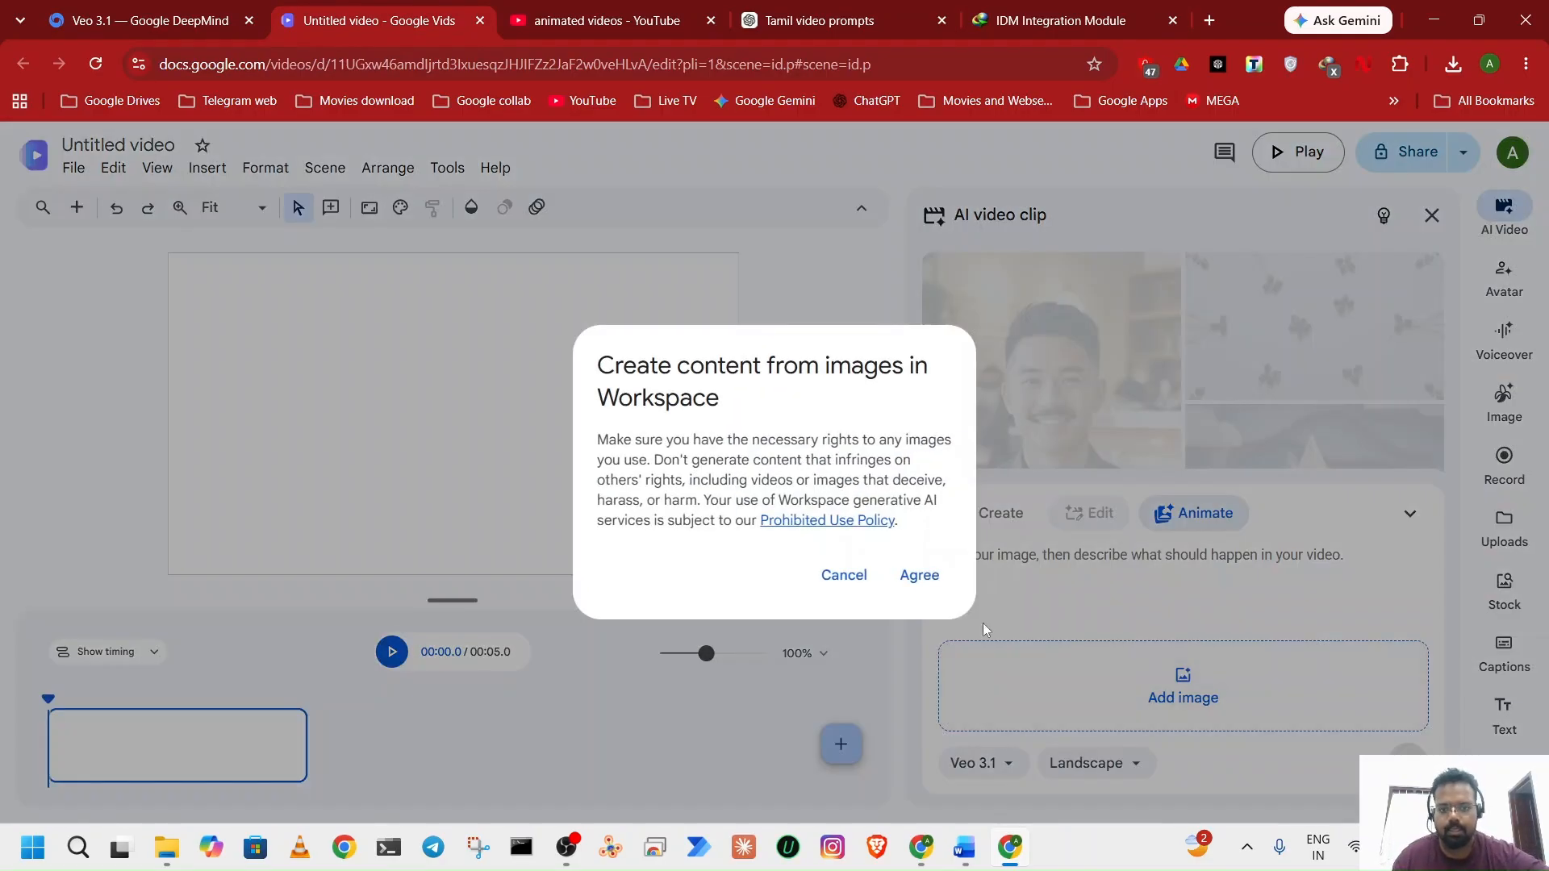
pyautogui.click(909, 575)
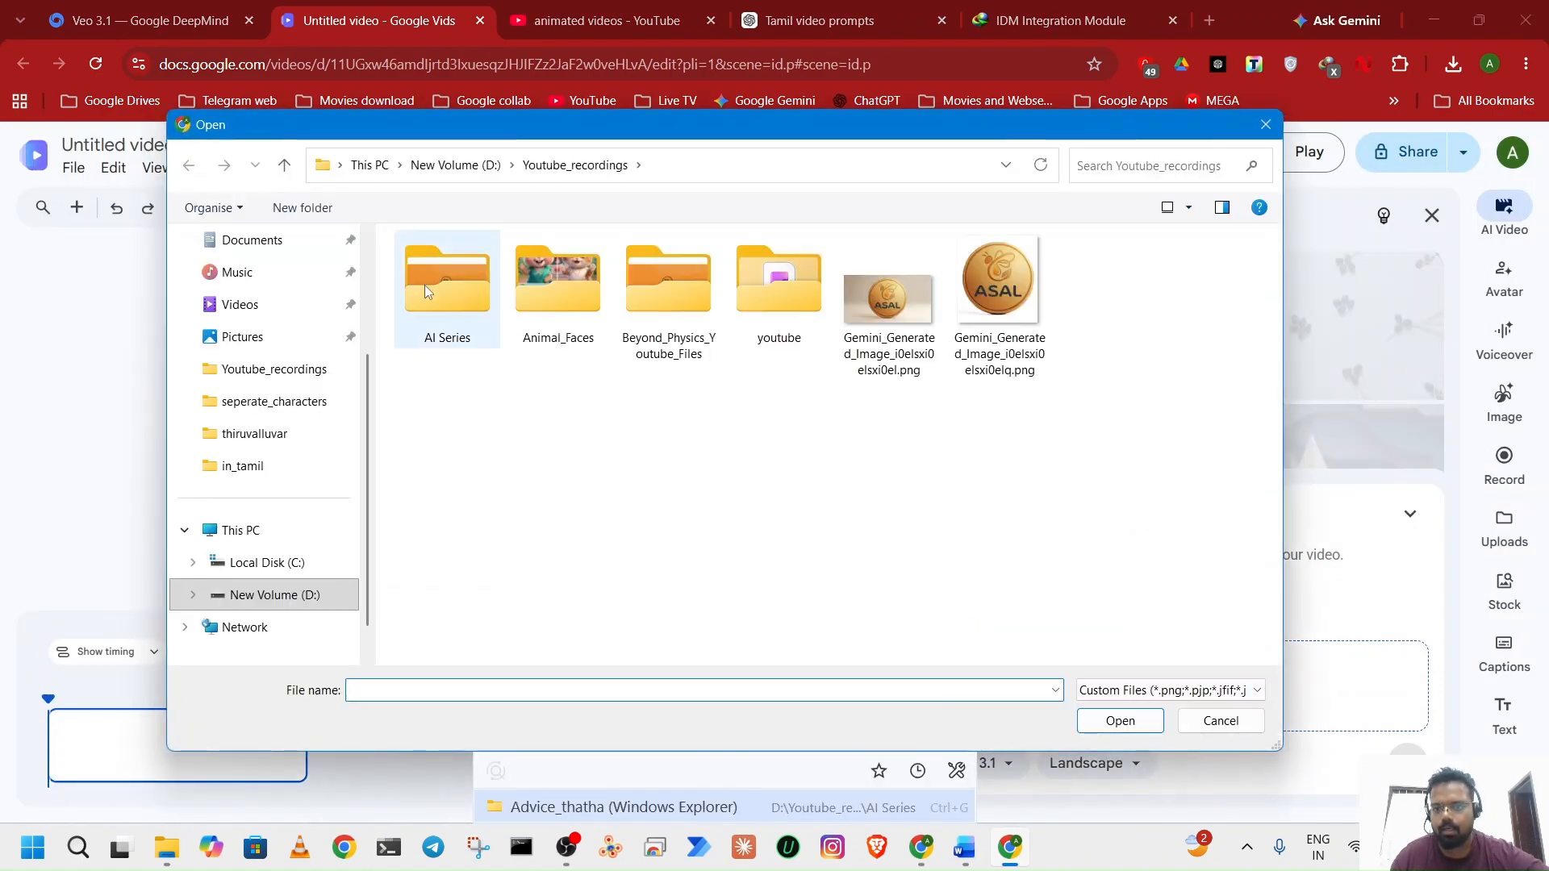
pyautogui.click(271, 476)
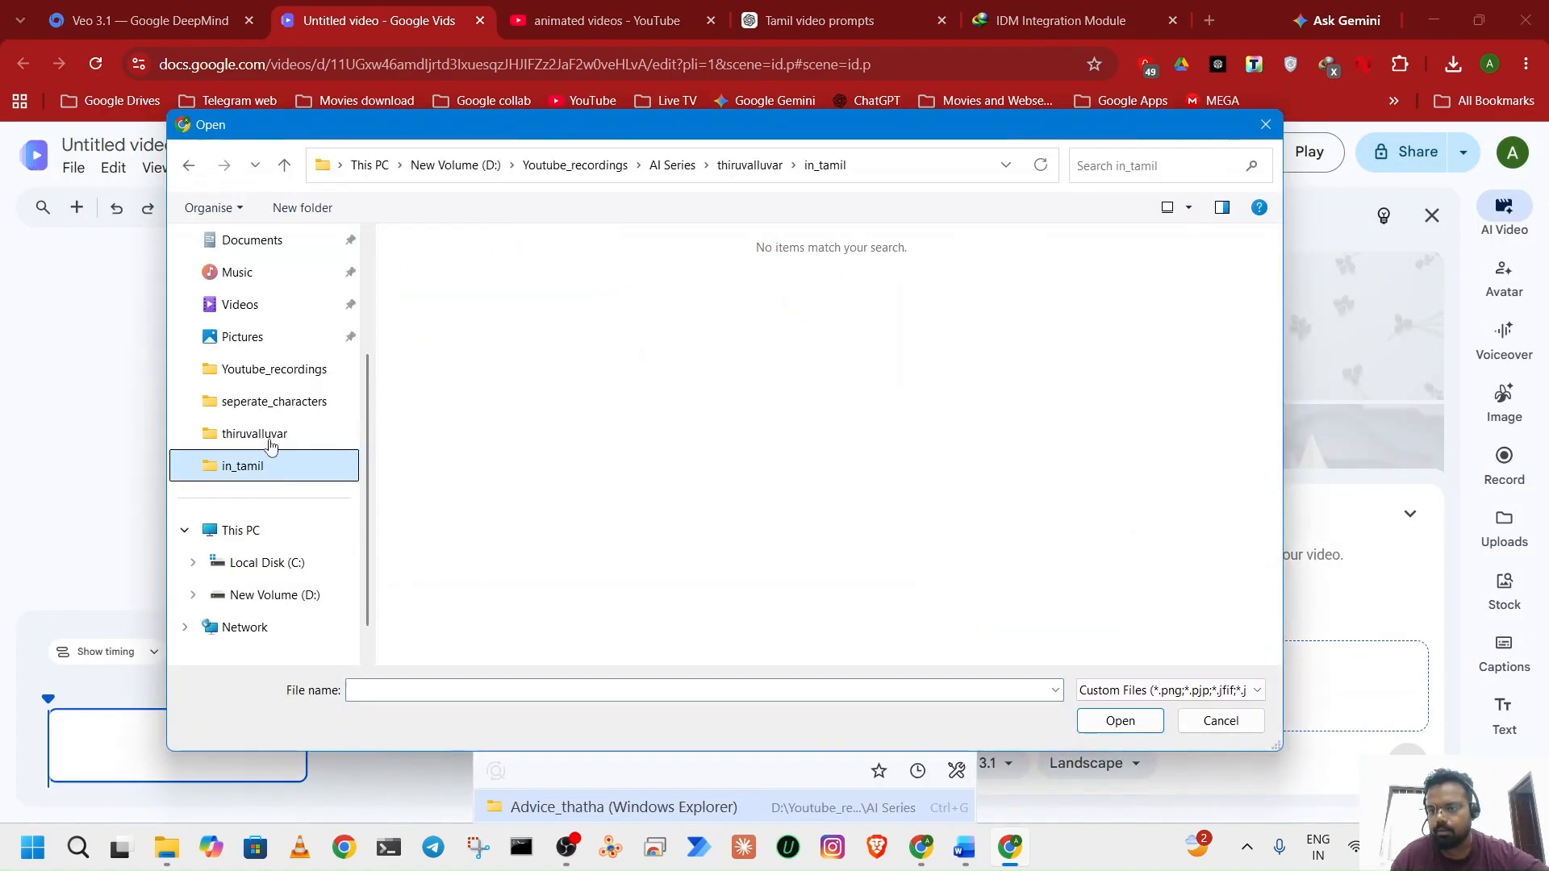
pyautogui.click(284, 164)
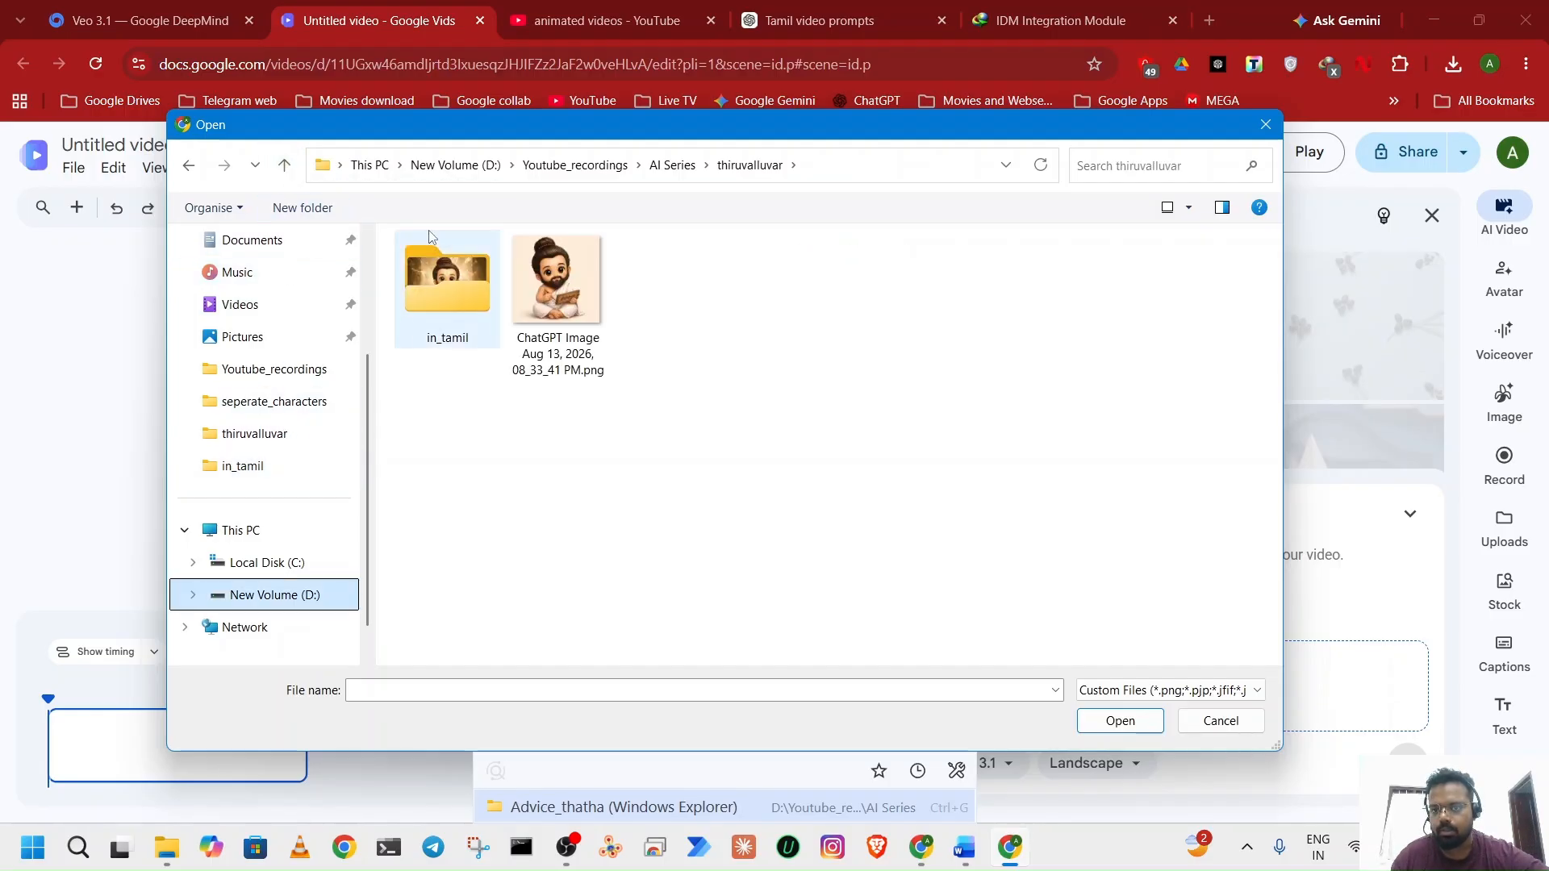
pyautogui.click(288, 165)
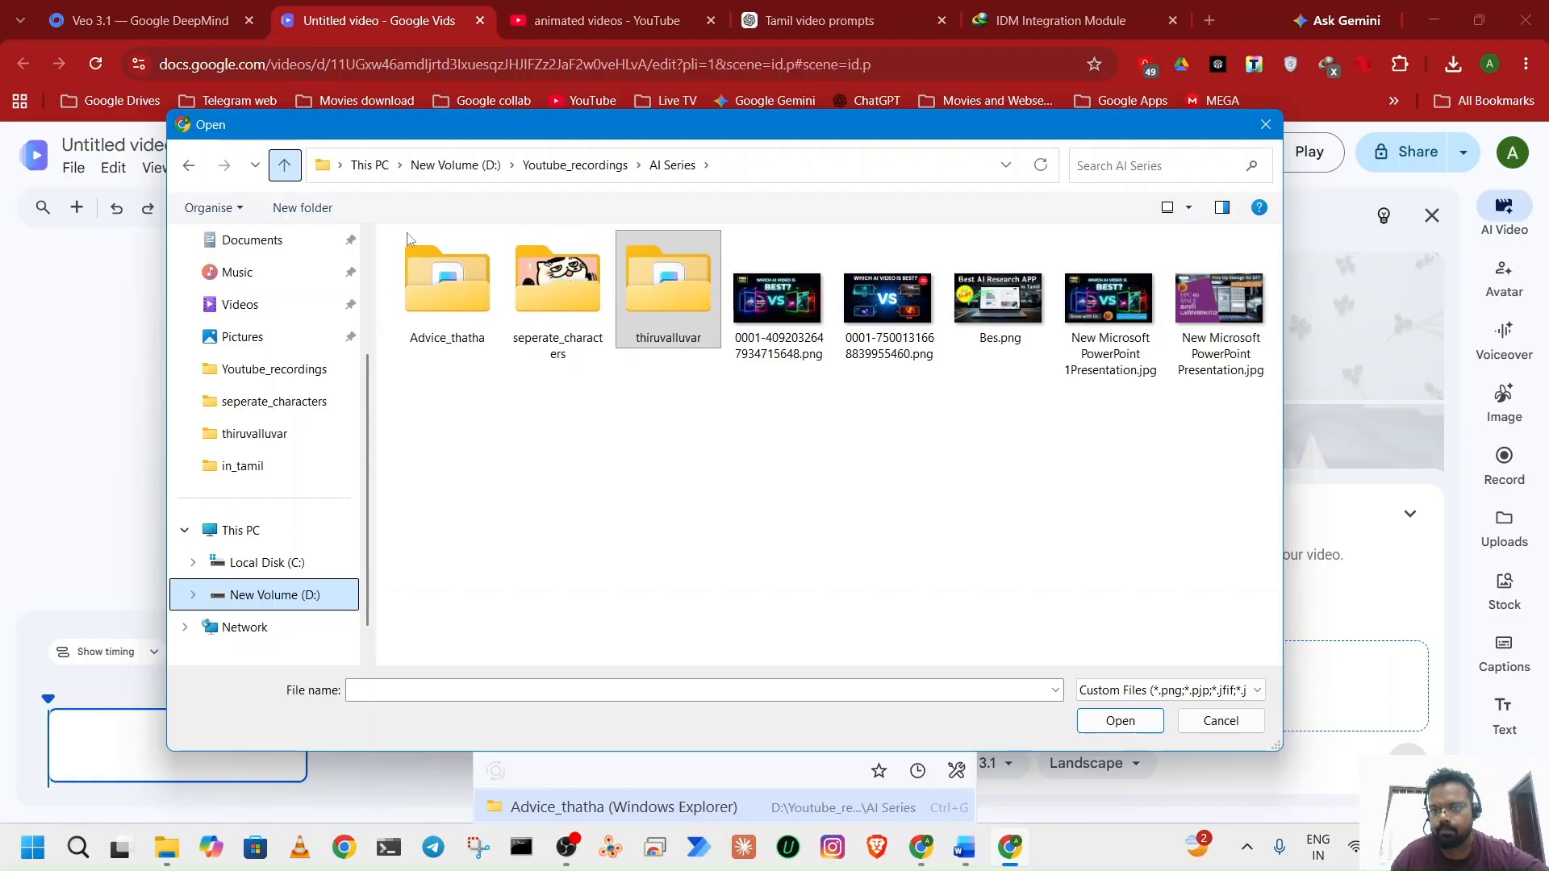
pyautogui.doubleClick(471, 315)
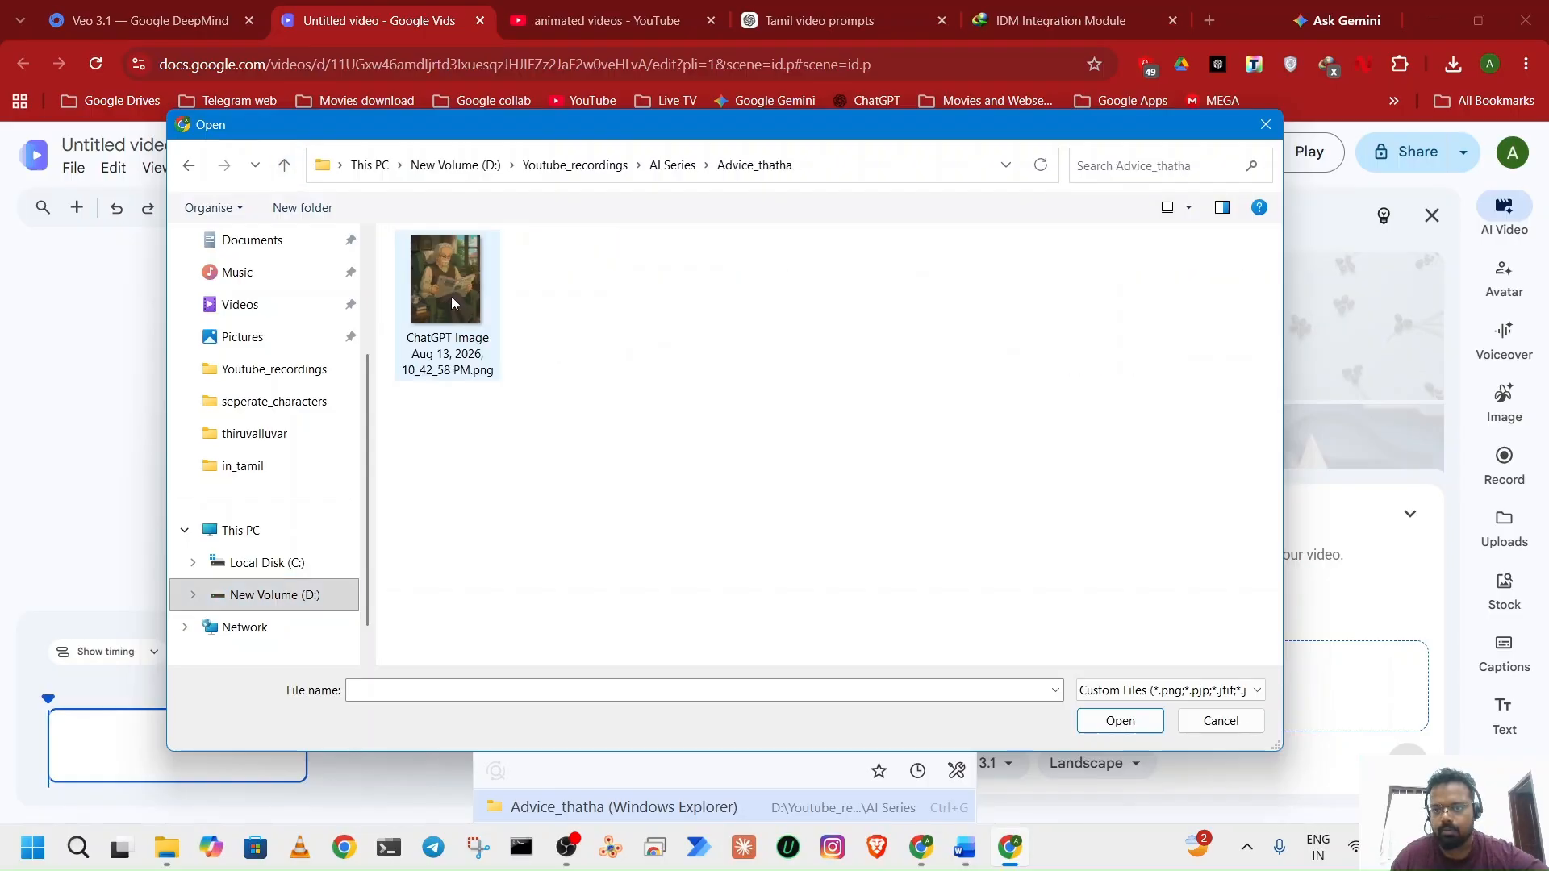
pyautogui.doubleClick(452, 302)
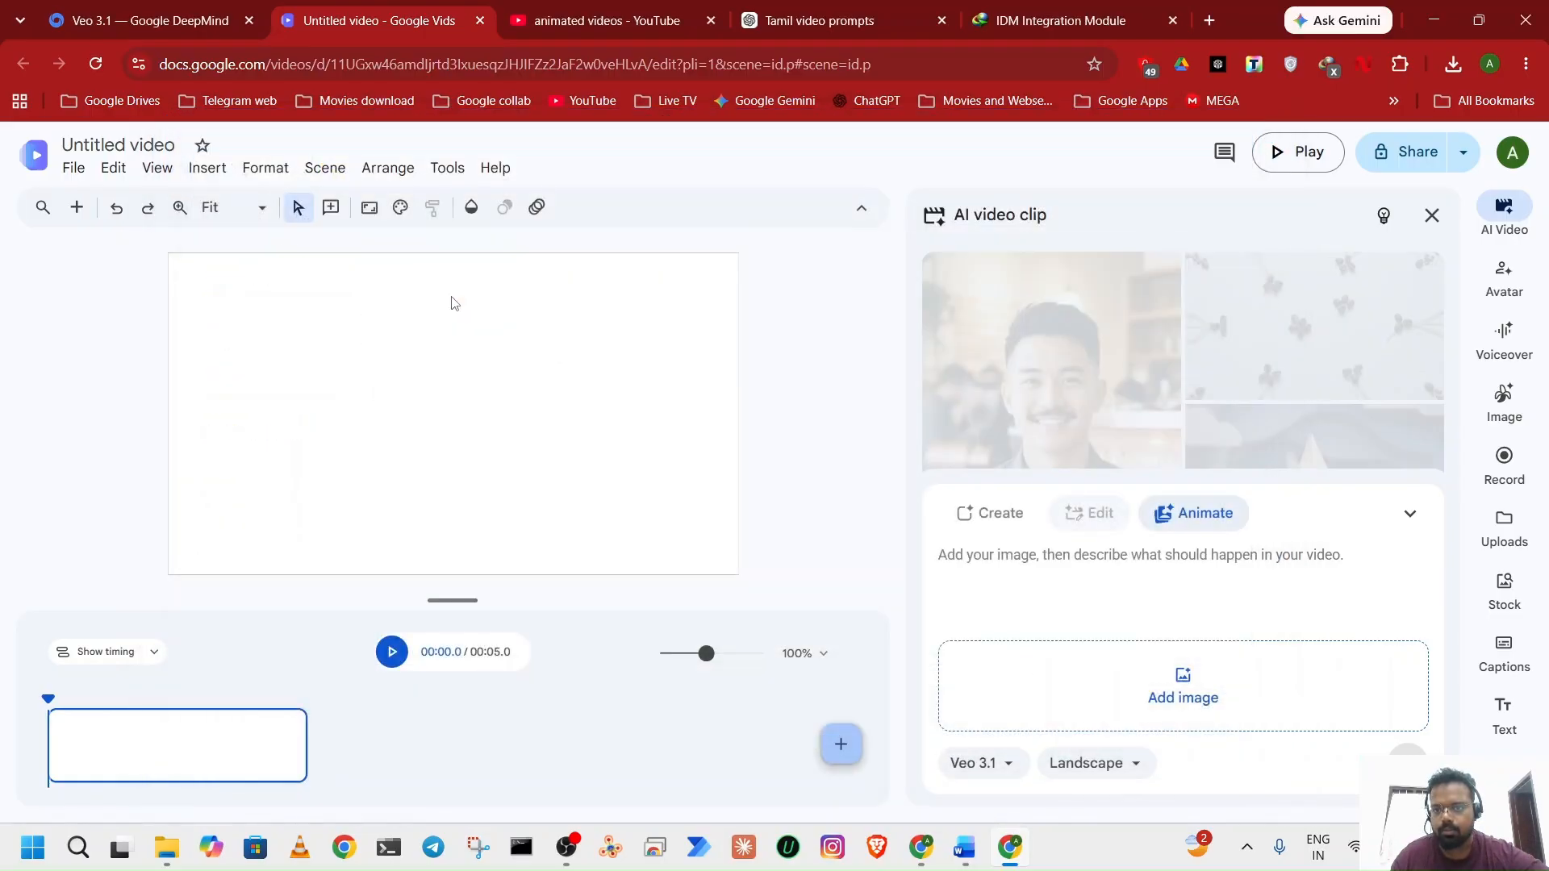
# Copy the full Video 1 generation prompt text, without its headings, from tamil2 prompt.docx in Word and return to Google Vids.
pyautogui.click(1005, 562)
pyautogui.click(966, 851)
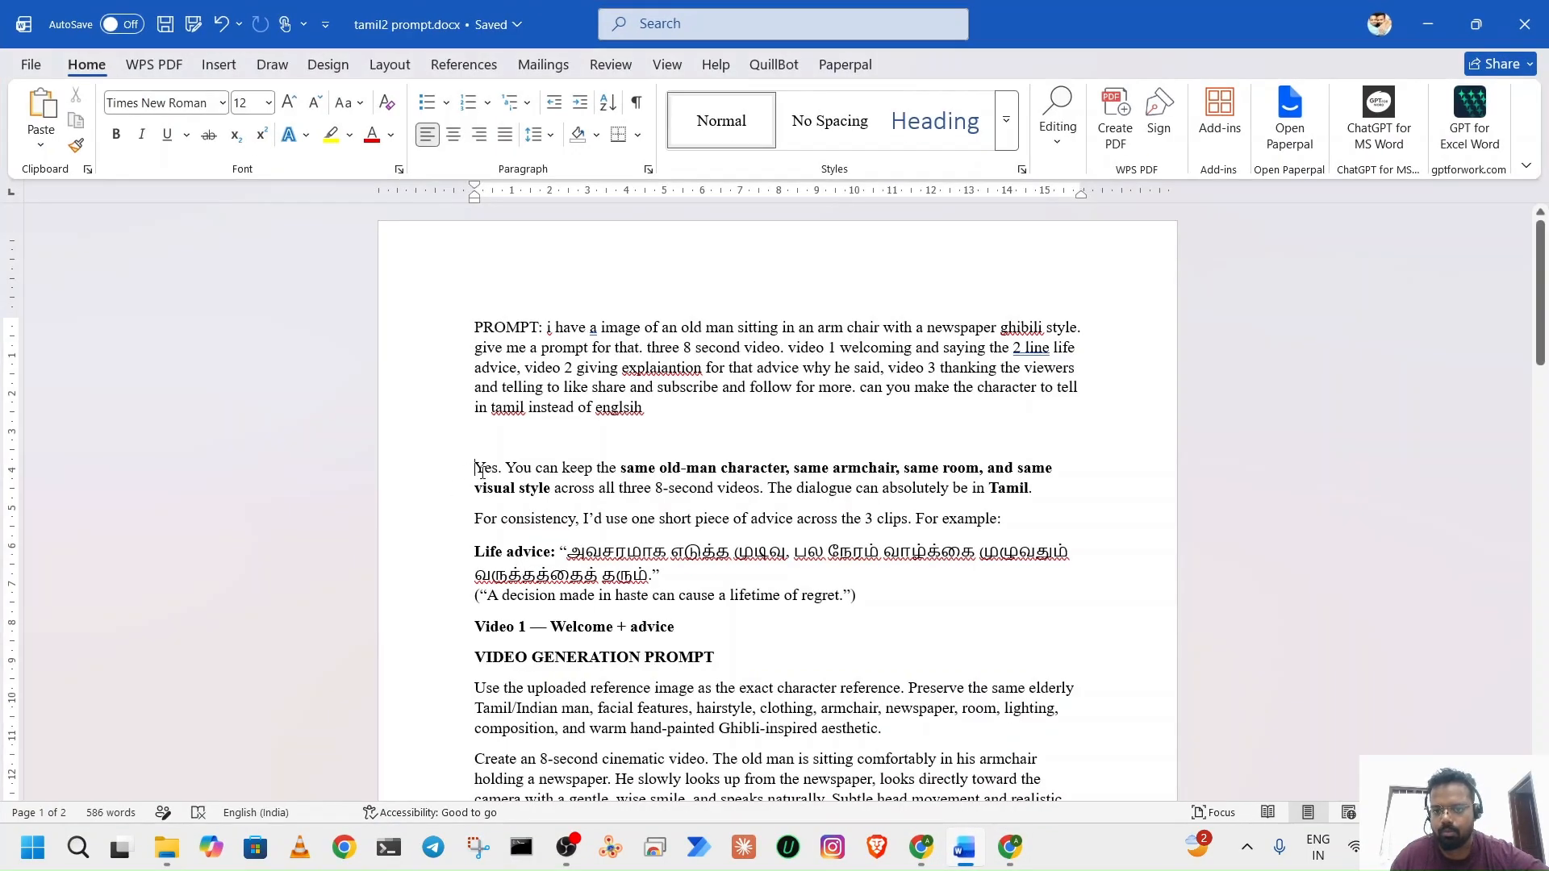
pyautogui.scroll(-3, 482, 470)
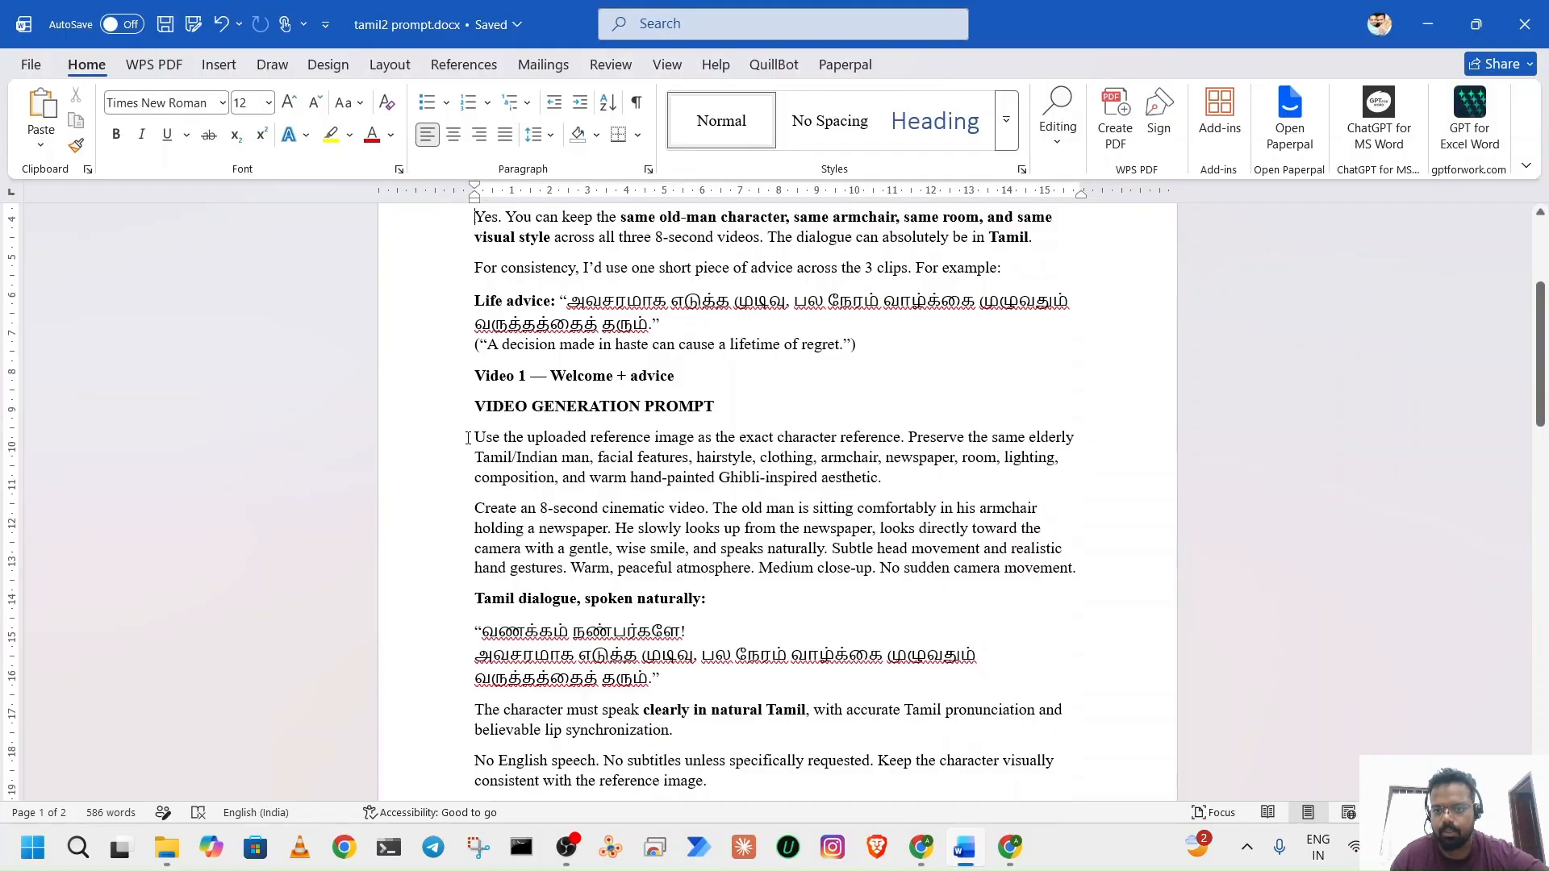
pyautogui.moveTo(476, 436); pyautogui.dragTo(746, 682)
pyautogui.scroll(-3, 746, 681)
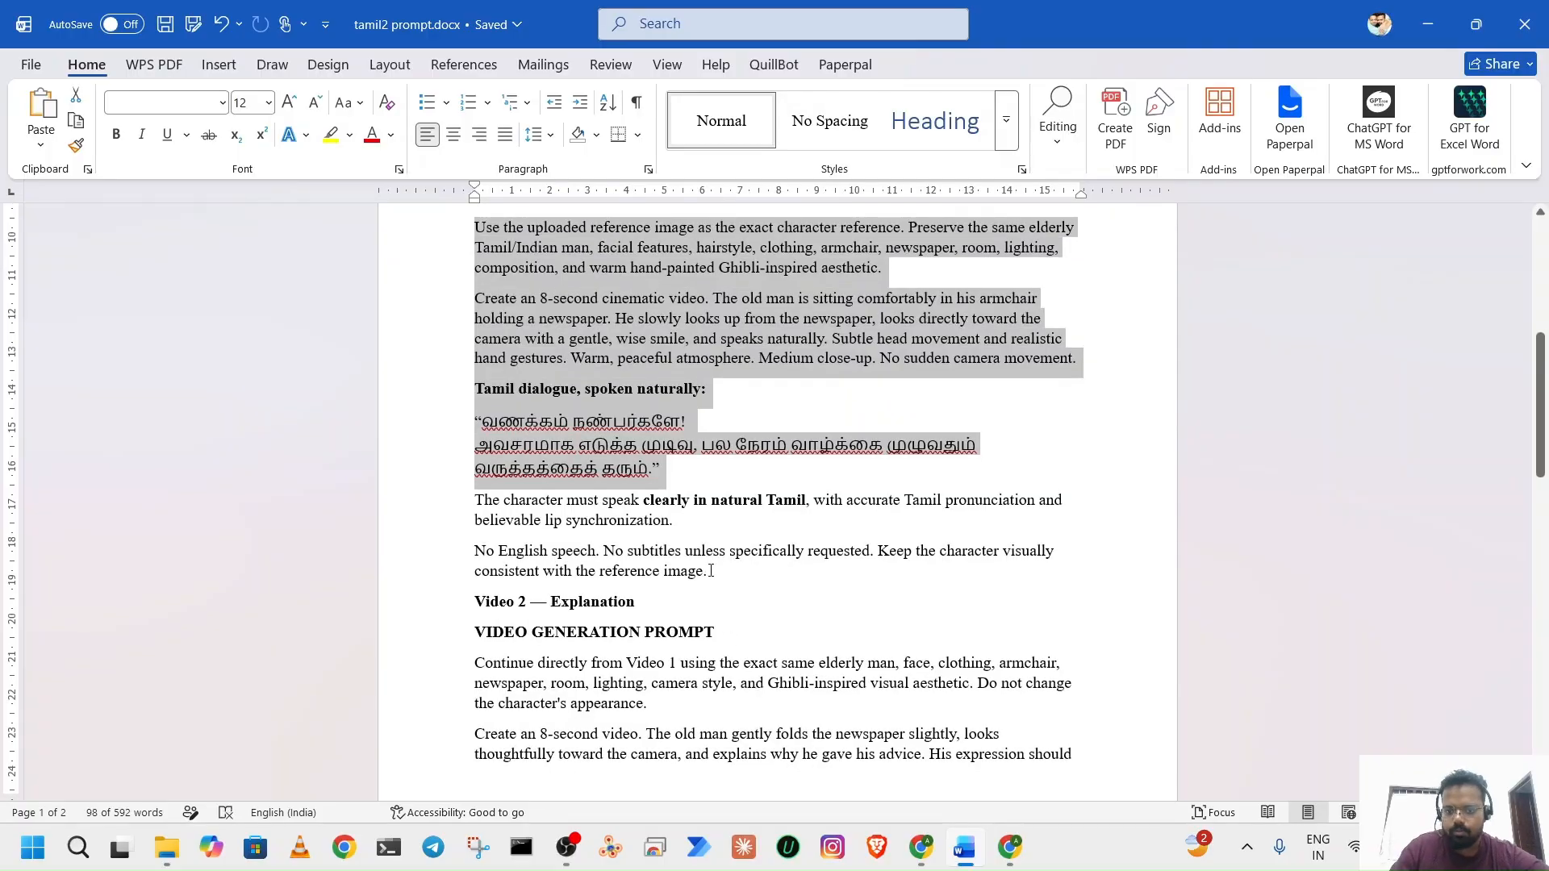
pyautogui.keyDown('shift'); pyautogui.click(711, 572); pyautogui.keyUp('shift')
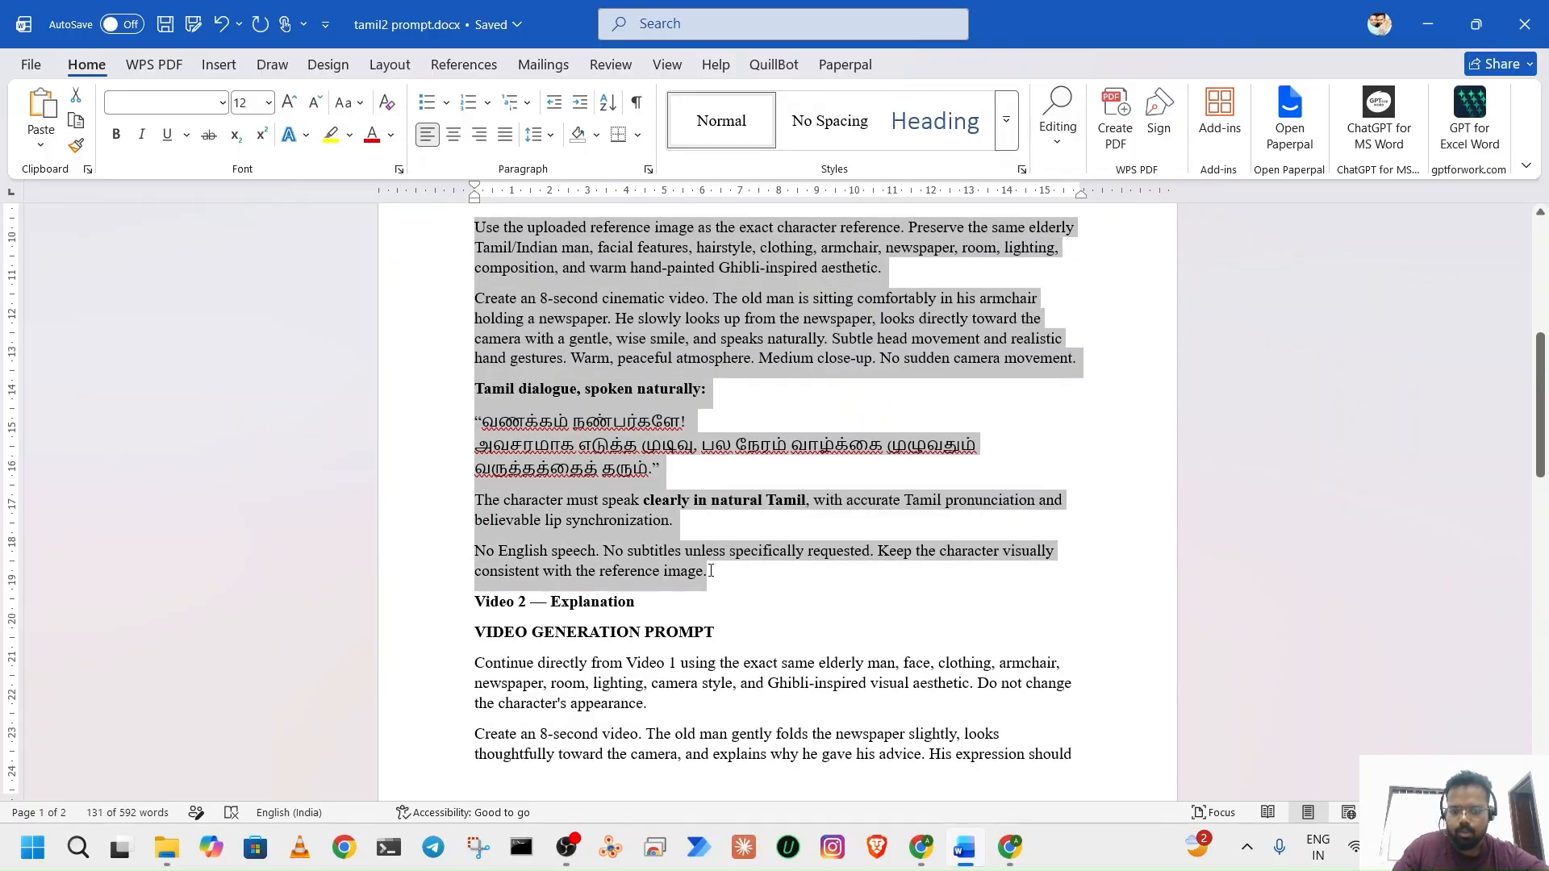
pyautogui.hotkey('alt', 'Tab')
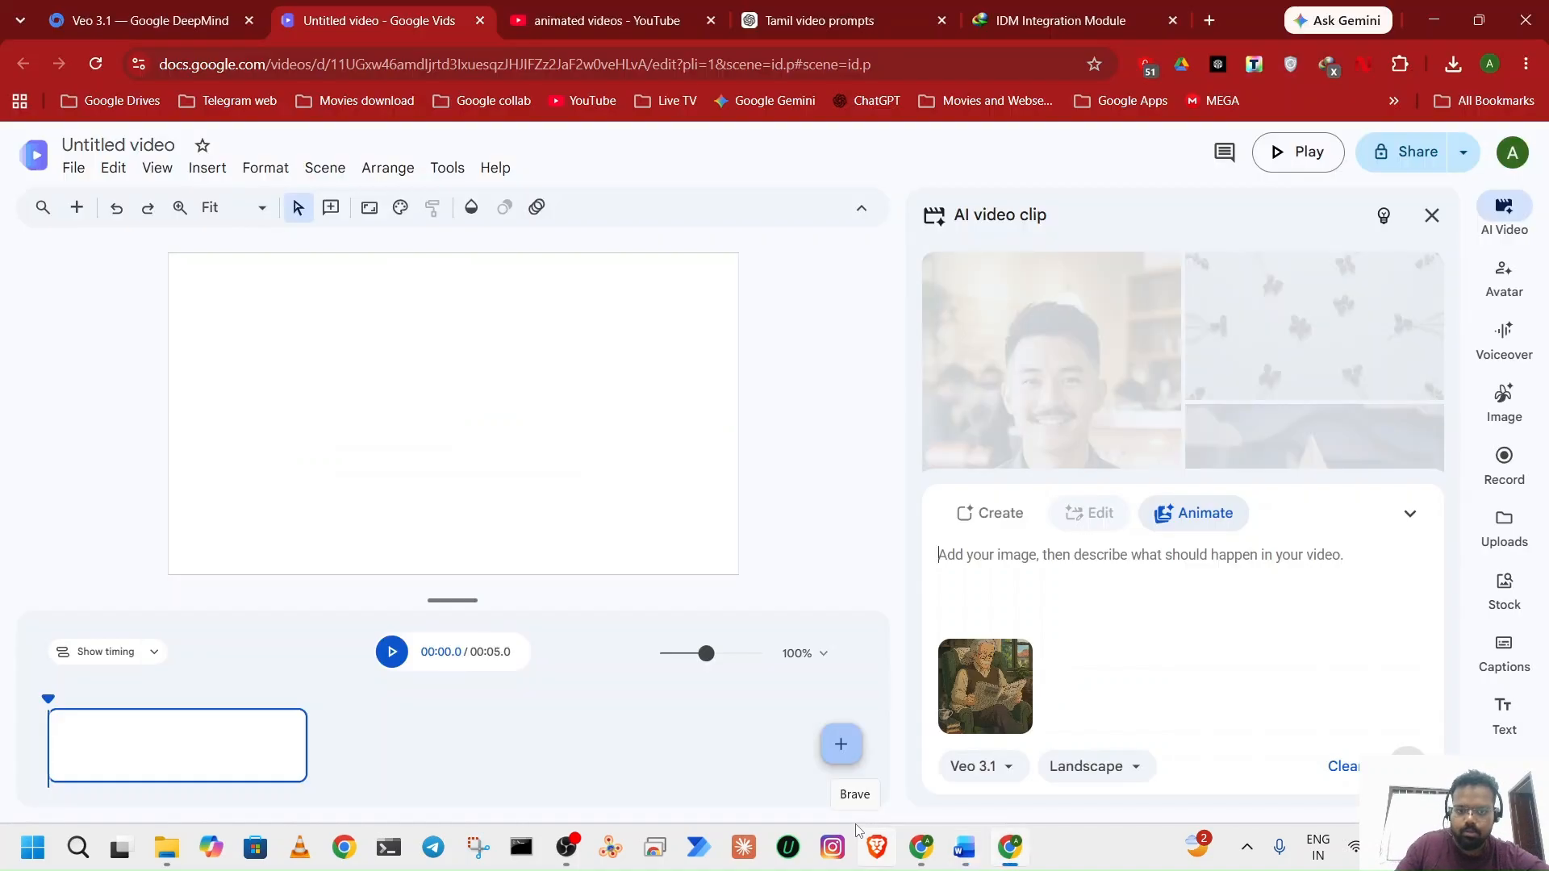
# Paste the Video 1 prompt as the animation description, generate the clip with Veo 3.1 in landscape, and dismiss the progress notice.
pyautogui.hotkey('ctrl', 'v')
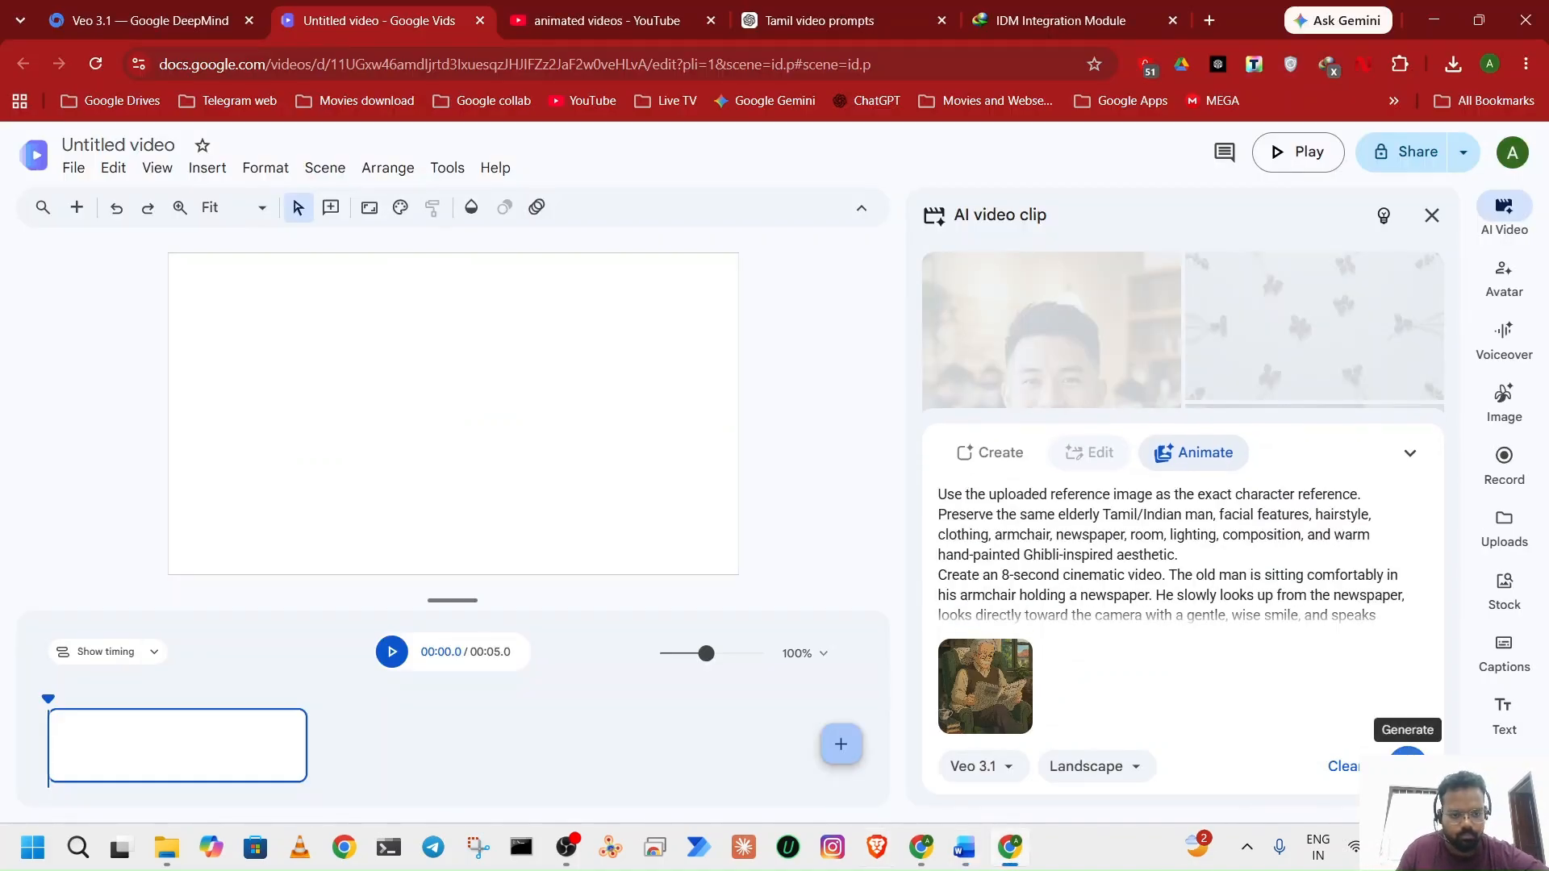
pyautogui.click(1408, 761)
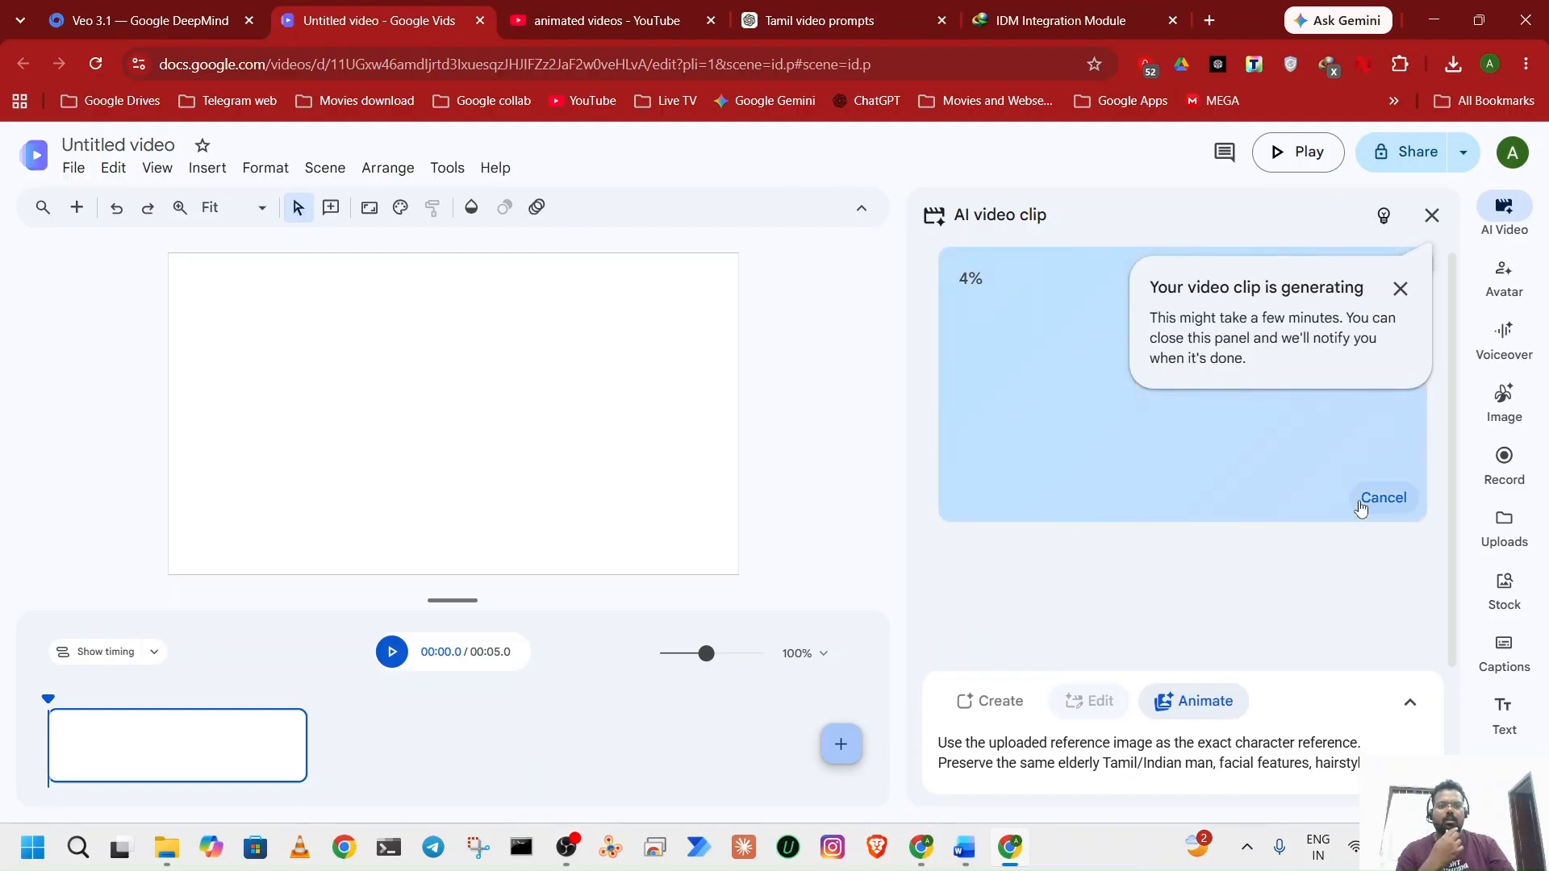
pyautogui.click(1401, 289)
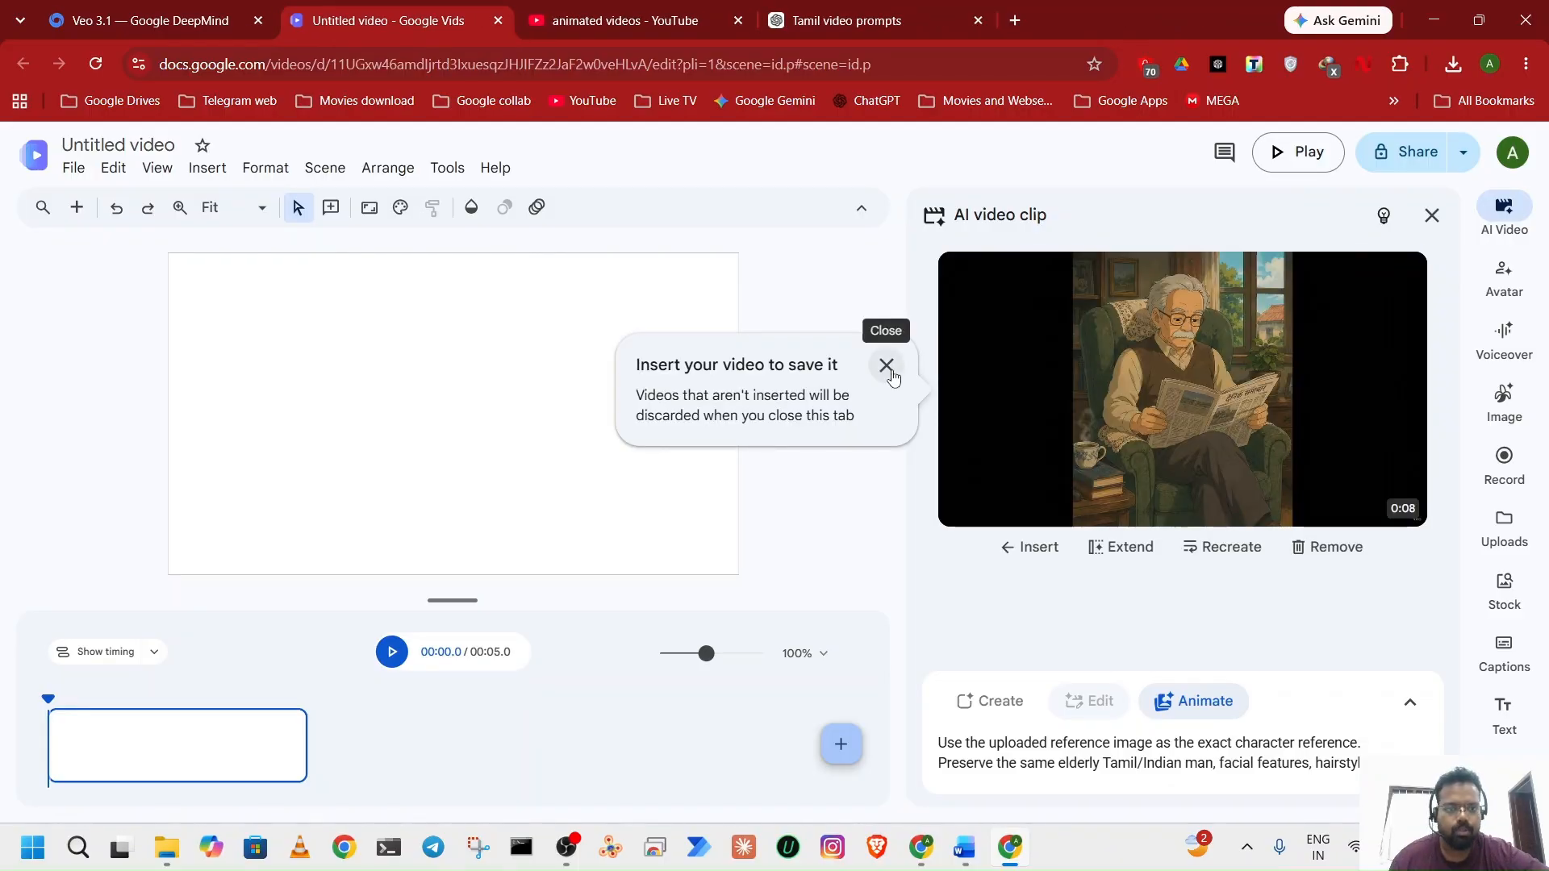
# Dismiss the save reminder, insert the generated old man clip into the video, and play it on the timeline.
pyautogui.click(887, 367)
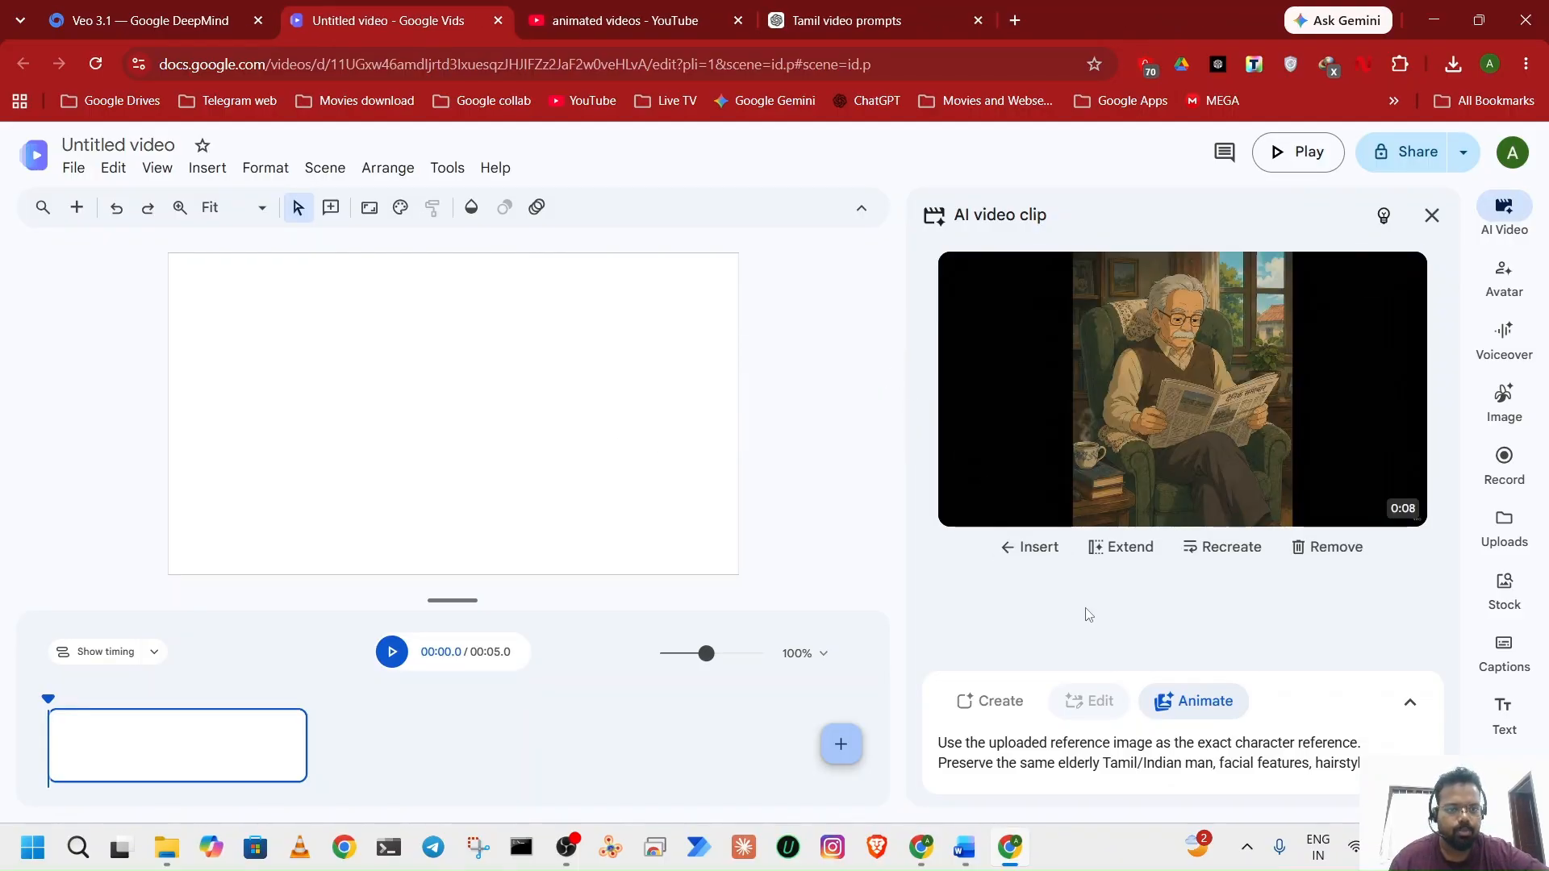
pyautogui.moveTo(1081, 424)
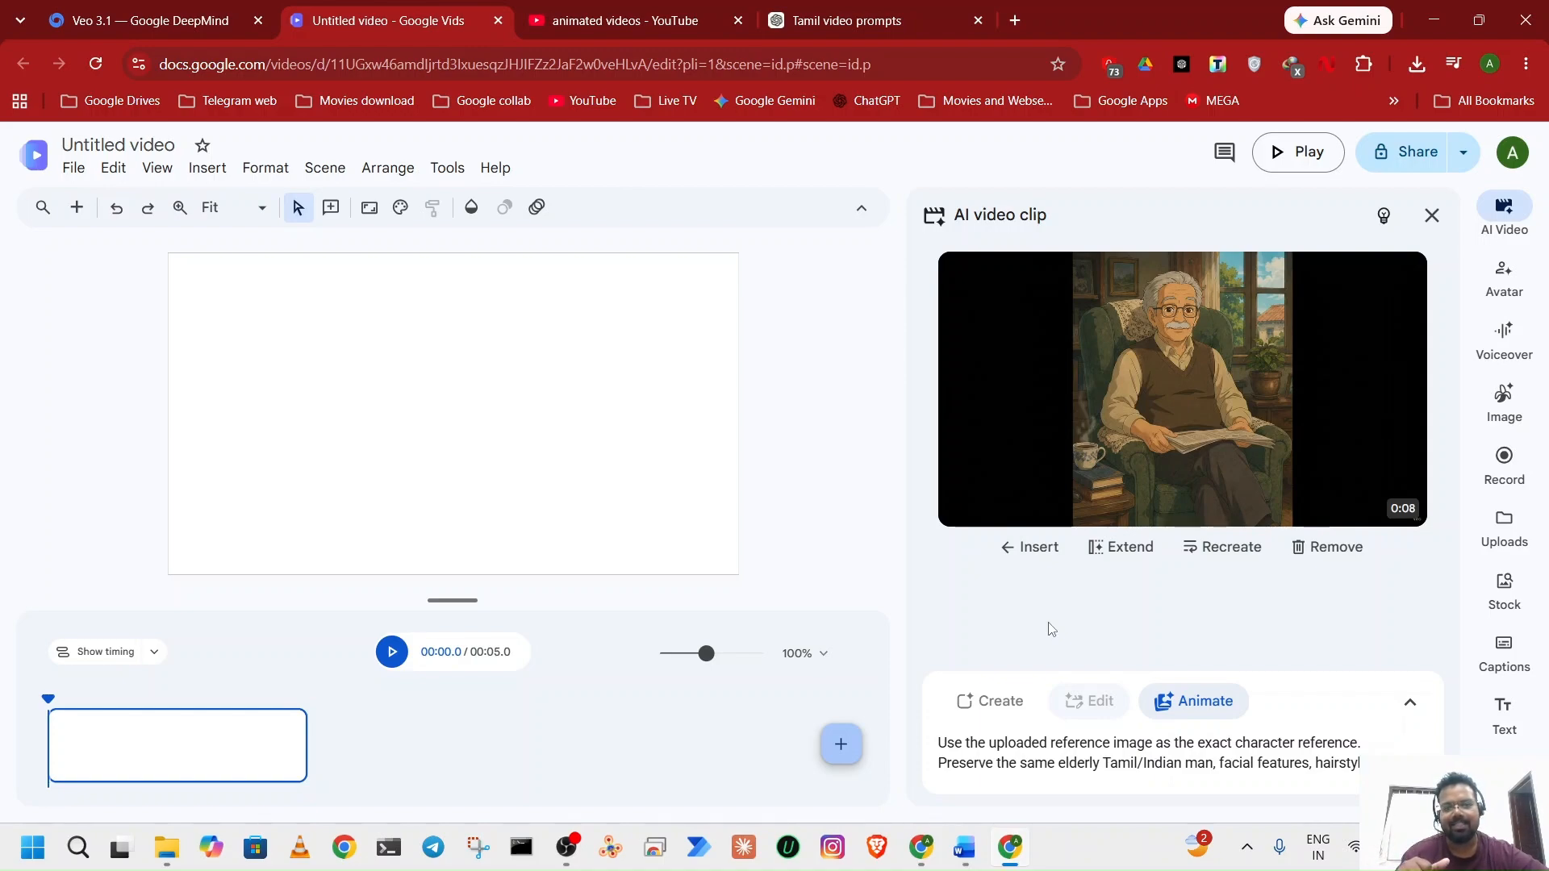
pyautogui.click(1018, 559)
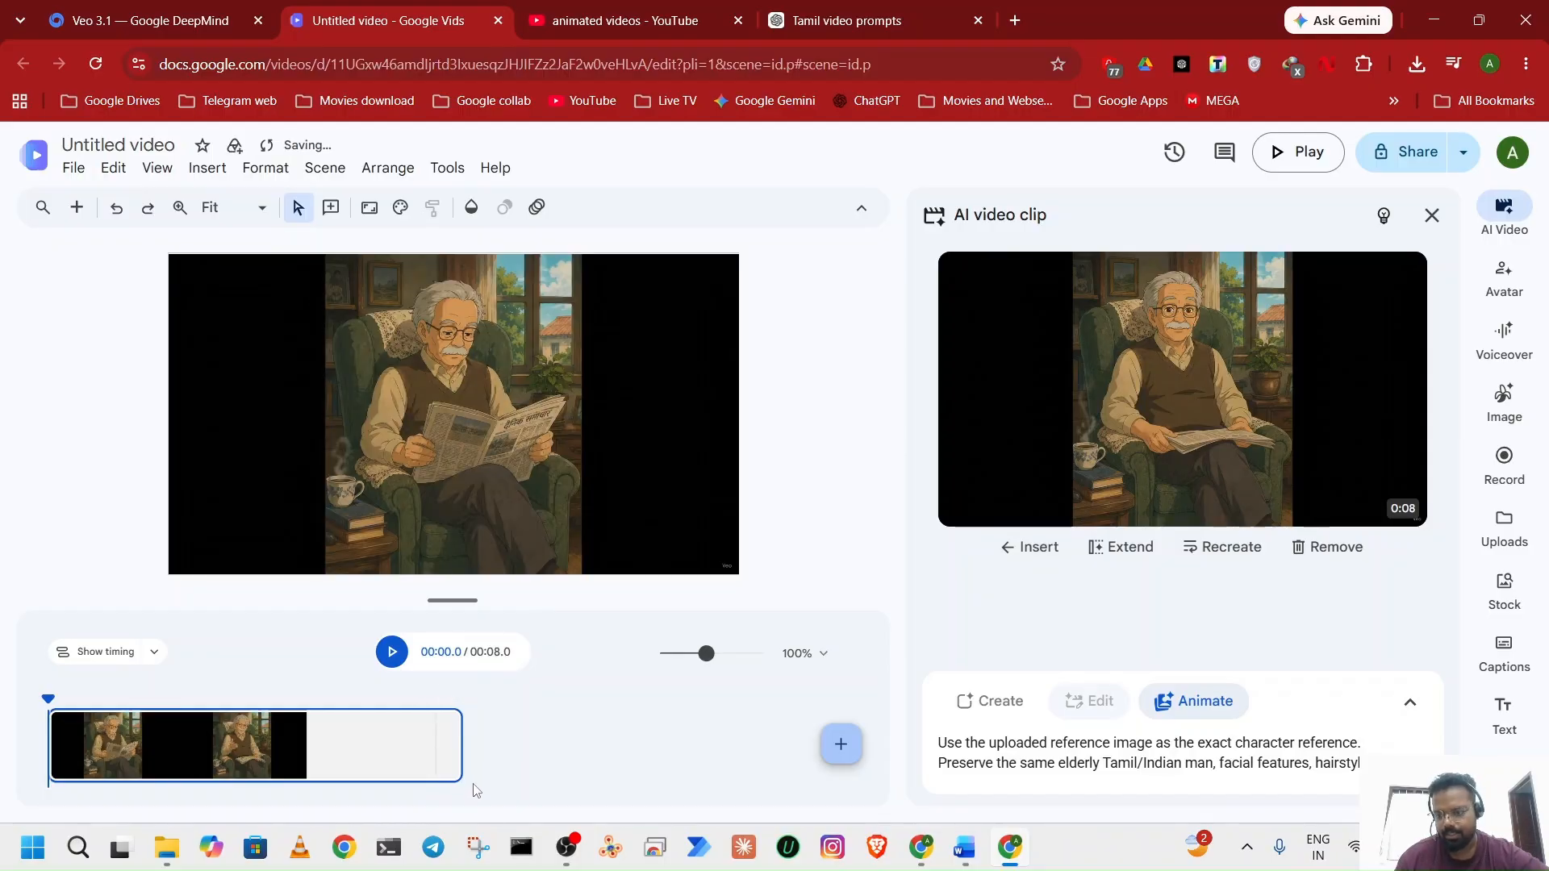
pyautogui.click(393, 652)
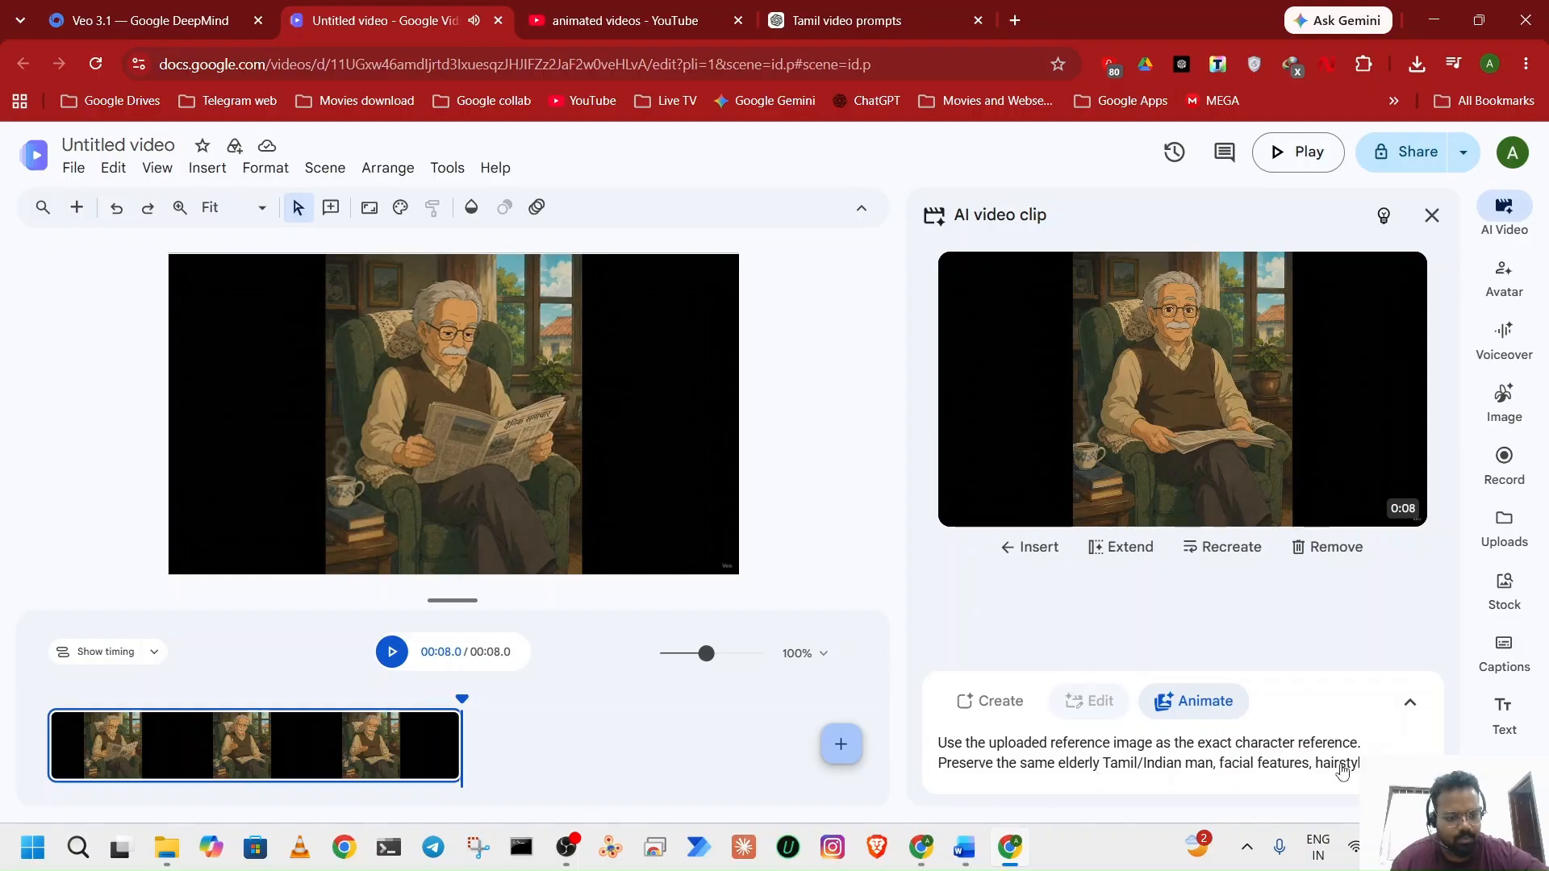
# Examine the full animation prompt, including its Tamil dialogue and speech instructions, then dismiss the queue notice and collapse the prompt.
pyautogui.click(1409, 715)
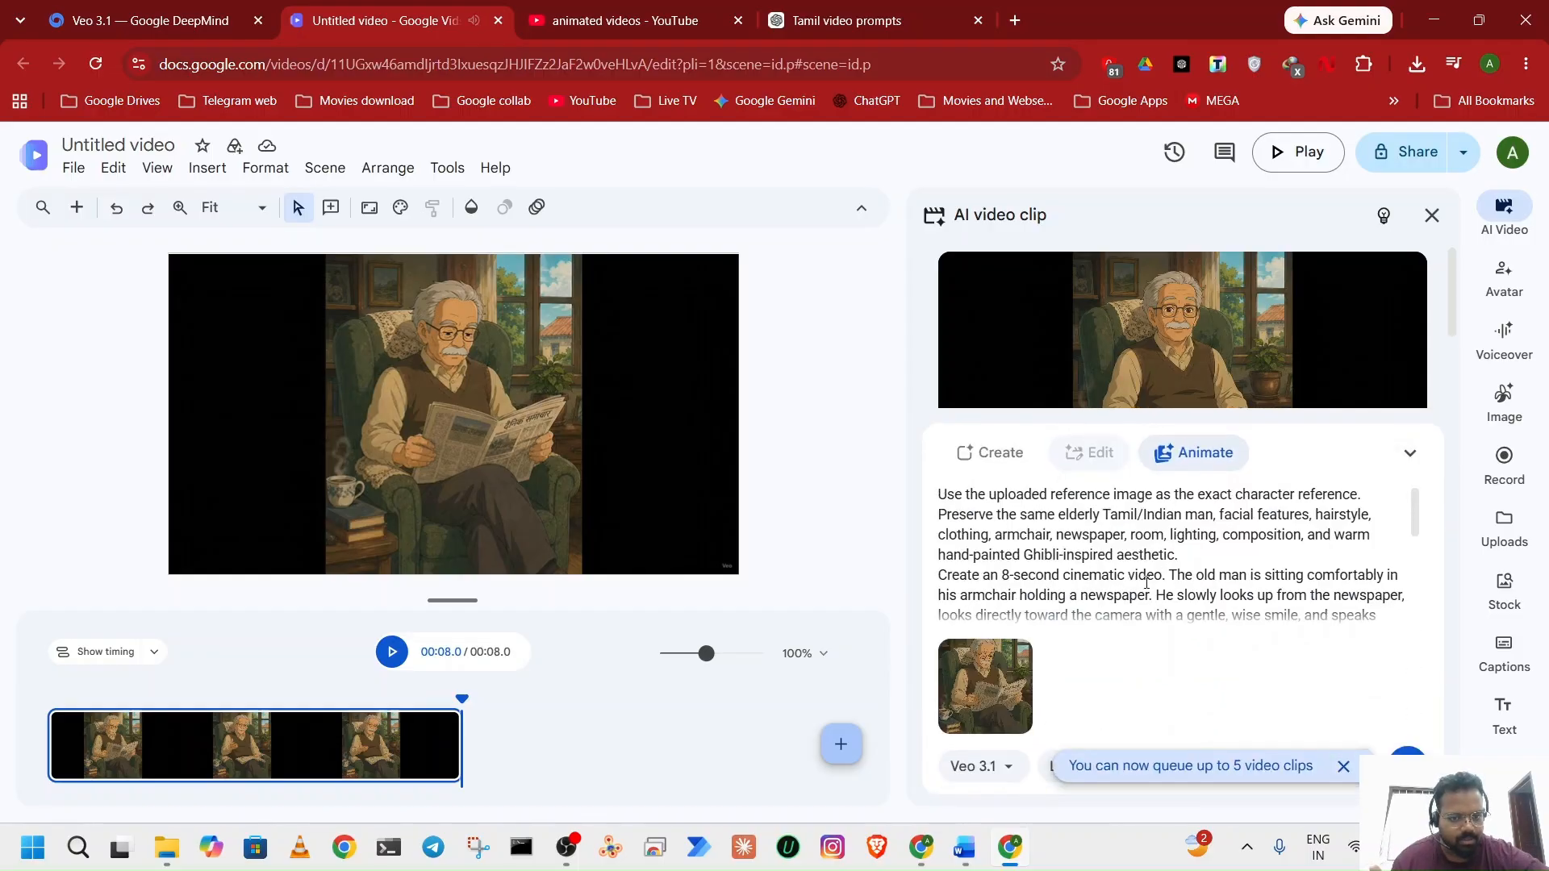
pyautogui.scroll(-4, 1147, 583)
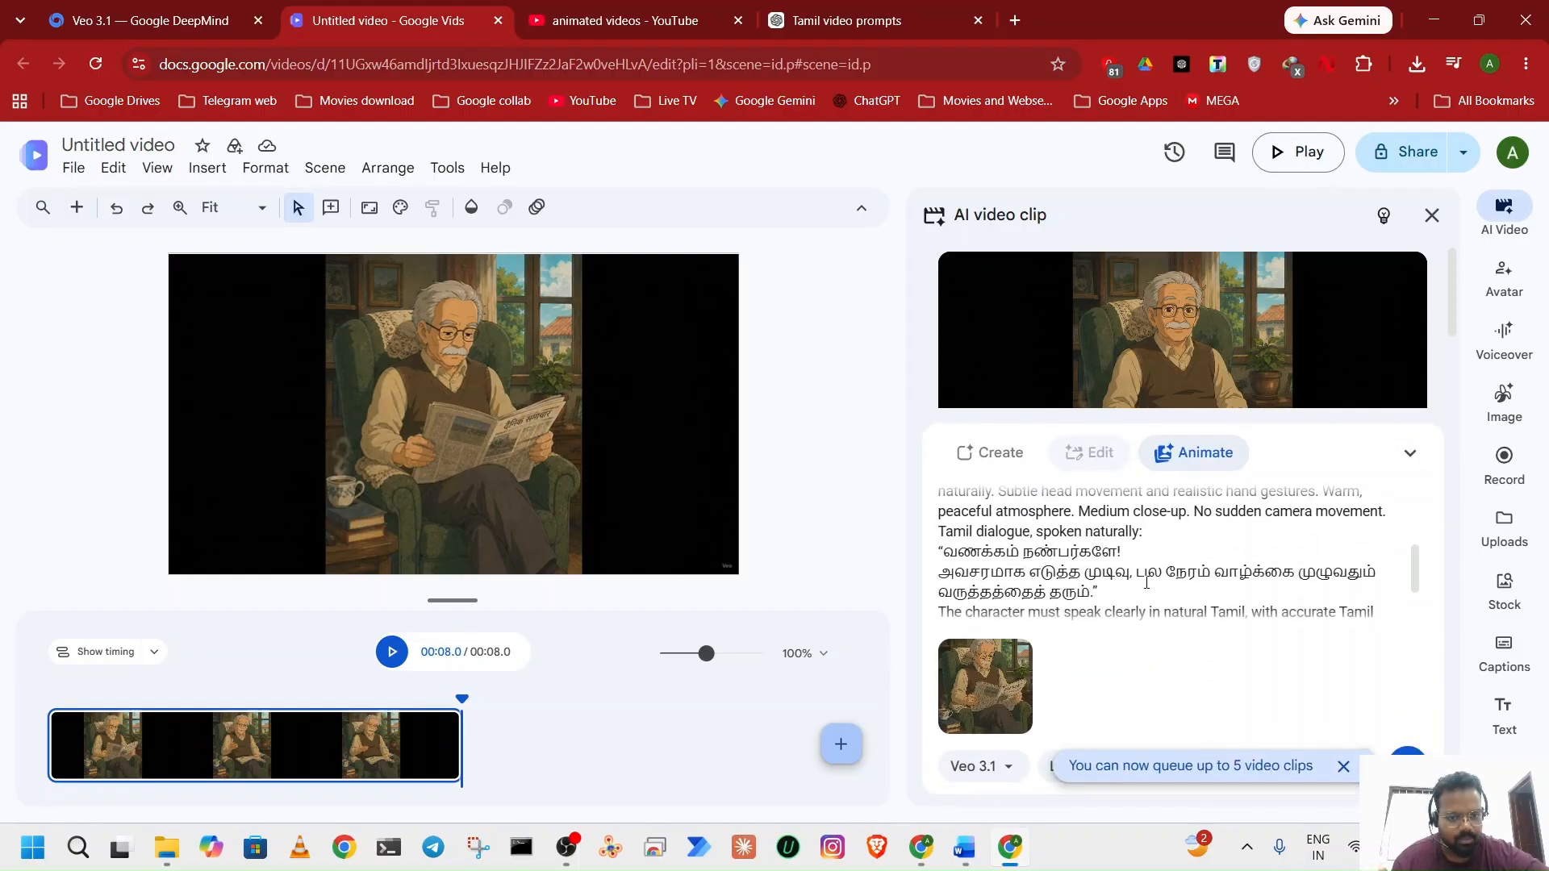
pyautogui.scroll(-2, 1147, 583)
pyautogui.scroll(3, 1147, 583)
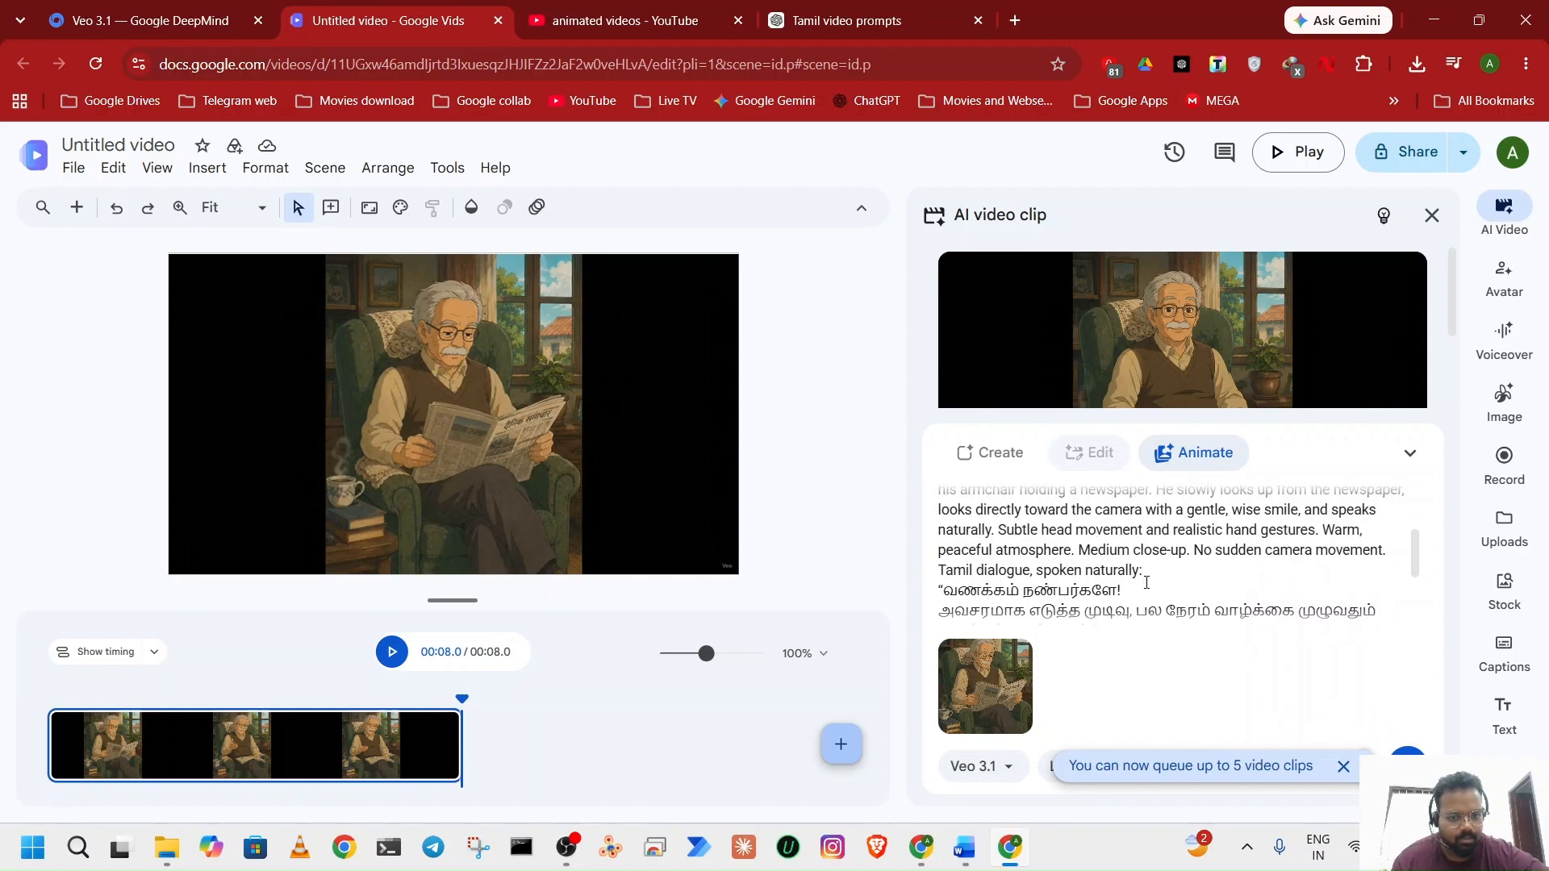
pyautogui.scroll(-1, 1147, 583)
pyautogui.scroll(-2, 1147, 582)
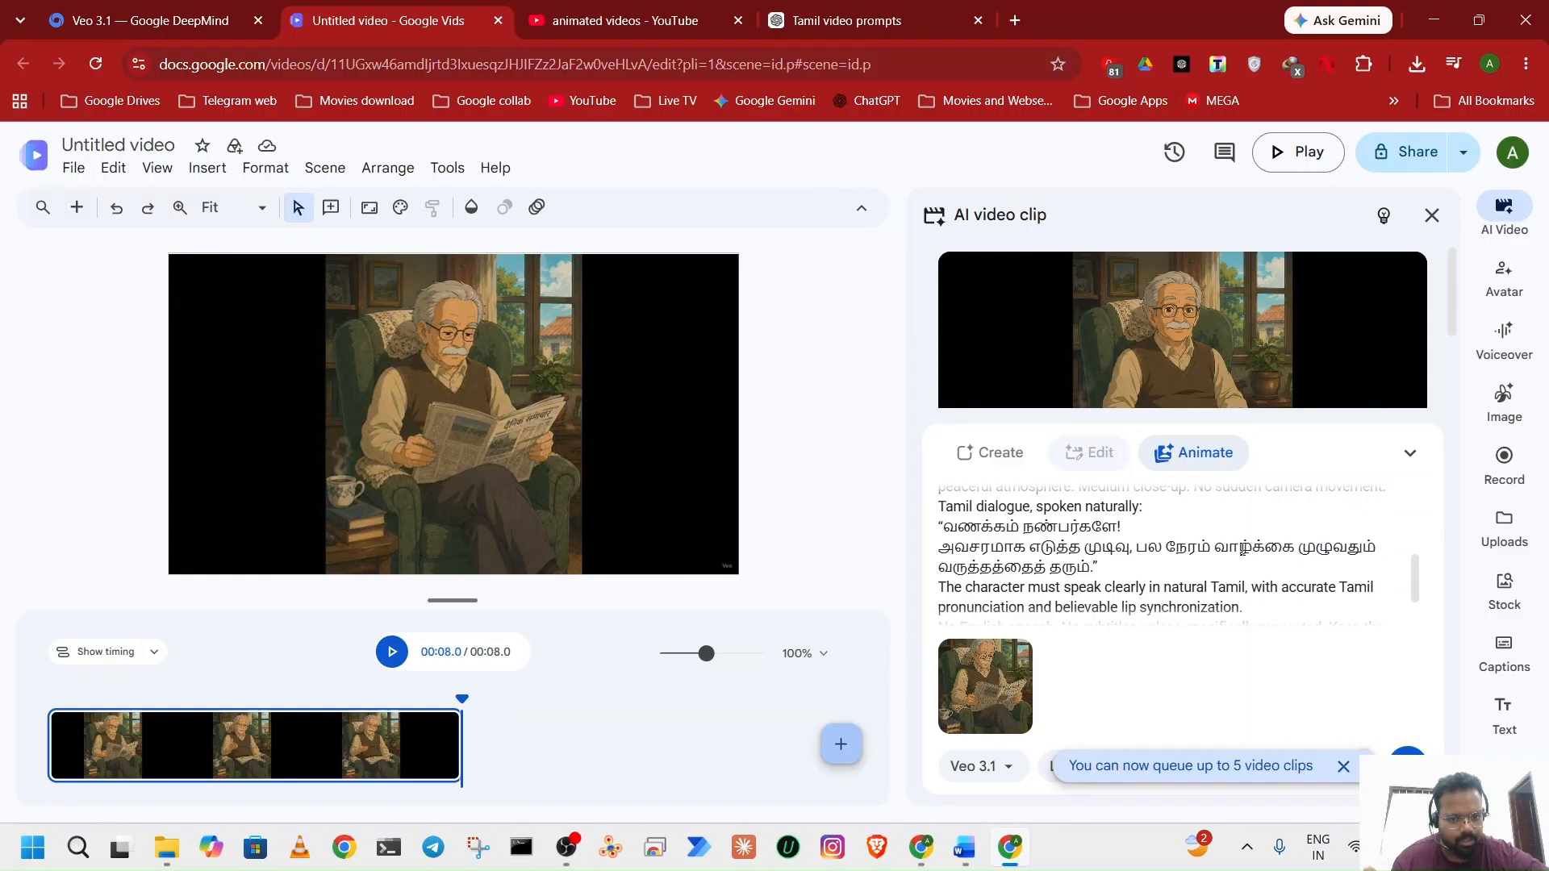
pyautogui.scroll(-2, 1243, 550)
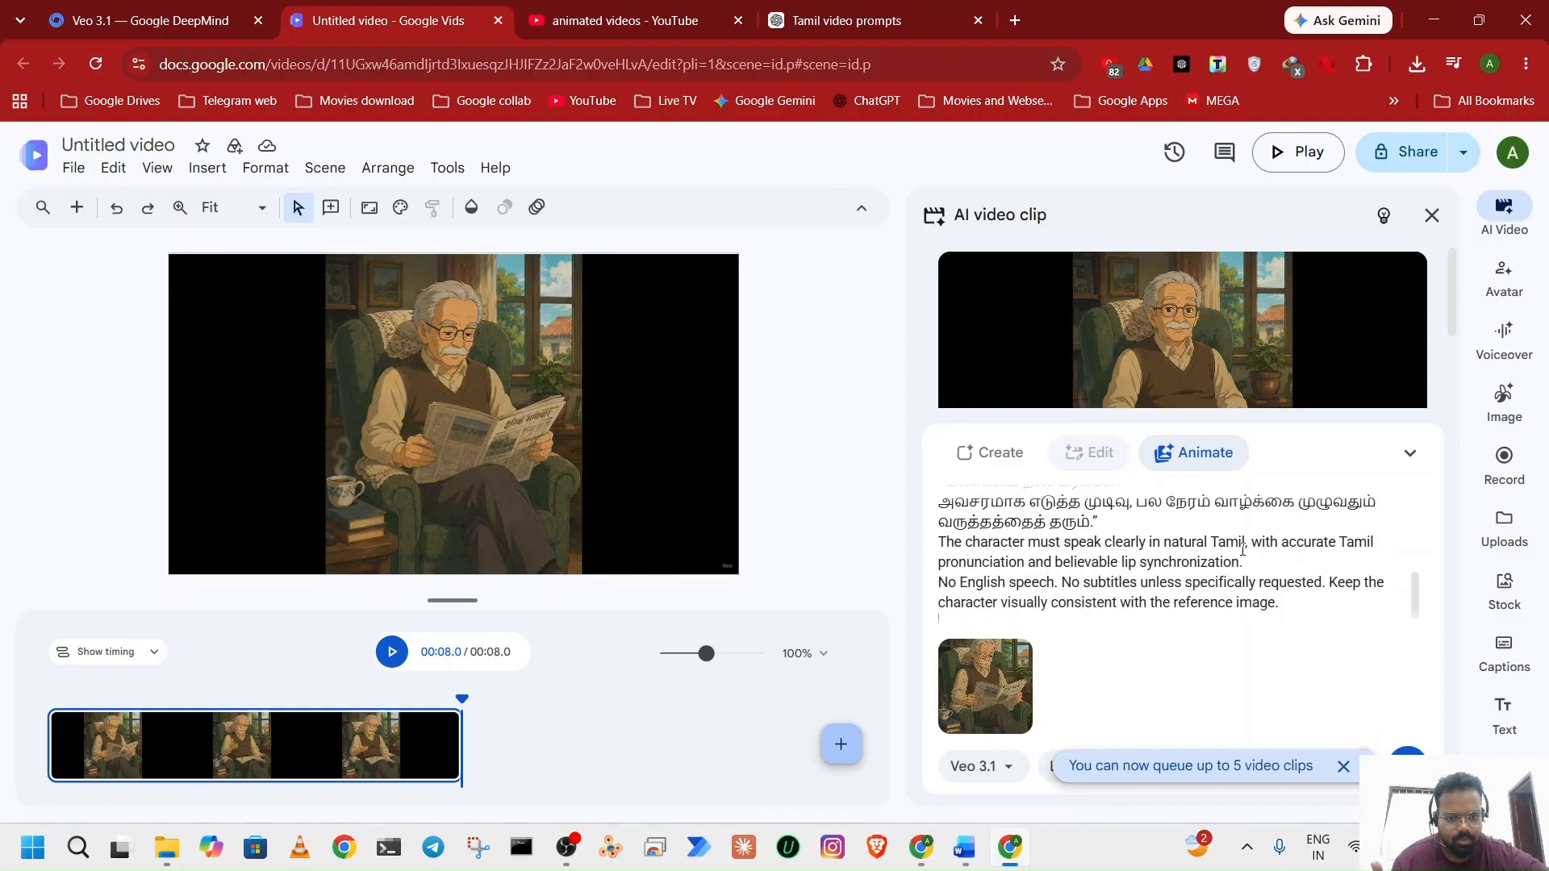
pyautogui.scroll(-1, 1242, 550)
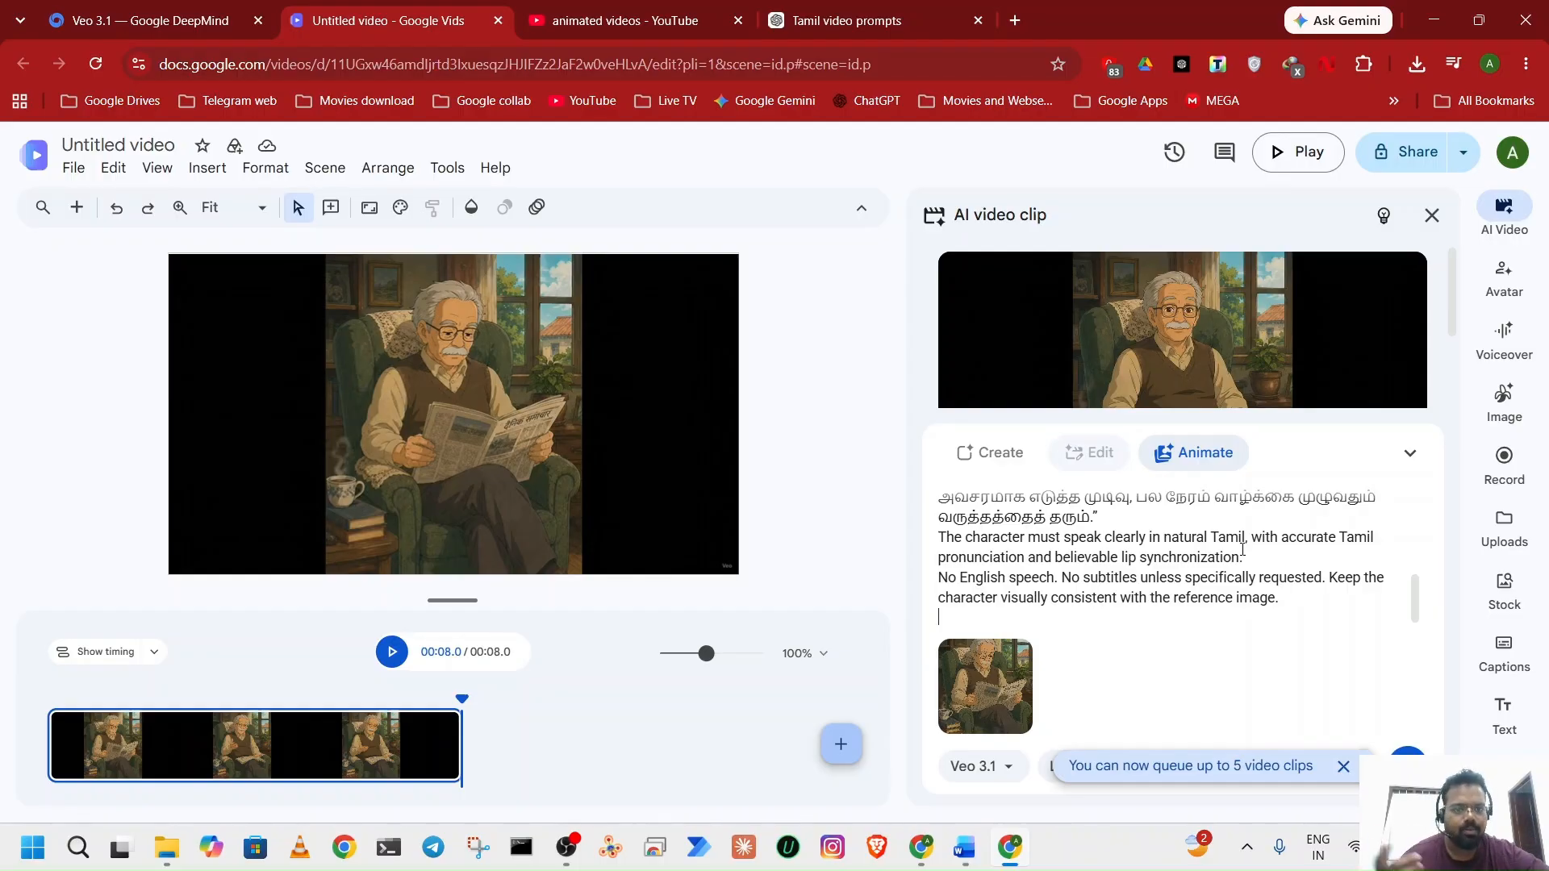
pyautogui.click(1343, 767)
pyautogui.click(1411, 452)
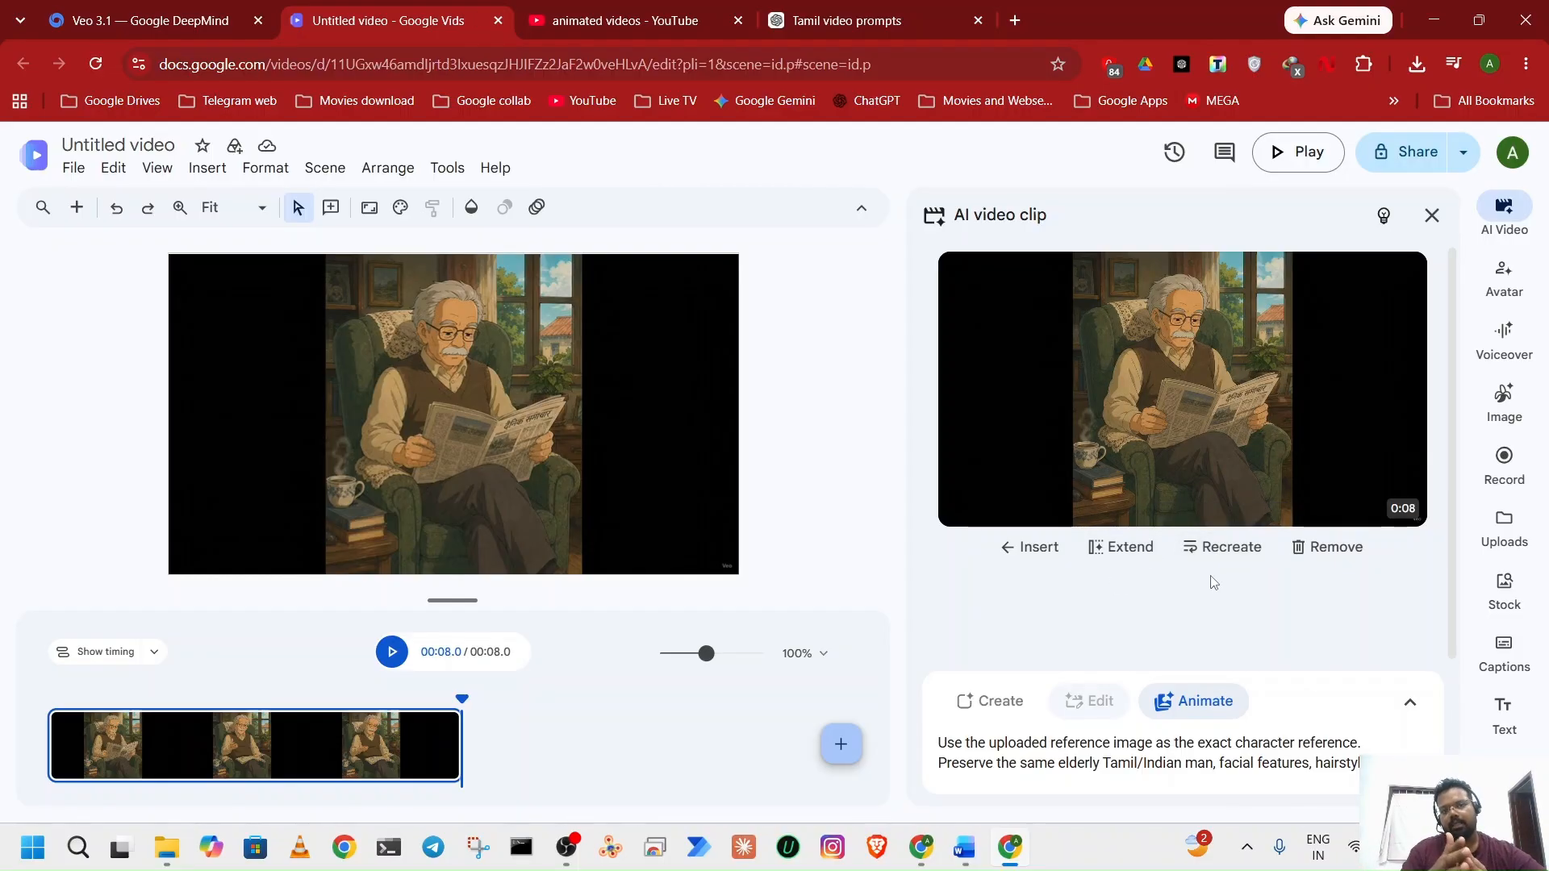
# Start extending the generated old man clip, and copy the full Video 2 generation prompt text, without its headings, from tamil2 prompt.docx in Word.
pyautogui.click(1114, 548)
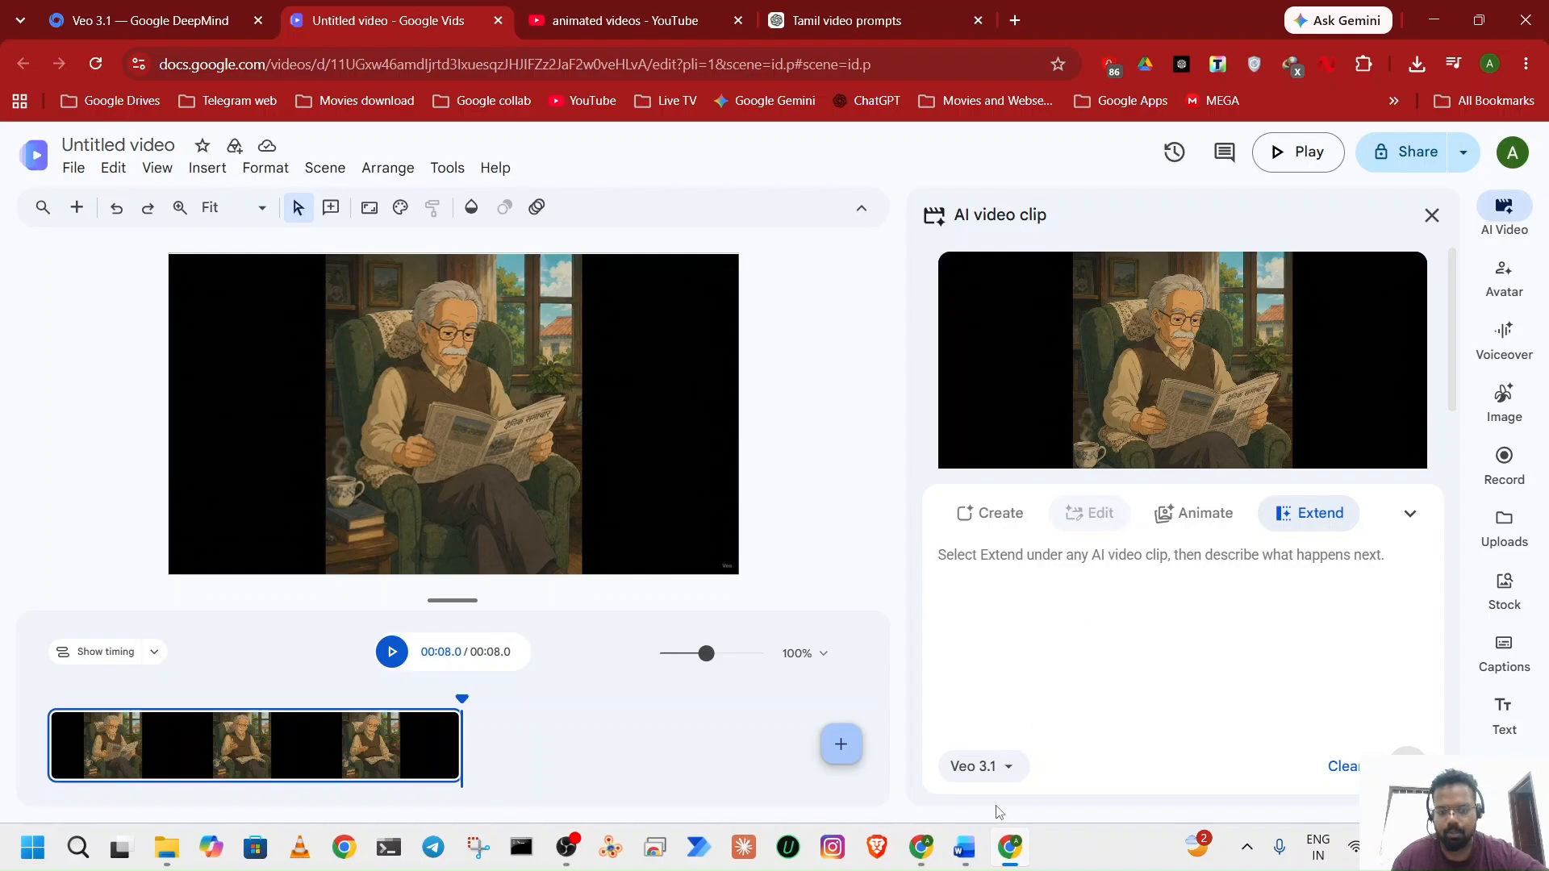
pyautogui.click(965, 847)
pyautogui.scroll(-5, 704, 629)
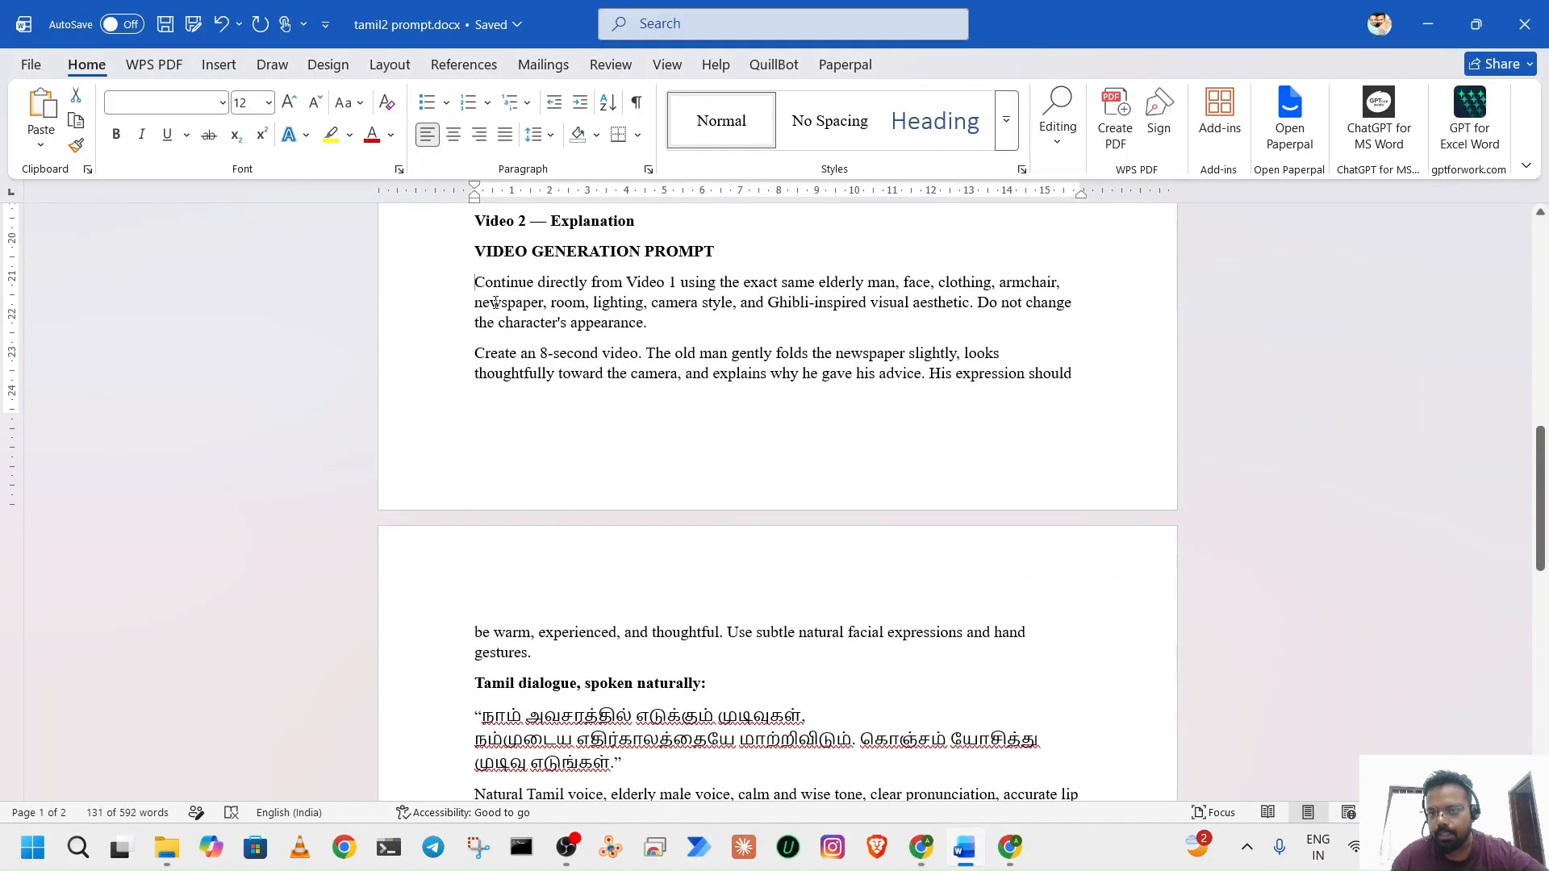
pyautogui.moveTo(480, 288); pyautogui.dragTo(741, 695)
pyautogui.scroll(-4, 739, 686)
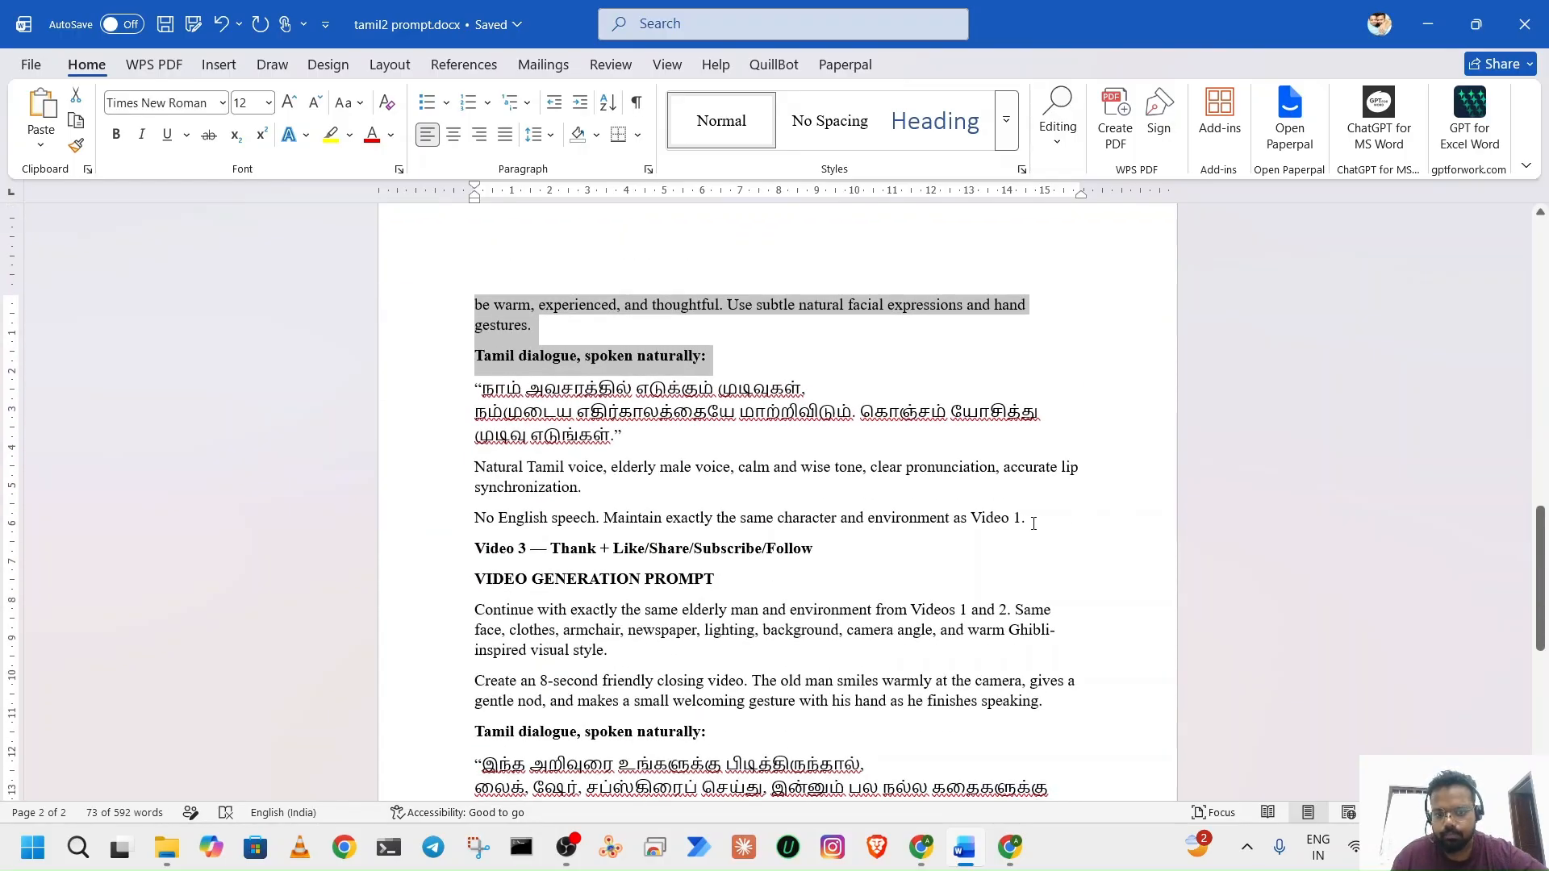
pyautogui.click(1034, 524)
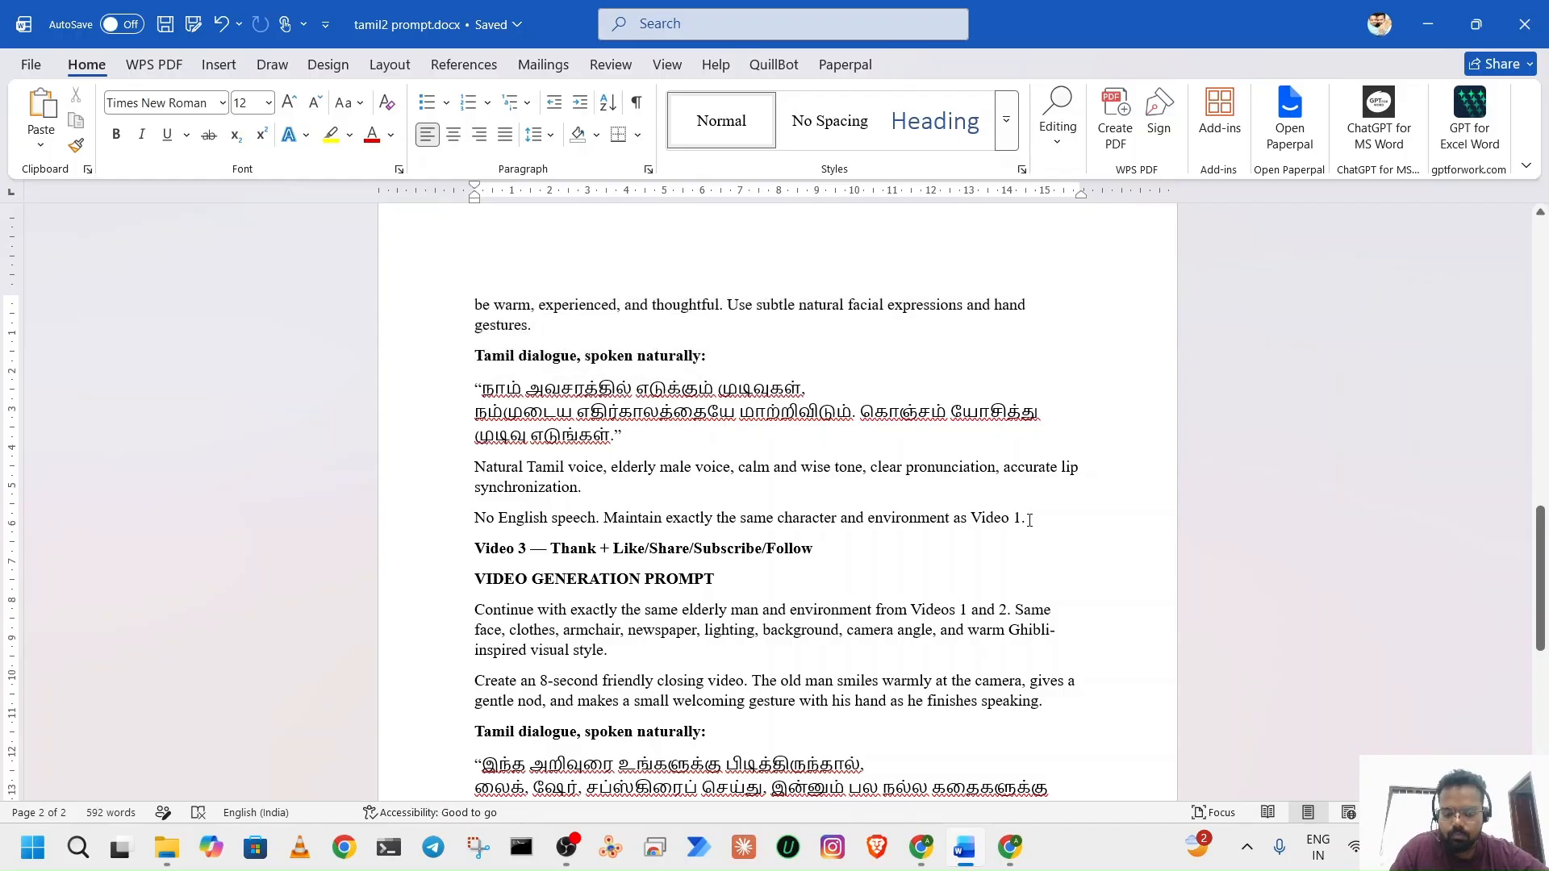
pyautogui.moveTo(1027, 518); pyautogui.dragTo(480, 242)
pyautogui.scroll(-3, 660, 535)
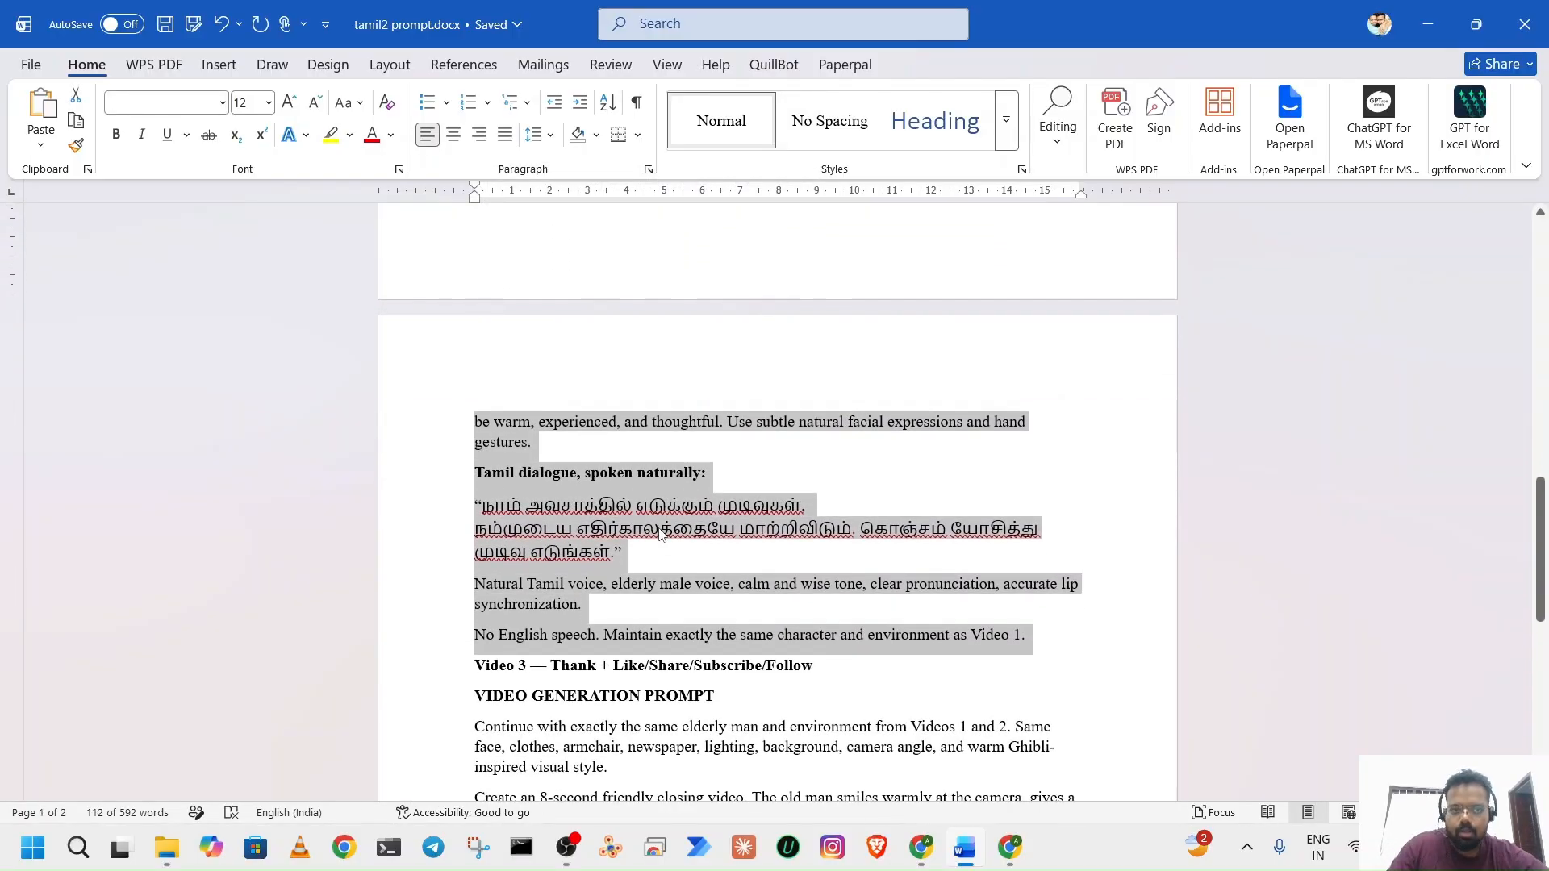
# Return to Google Vids, paste the Video 2 prompt as the extension description, and generate the continuation clip with Veo 3.1.
pyautogui.hotkey('alt', 'Tab')
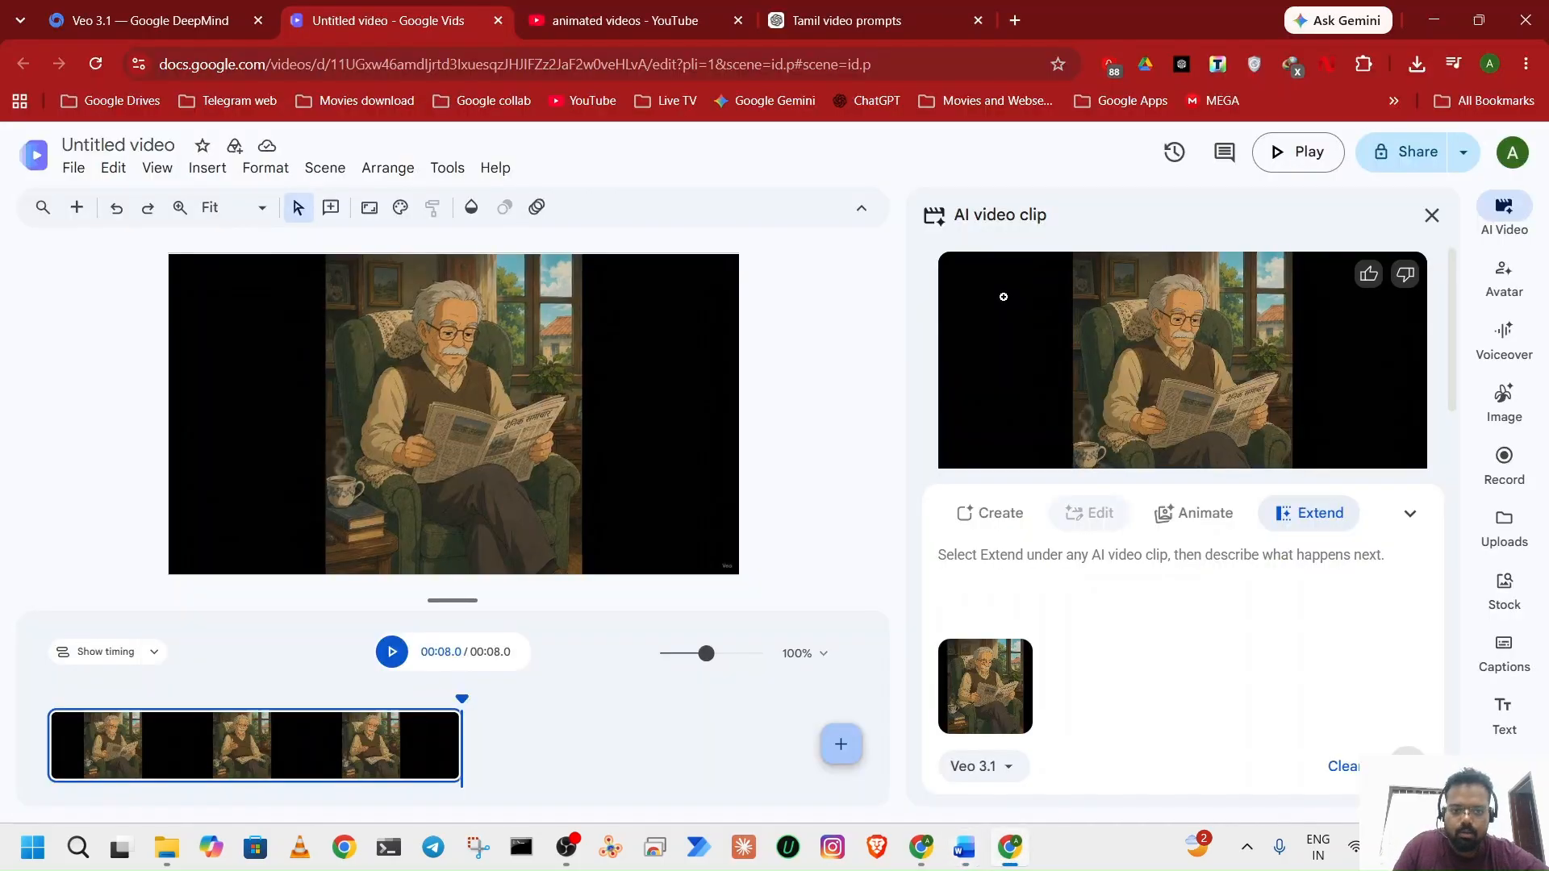
pyautogui.hotkey('ctrl', 'v')
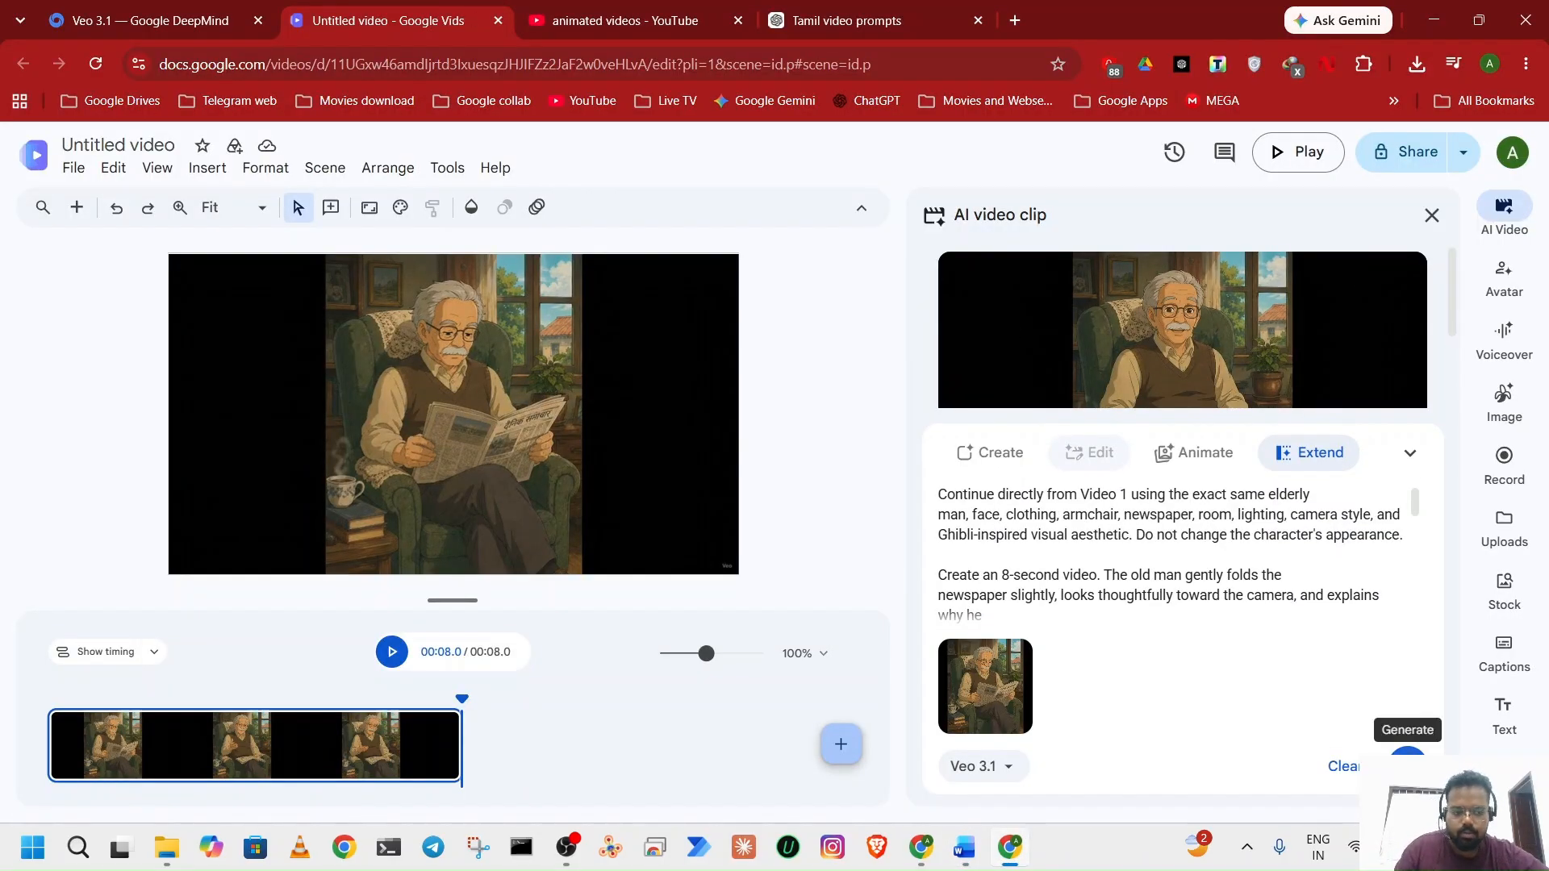
pyautogui.click(1408, 759)
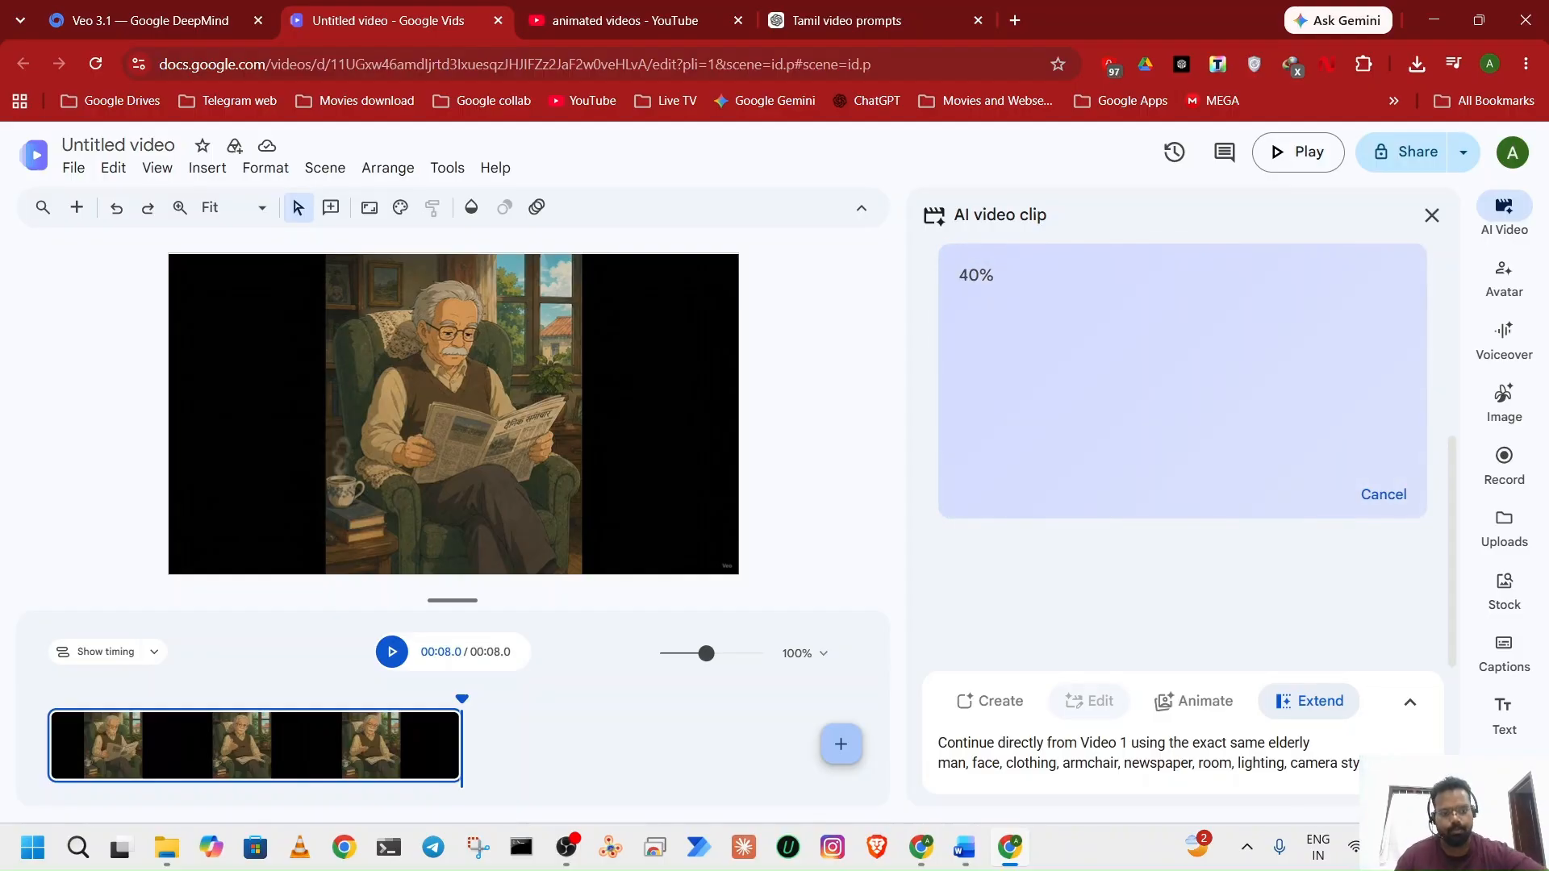
# Examine the full Video 2 extension prompt, including its Tamil dialogue and voice instructions, then collapse the prompt.
pyautogui.click(1409, 701)
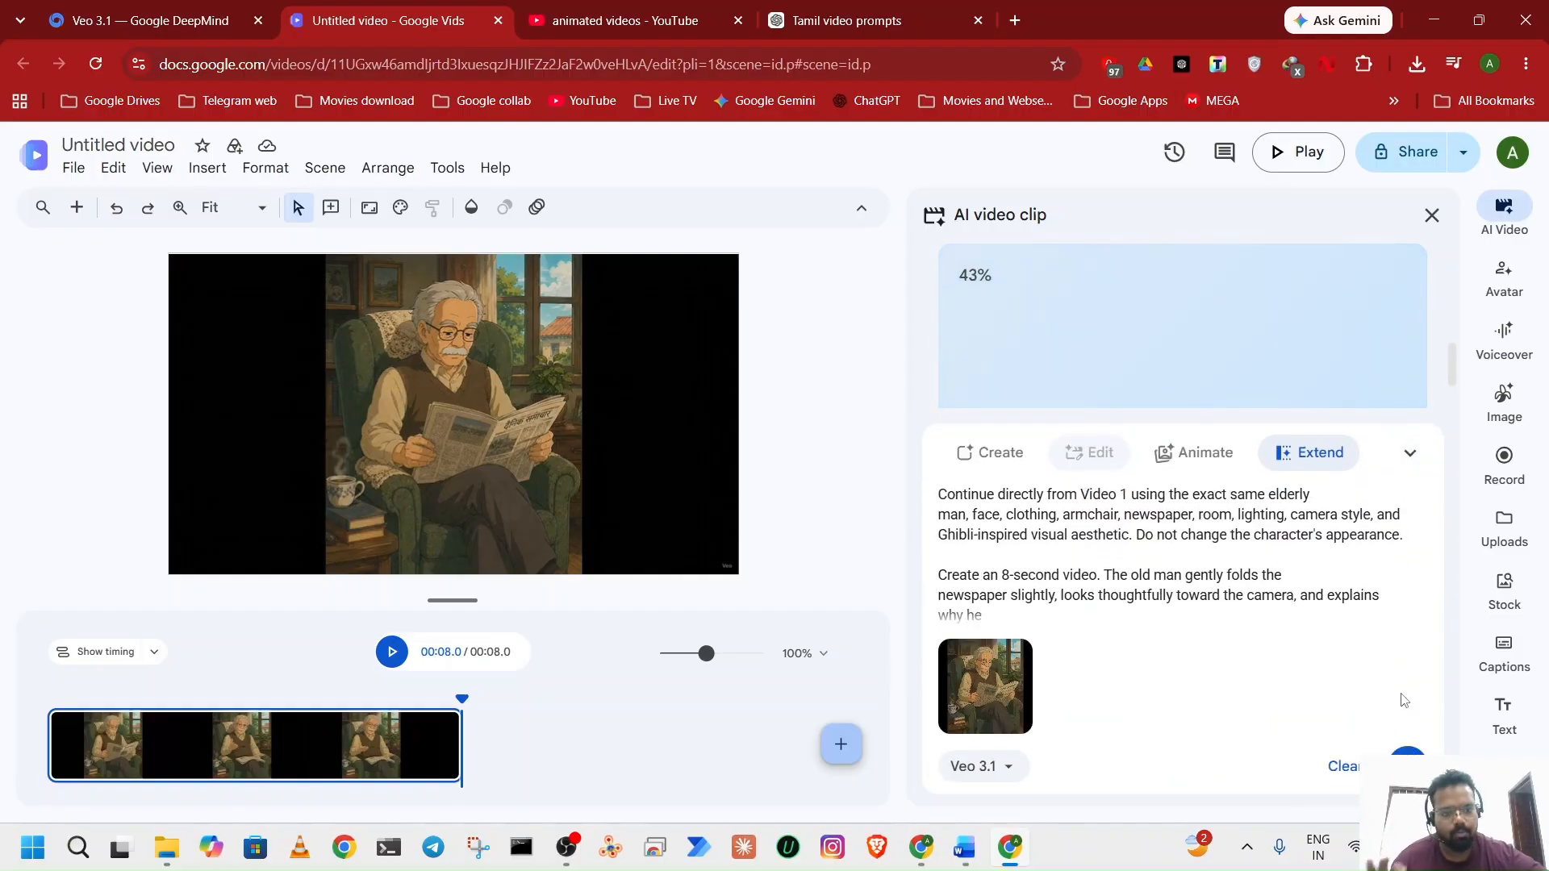
pyautogui.scroll(-2, 1196, 565)
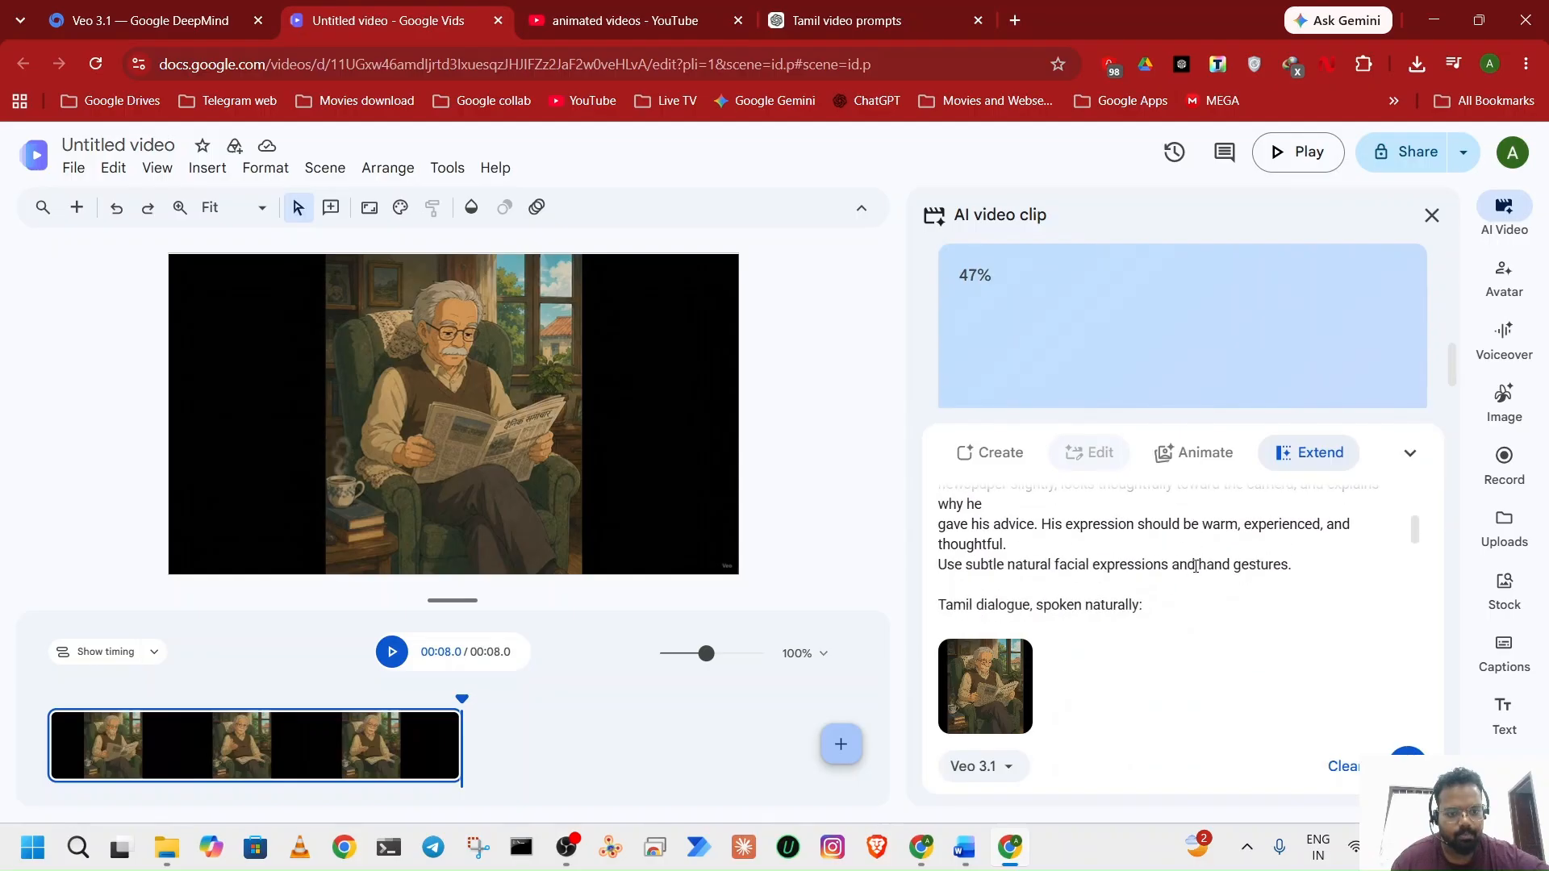
pyautogui.scroll(1, 1196, 565)
pyautogui.scroll(-1, 1196, 565)
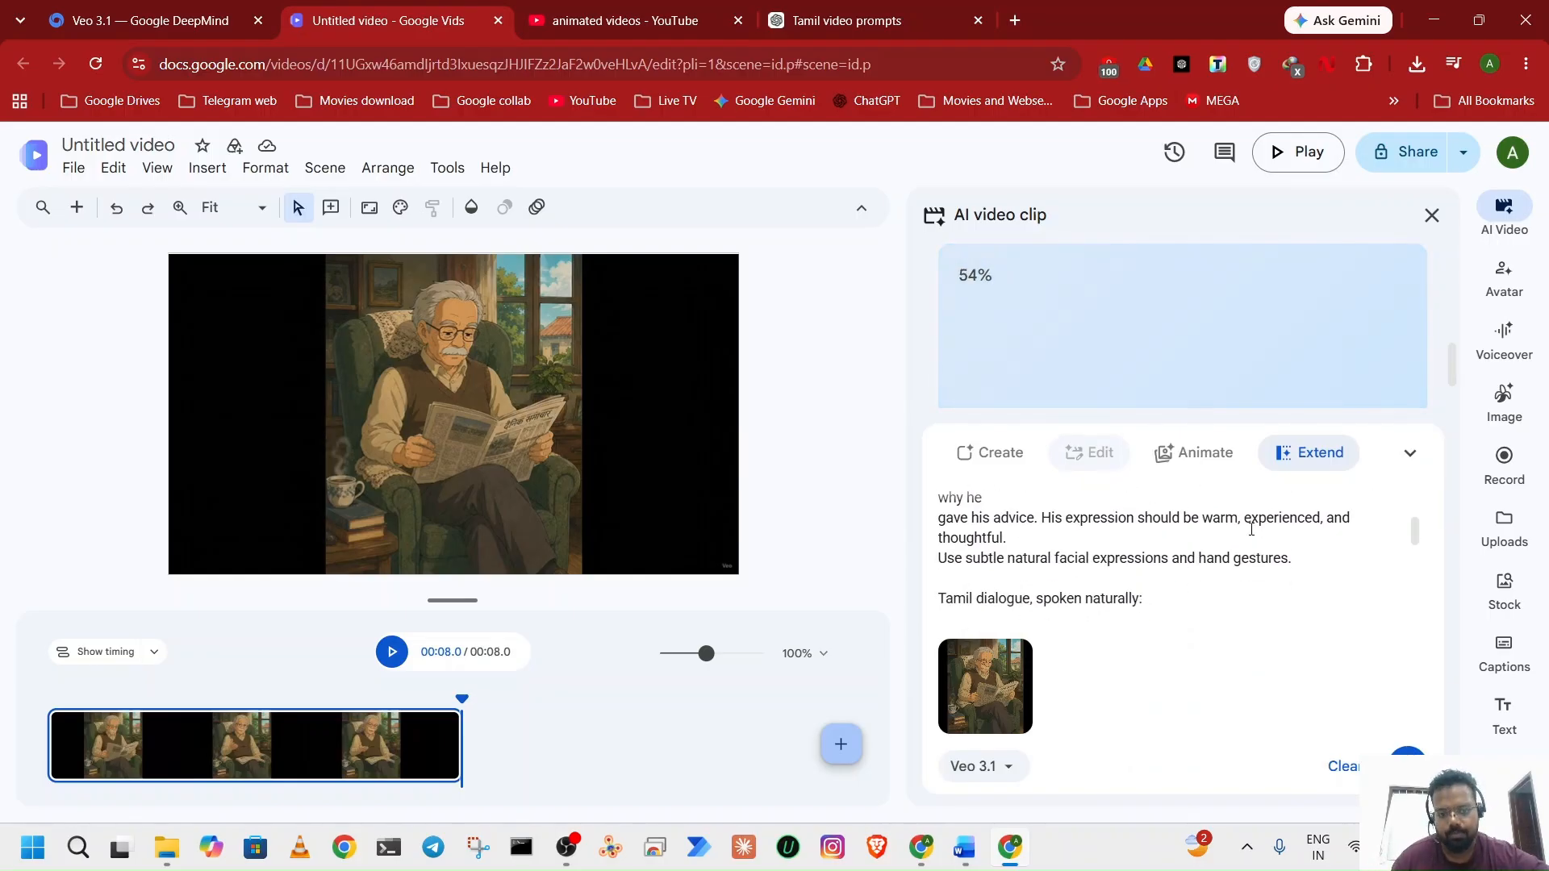
pyautogui.scroll(-2, 1097, 577)
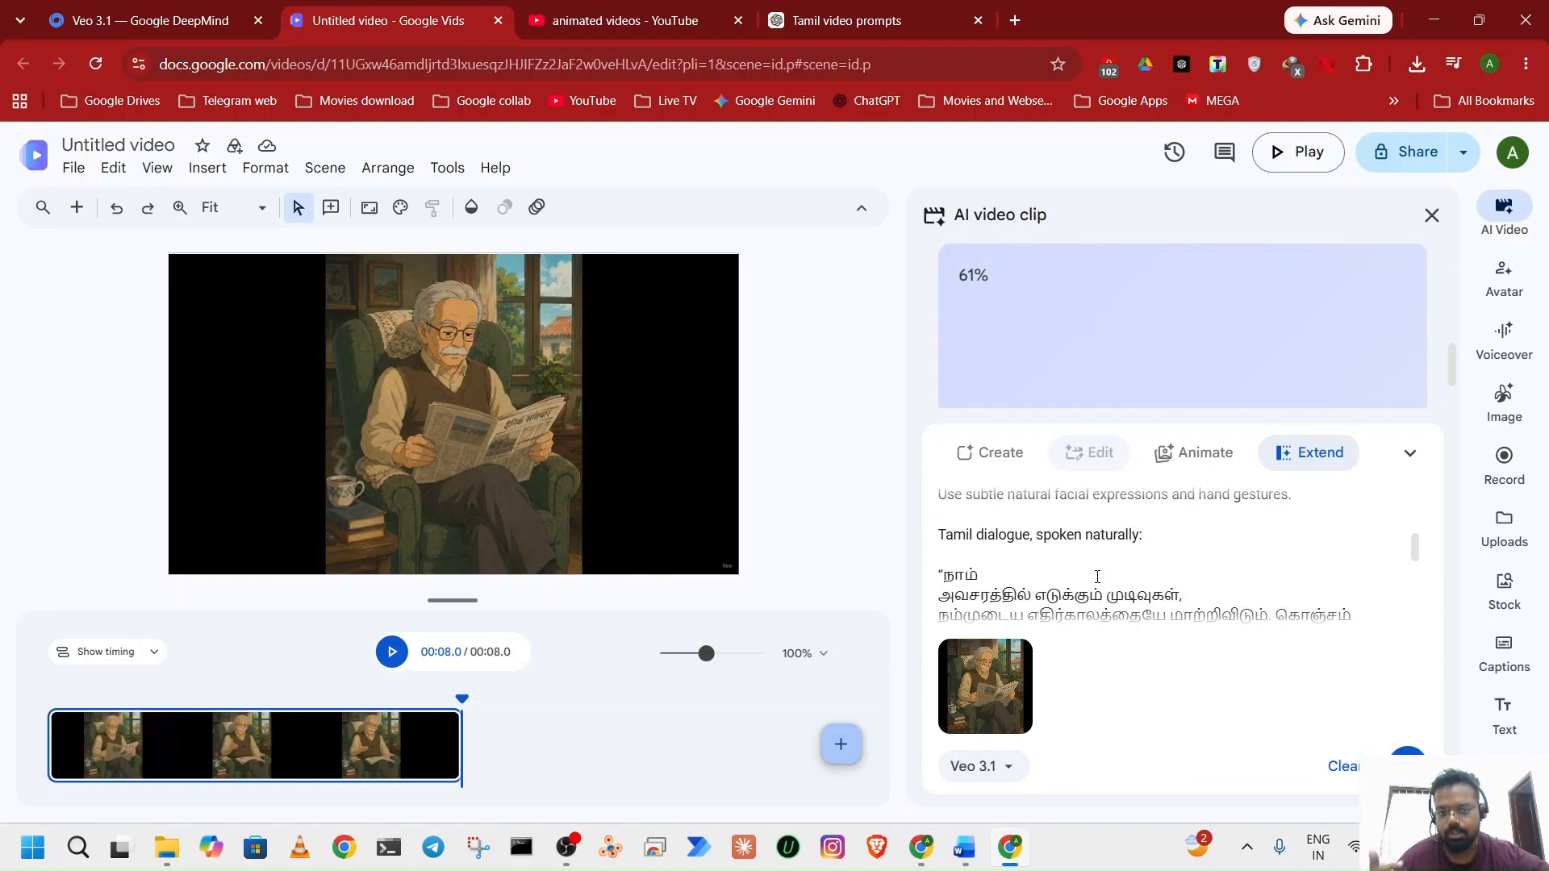
pyautogui.scroll(1, 1097, 577)
pyautogui.scroll(-4, 1098, 577)
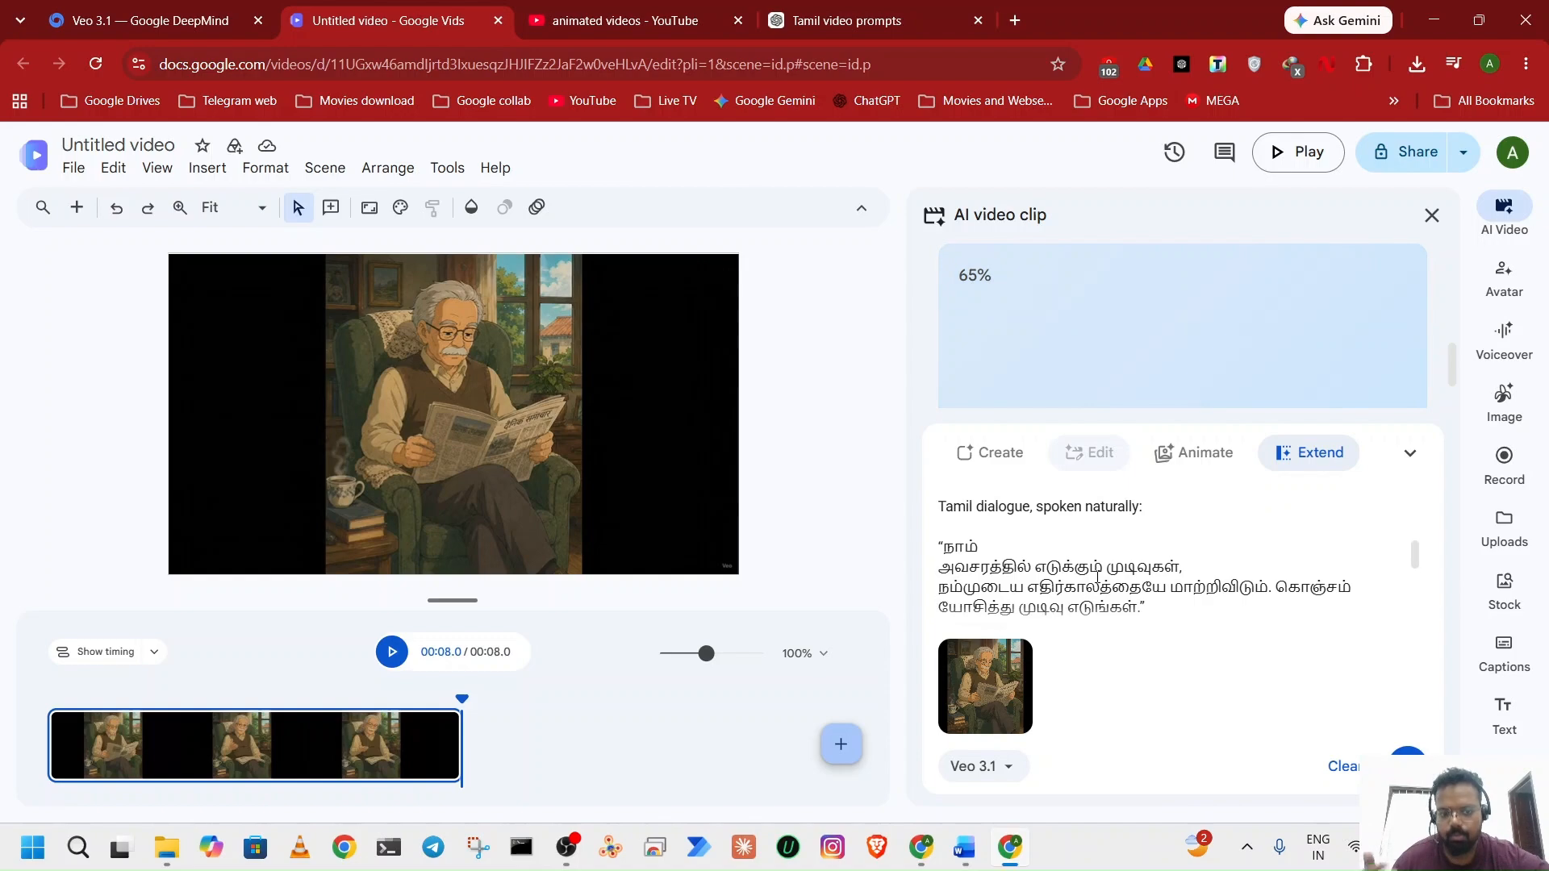
pyautogui.scroll(-1, 1097, 577)
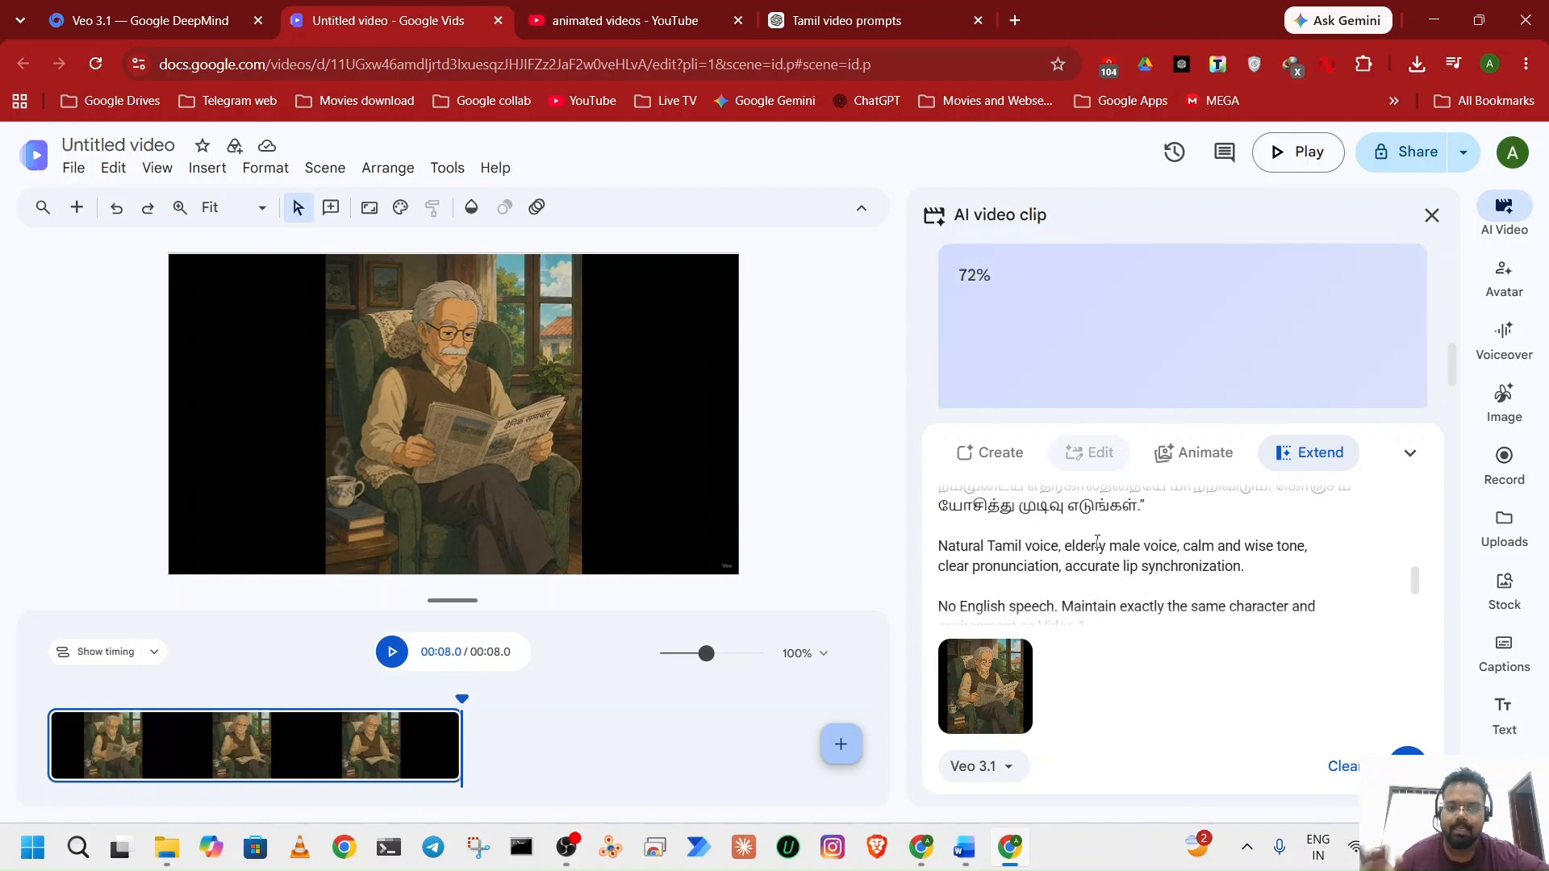
pyautogui.scroll(-1, 1162, 542)
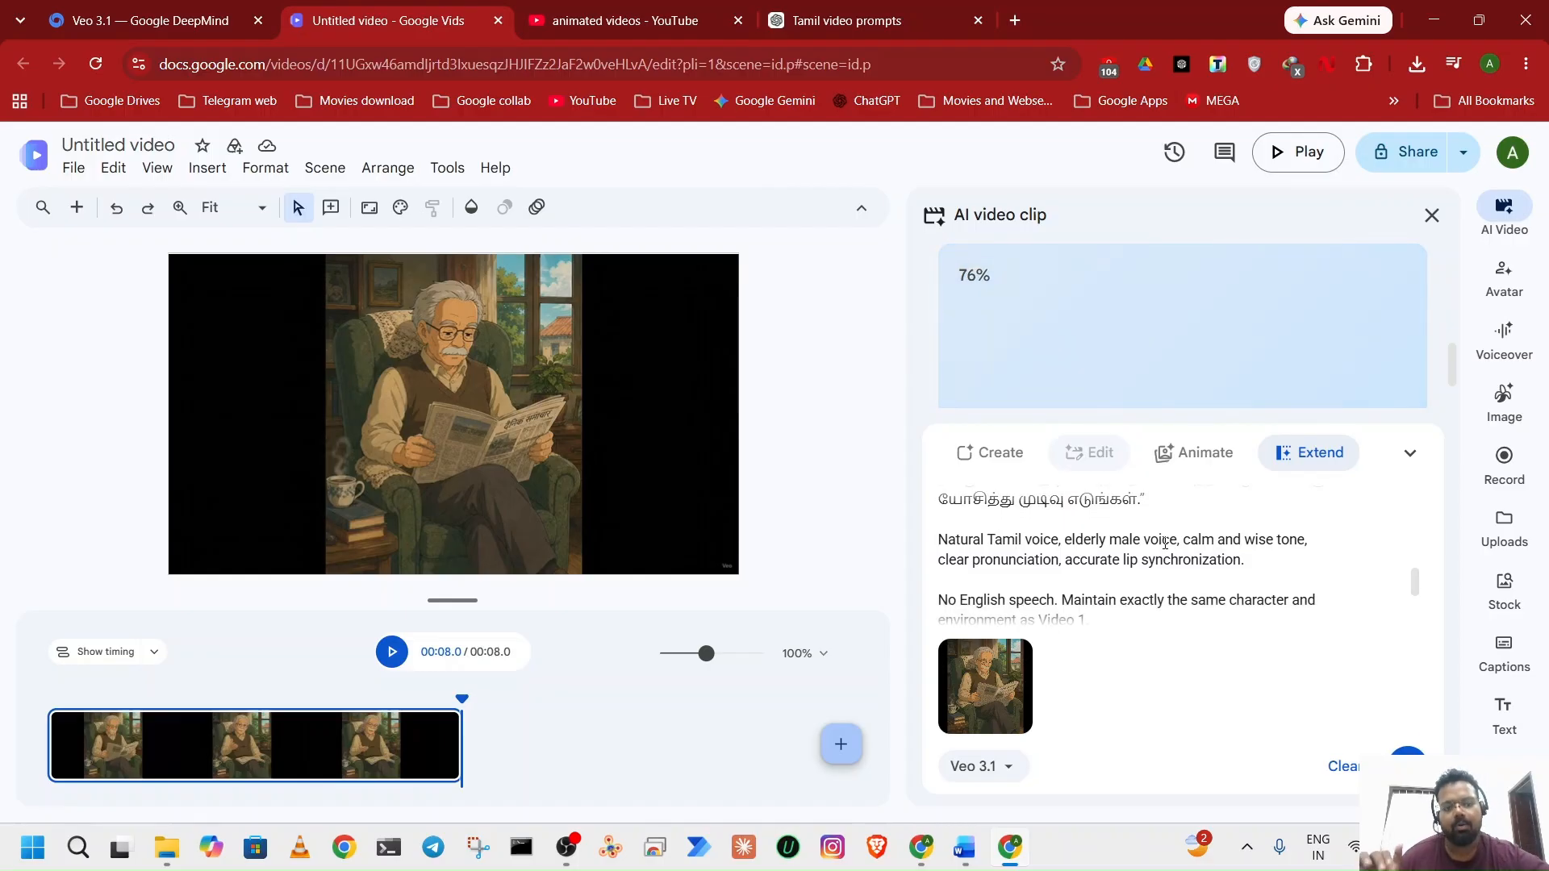
pyautogui.scroll(-1, 1165, 542)
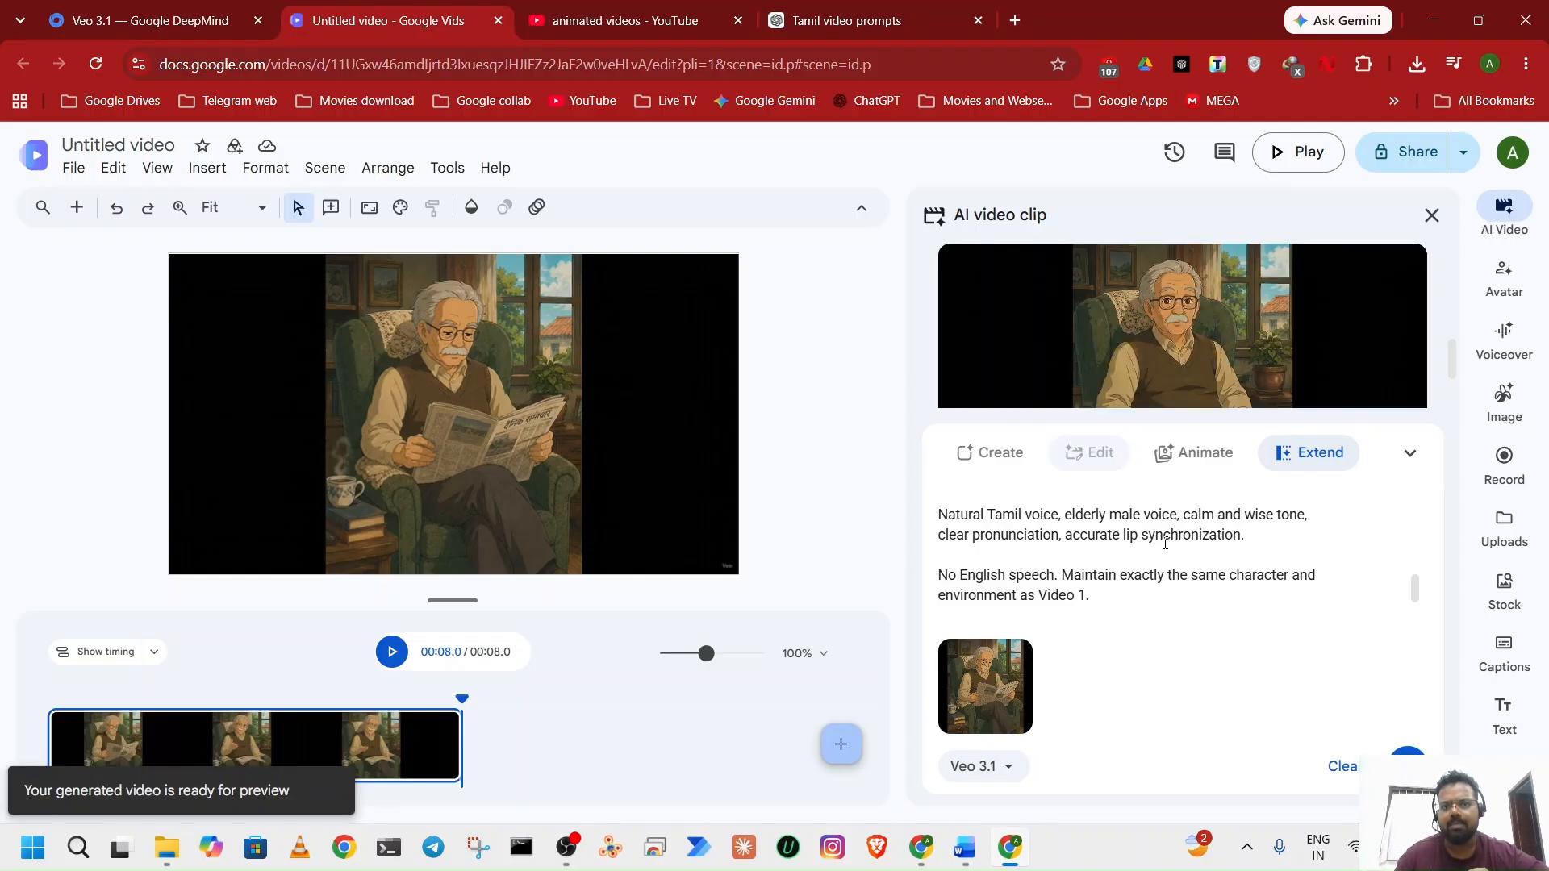
pyautogui.click(1412, 455)
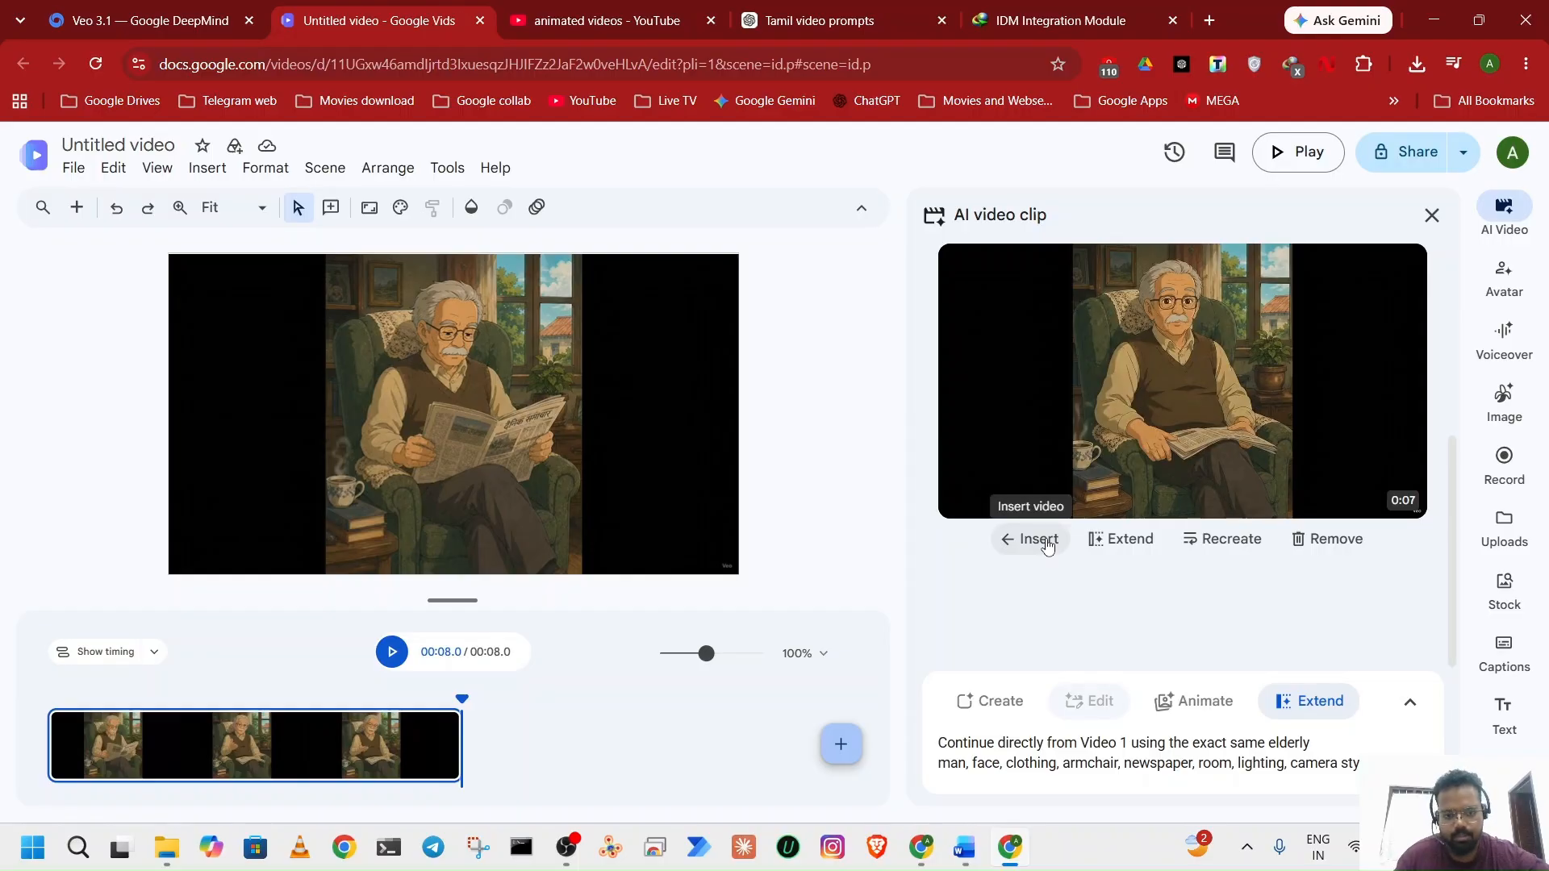
# Insert the generated continuation clip in a new scene after the first clip and play it on the timeline.
pyautogui.click(1041, 540)
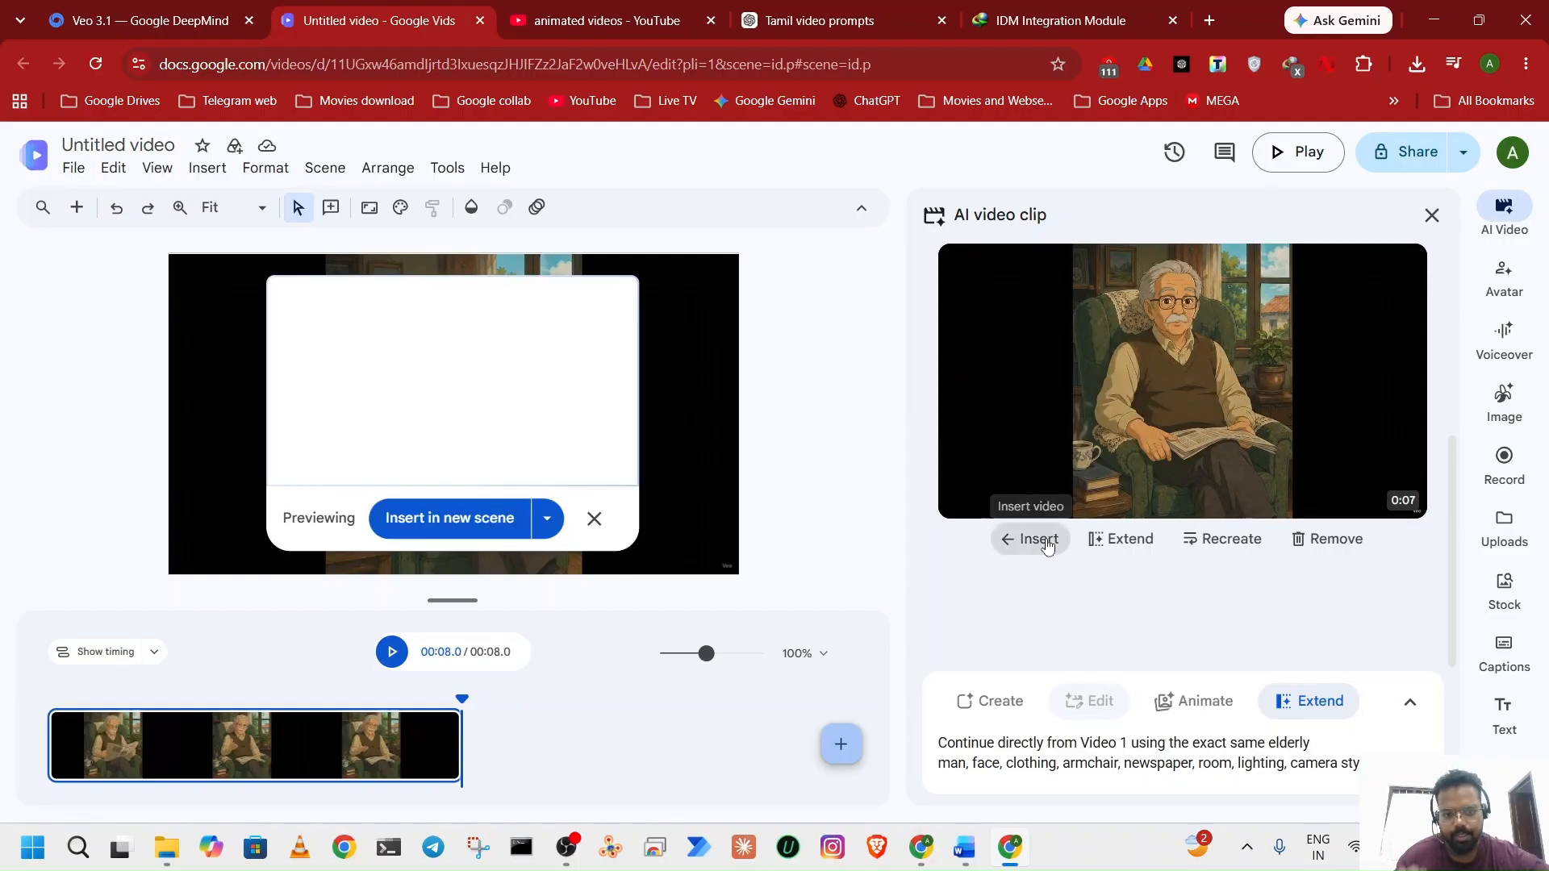
pyautogui.click(459, 517)
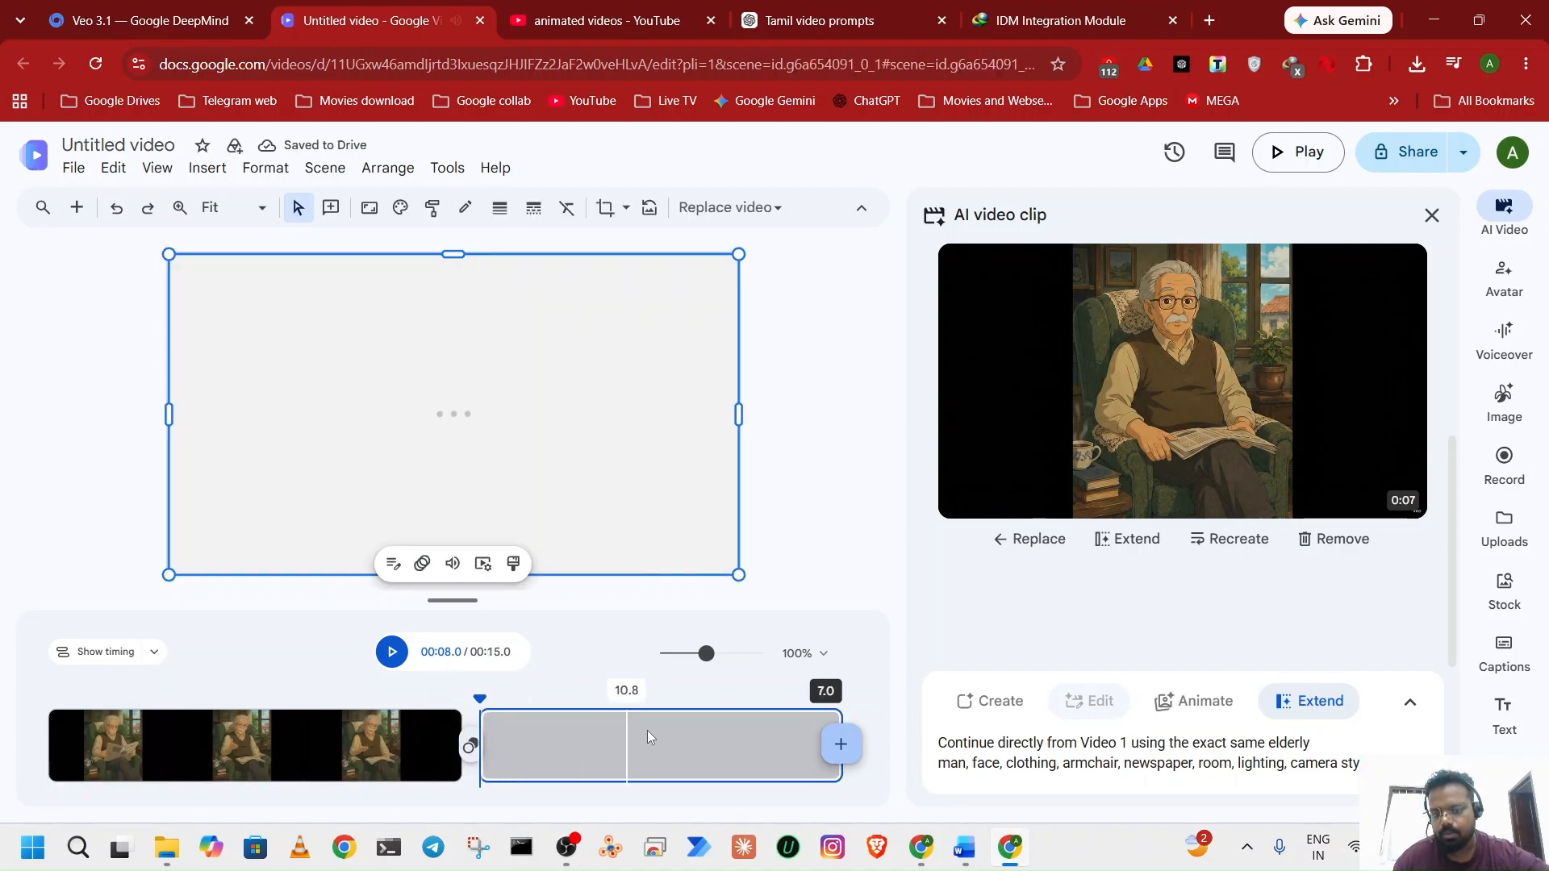
pyautogui.click(392, 653)
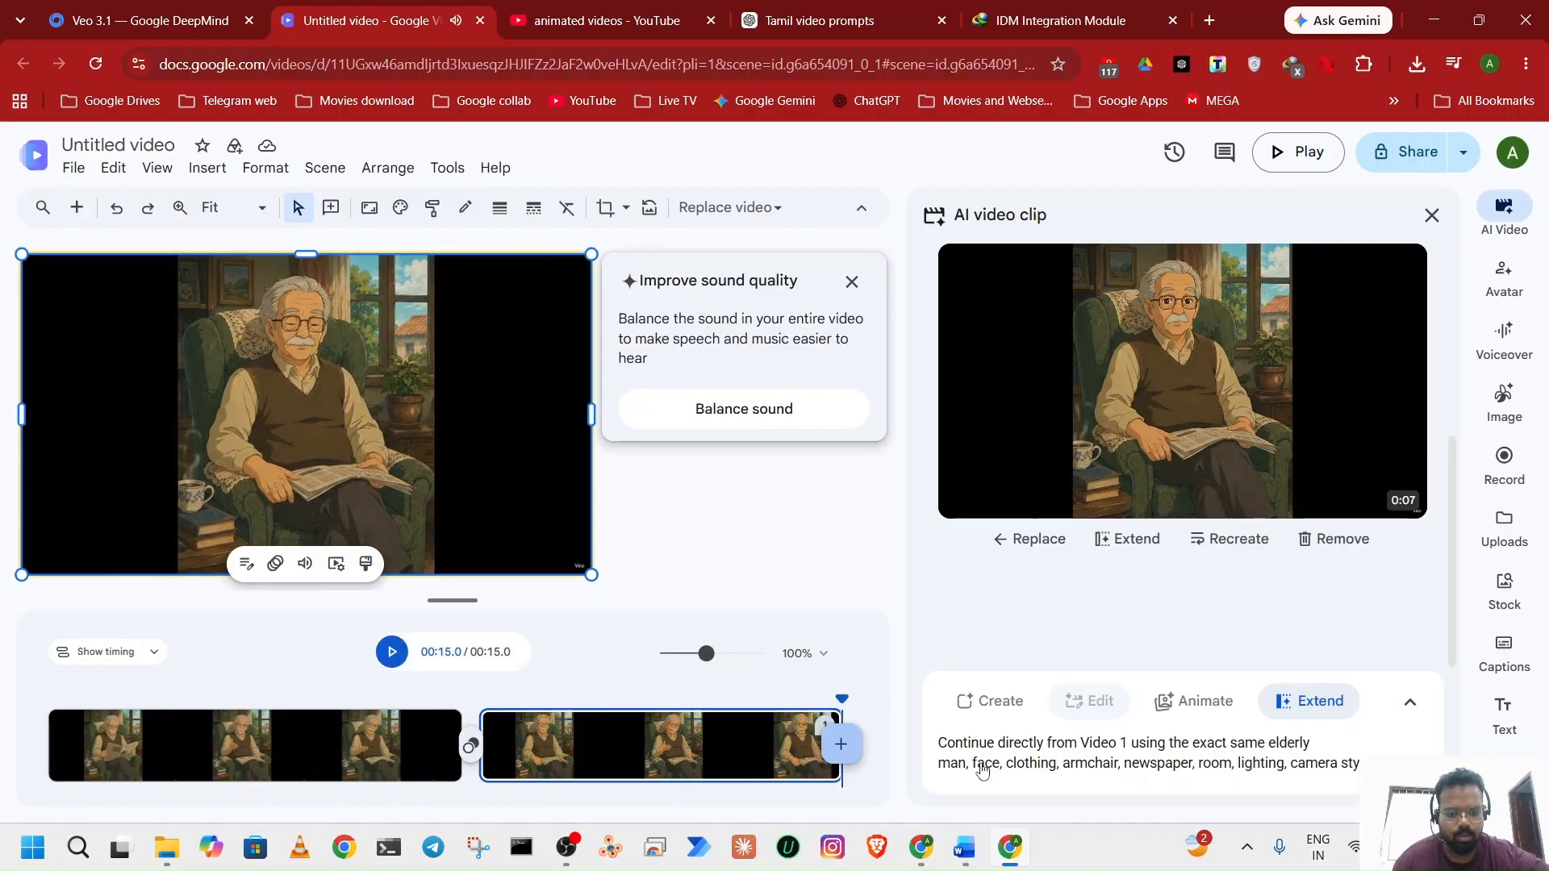
# Check the Tamil dialogue in the Video 2 prompt, dismiss the sound quality suggestion, and collapse the prompt.
pyautogui.click(1409, 707)
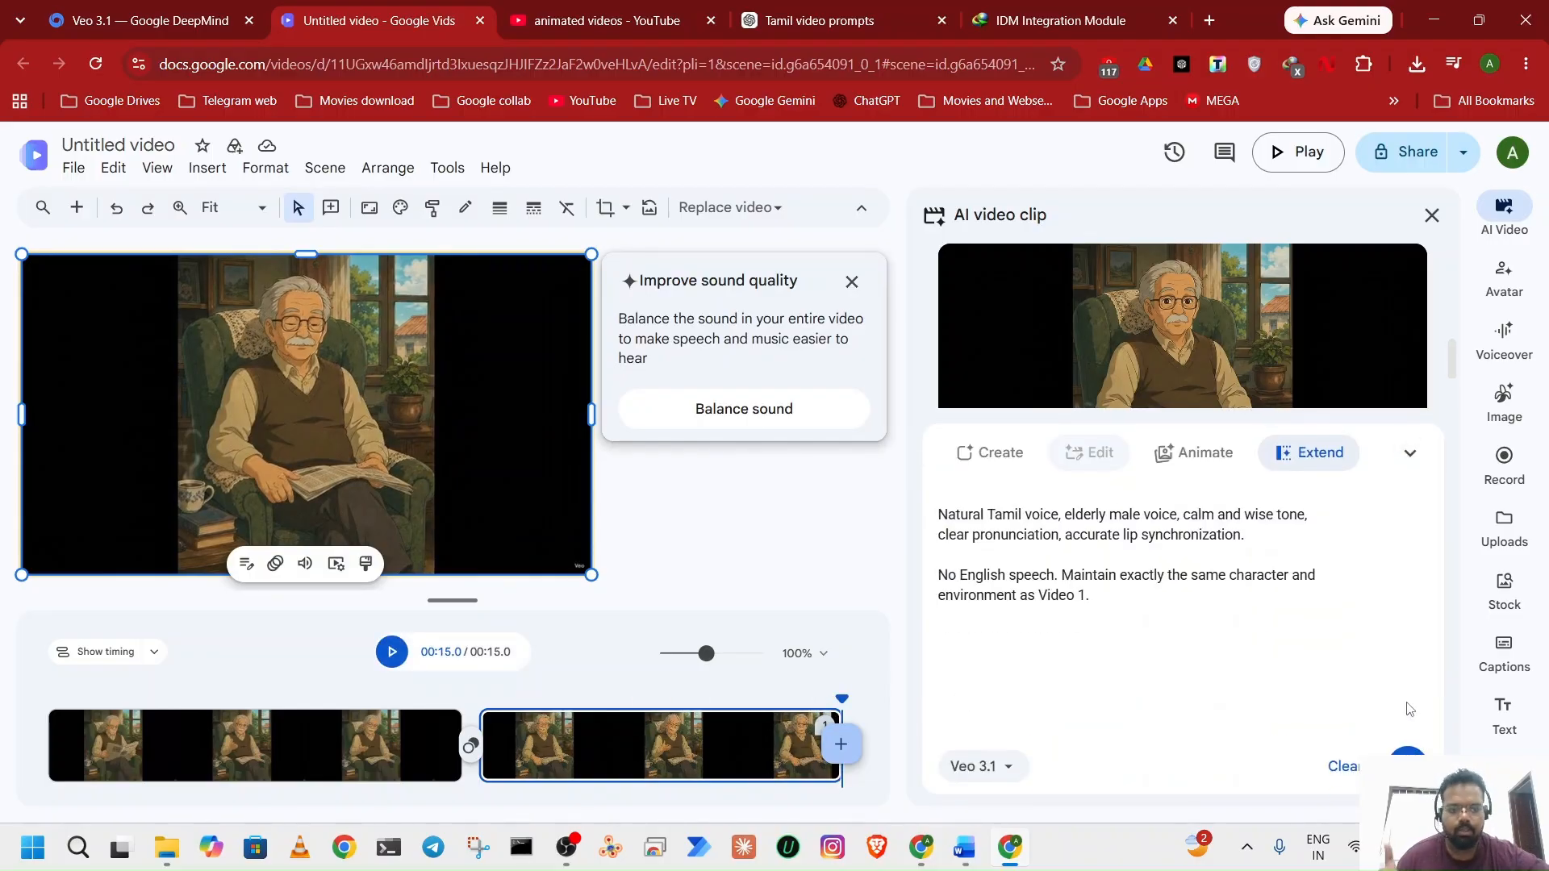
pyautogui.scroll(2, 1172, 590)
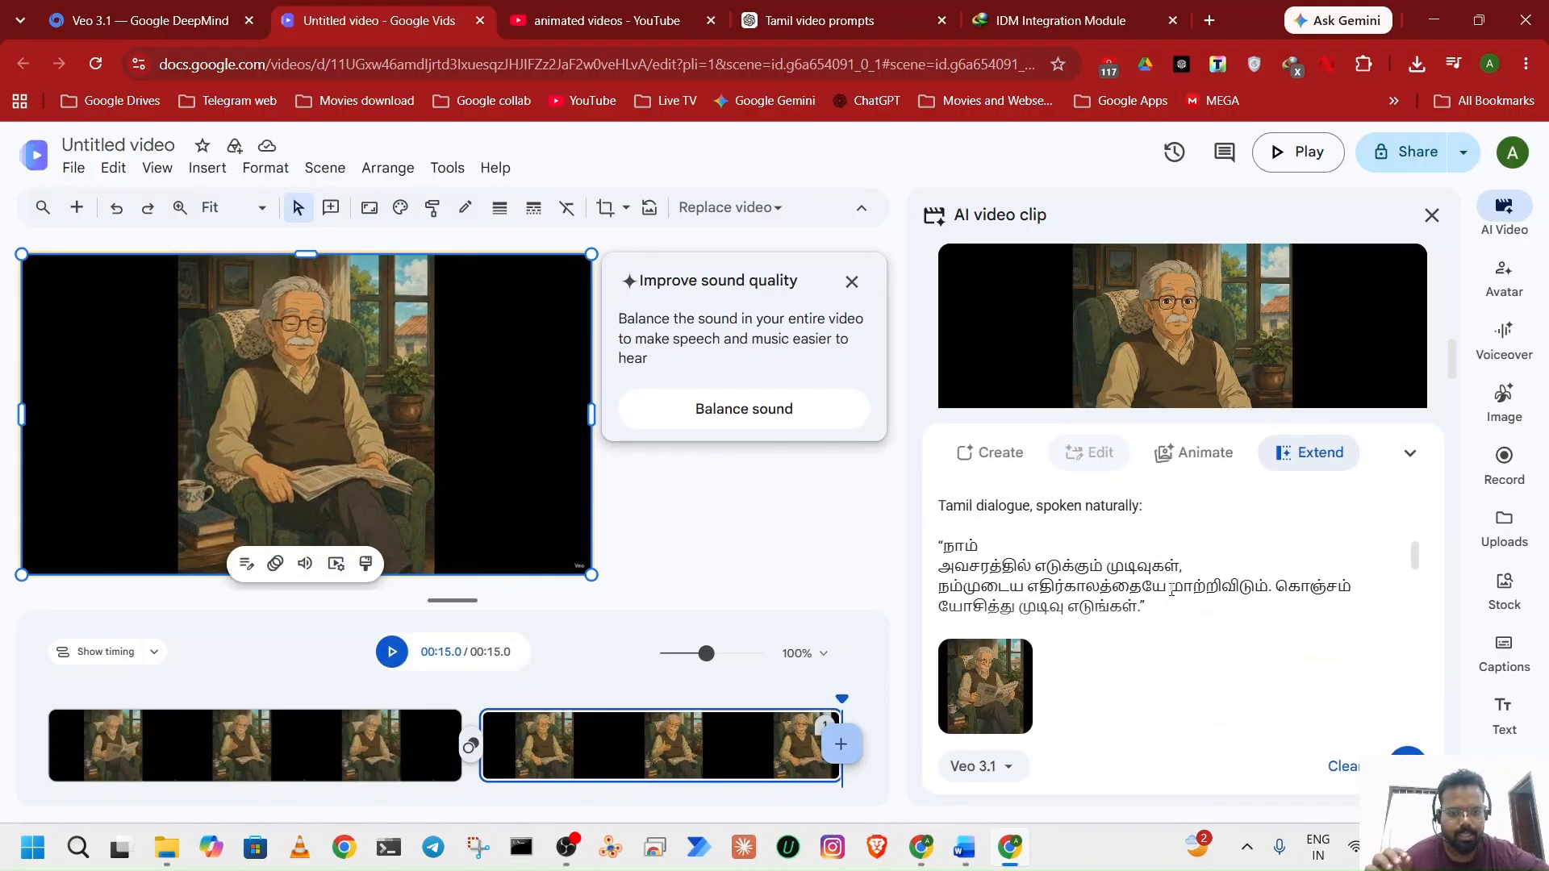
pyautogui.scroll(-1, 1172, 590)
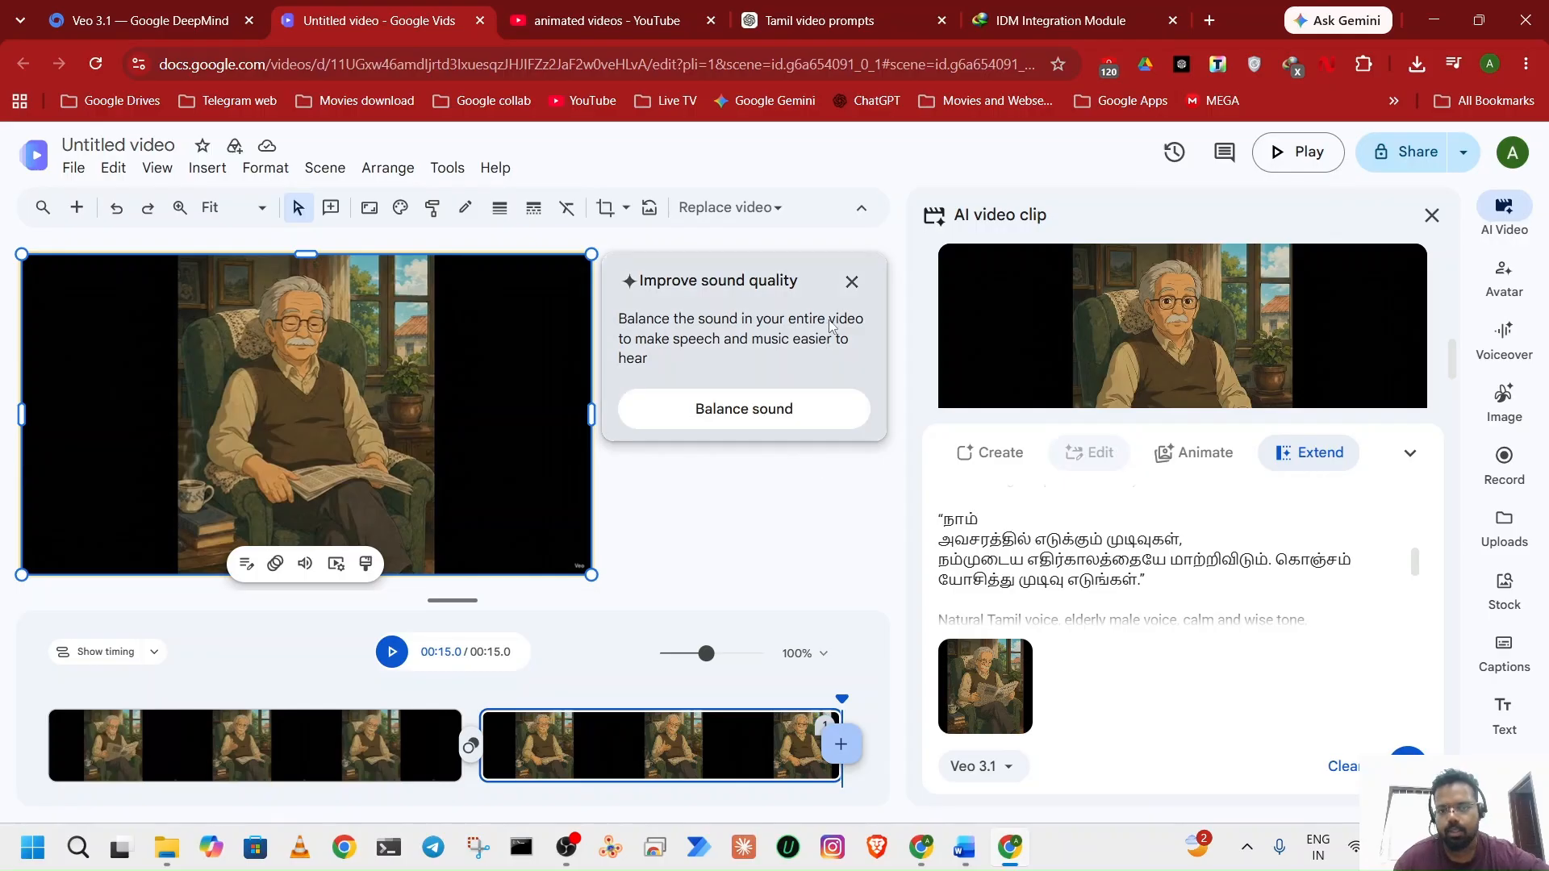
pyautogui.click(852, 282)
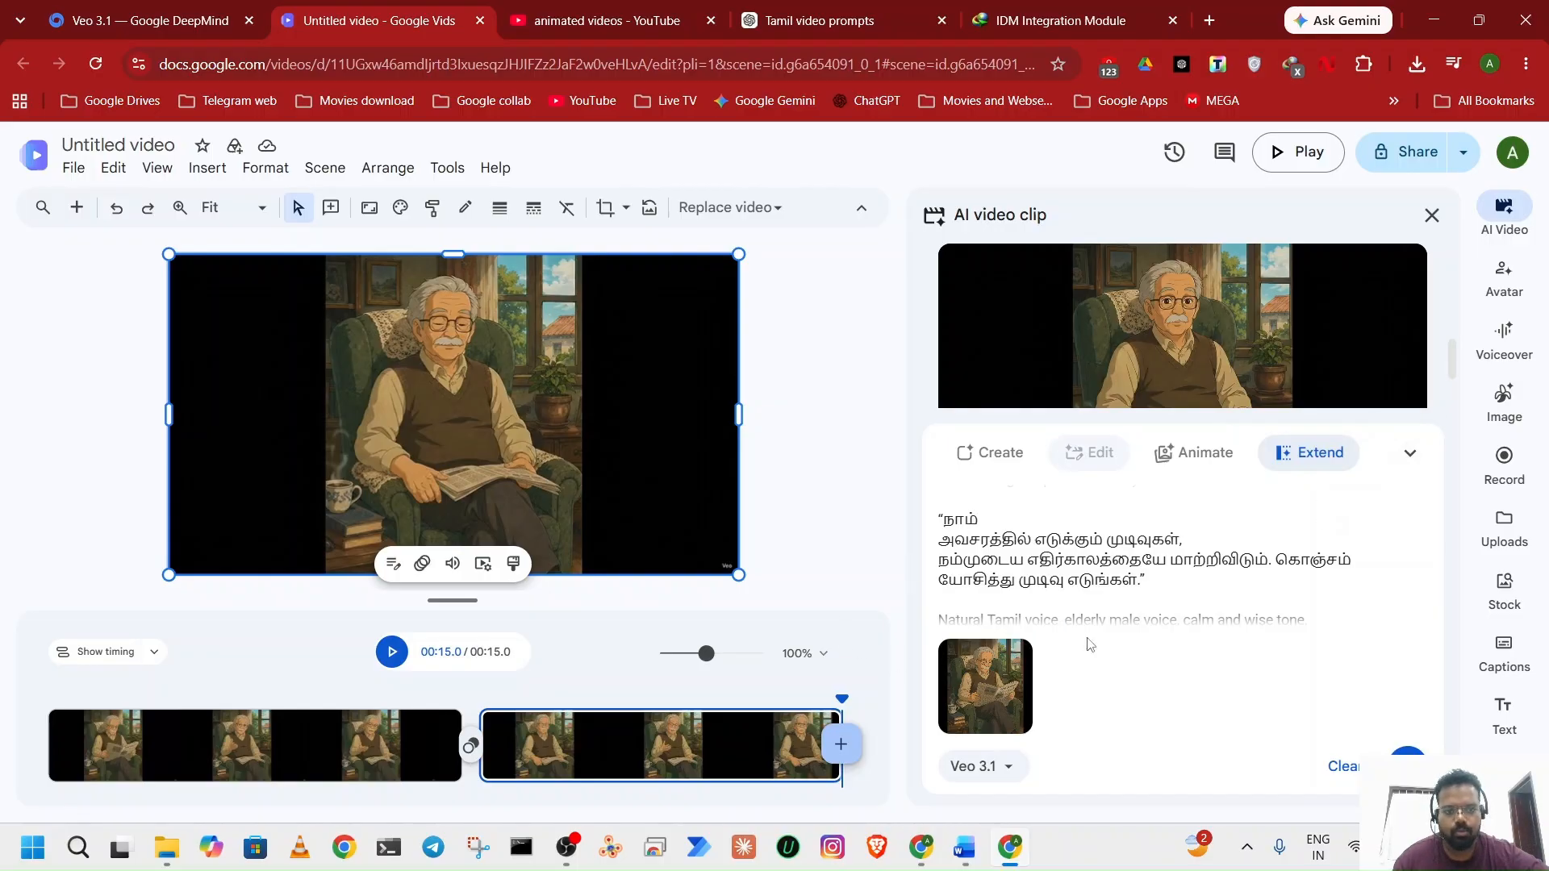
pyautogui.click(1404, 457)
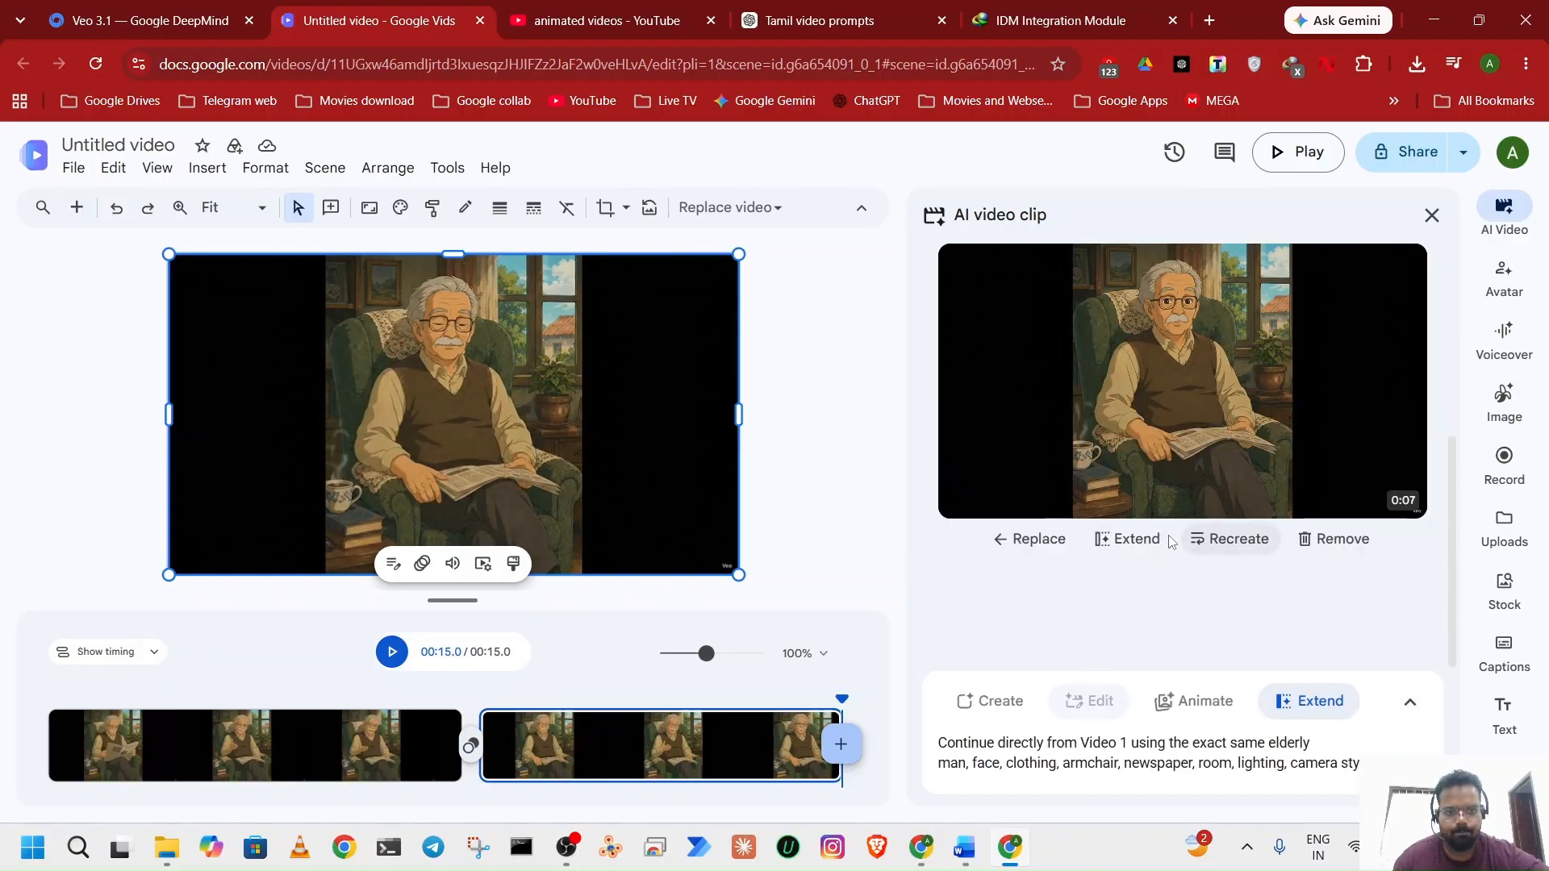
# Start extending the continuation clip and clear the Video 2 text from its extension description.
pyautogui.click(1121, 560)
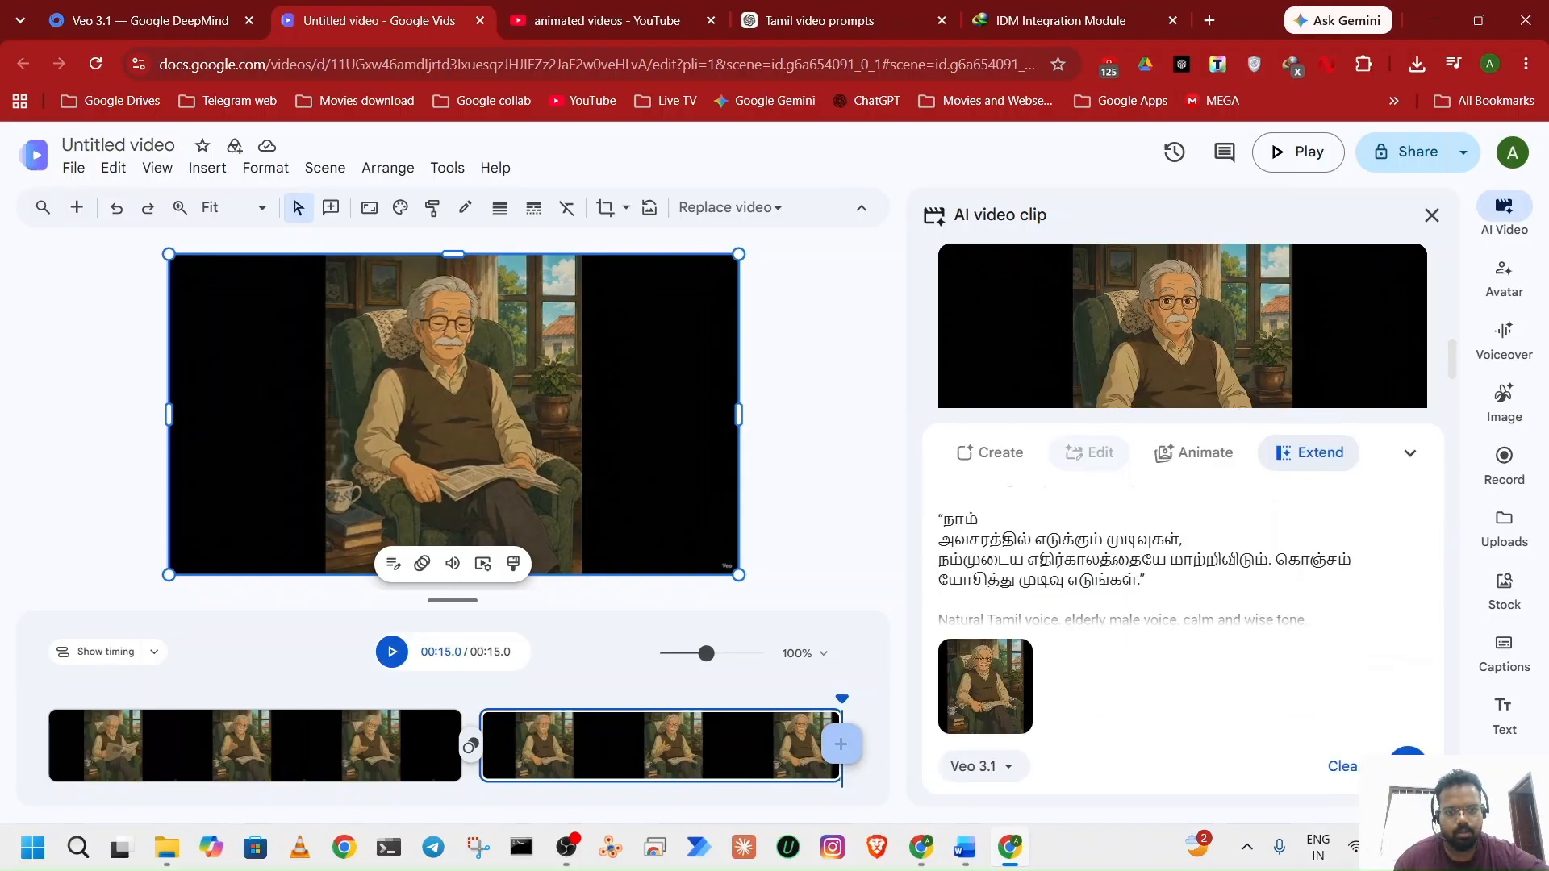
pyautogui.hotkey('ctrl', 'a')
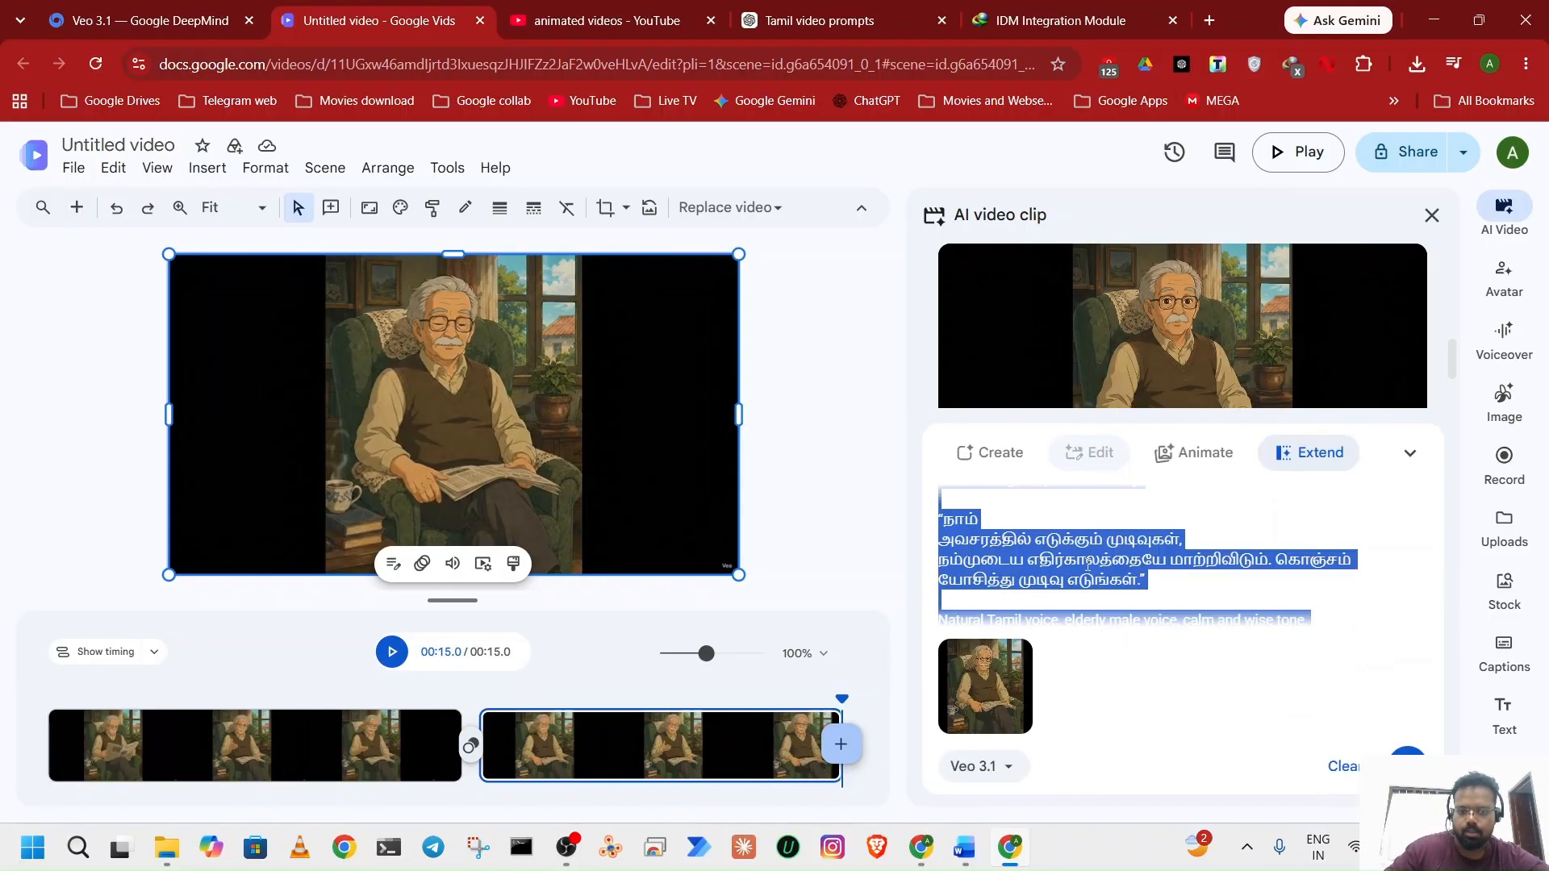
pyautogui.press('BackSpace')
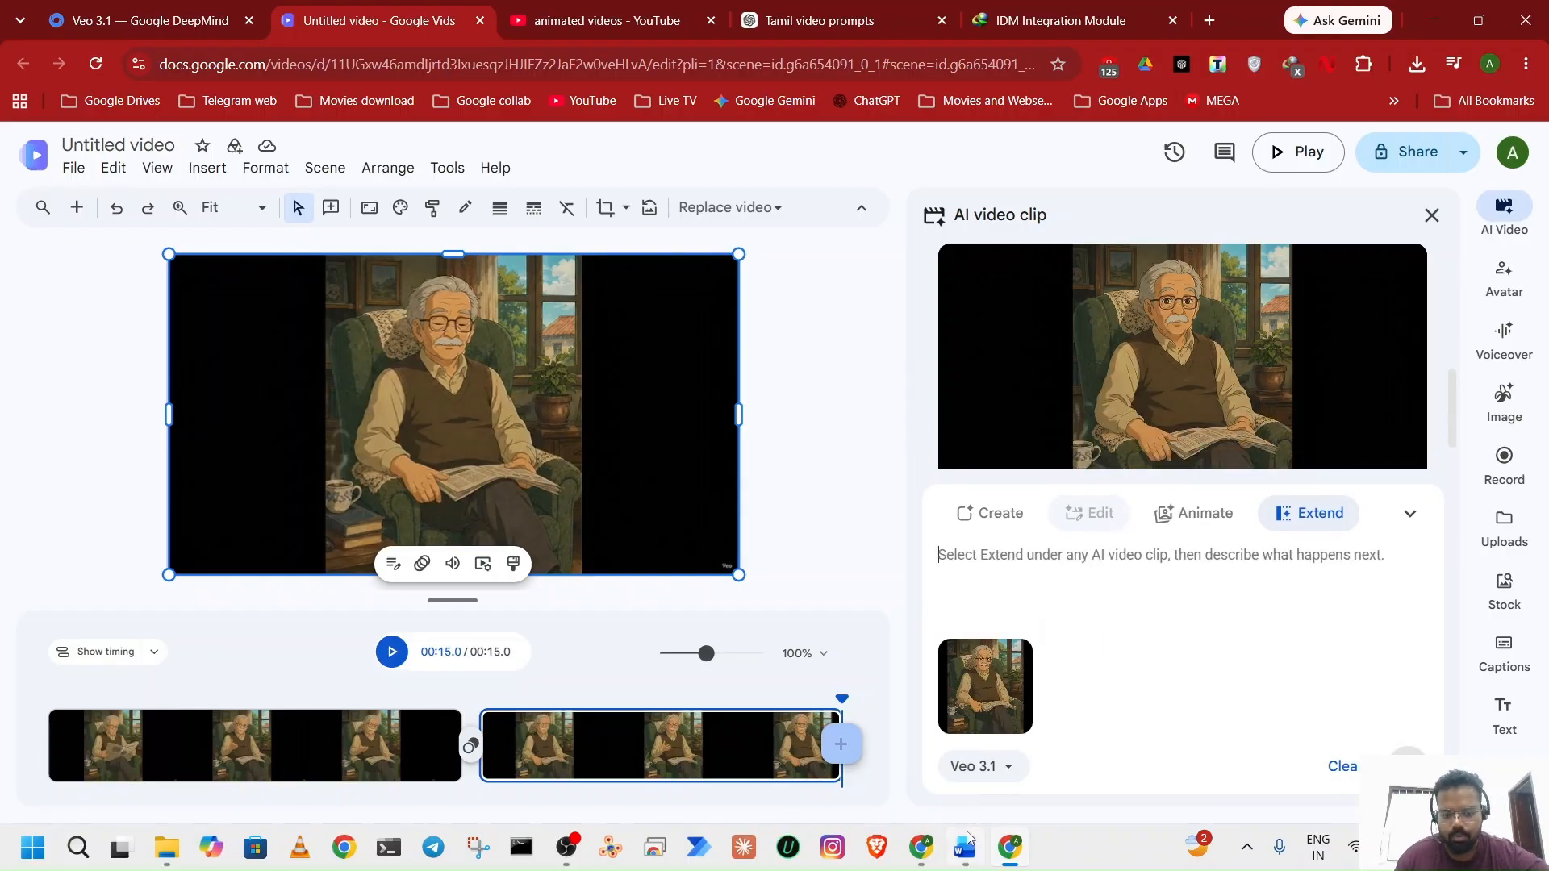
# Copy the full Video 3 generation prompt text, without its headings, from tamil2 prompt.docx in Word and paste it as the extension description in Google Vids.
pyautogui.click(965, 852)
pyautogui.scroll(-5, 865, 632)
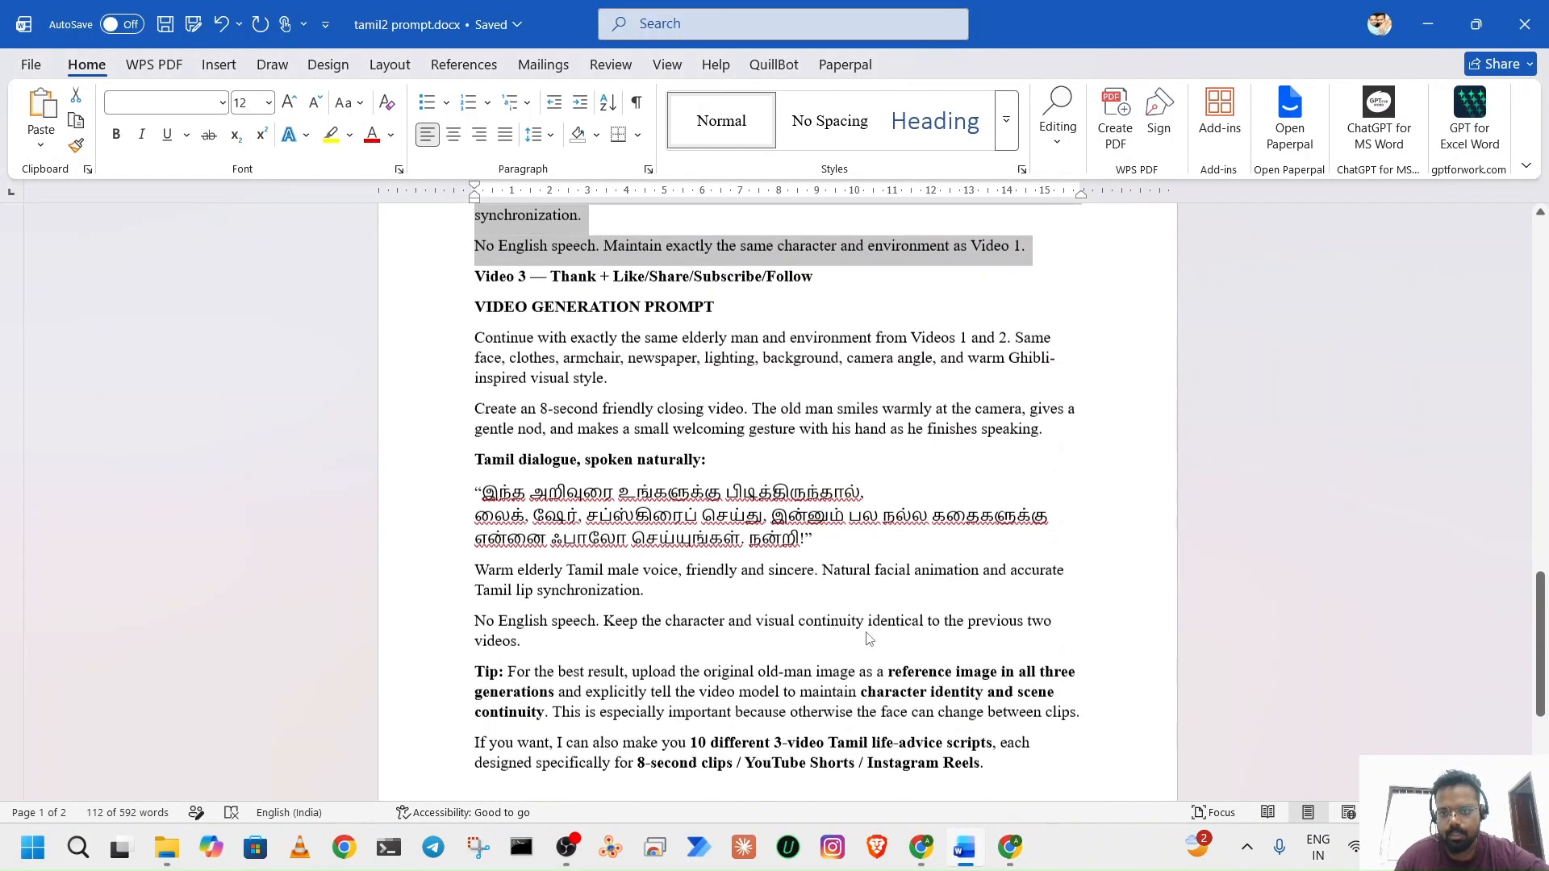
pyautogui.moveTo(480, 339); pyautogui.dragTo(704, 602)
pyautogui.scroll(-3, 704, 603)
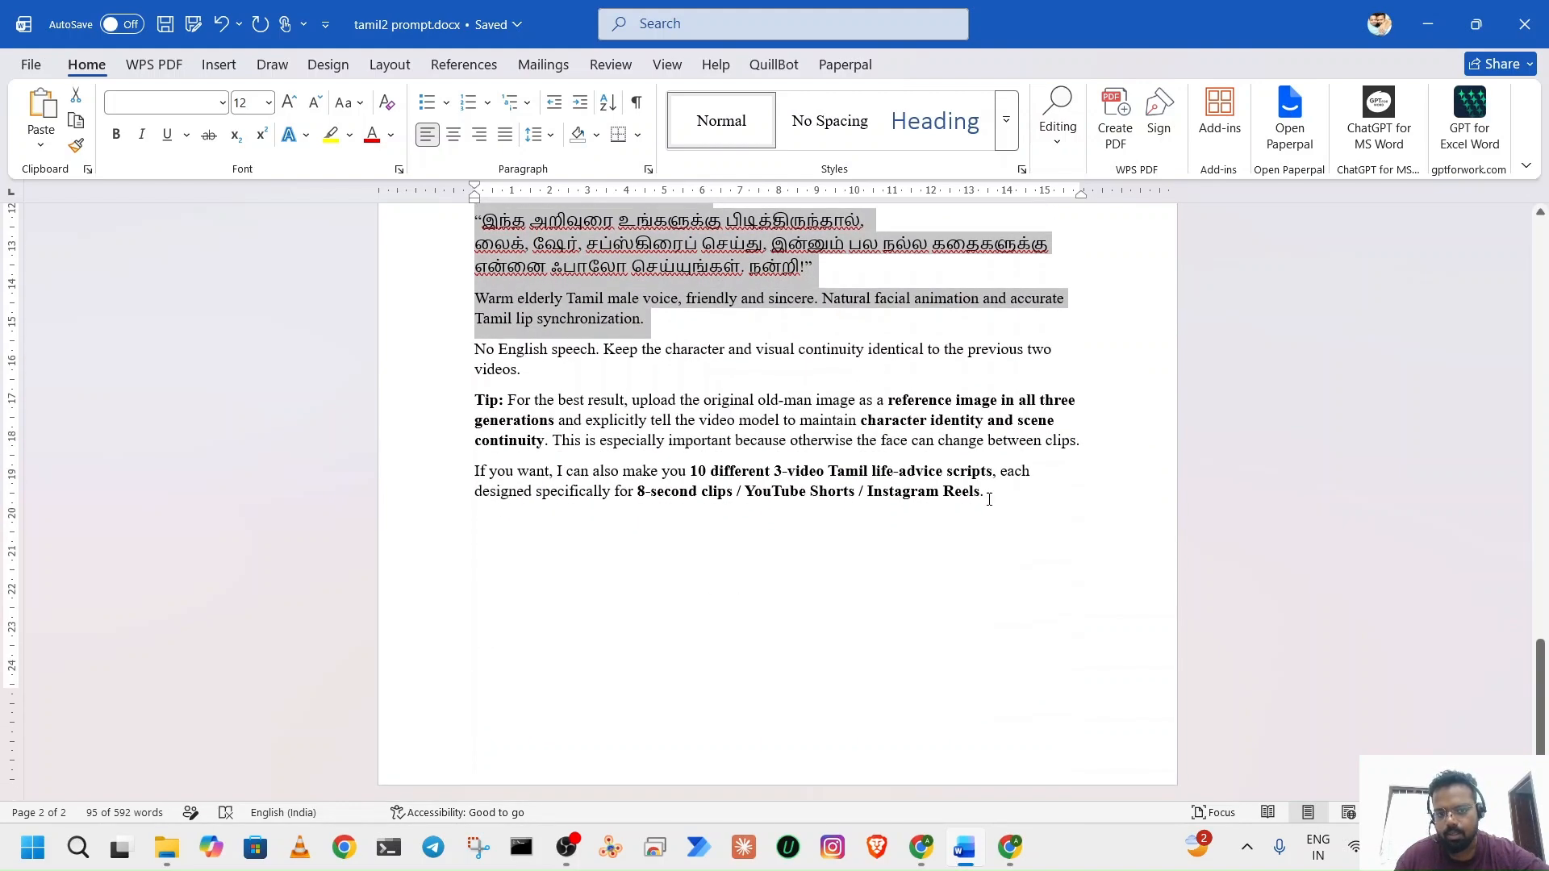
pyautogui.click(978, 494)
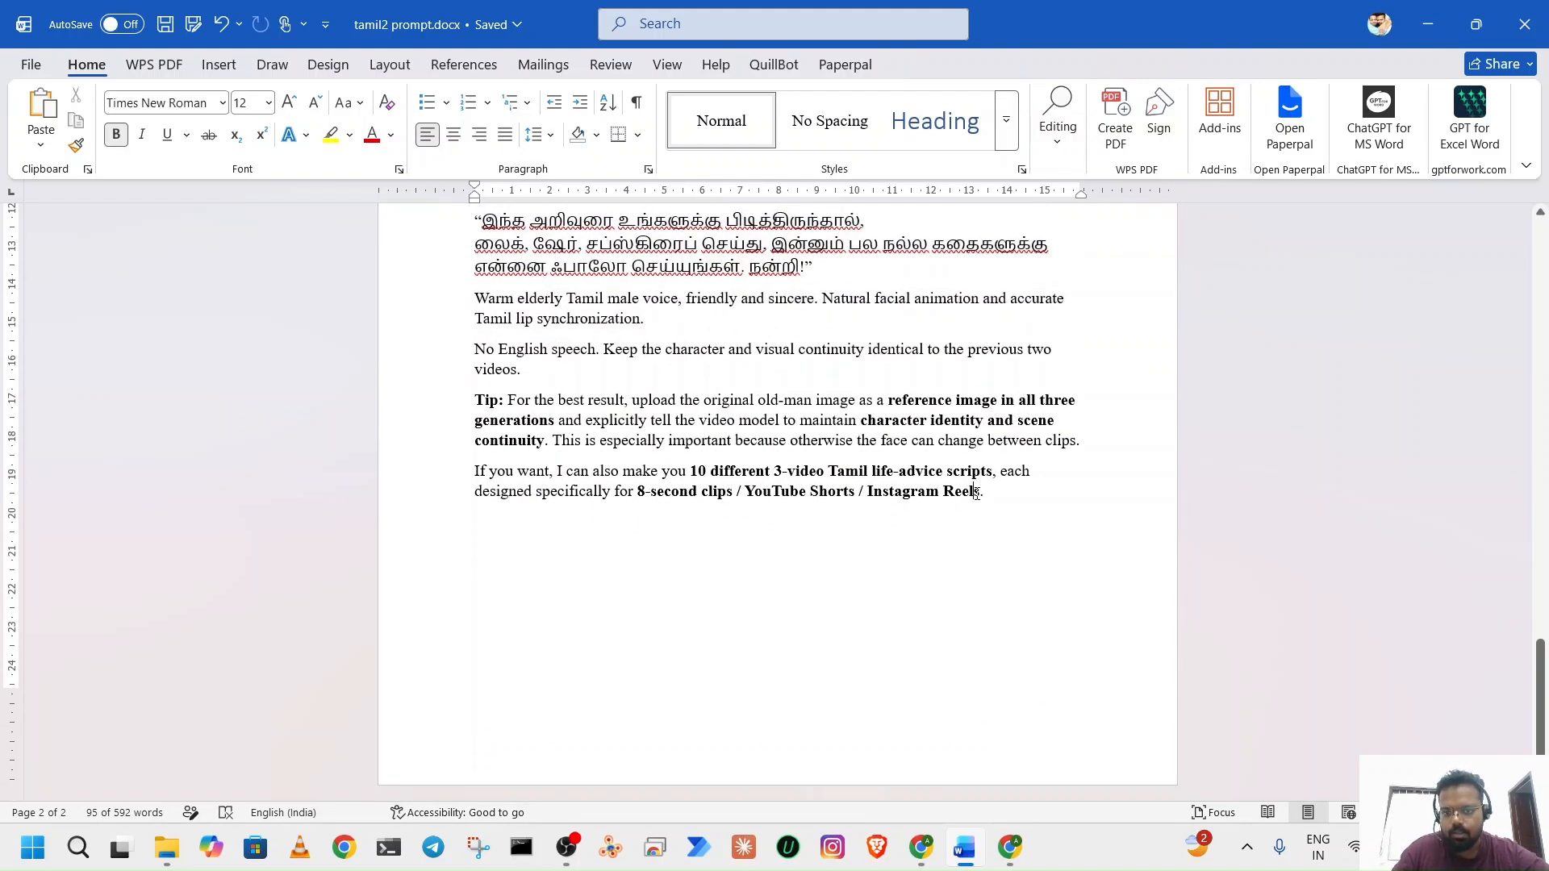
pyautogui.click(1080, 441)
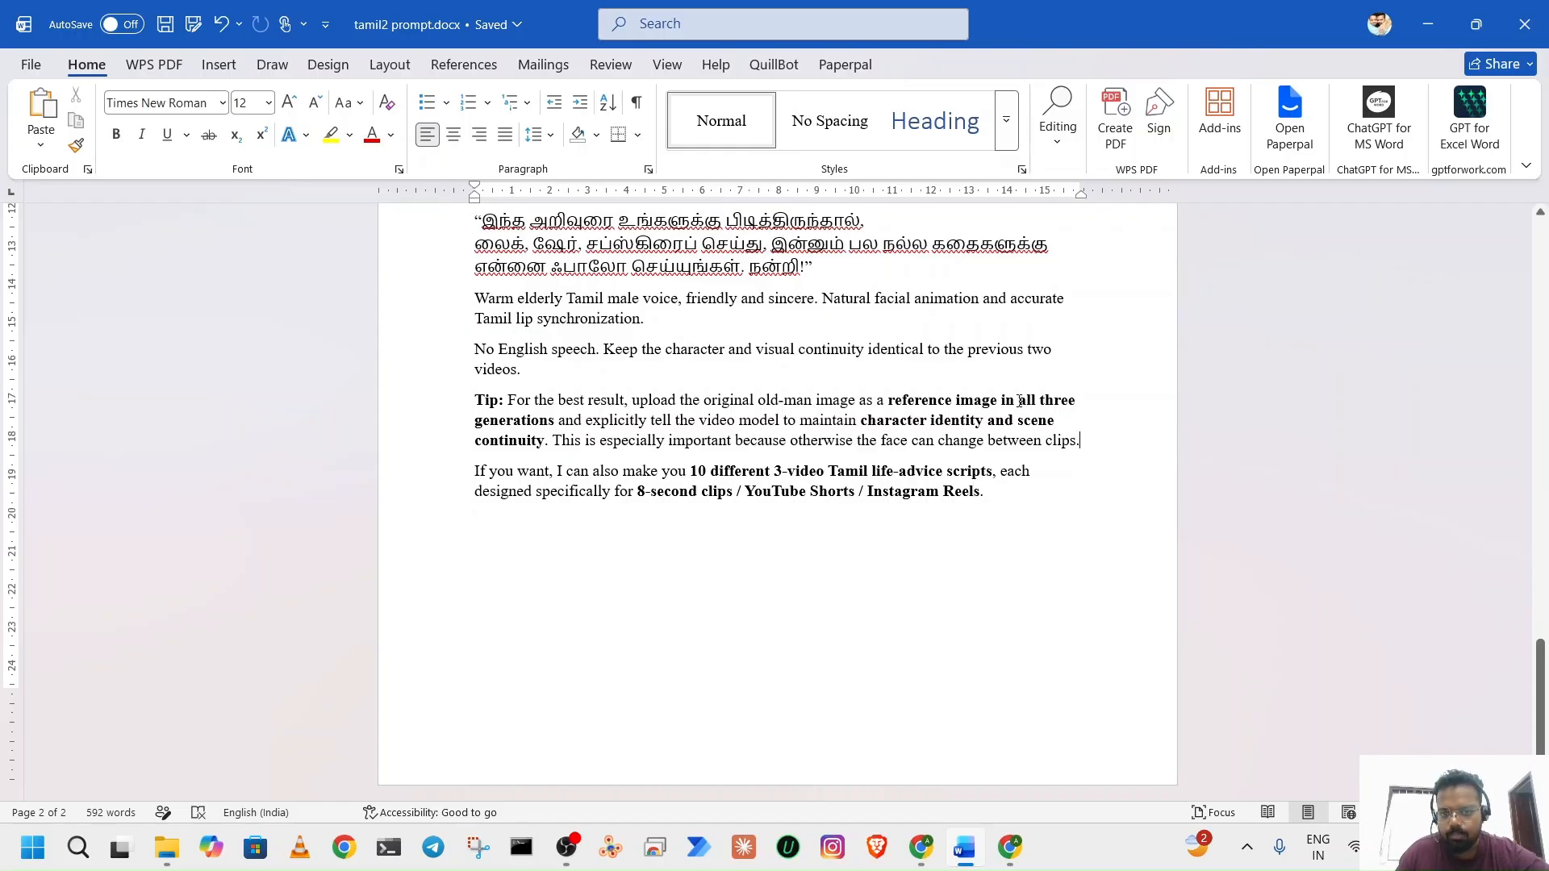
pyautogui.moveTo(526, 369); pyautogui.dragTo(476, 243)
pyautogui.scroll(2, 529, 361)
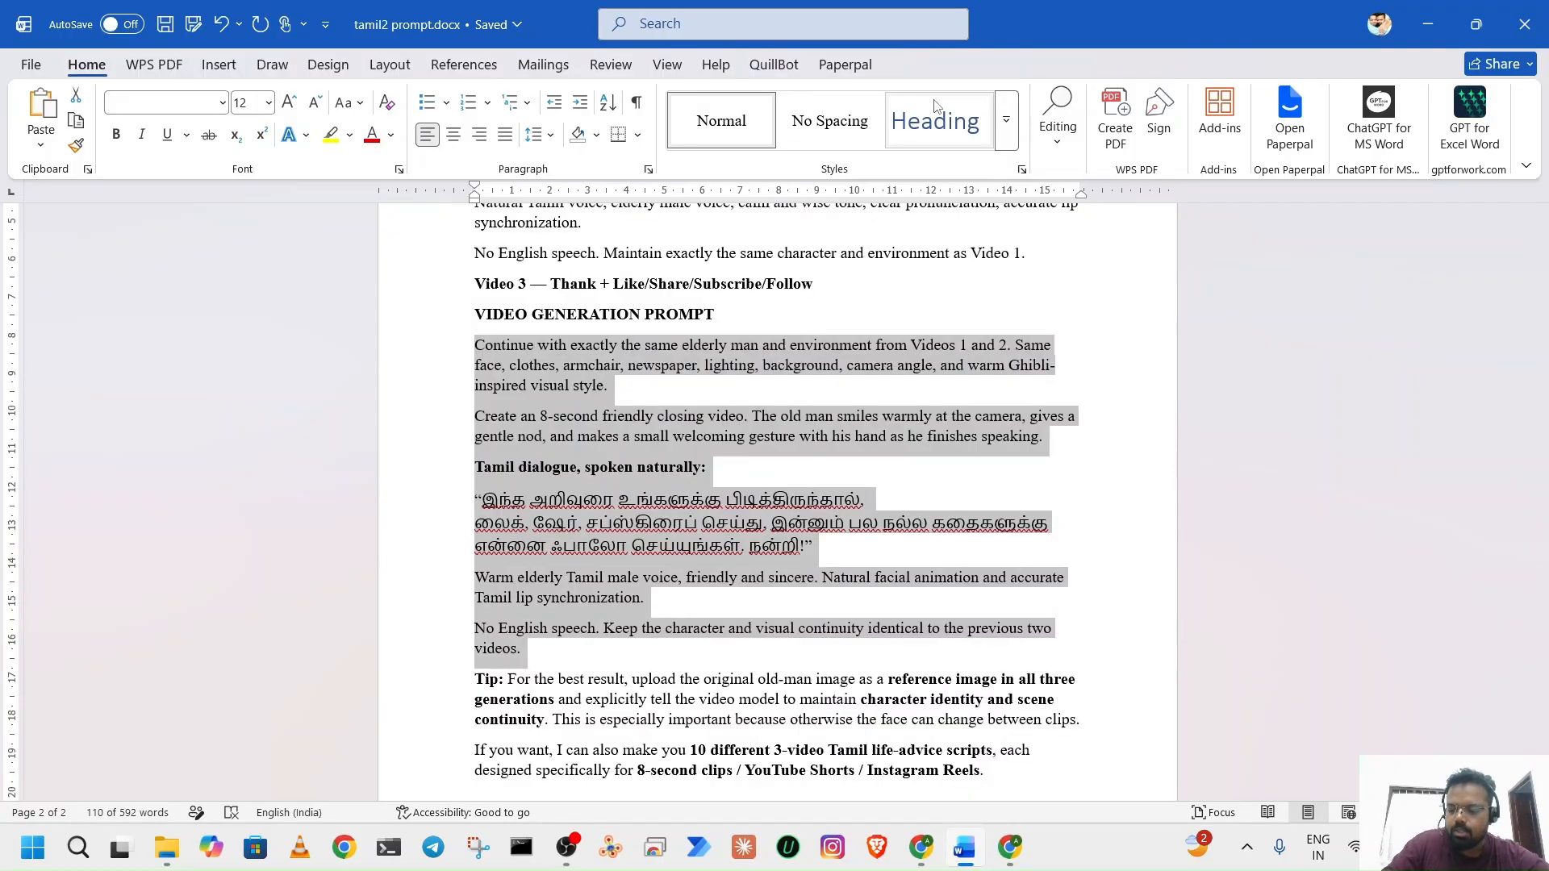
pyautogui.hotkey('alt', 'Tab')
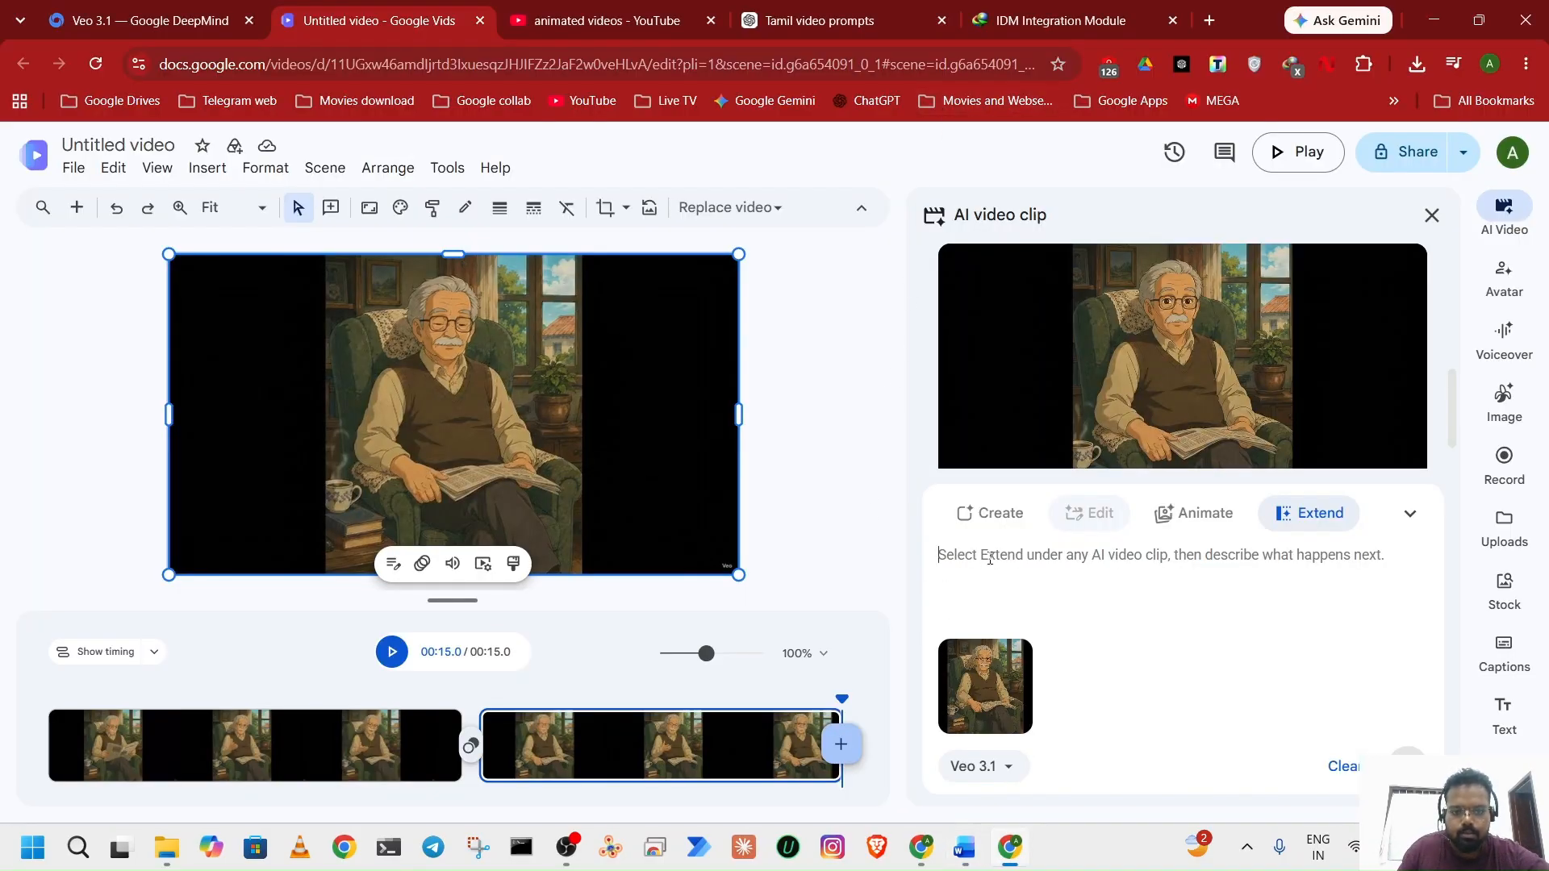
pyautogui.hotkey('ctrl', 'v')
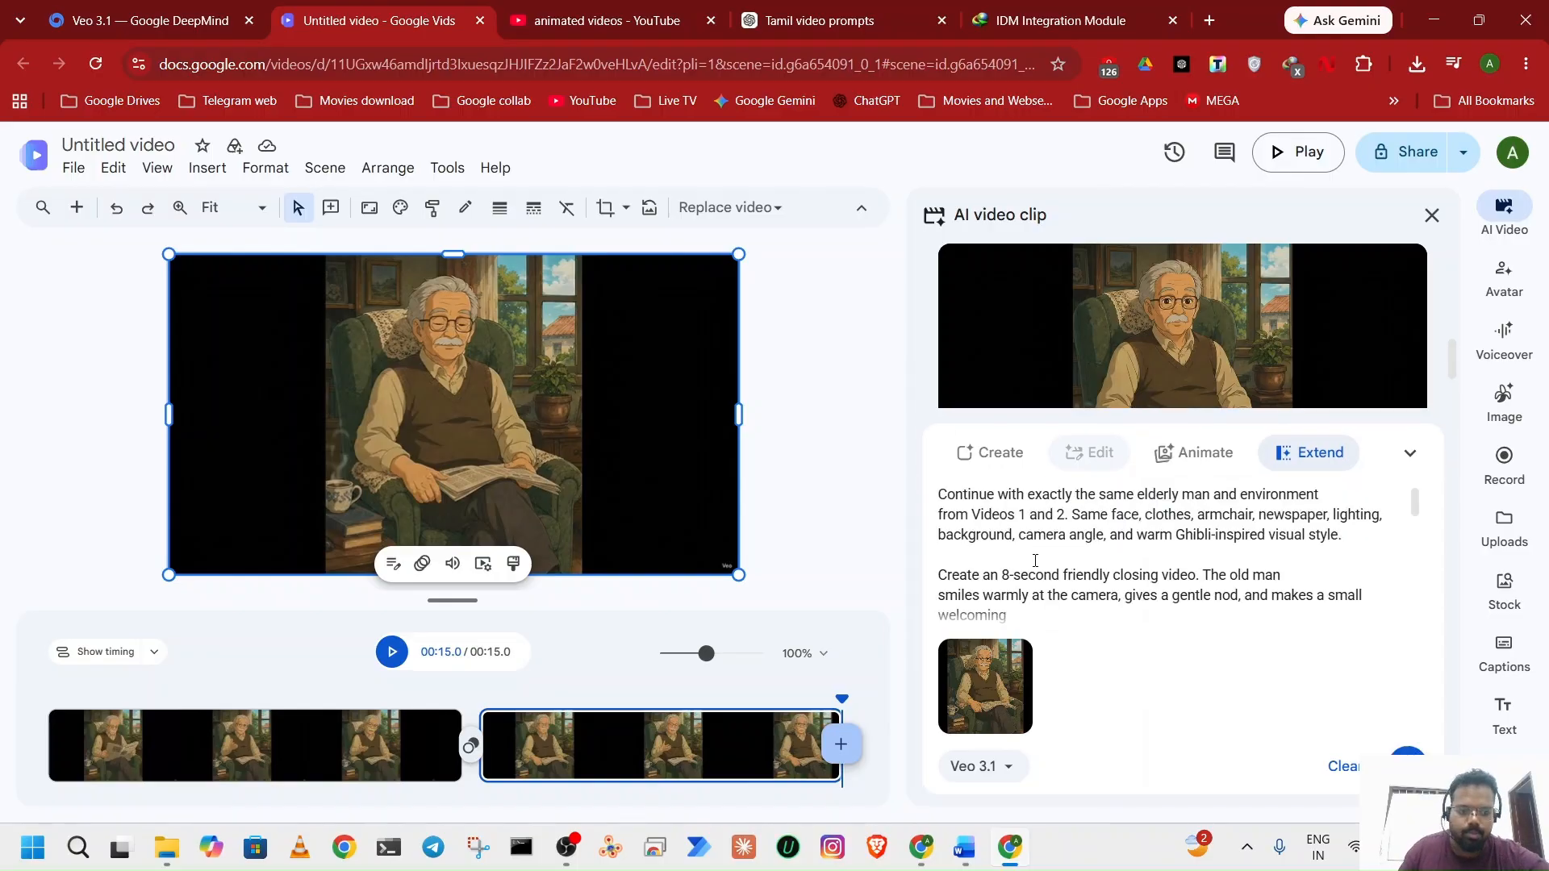
# Generate the closing clip from the Video 3 extension prompt with Veo 3.1 and insert it in a new scene at the timeline's end.
pyautogui.click(1408, 760)
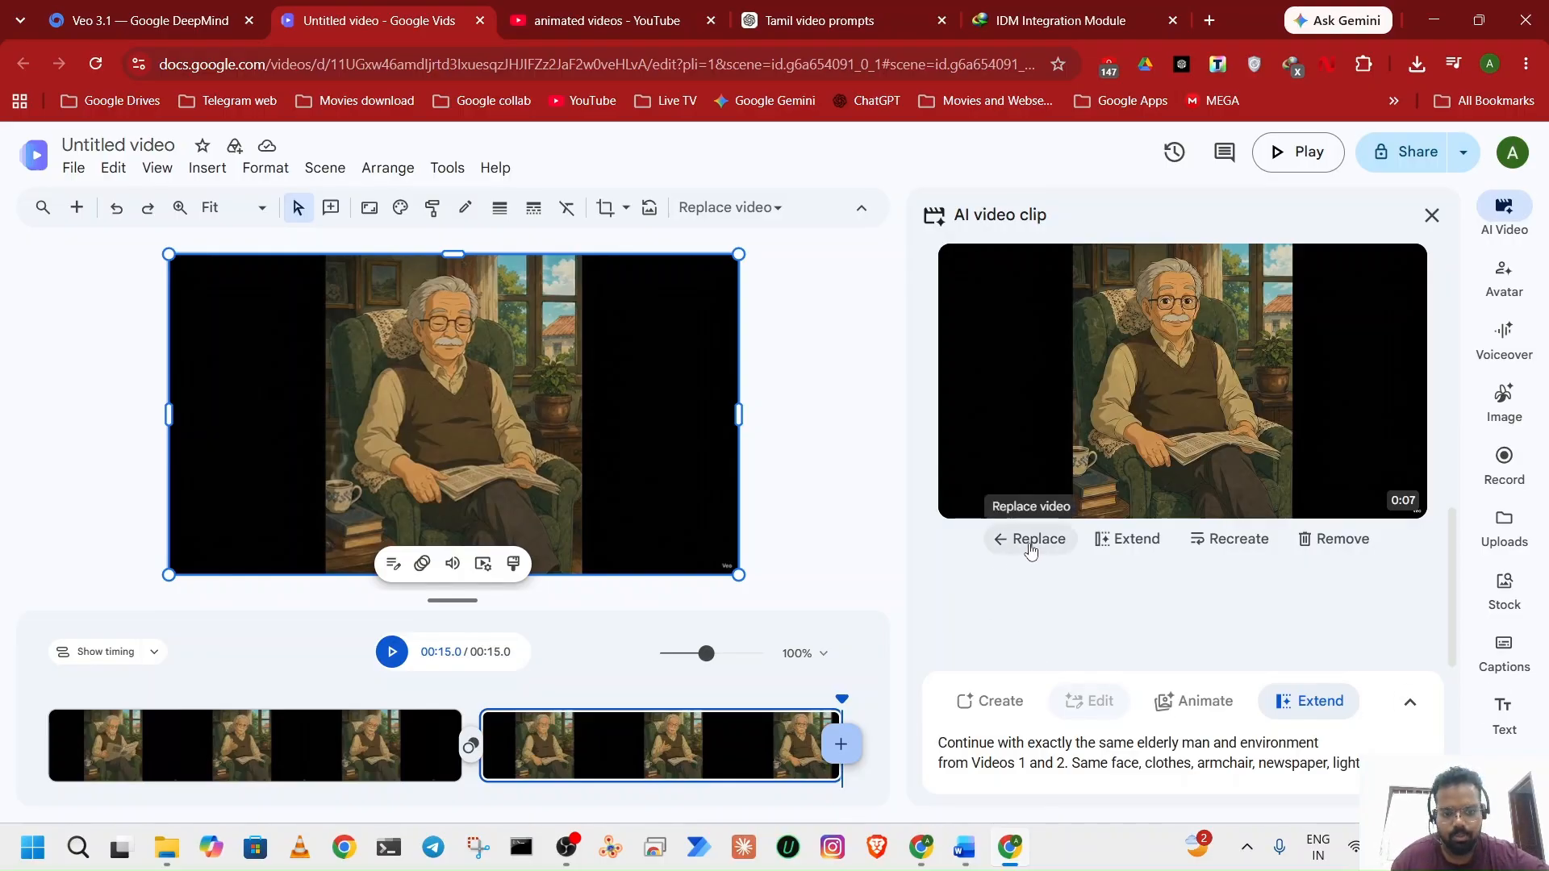
pyautogui.click(839, 700)
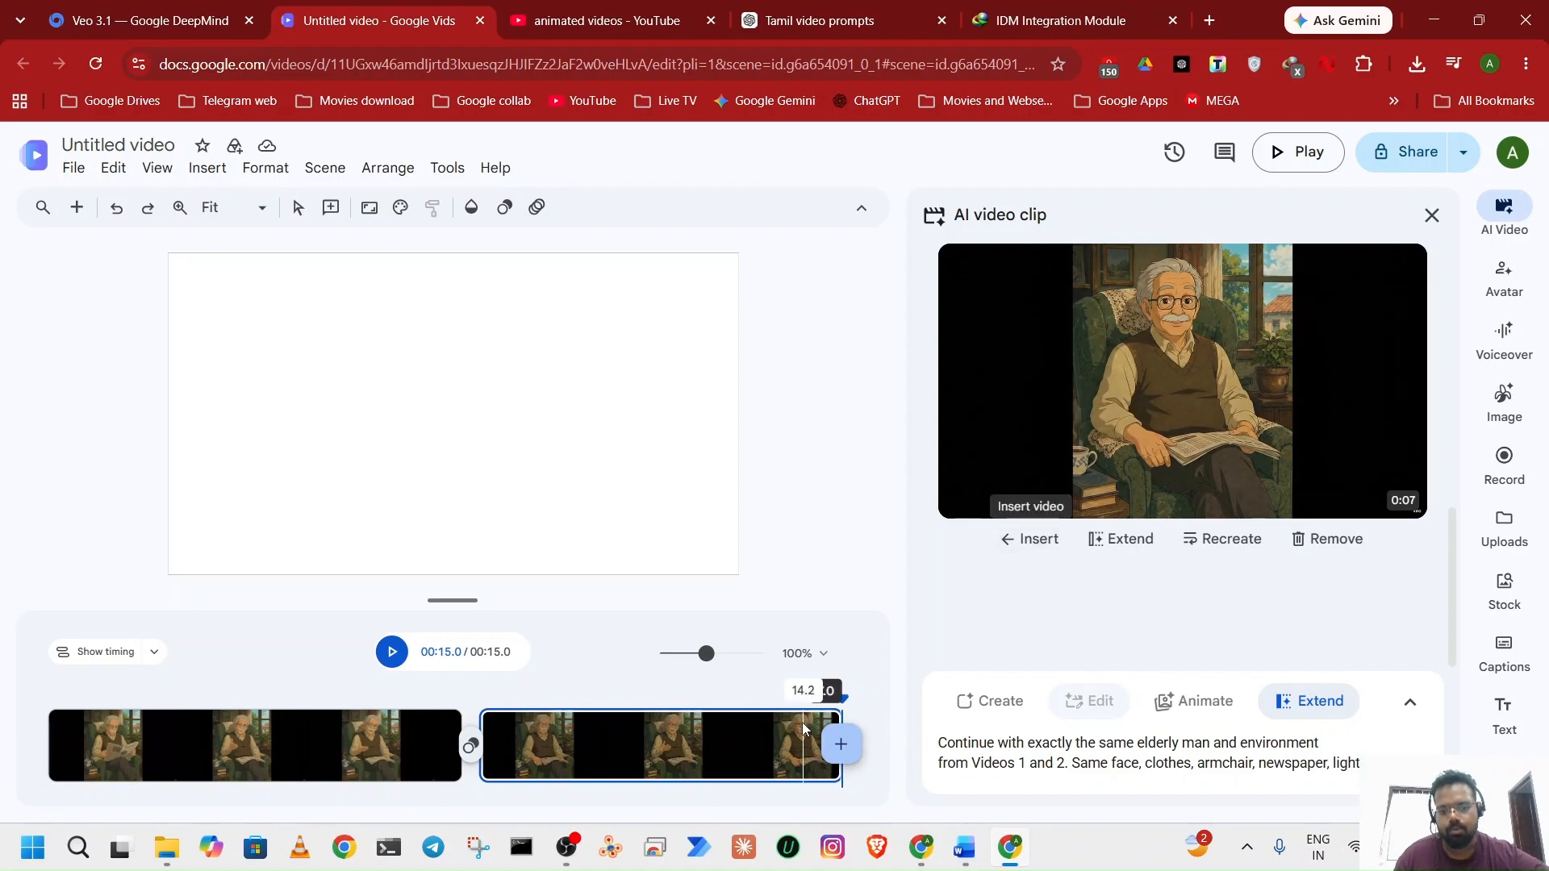
pyautogui.click(1023, 552)
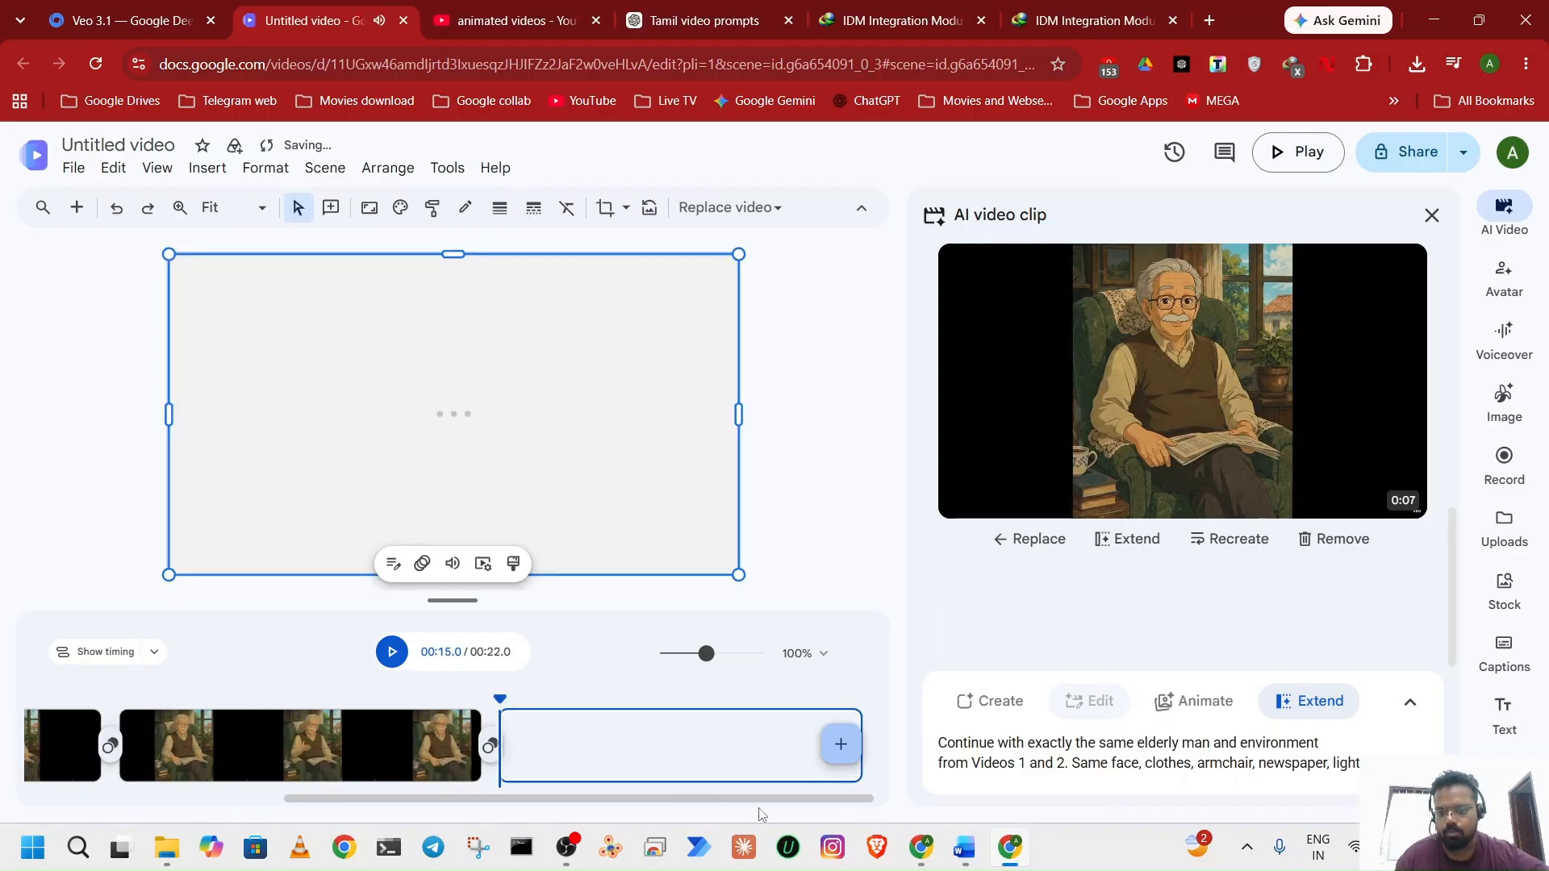
# Play the newly inserted closing clip, and play the whole three-scene video from the beginning.
pyautogui.scroll(4, 469, 749)
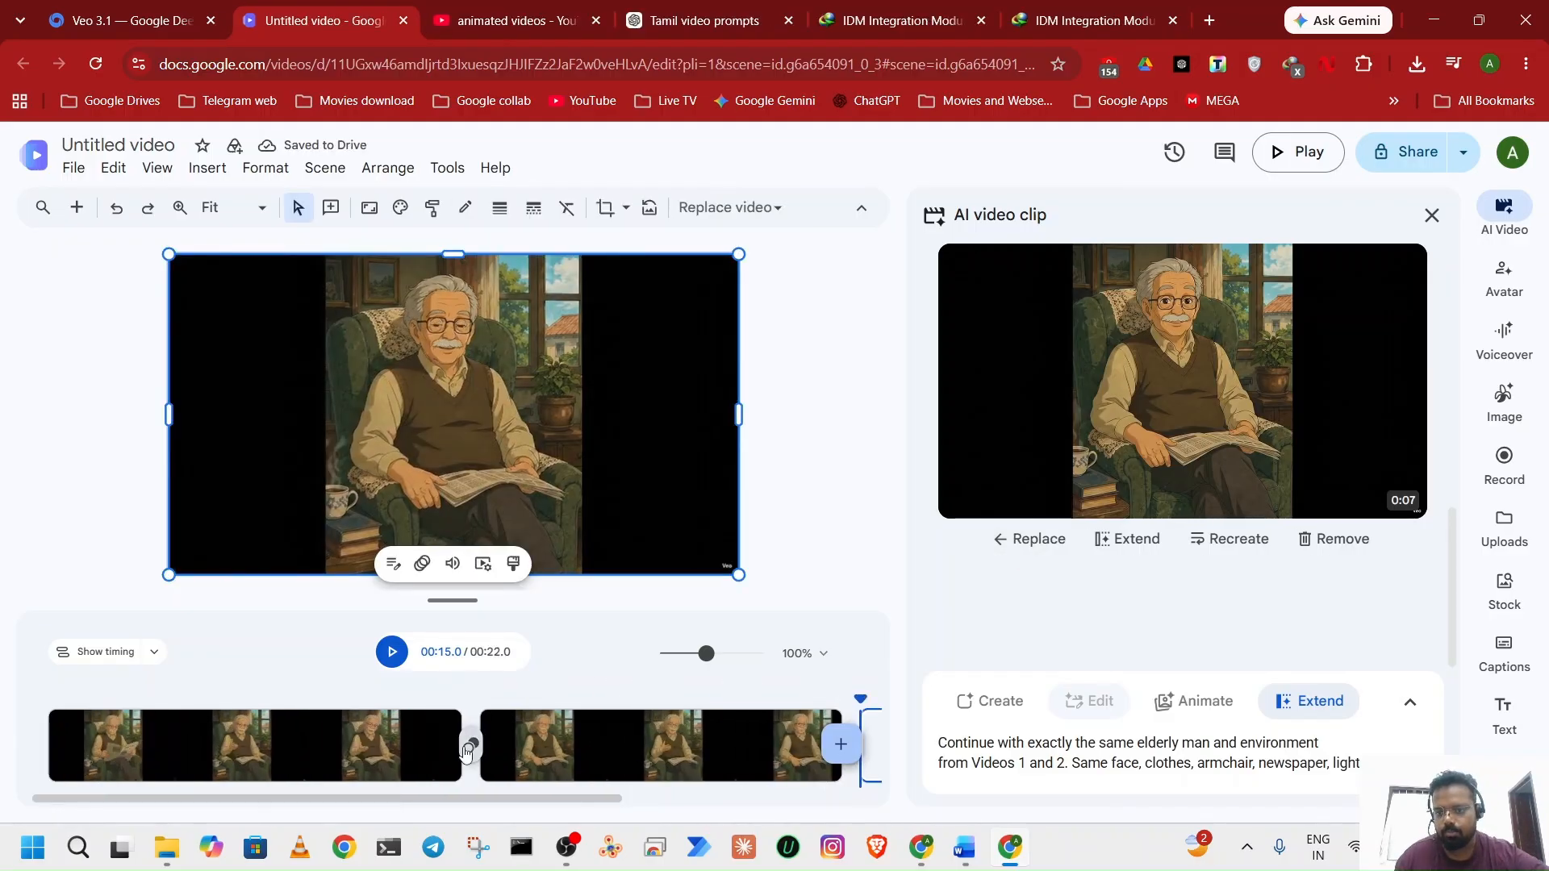
pyautogui.click(393, 654)
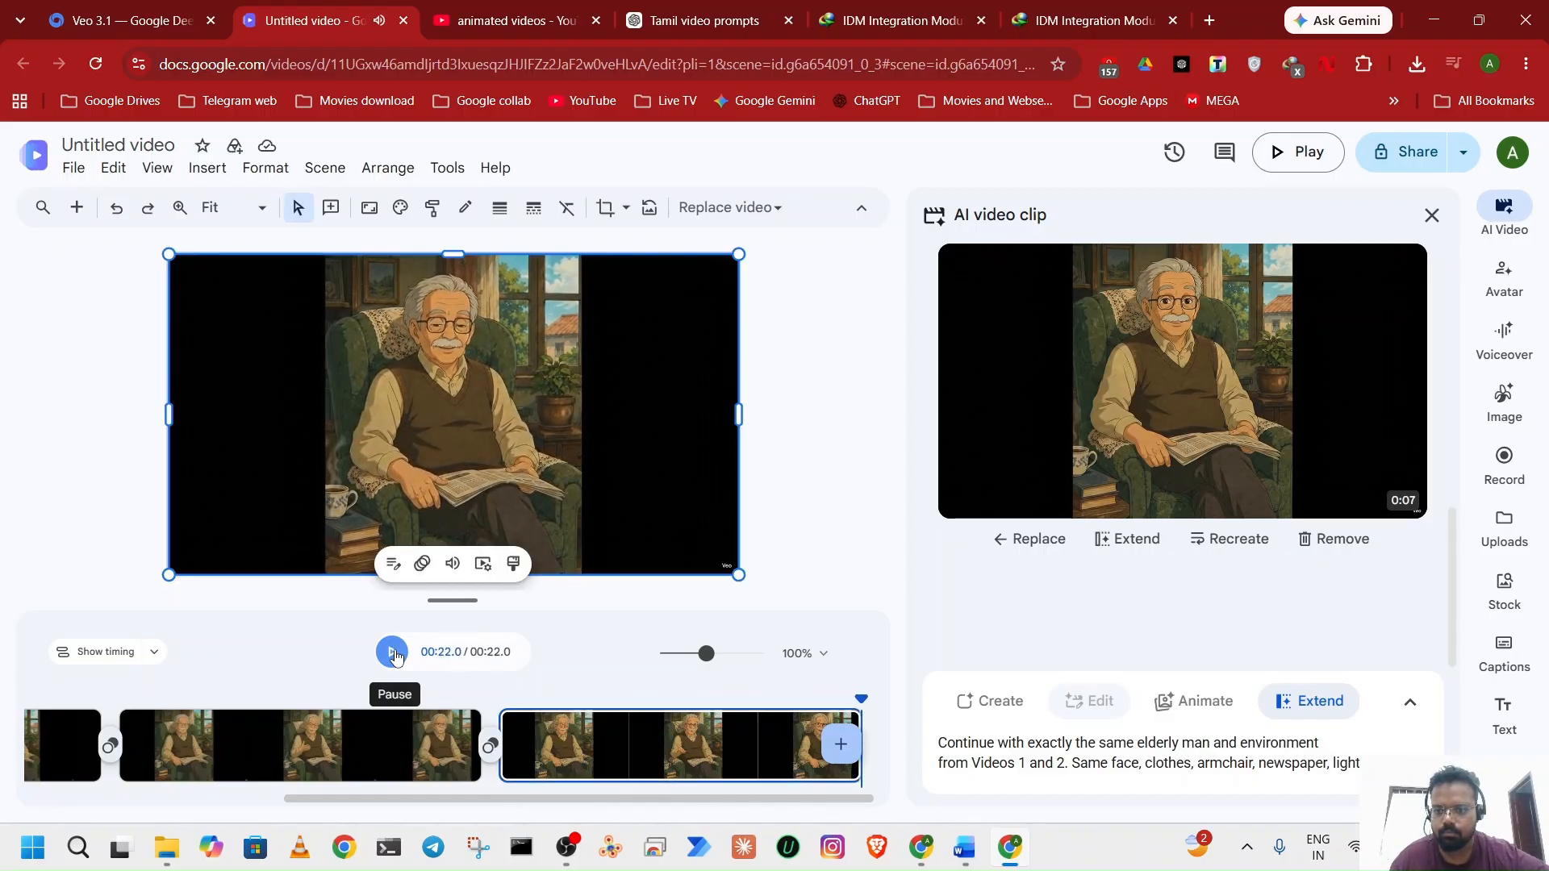
pyautogui.click(393, 653)
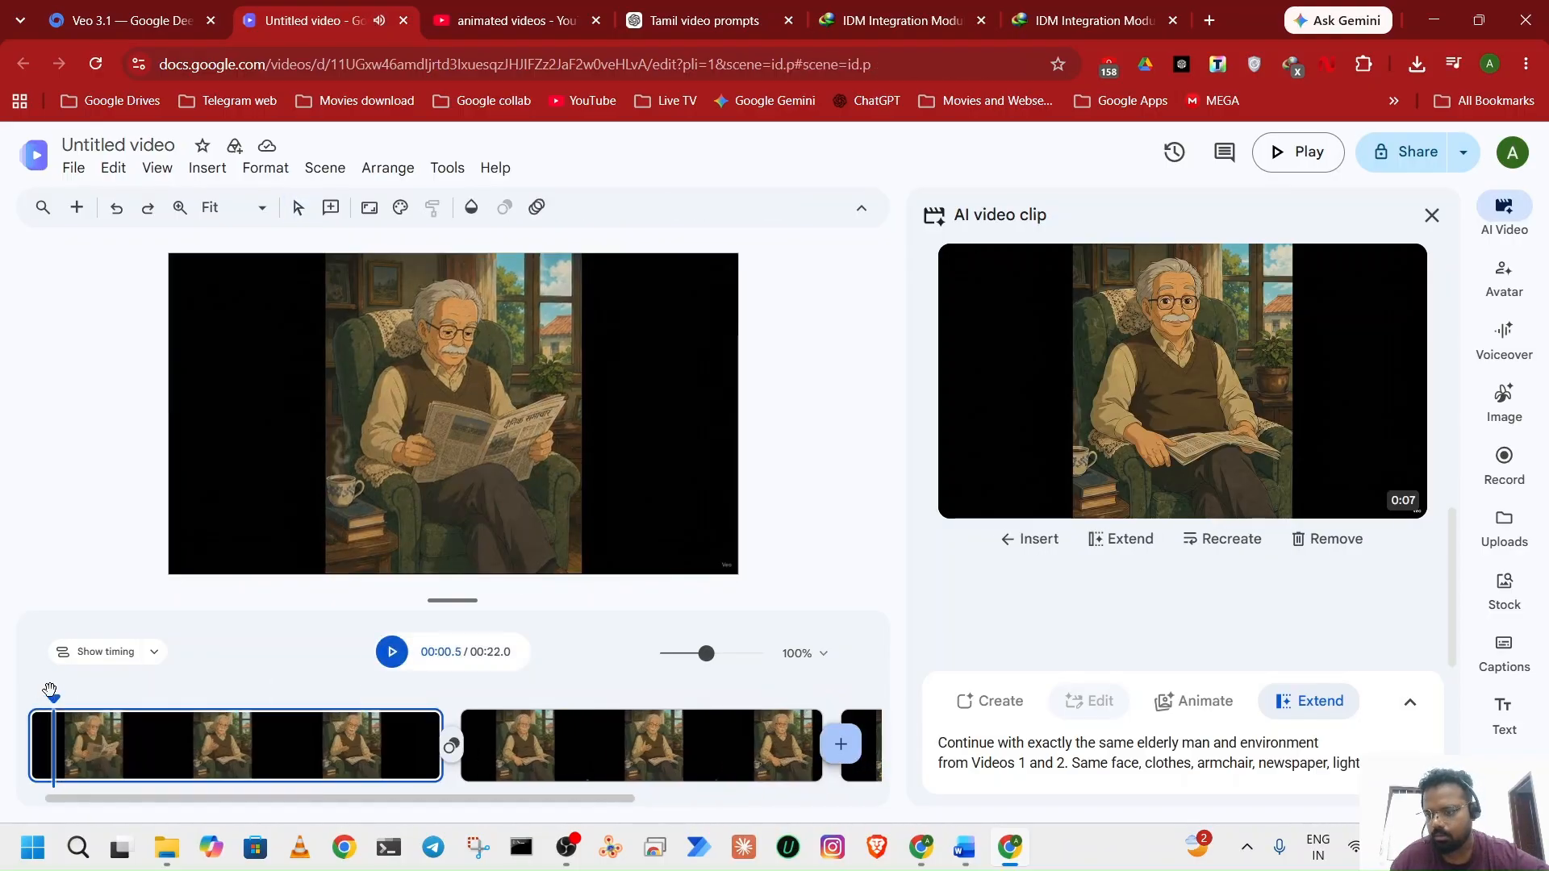
pyautogui.moveTo(53, 699); pyautogui.dragTo(25, 703)
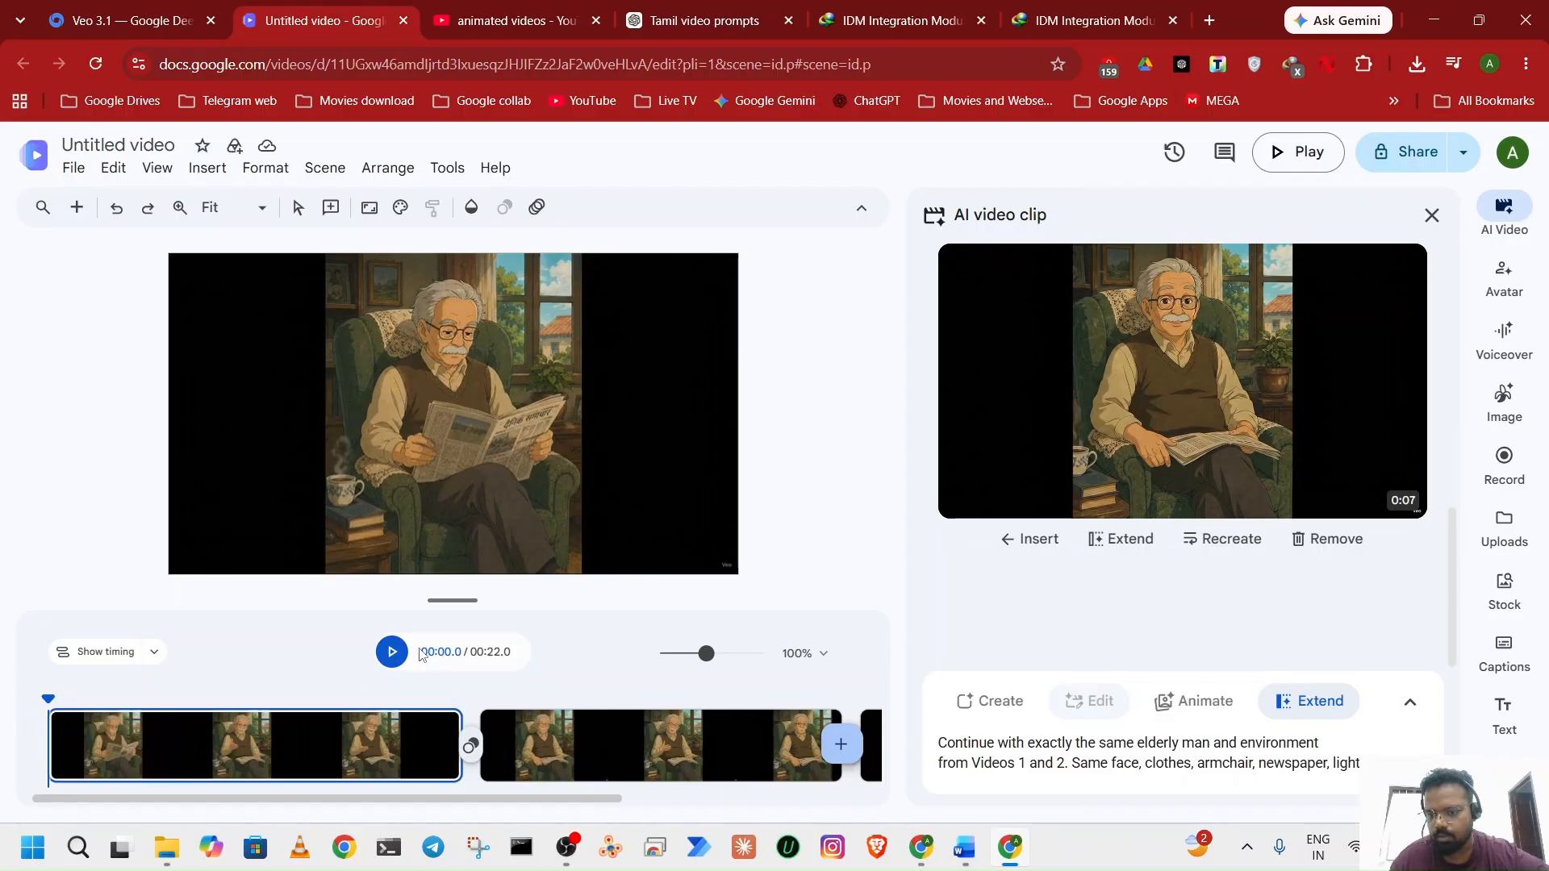
pyautogui.click(395, 653)
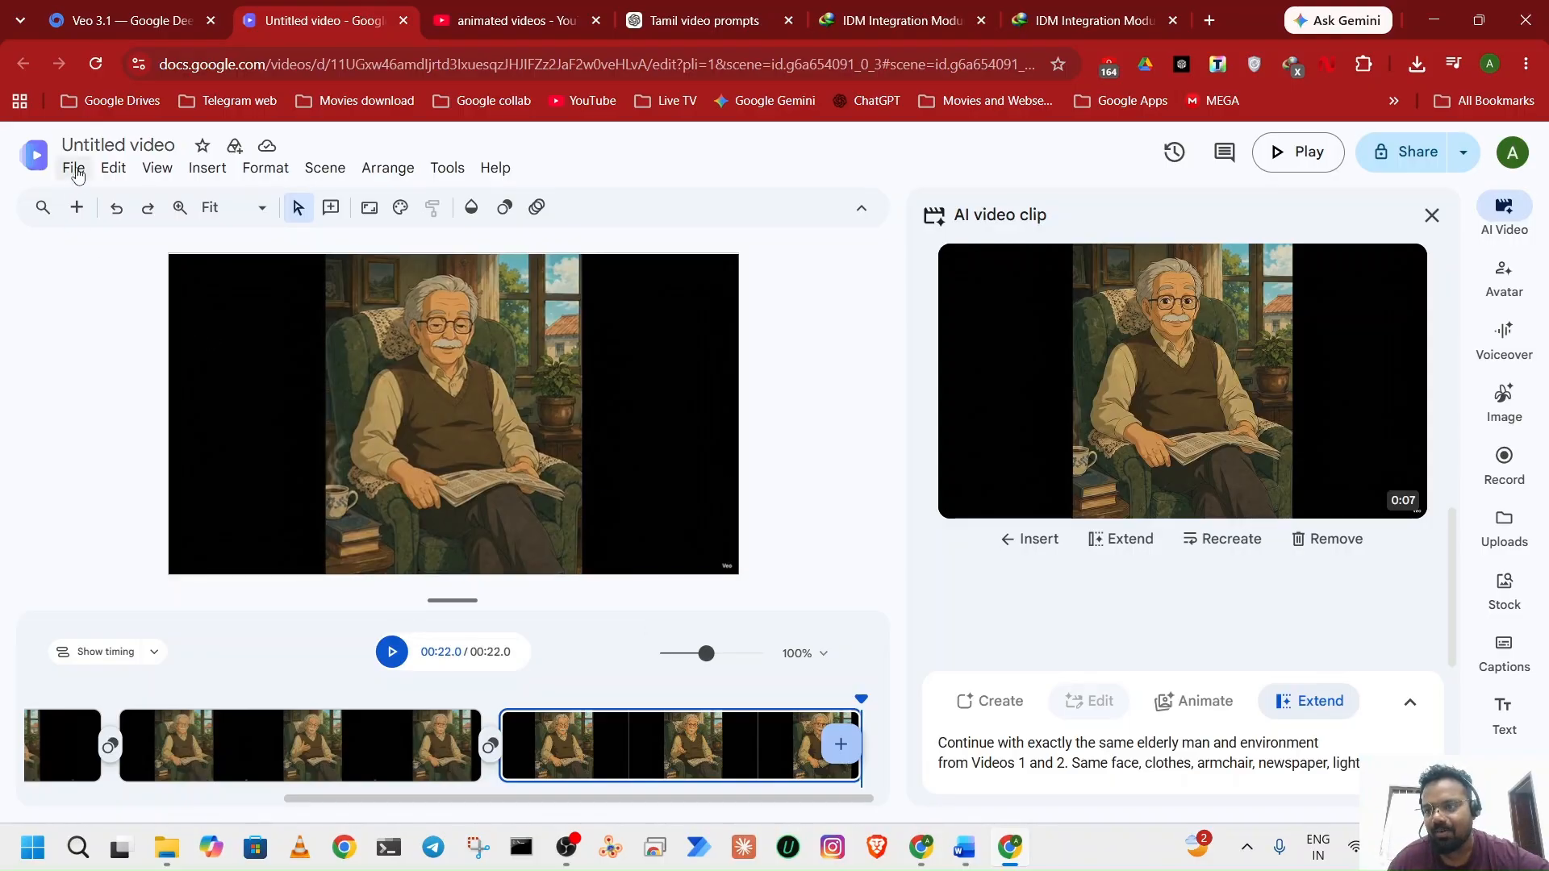
# Rename the untitled video project as Thatha_1.
pyautogui.click(101, 143)
pyautogui.click(101, 143)
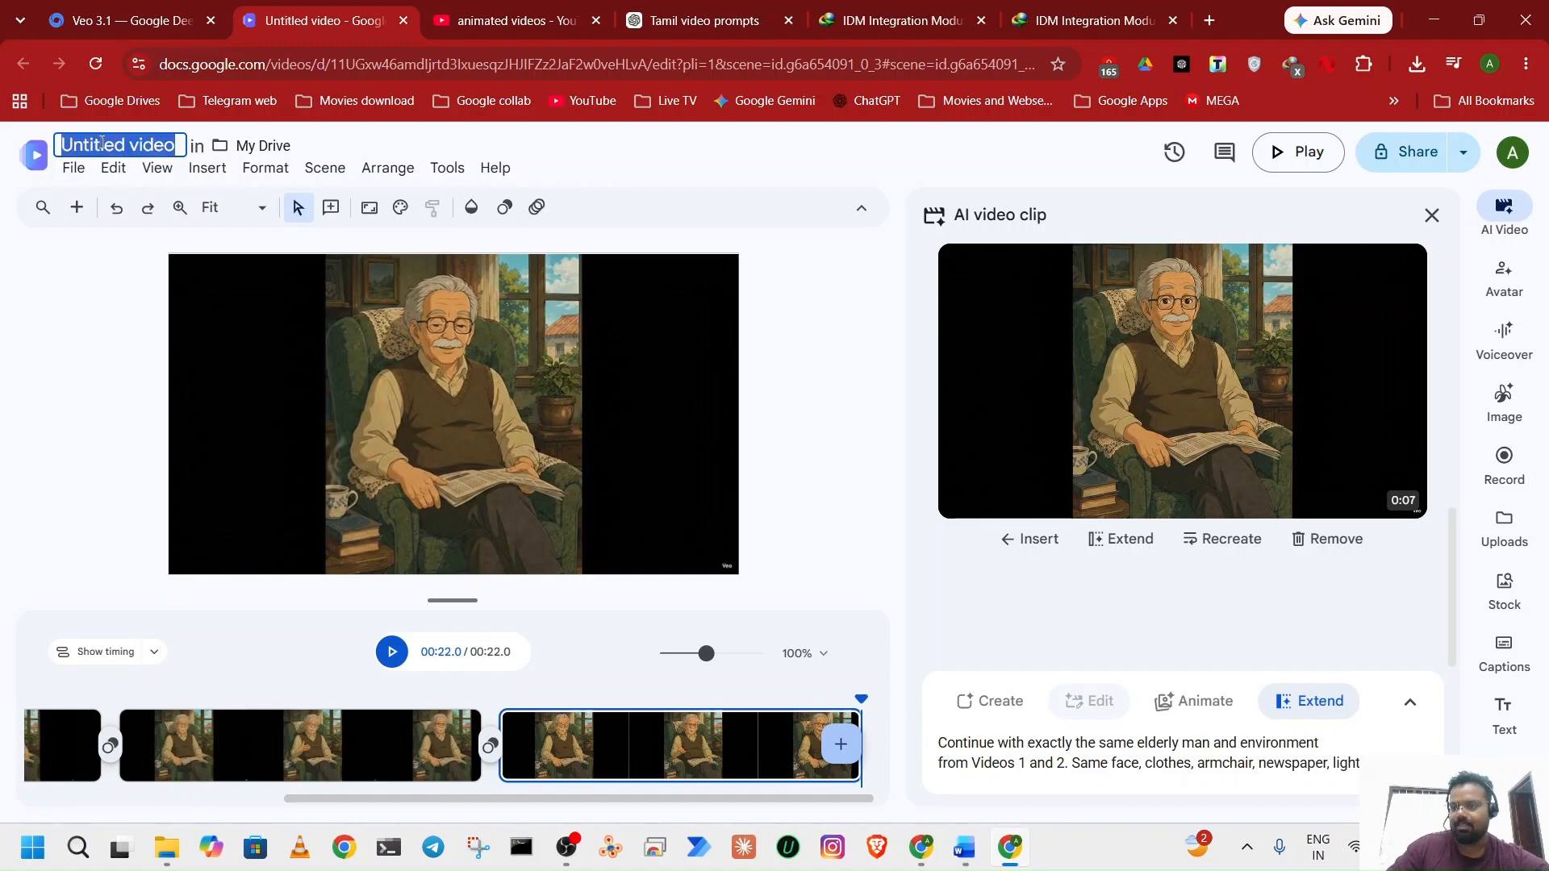
pyautogui.write('Thatha')
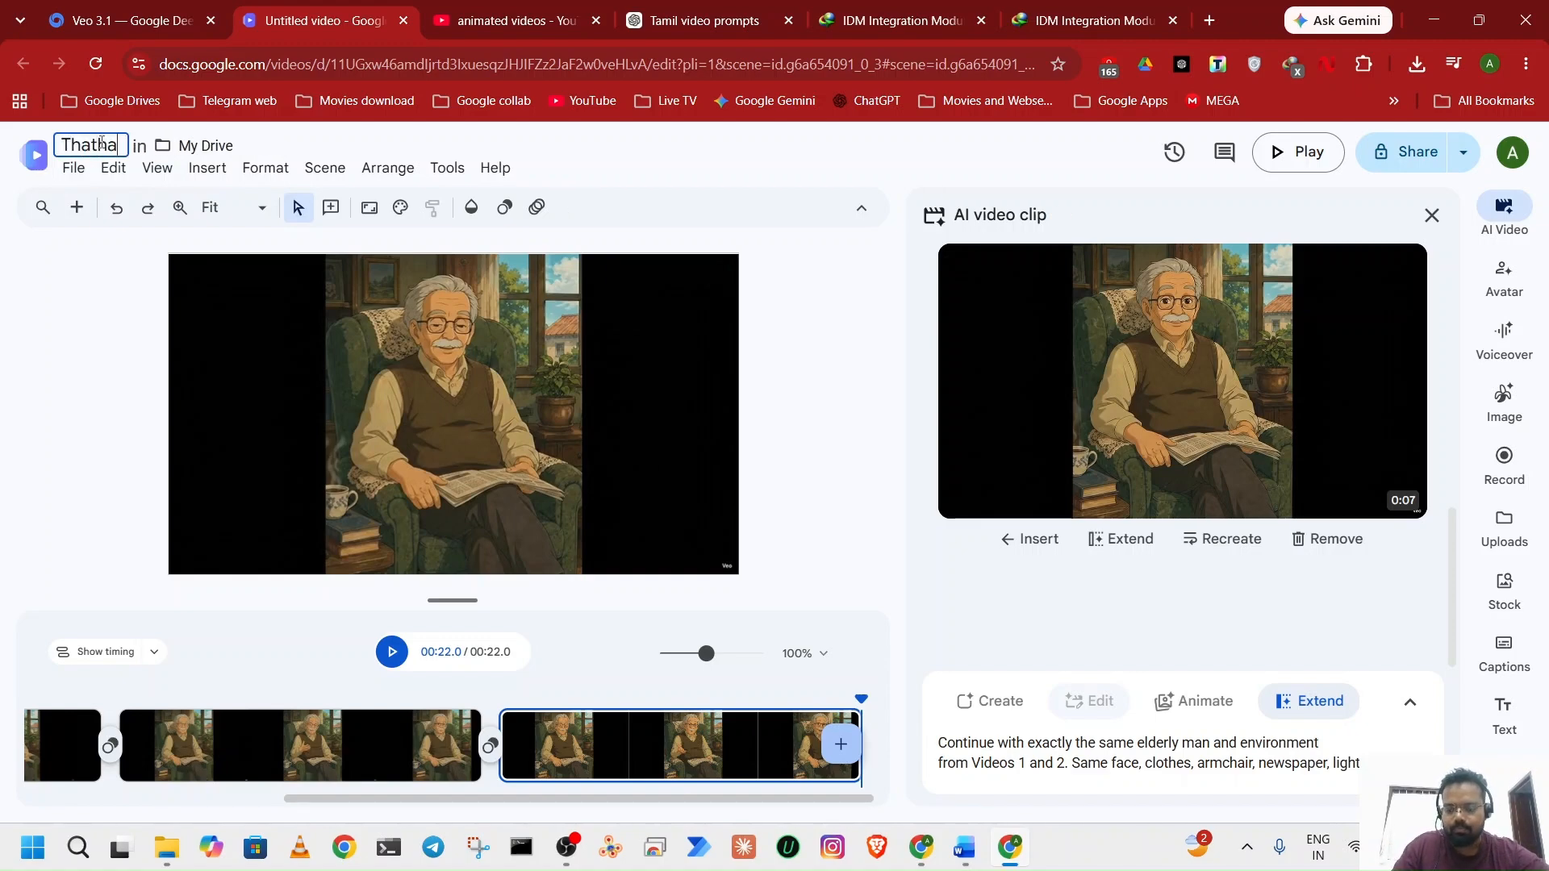
pyautogui.write(' 1')
pyautogui.press('BackSpace')
pyautogui.press('BackSpace')
pyautogui.write('_1')
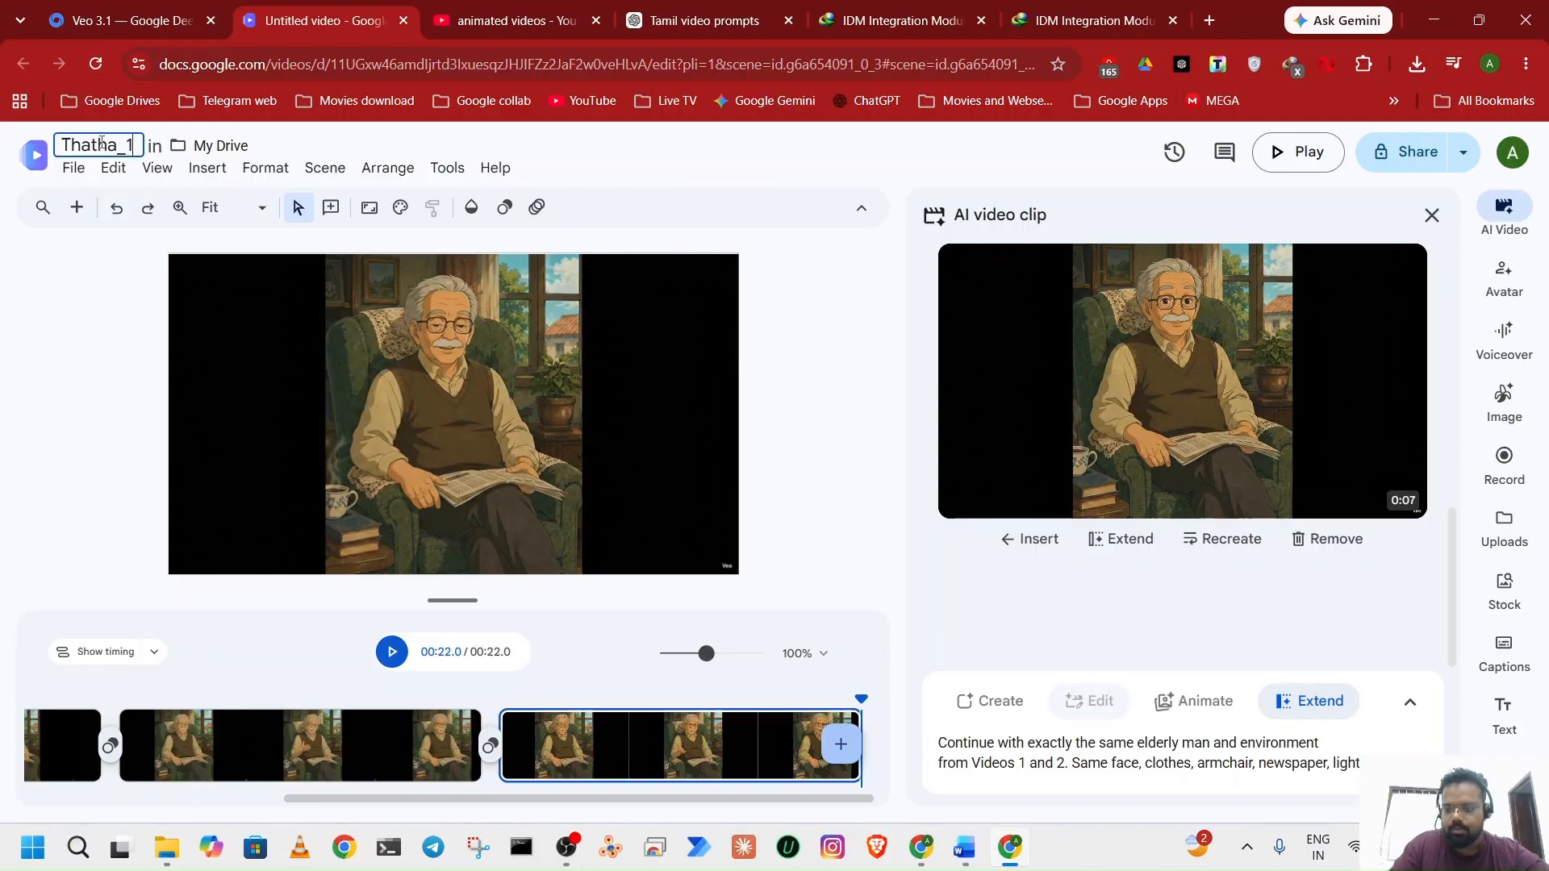
pyautogui.press('Return')
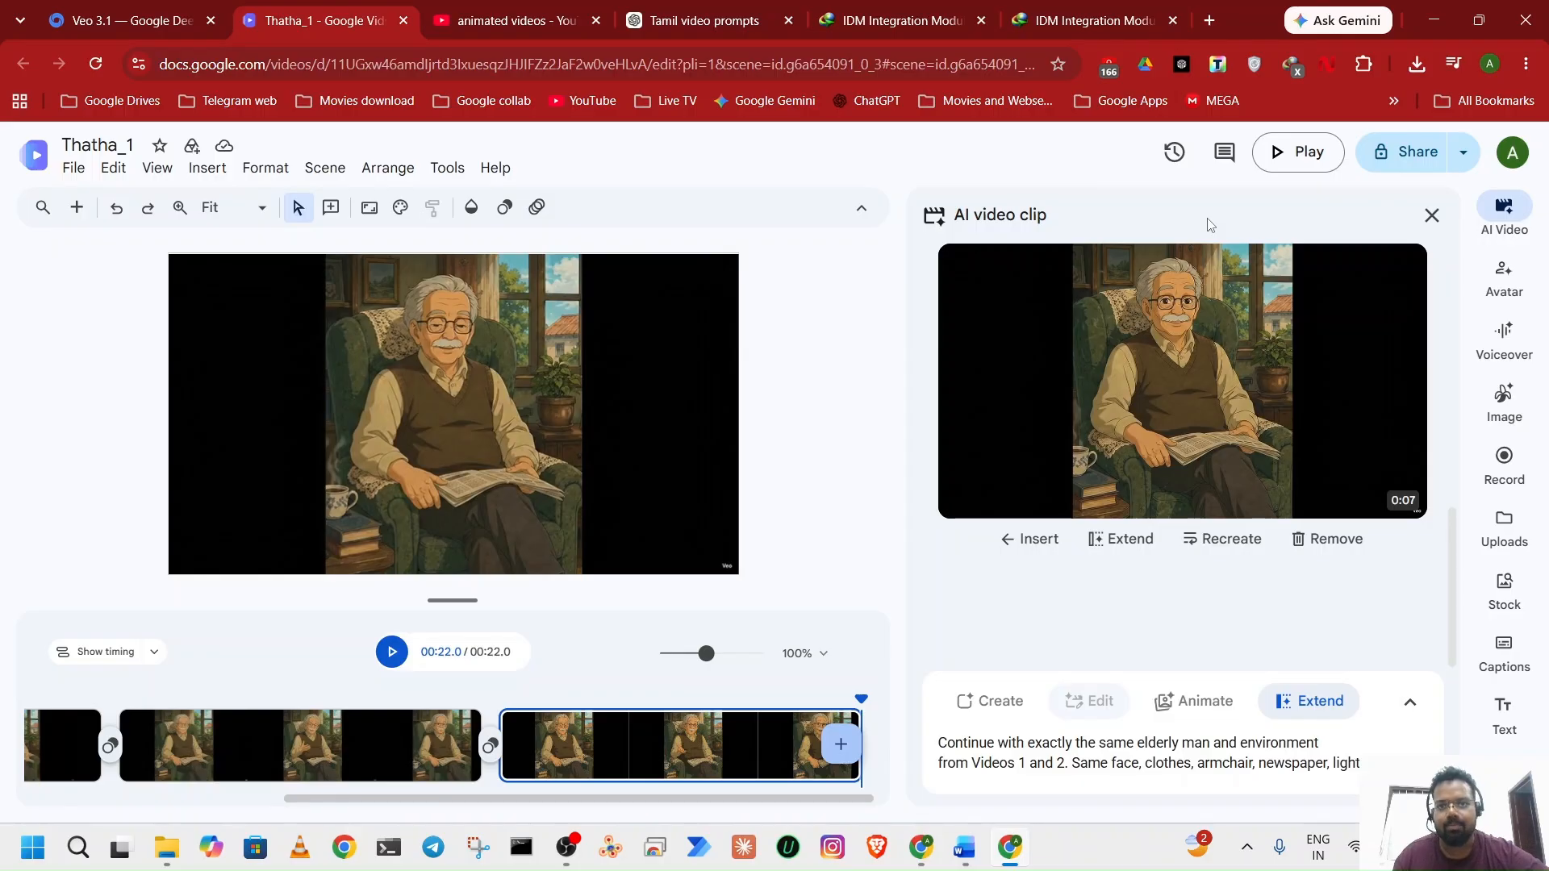
# Download the project as an MP4 video and save it as Thatha_1.mp4 in the Advice_thatha folder.
pyautogui.click(84, 174)
pyautogui.moveTo(208, 415)
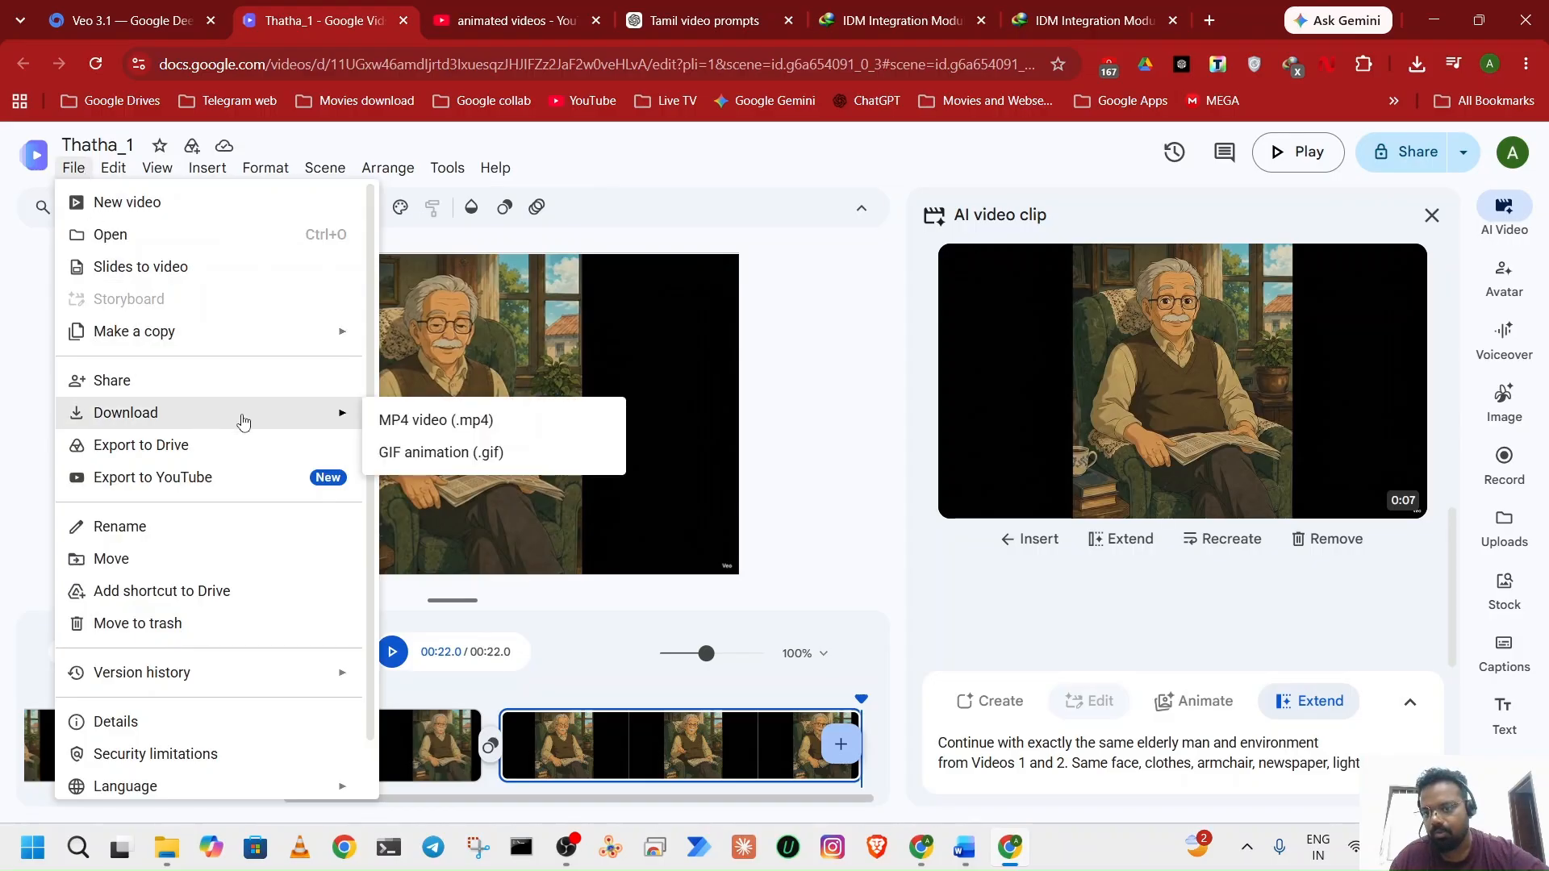
pyautogui.click(458, 428)
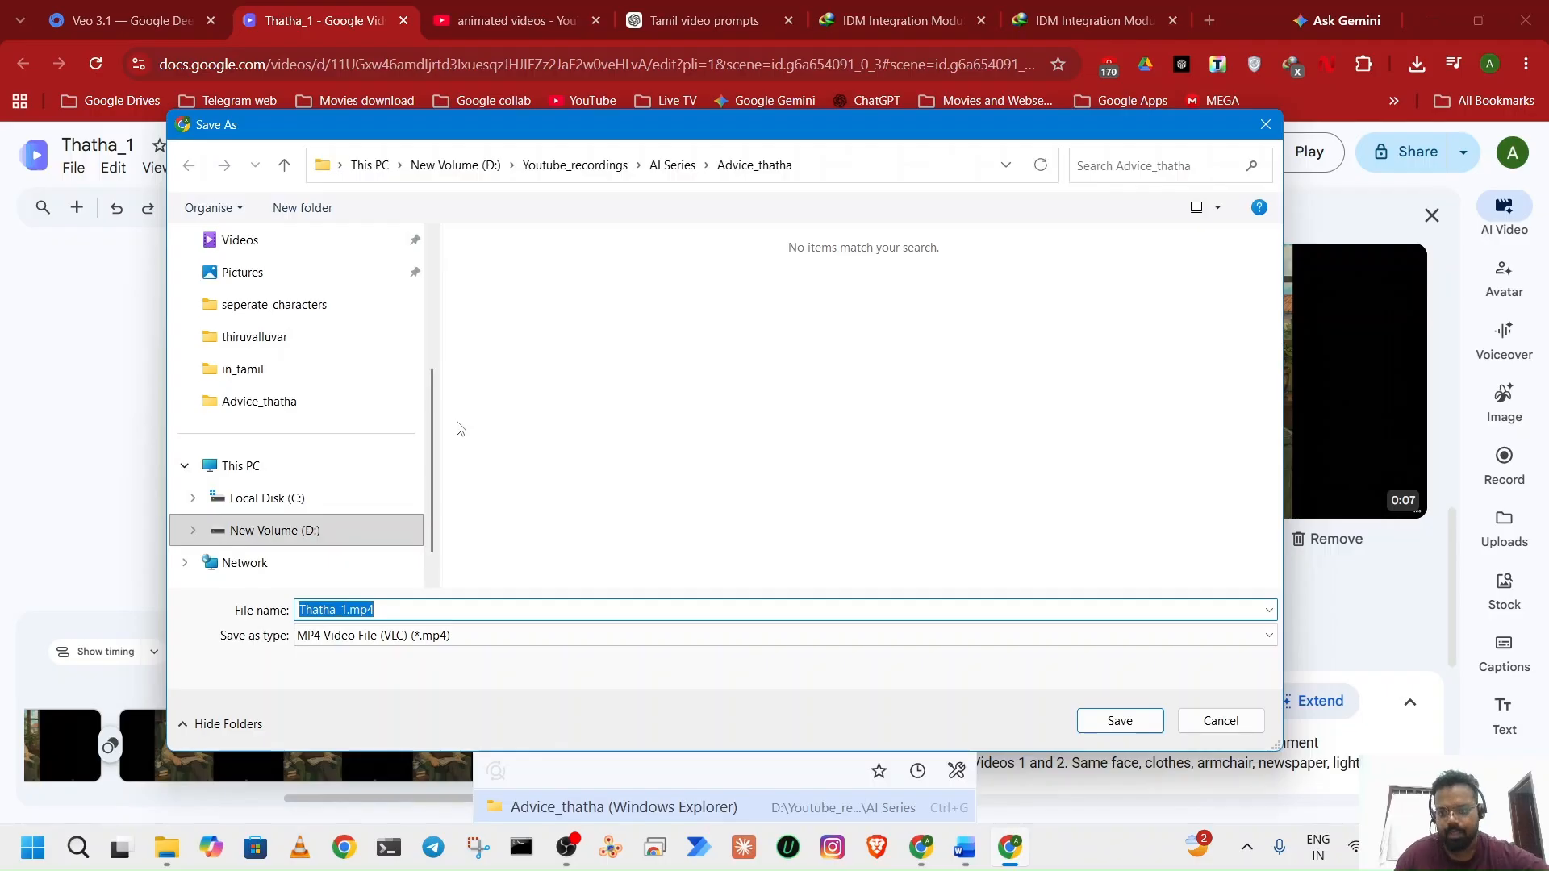
pyautogui.click(1120, 722)
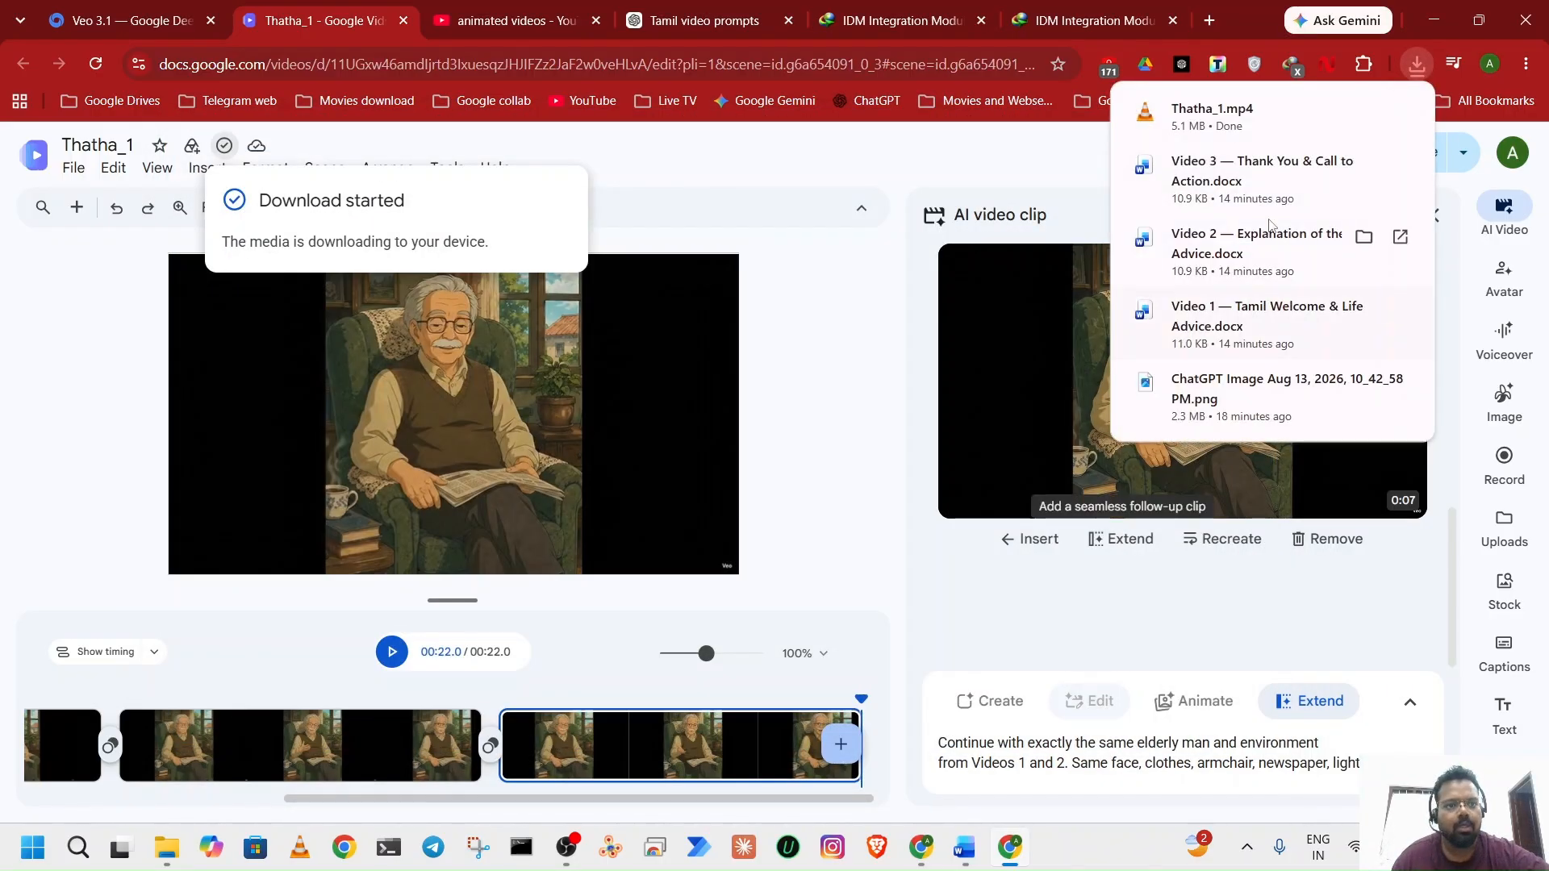
# Open the downloaded Thatha_1.mp4 in VLC media player, watch it full screen, and close the player.
pyautogui.click(1400, 112)
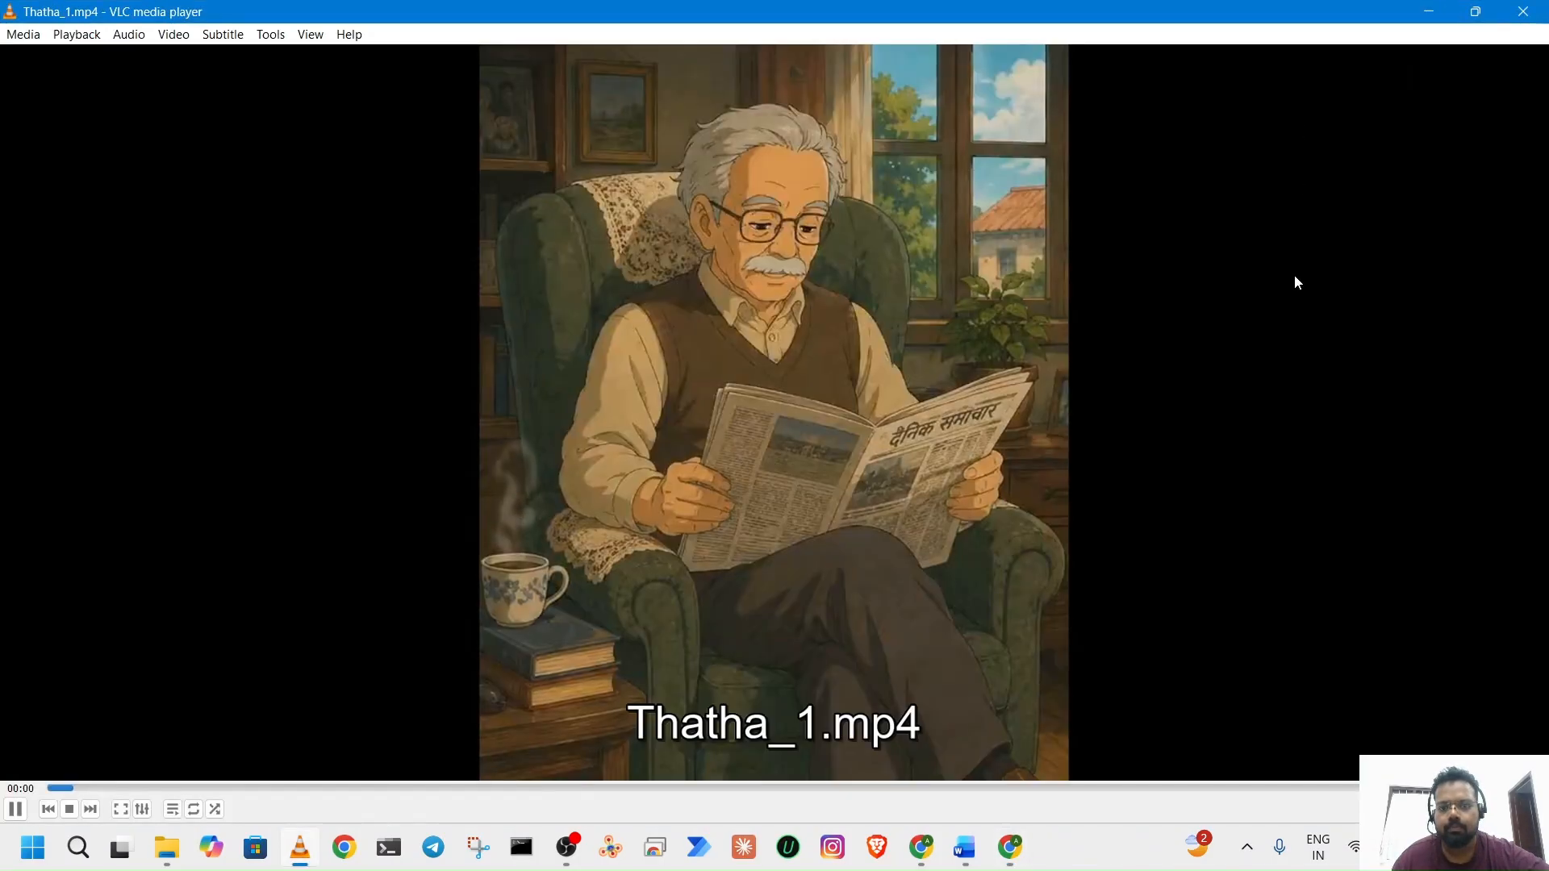
pyautogui.doubleClick(1295, 274)
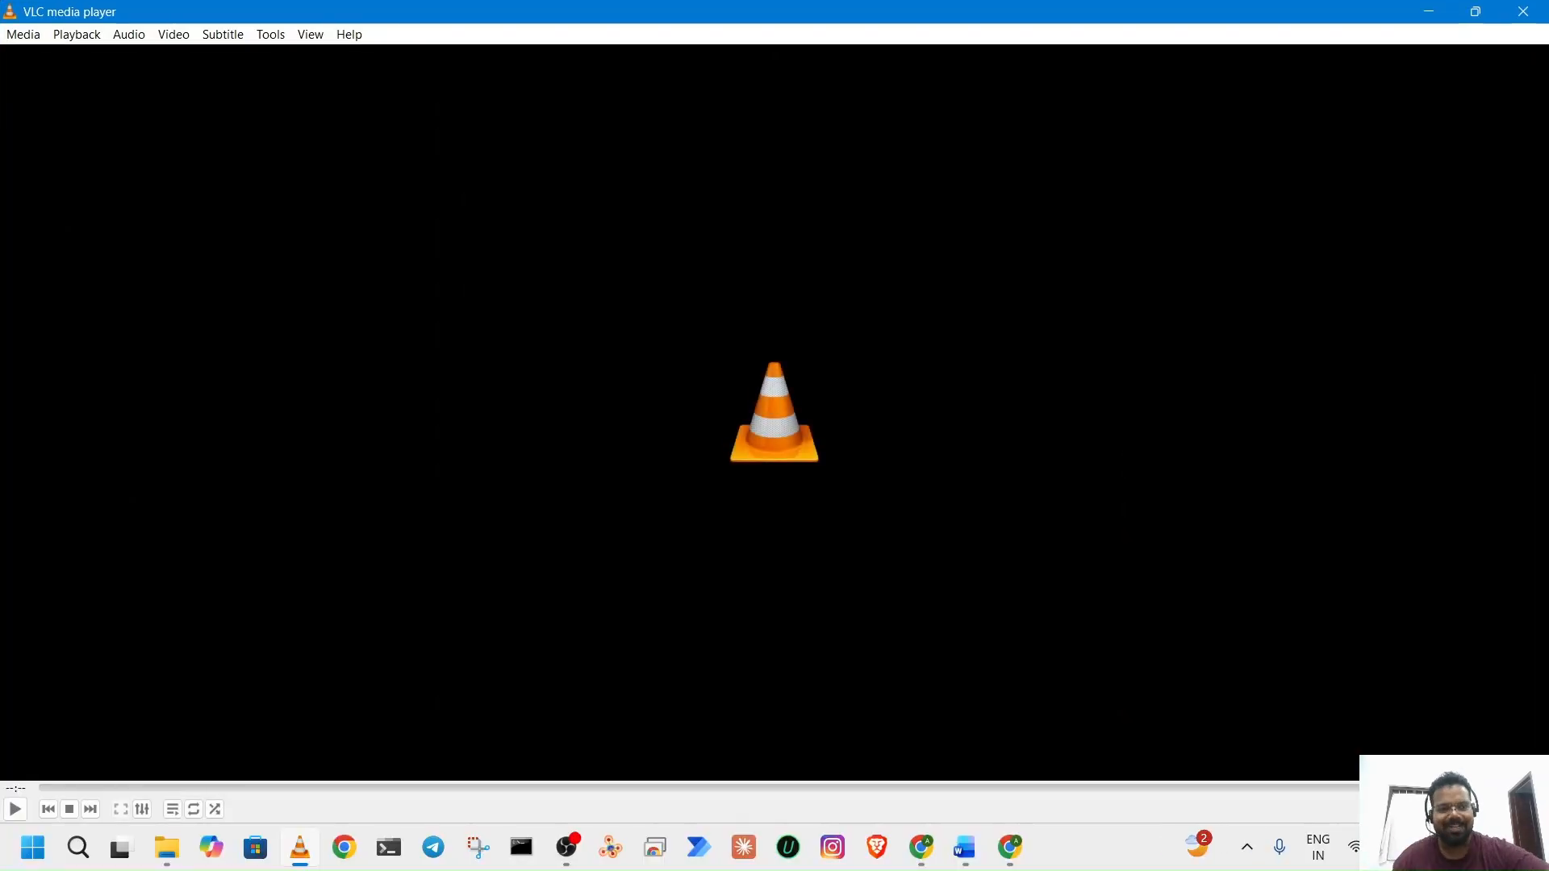
pyautogui.click(1528, 11)
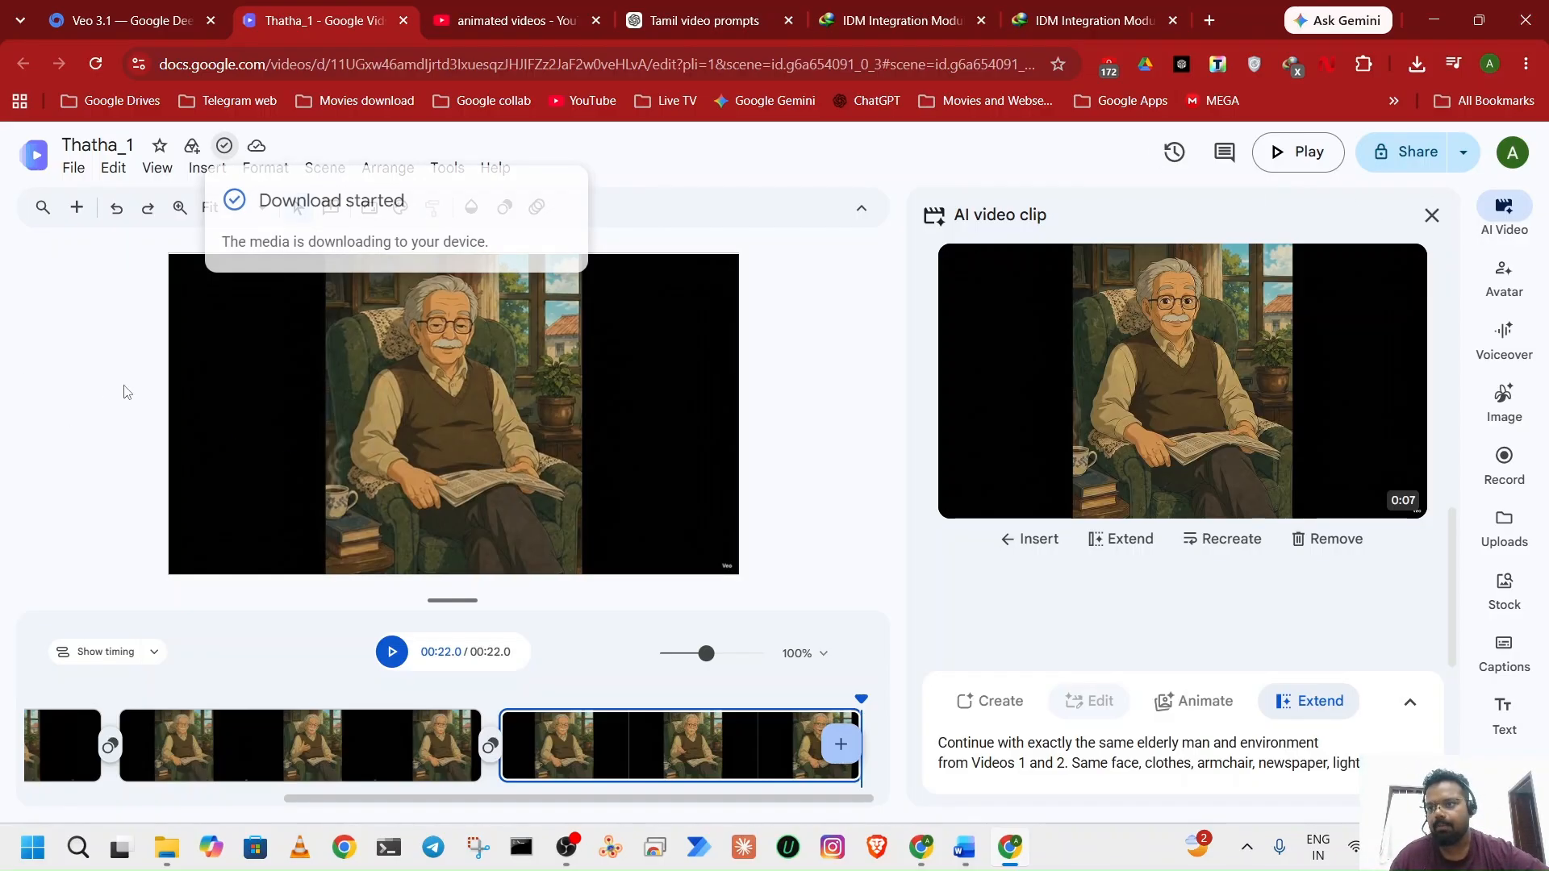
# Check the saved Thatha_1 project on the Vids home page and in Google Drive, and return to it in the Vids editor.
pyautogui.click(28, 162)
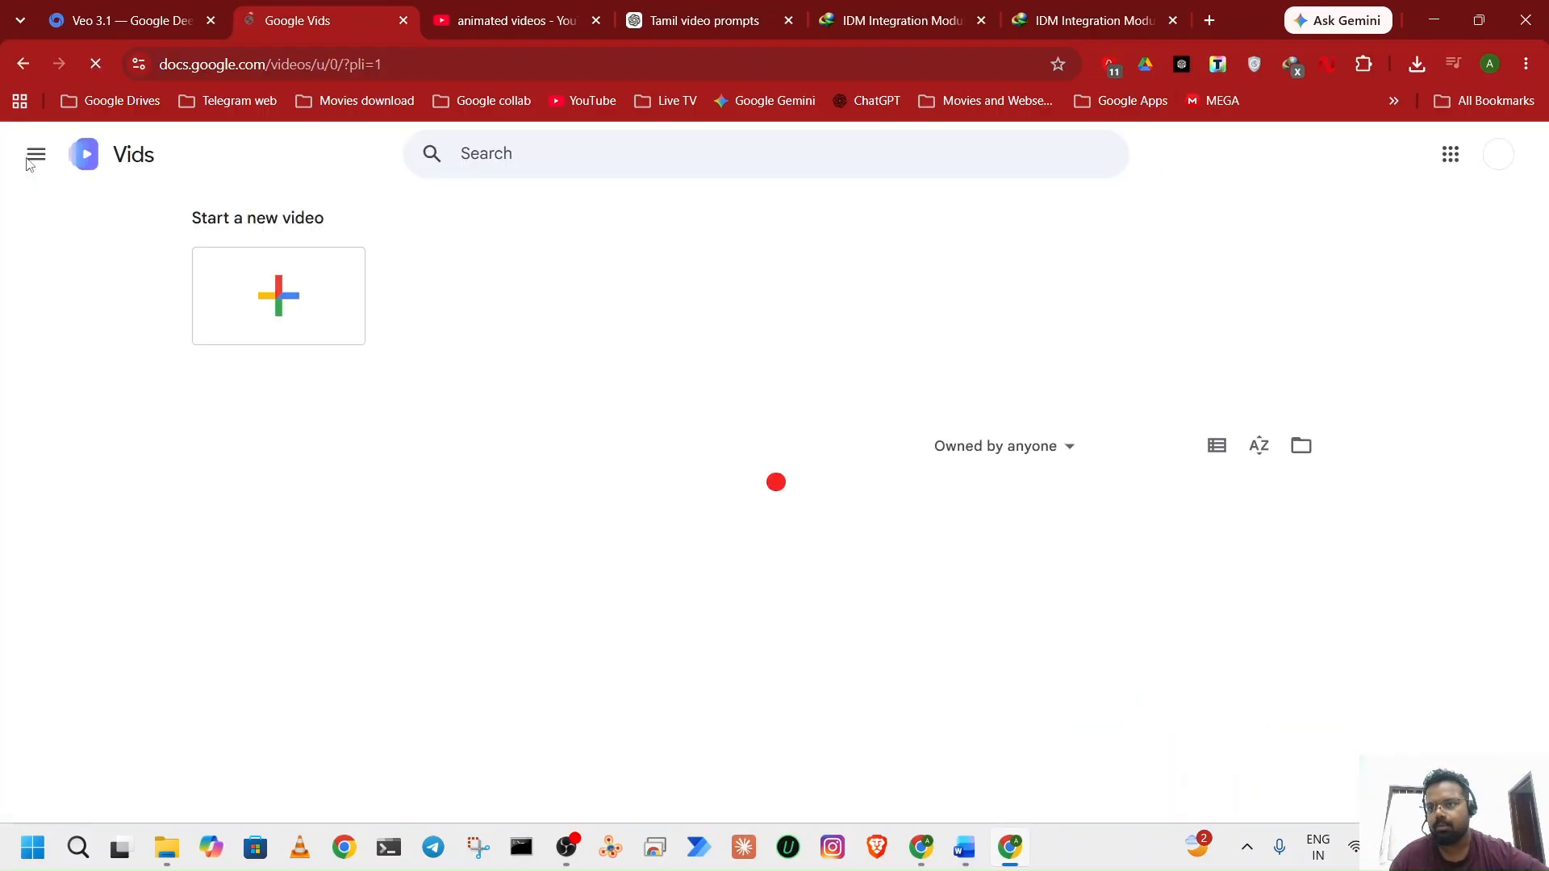
pyautogui.click(284, 20)
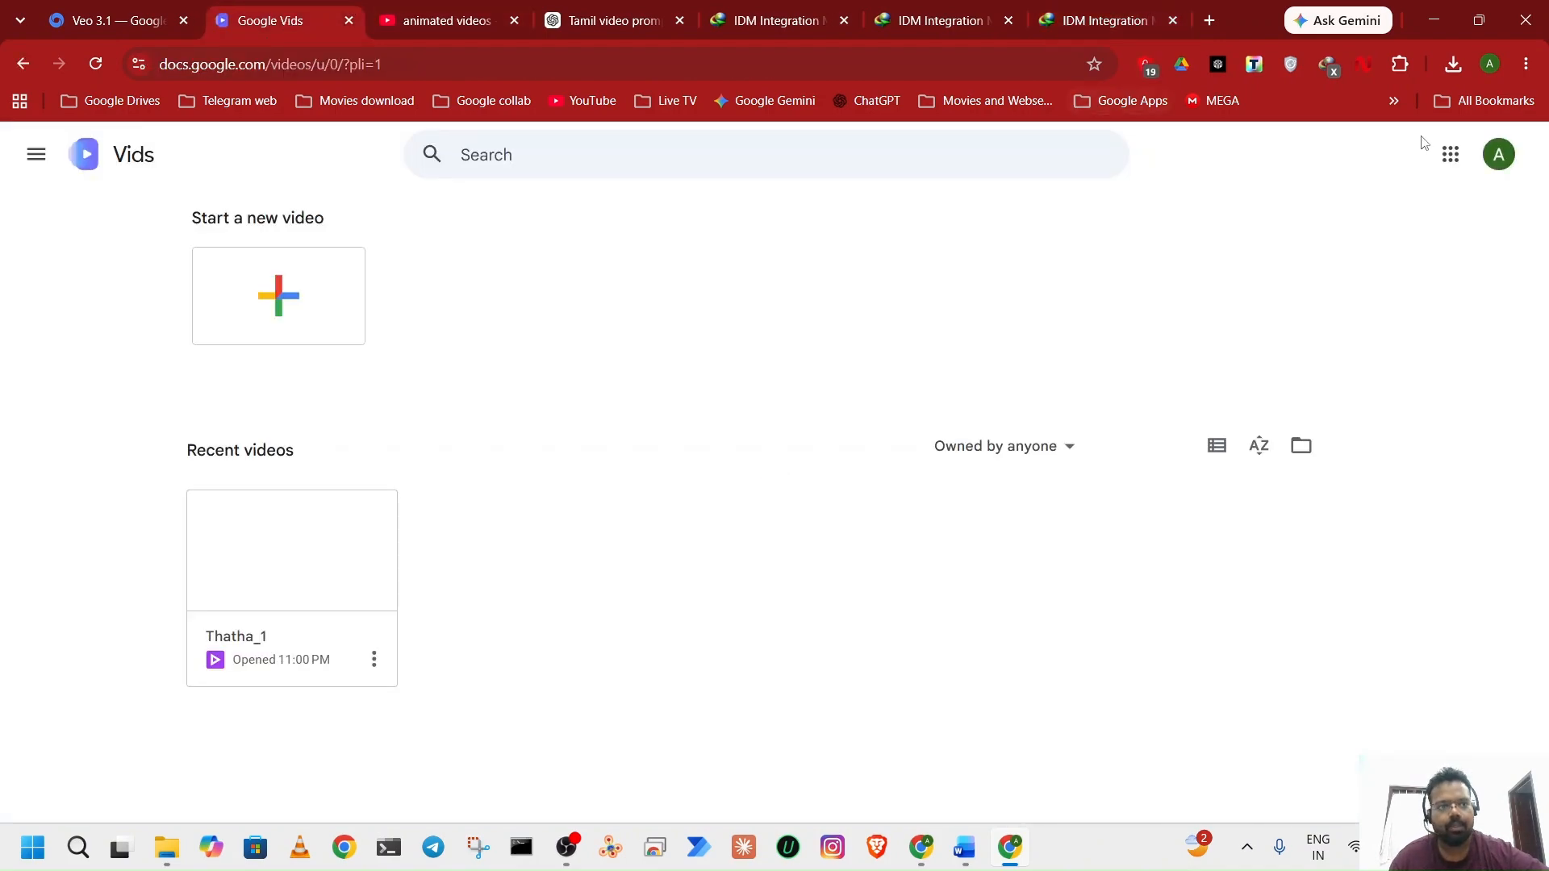
pyautogui.click(1450, 154)
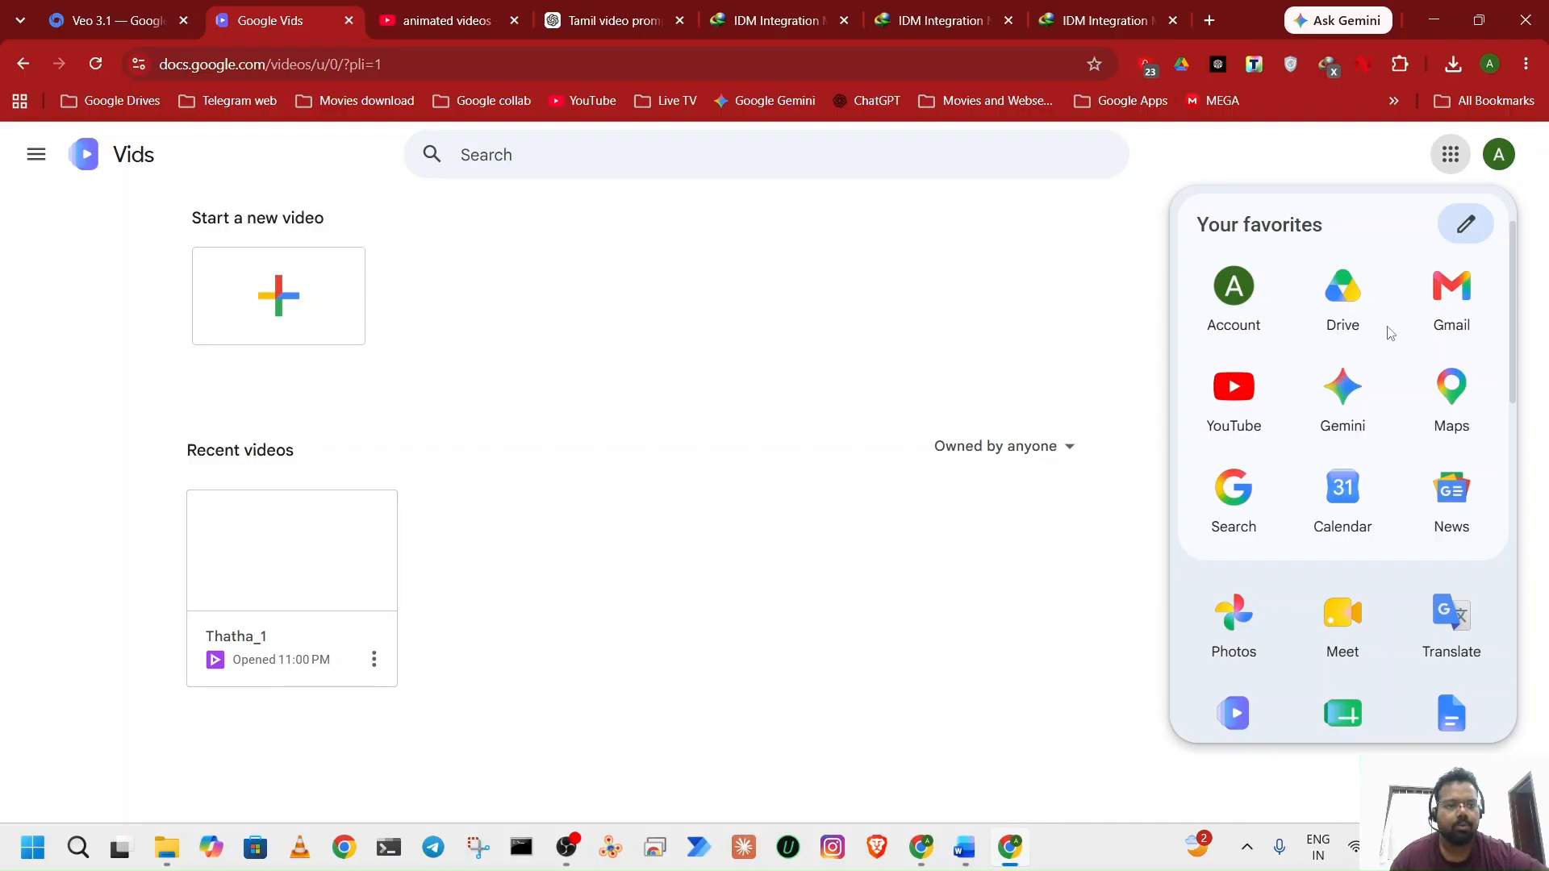
pyautogui.click(1345, 309)
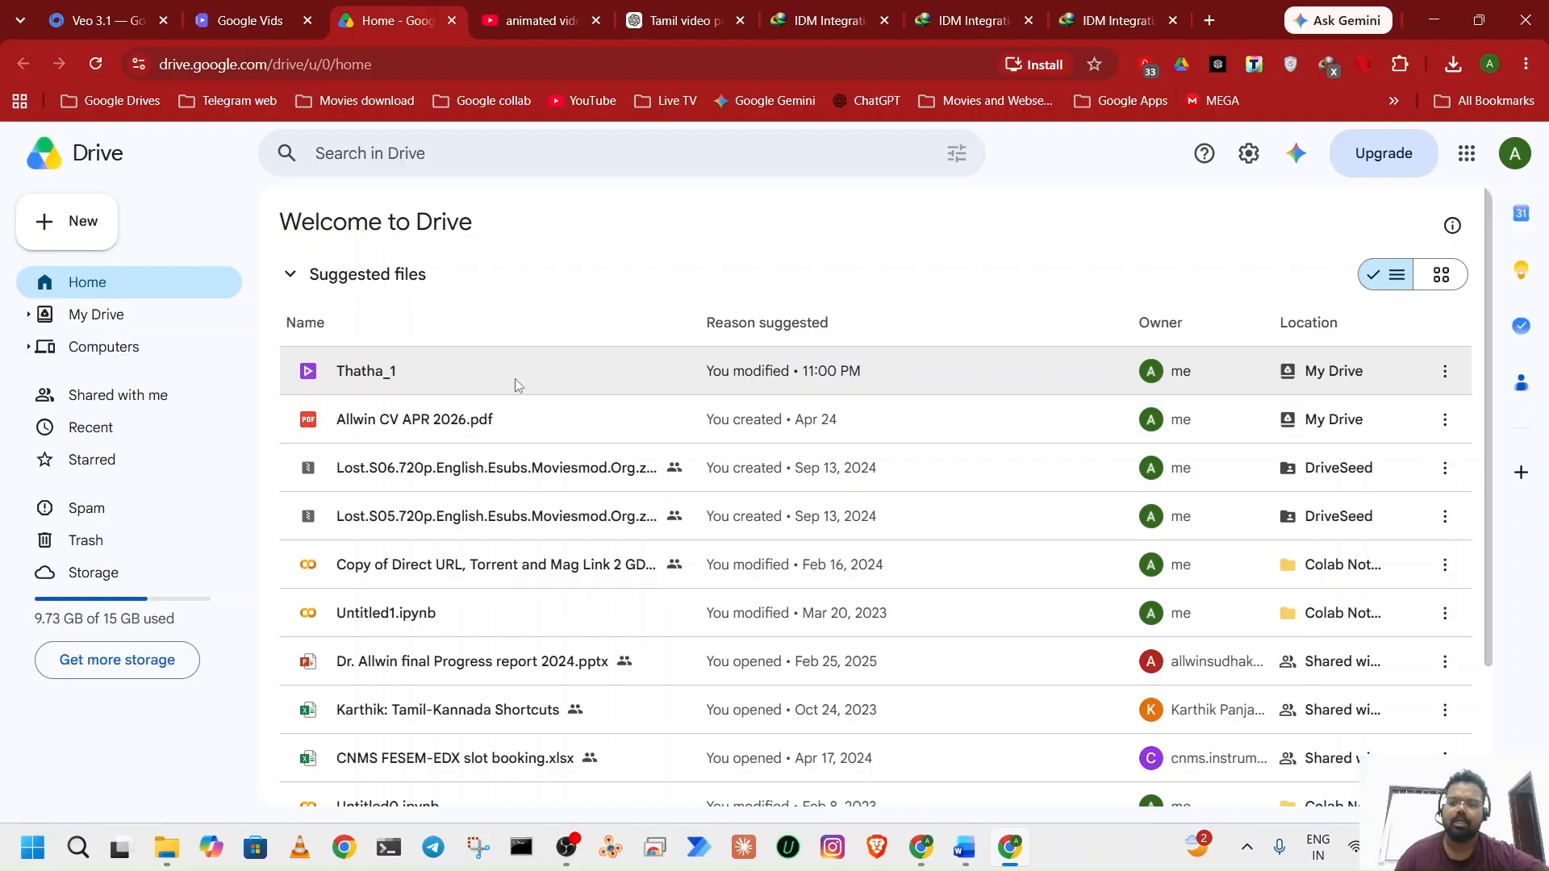
pyautogui.click(216, 21)
pyautogui.click(25, 64)
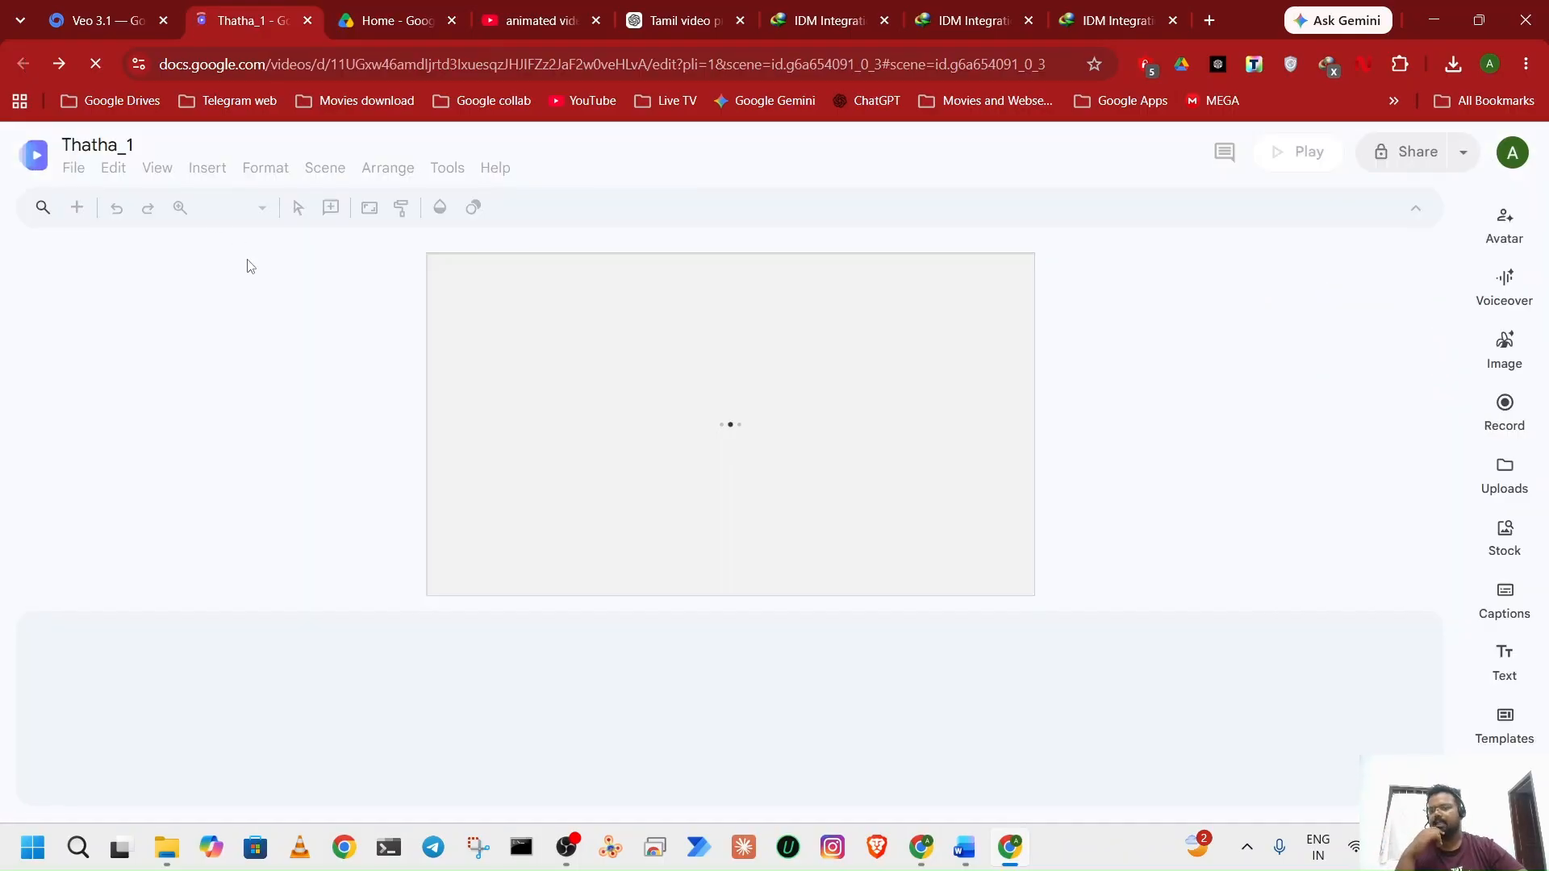
# Play the closing scene of the reopened project and dismiss the generative AI terms notice.
pyautogui.click(72, 171)
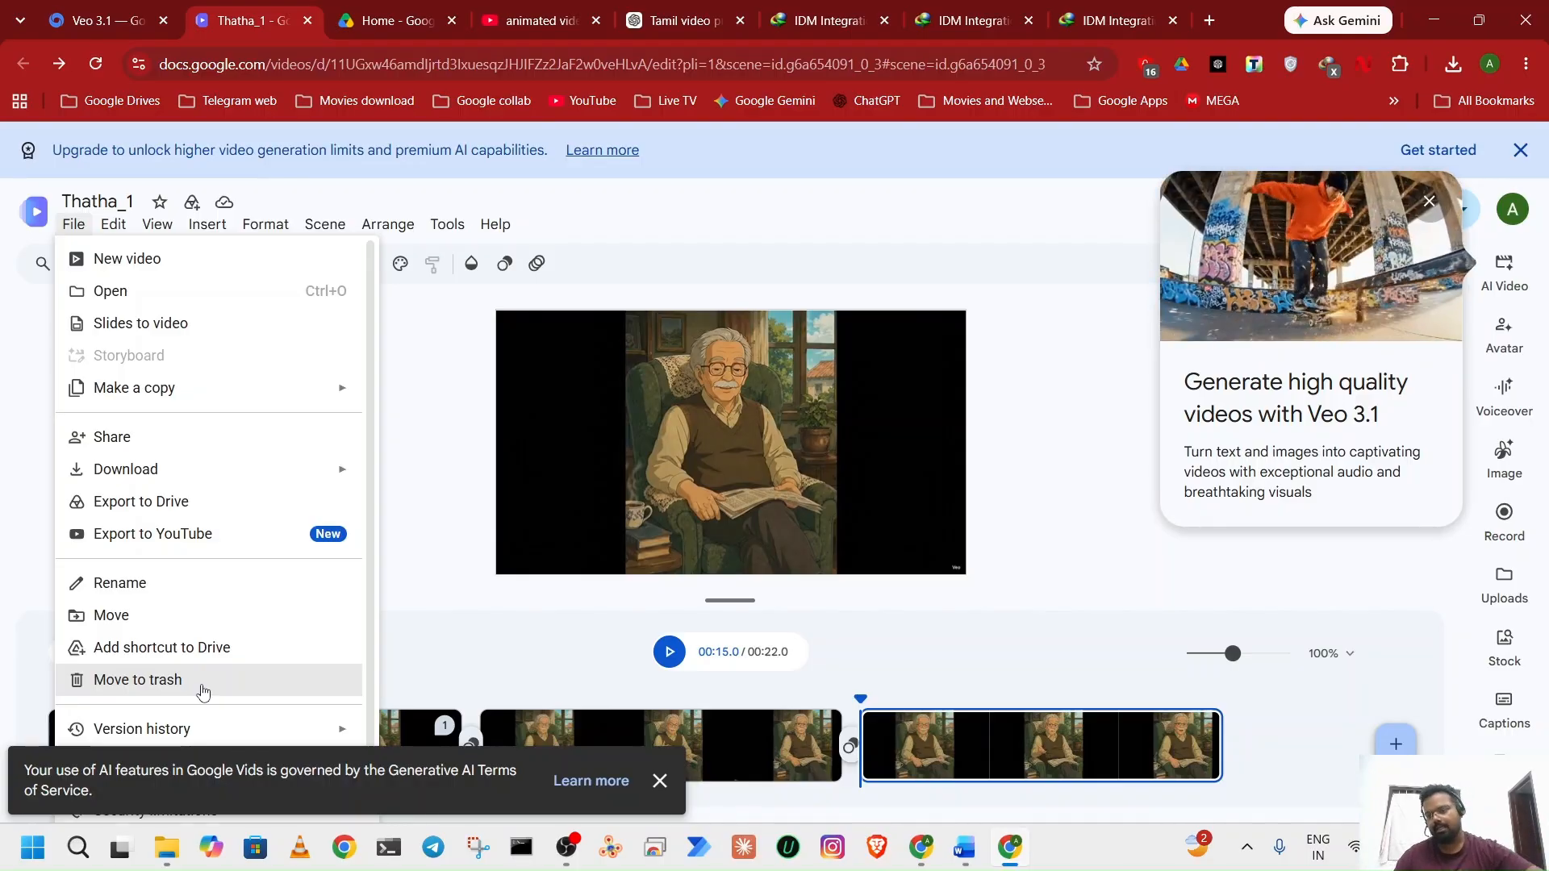
pyautogui.click(419, 579)
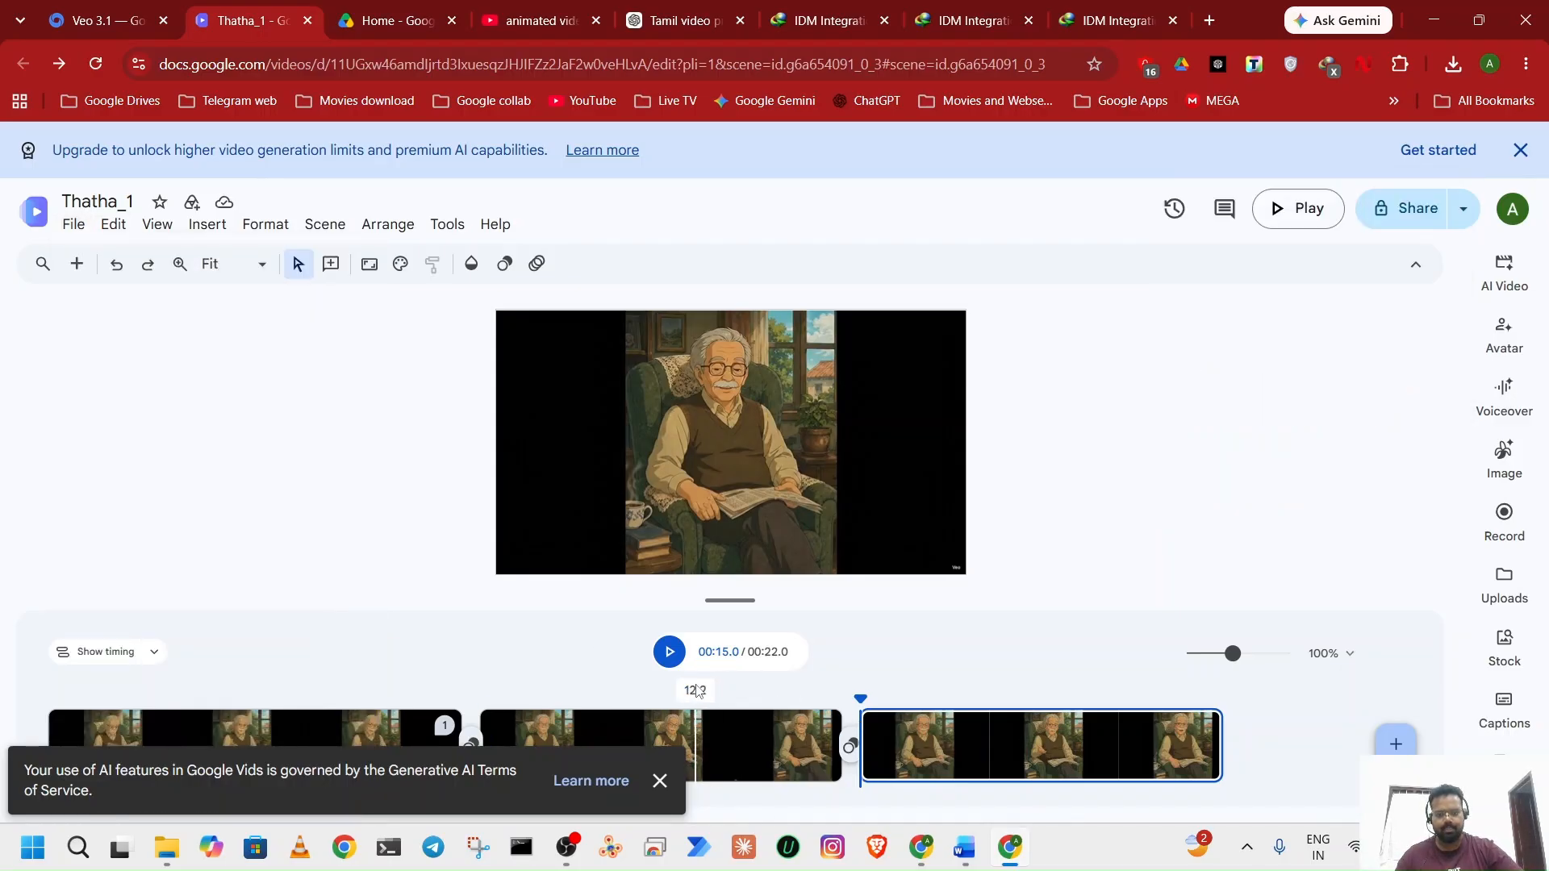
pyautogui.click(669, 654)
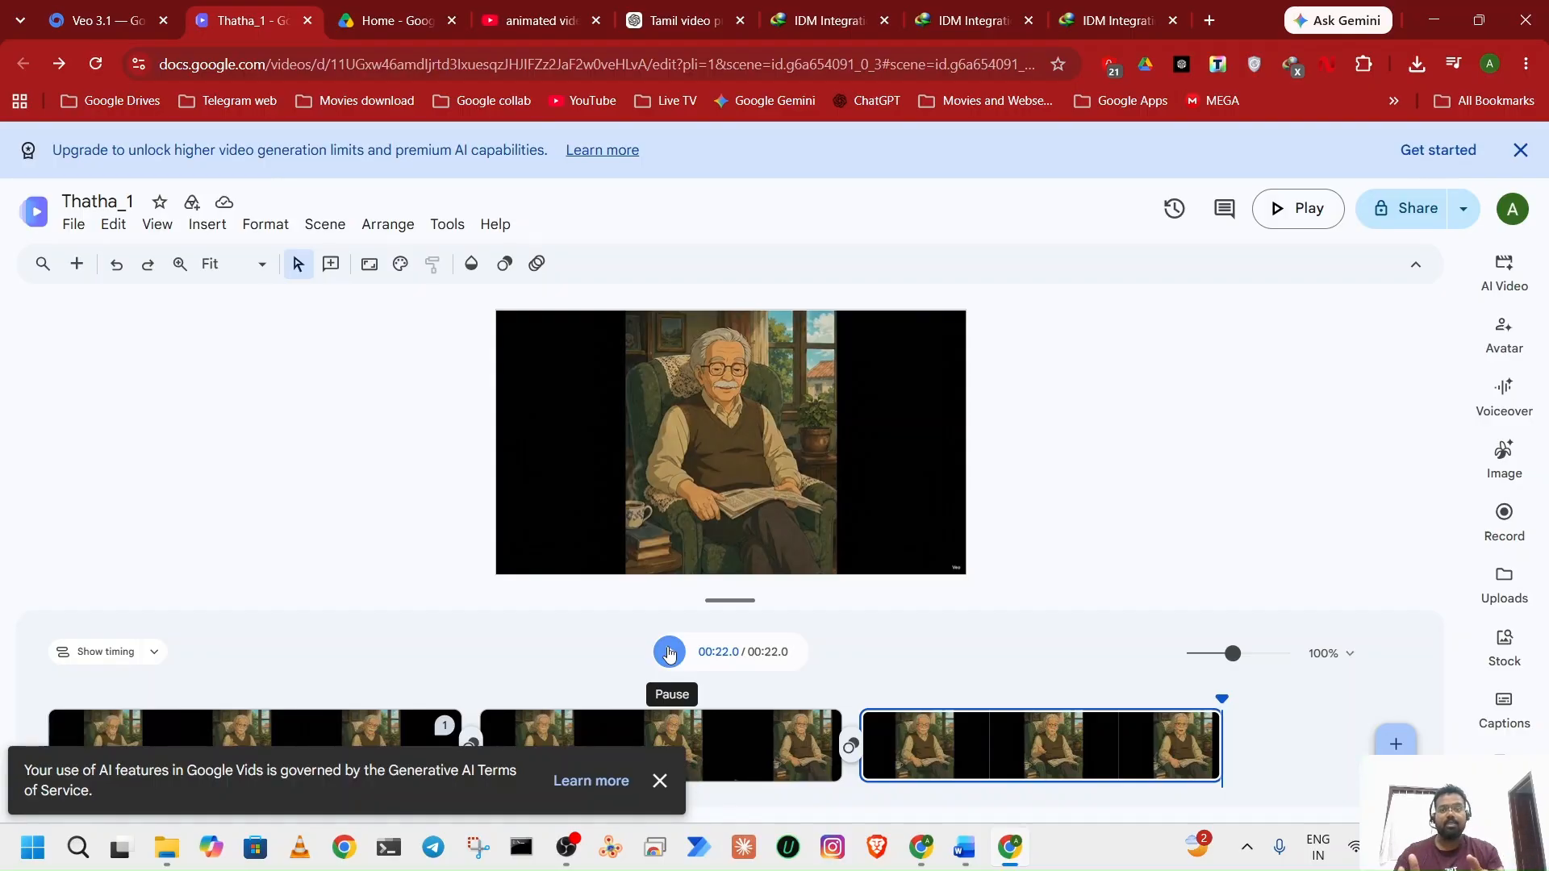
pyautogui.click(660, 781)
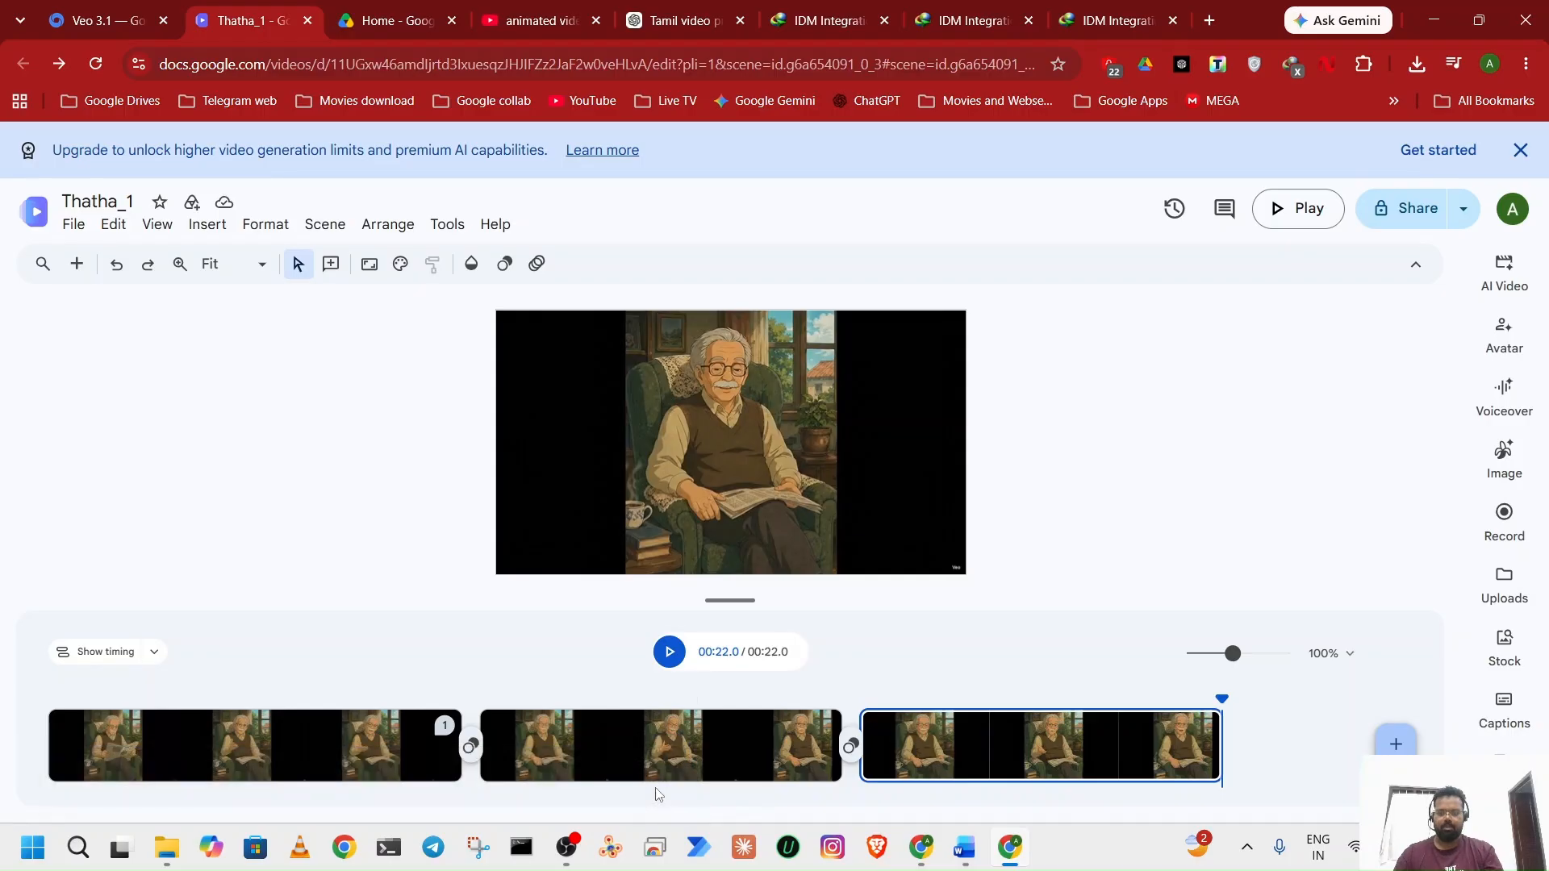
# Delete the first two scenes from the timeline, keeping only the closing scene.
pyautogui.click(349, 772)
pyautogui.rightClick(350, 771)
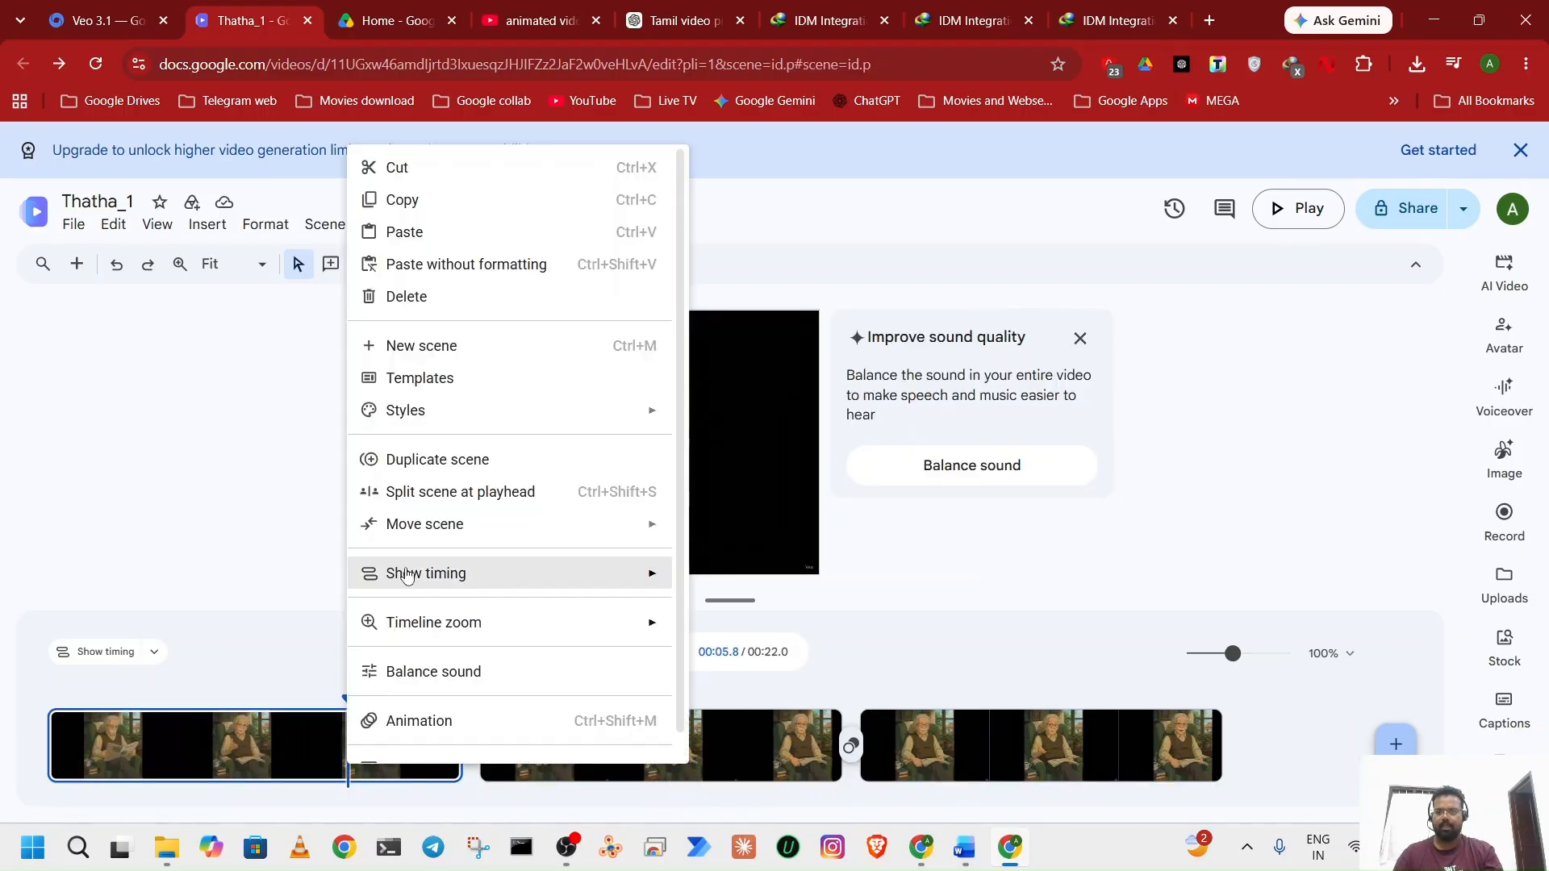
pyautogui.click(398, 297)
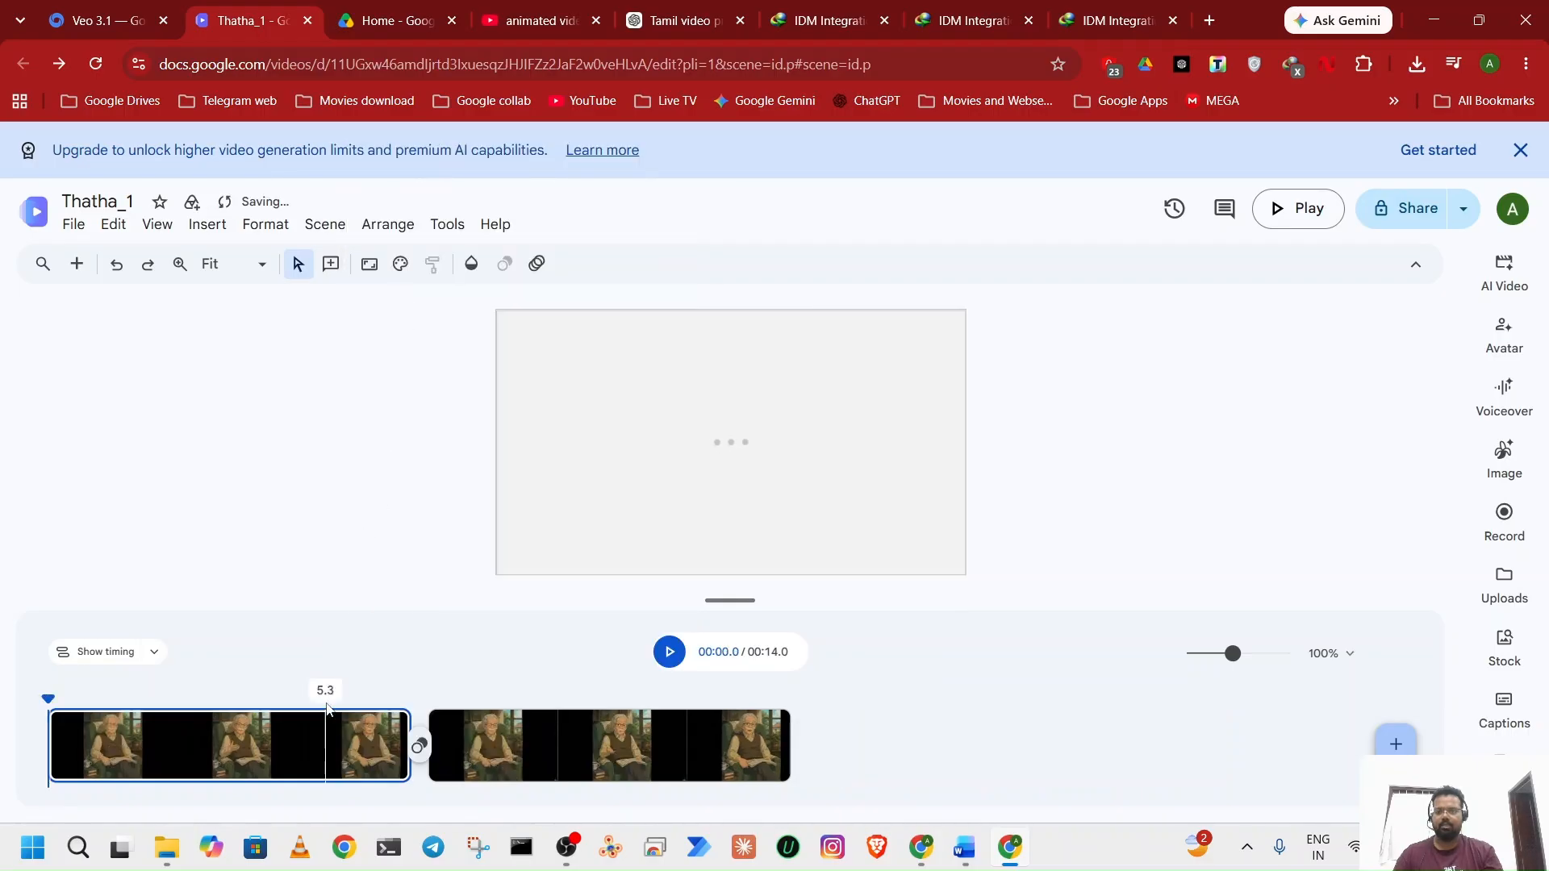
pyautogui.rightClick(336, 759)
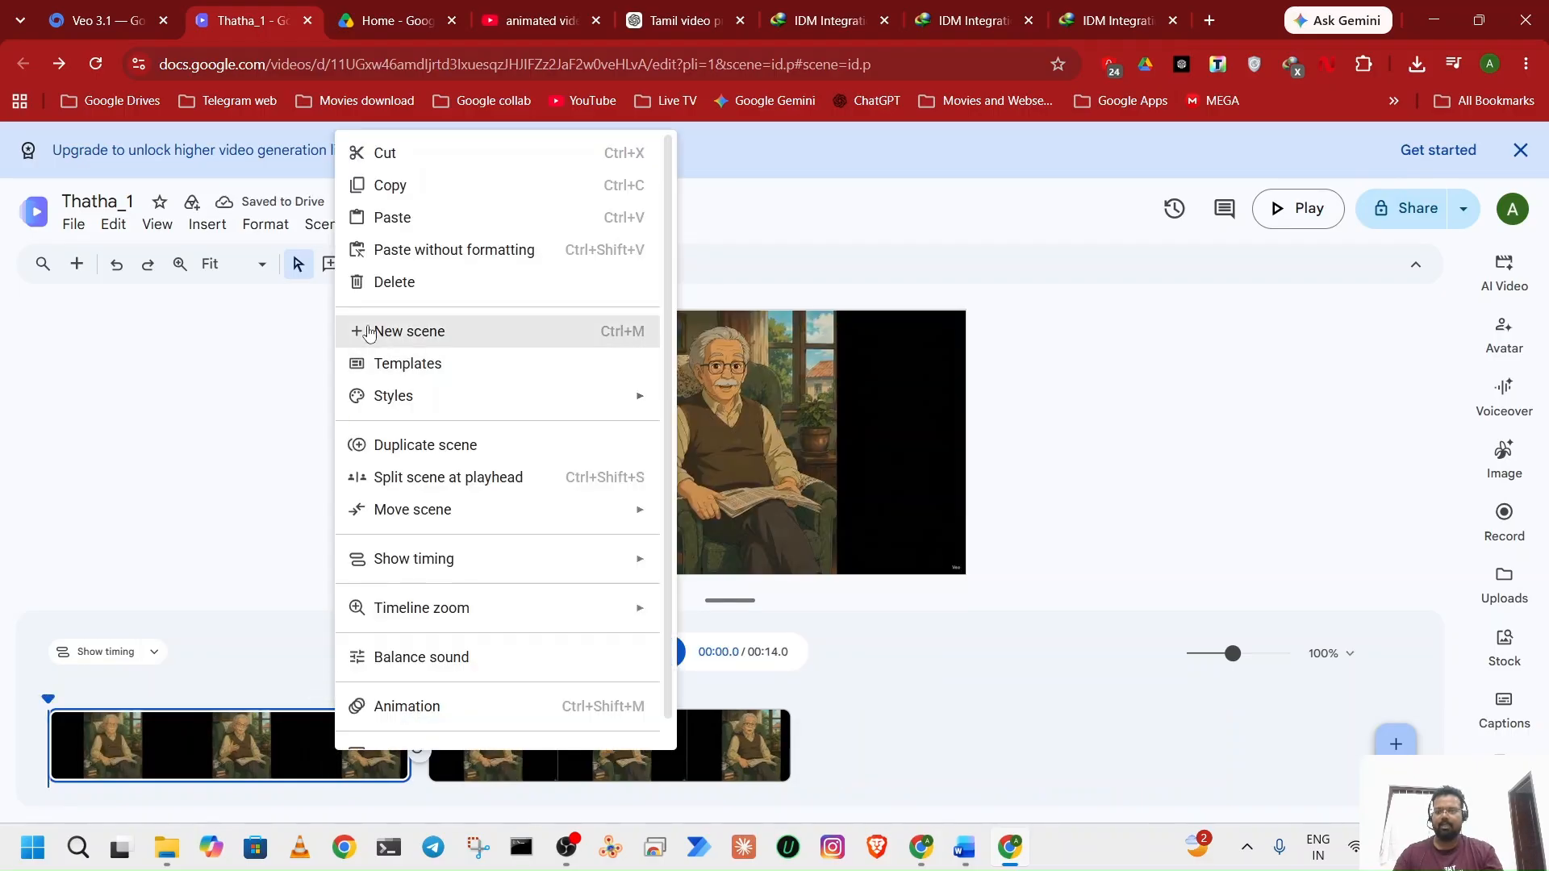
pyautogui.click(385, 280)
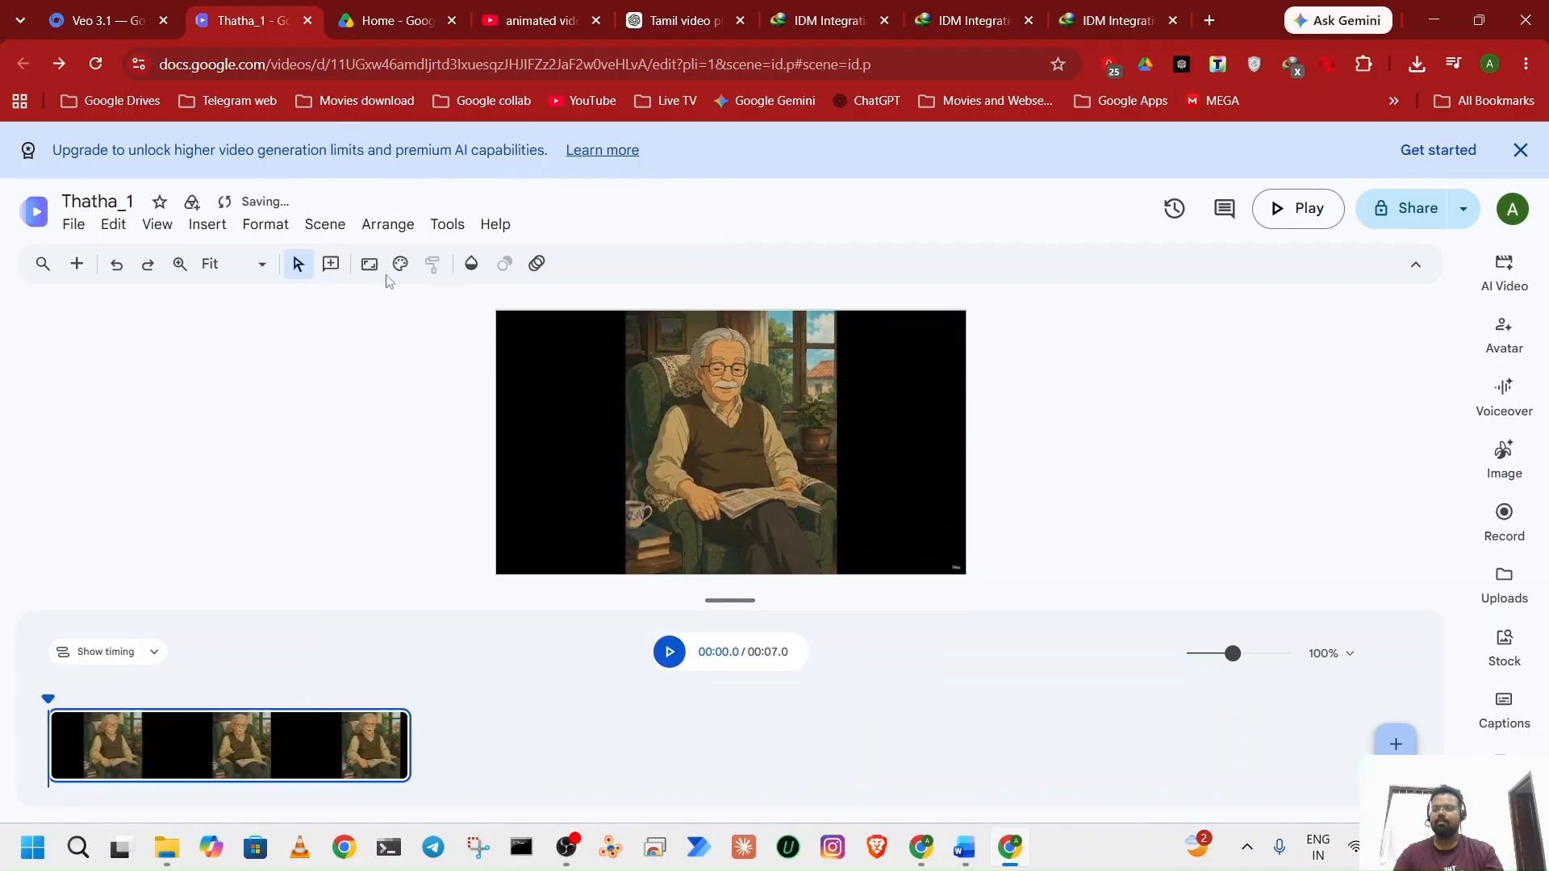
# Make a copy of the entire video named End_Thatha in My Drive and dismiss the Reimagine your video tip.
pyautogui.click(70, 230)
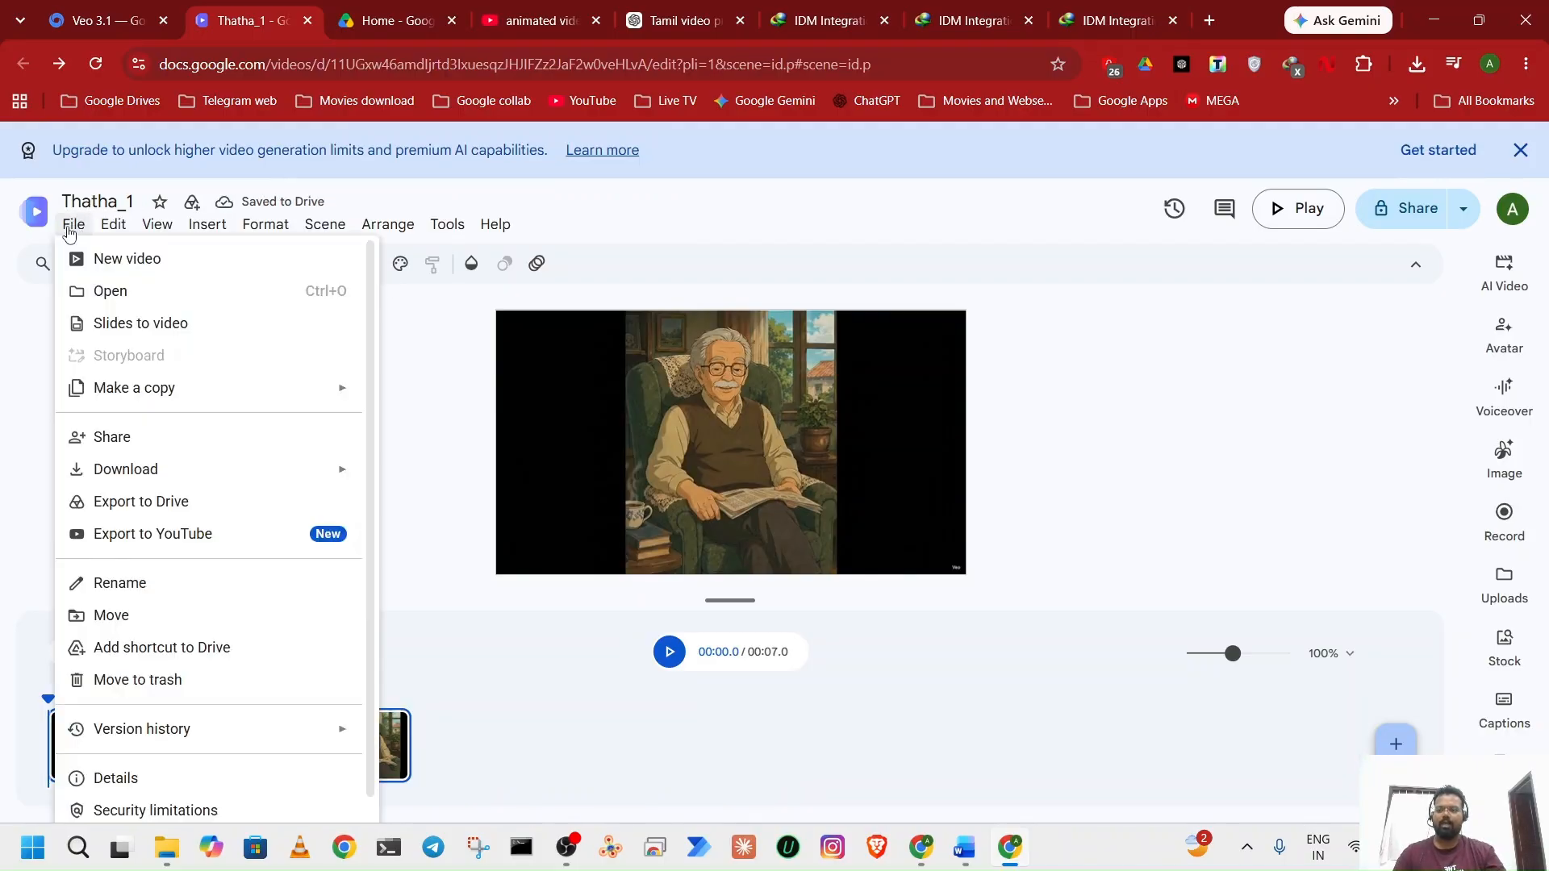
pyautogui.moveTo(196, 391)
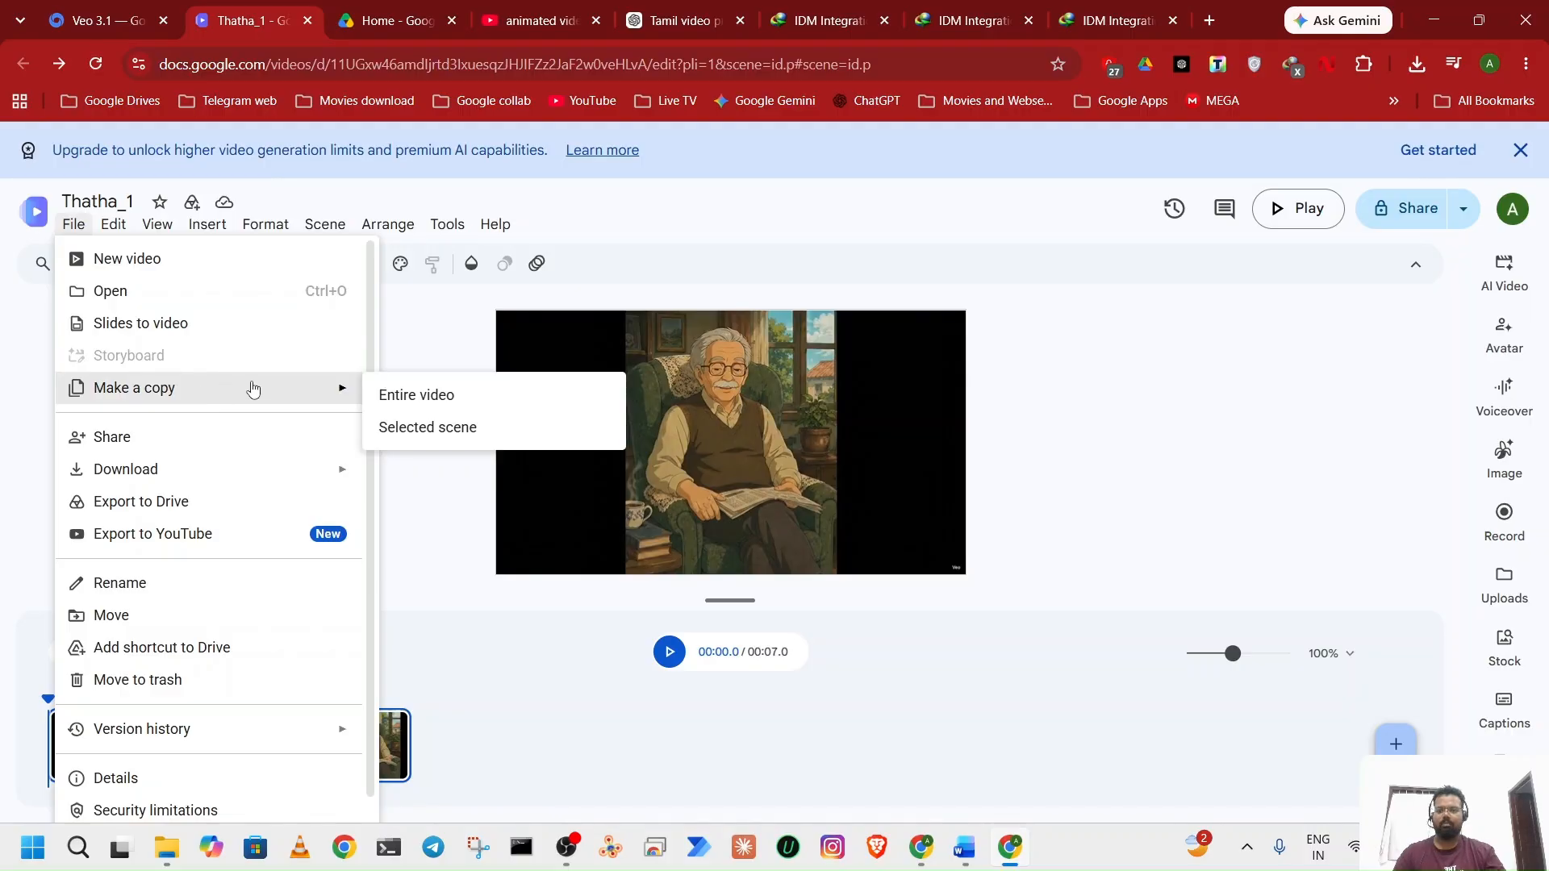
pyautogui.click(408, 394)
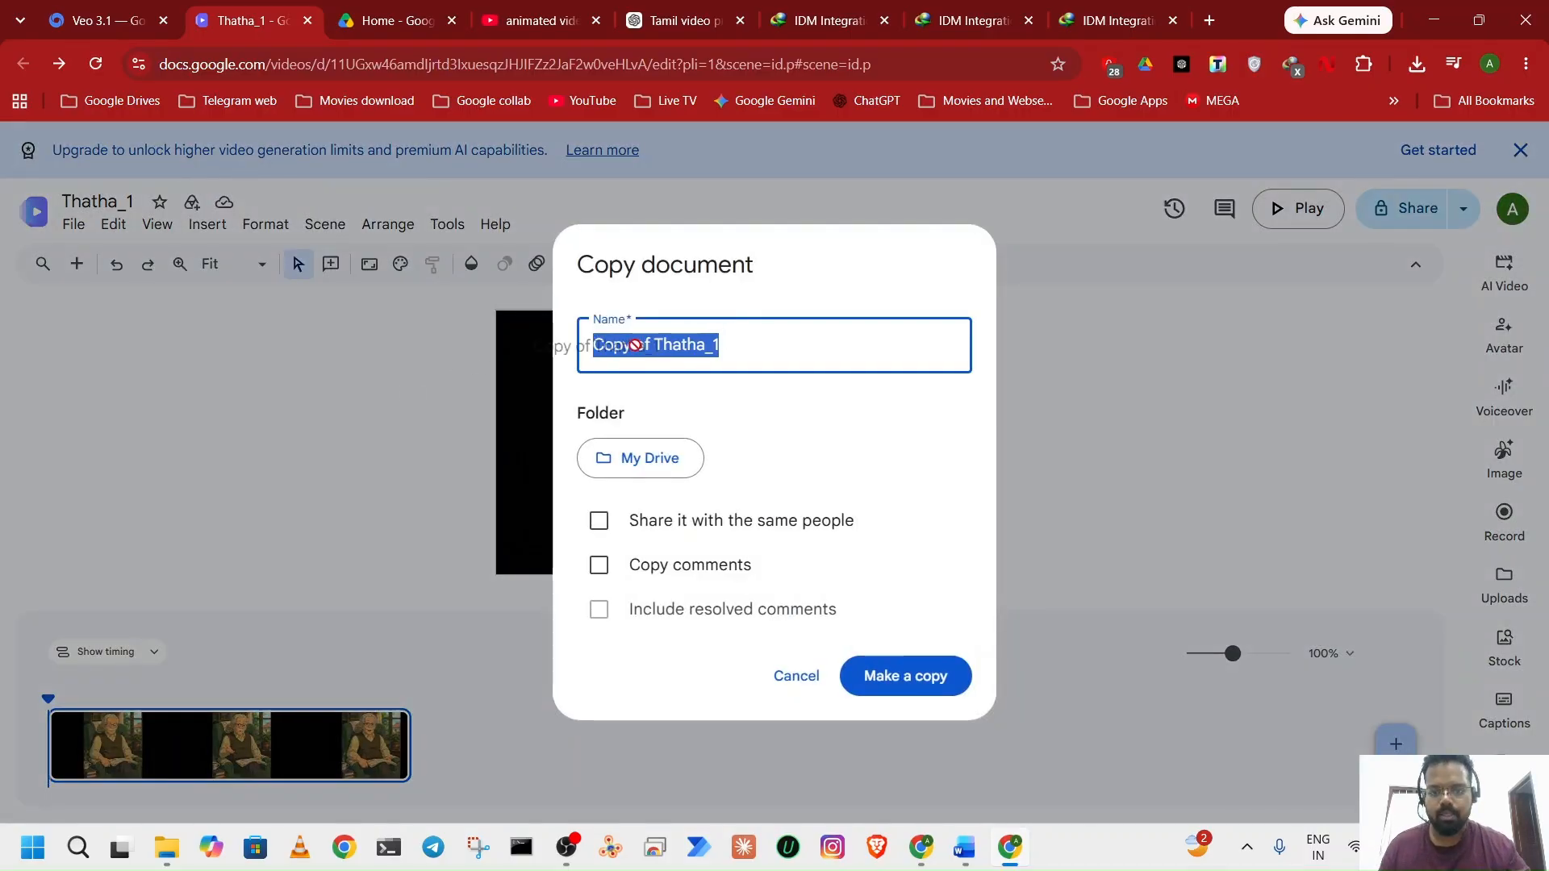
pyautogui.write('E')
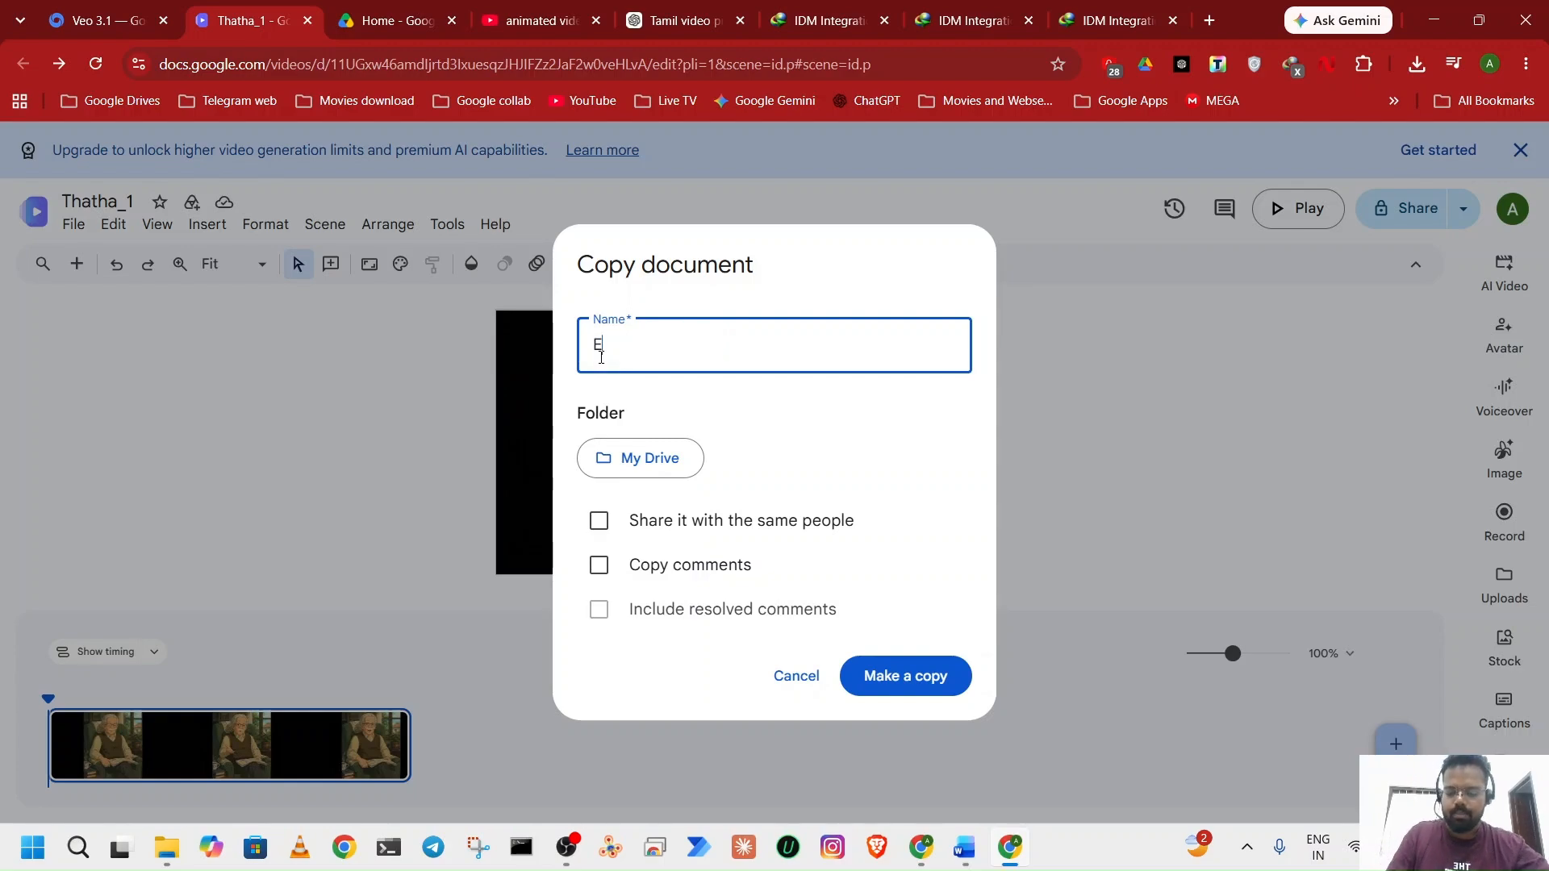
pyautogui.write('nd_Thatha')
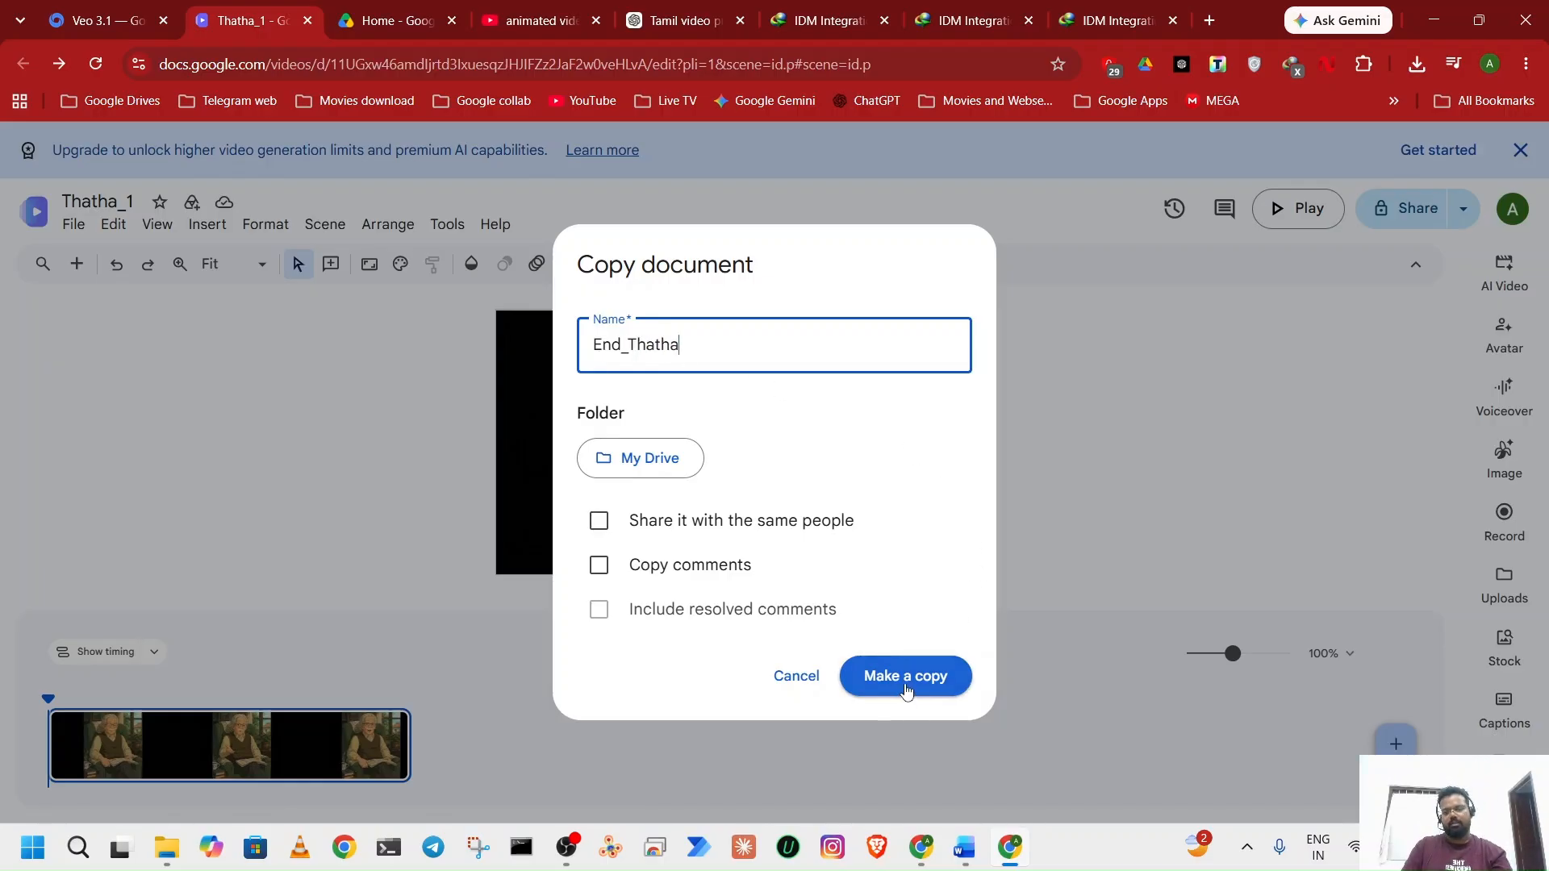
pyautogui.click(905, 690)
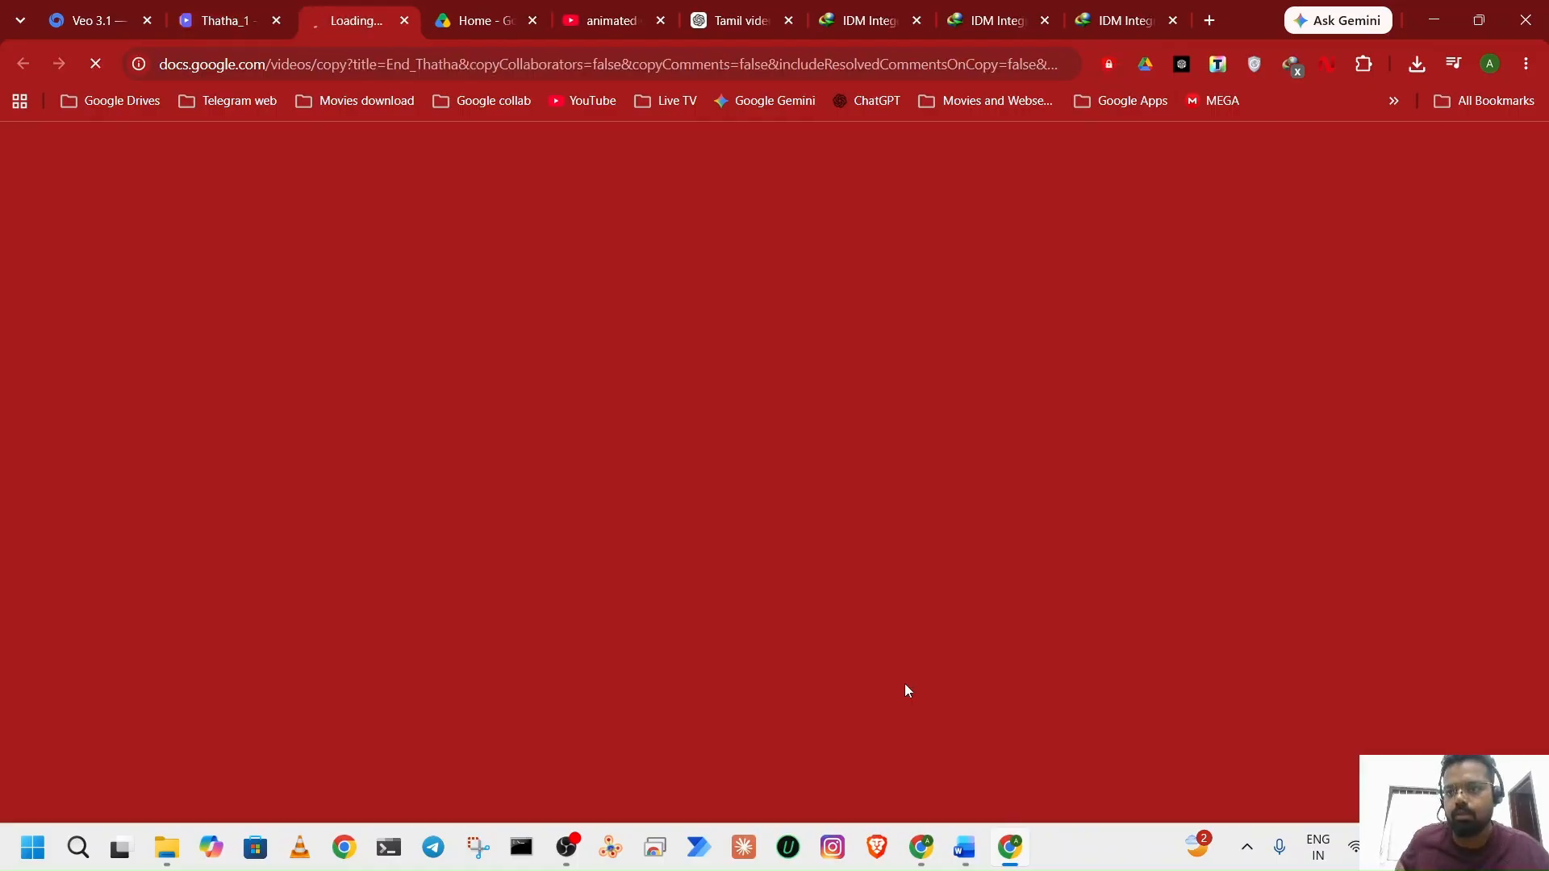
pyautogui.press('XF86AudioLowerVolume')
pyautogui.press('XF86AudioLowerVolume')
pyautogui.press('XF86AudioLowerVolume')
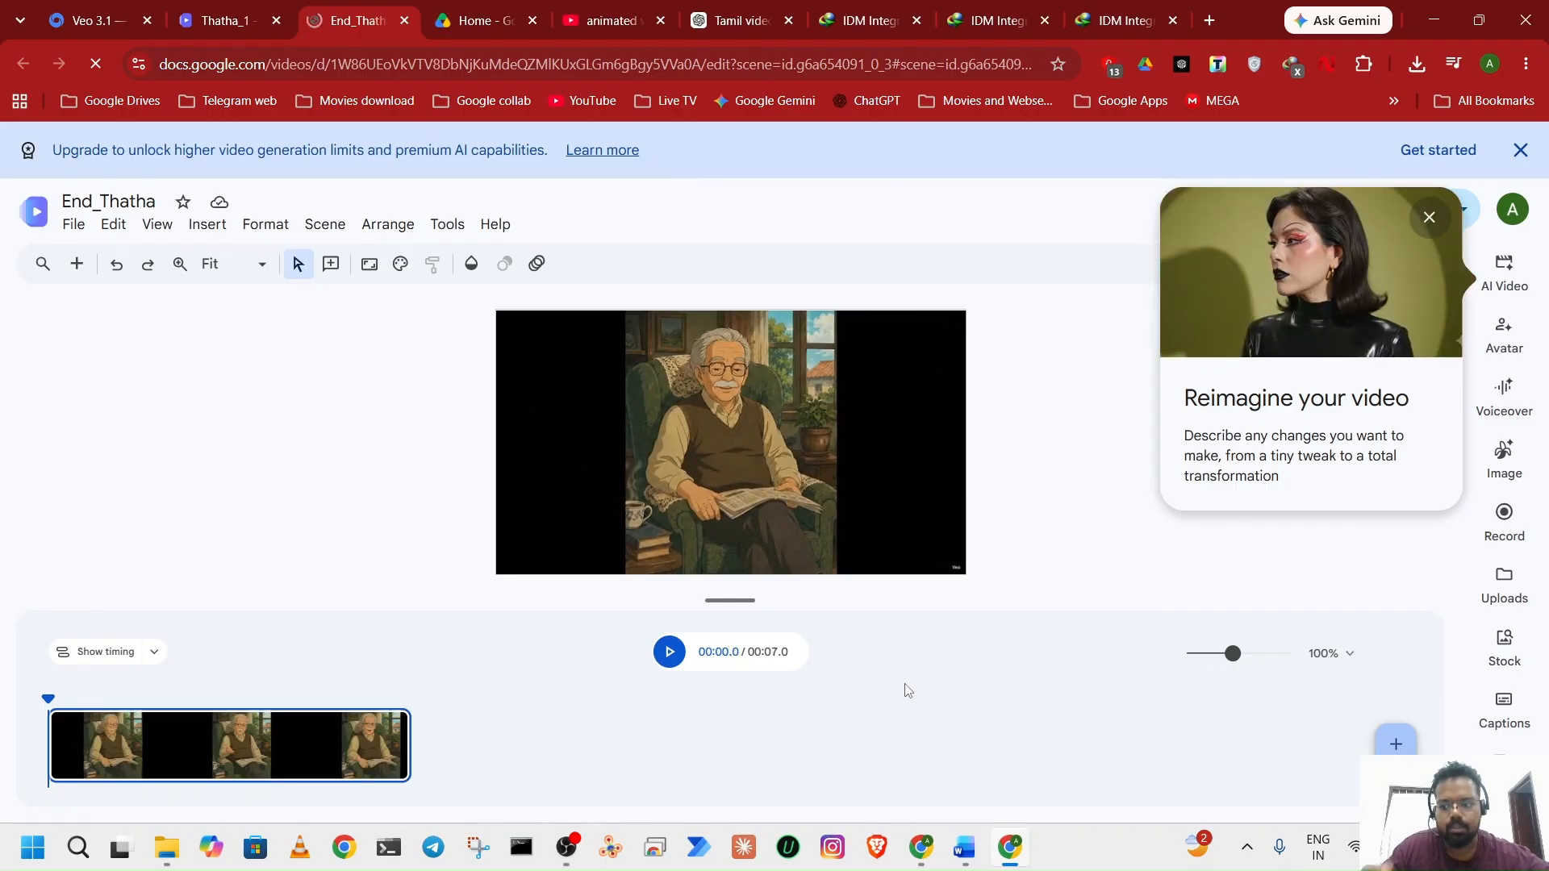
pyautogui.click(1430, 219)
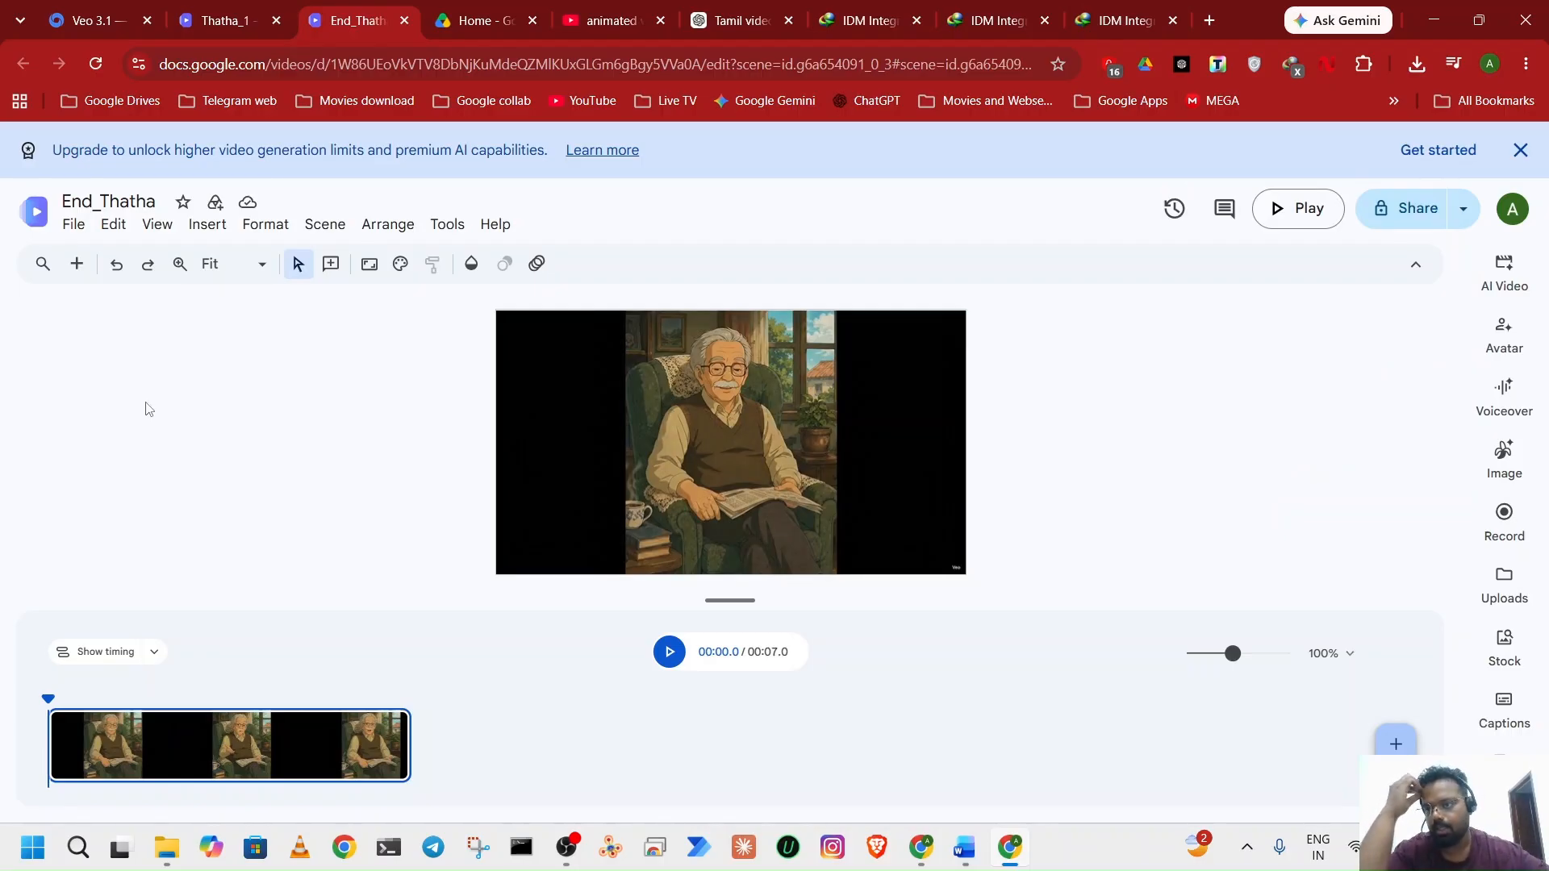
# Make another copy of the entire End_Thatha video, named Thatha_2, in My Drive.
pyautogui.click(73, 227)
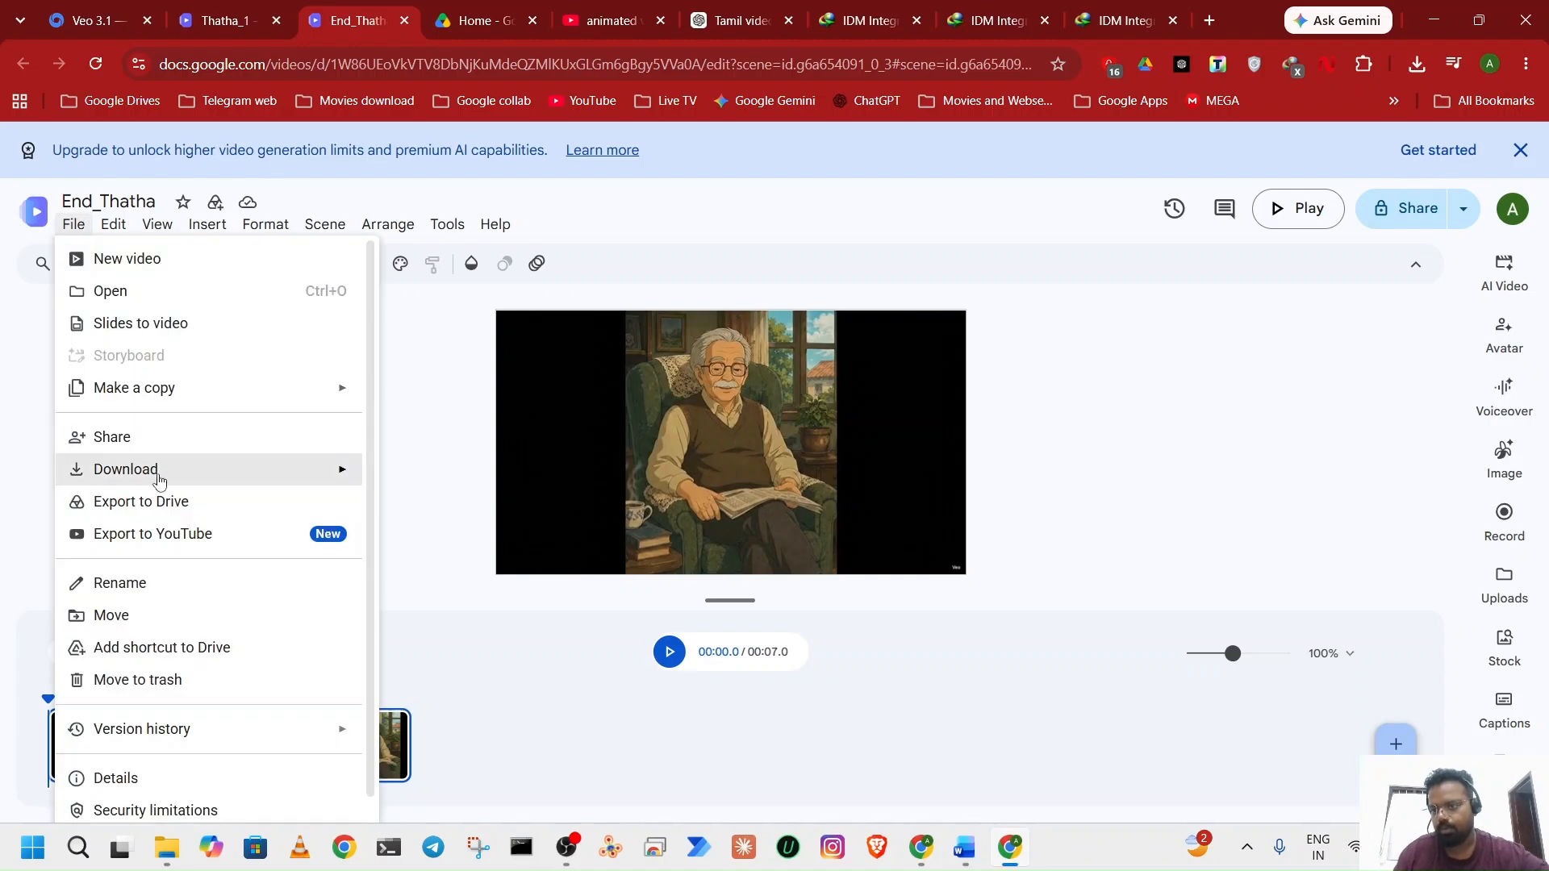
pyautogui.moveTo(186, 476)
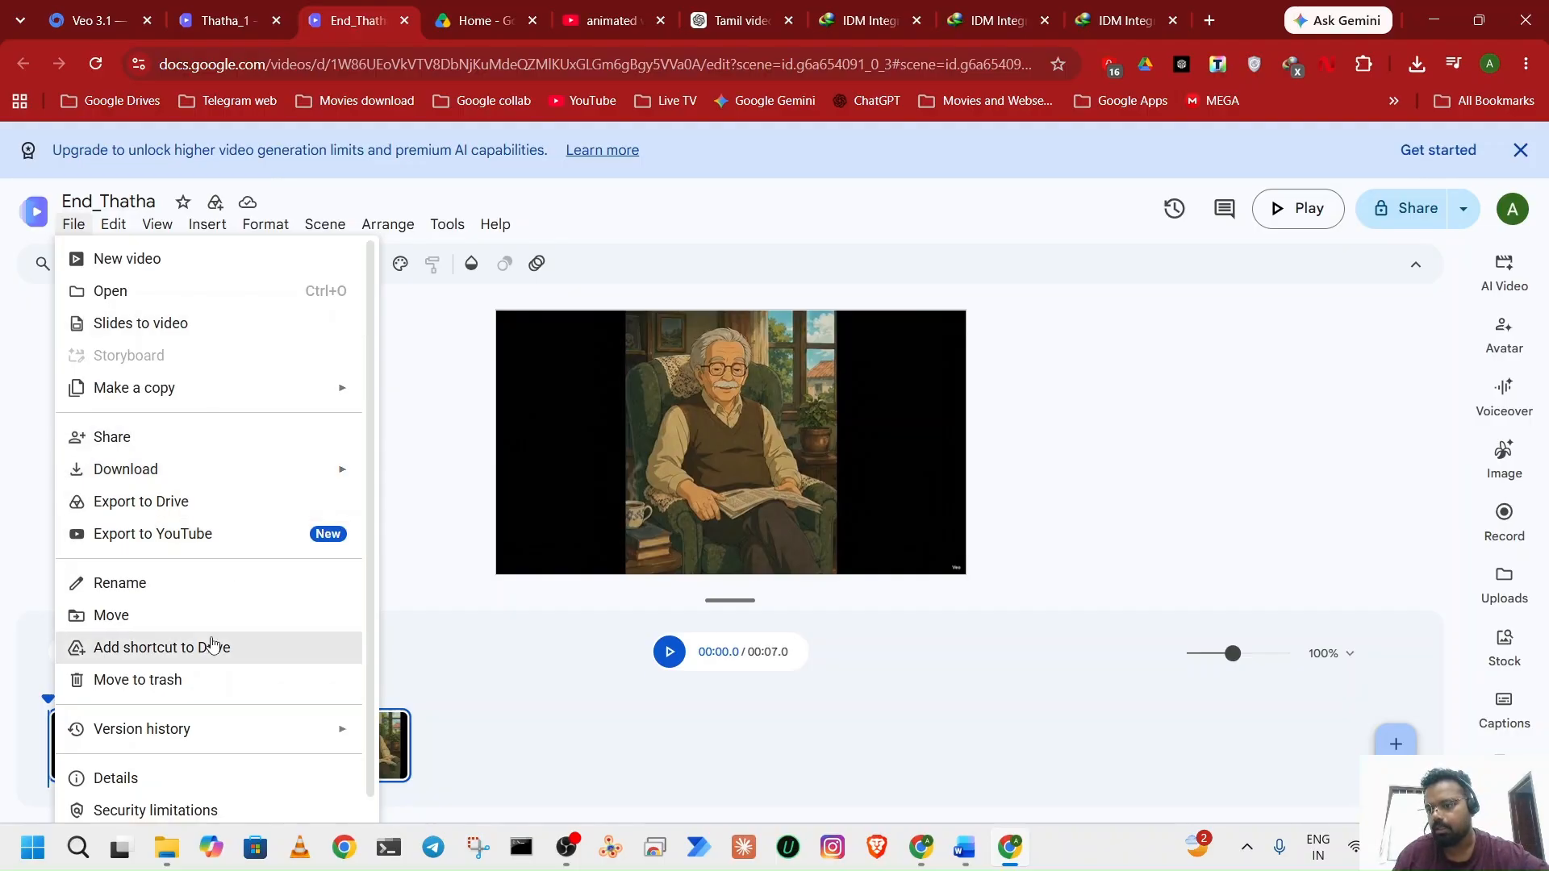
pyautogui.moveTo(266, 408)
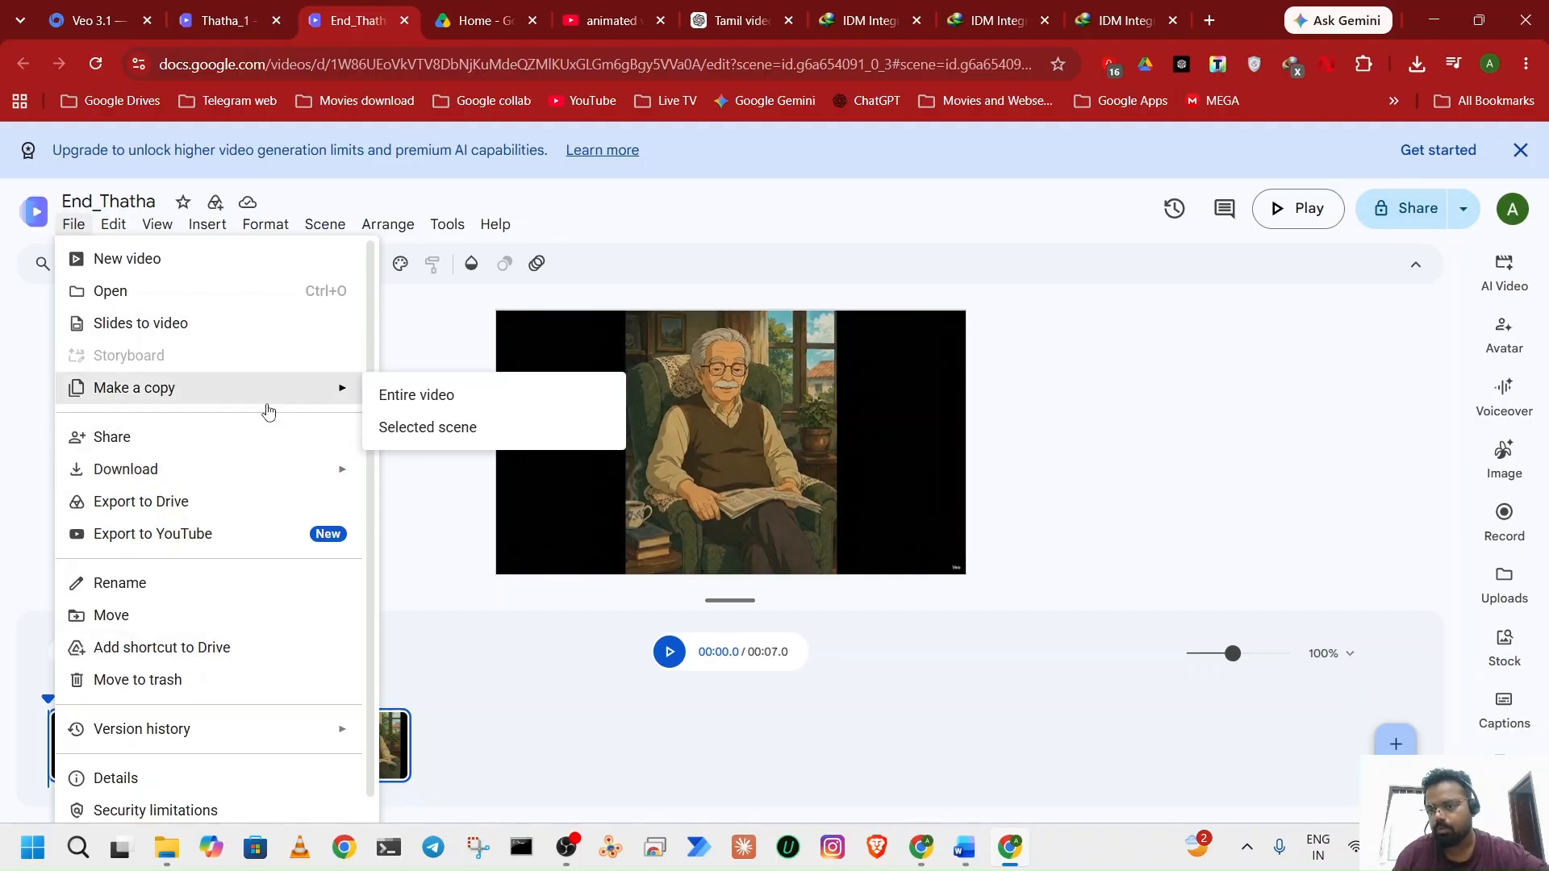
pyautogui.click(401, 406)
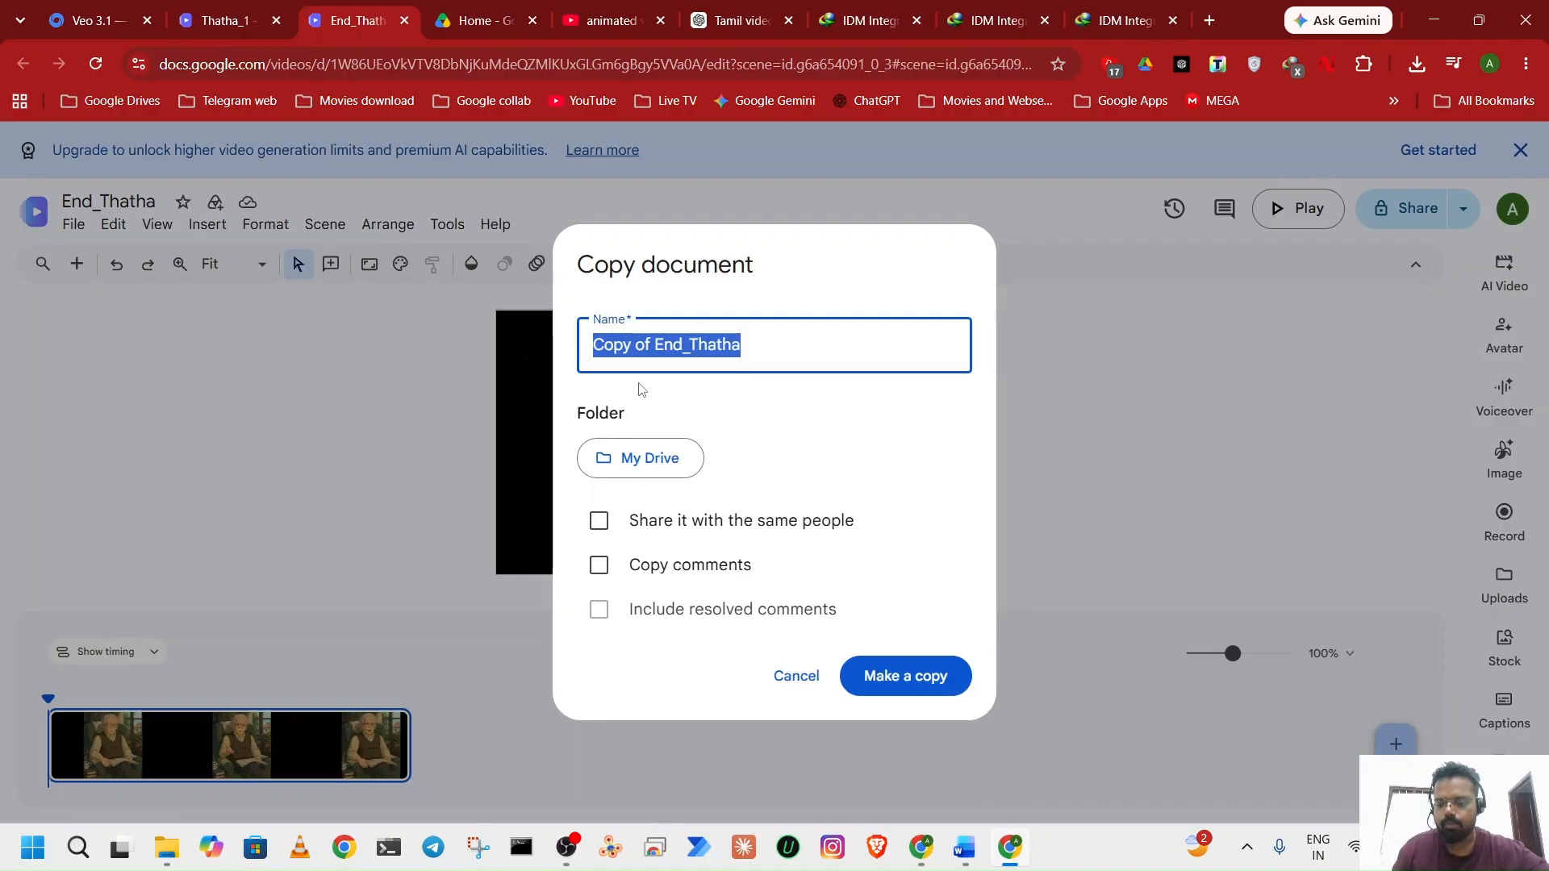
pyautogui.write('Tht')
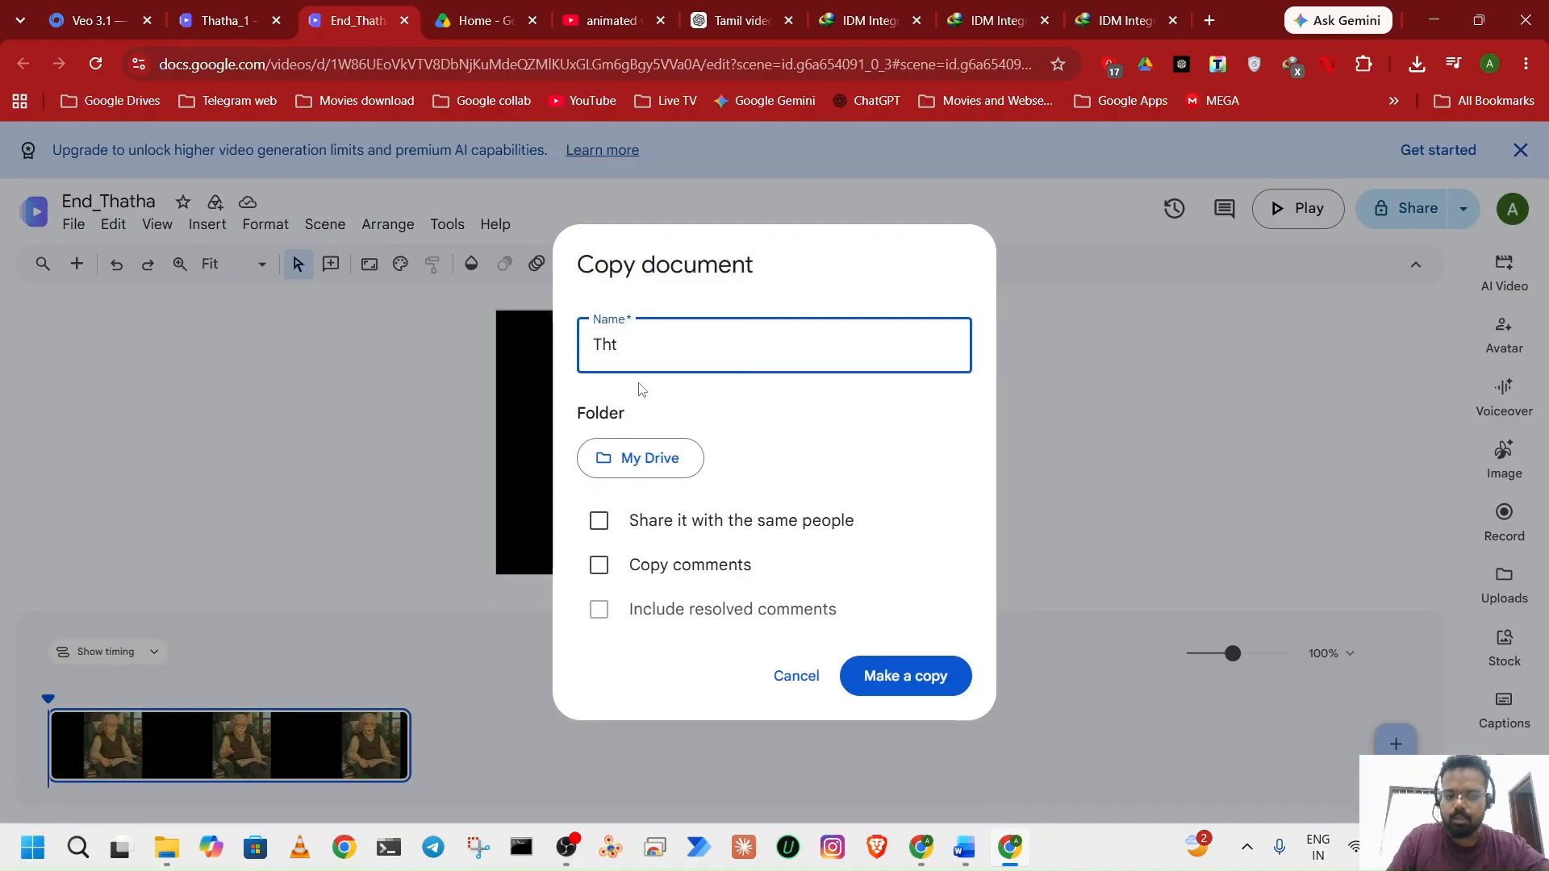
pyautogui.write('tha_2')
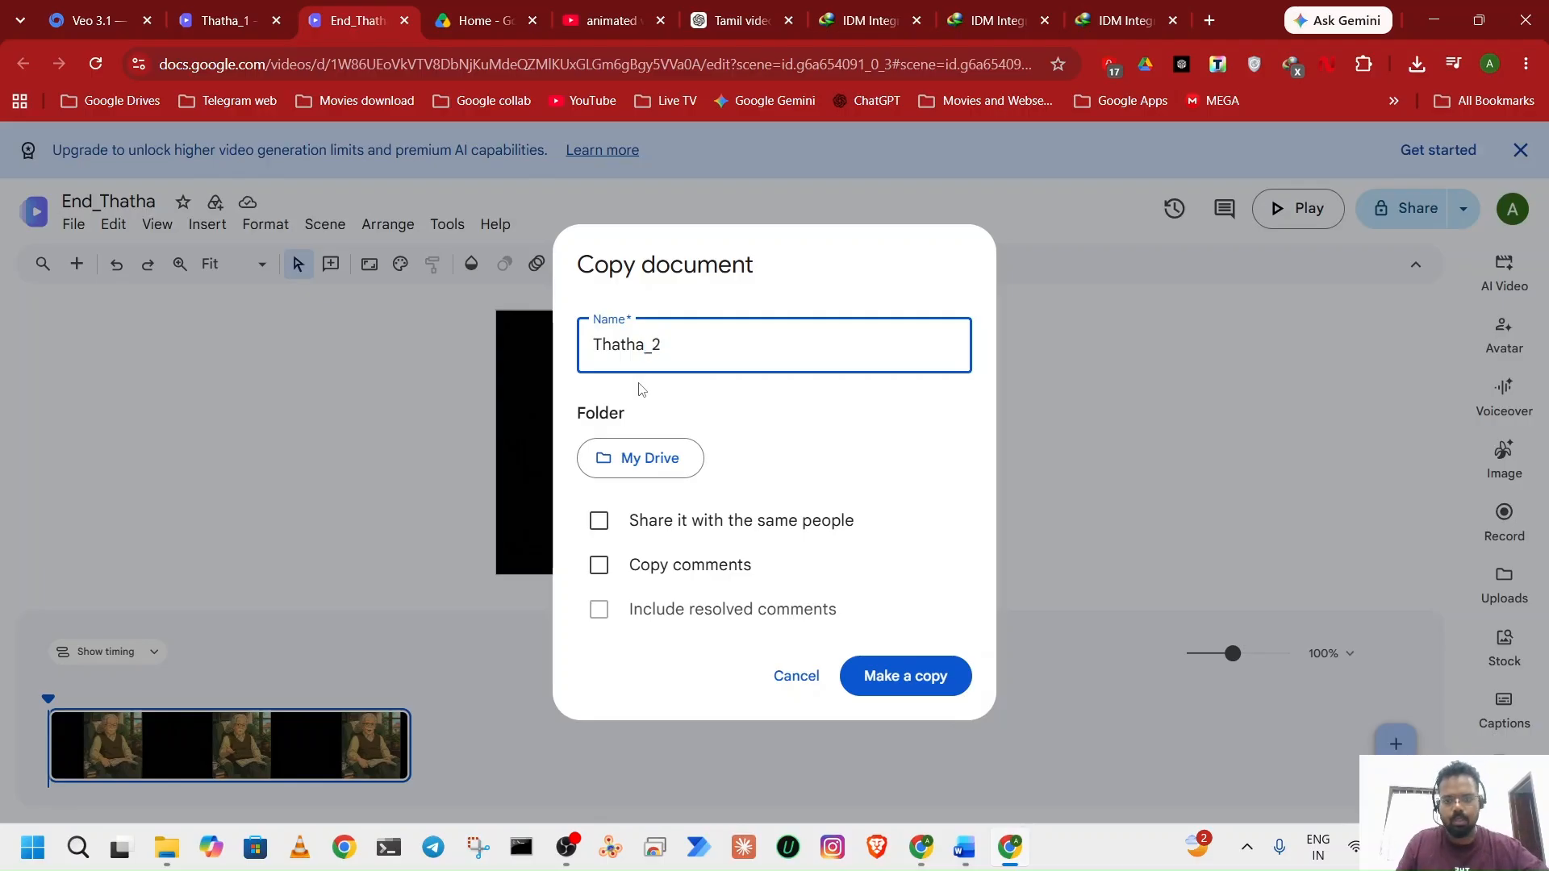
pyautogui.click(928, 678)
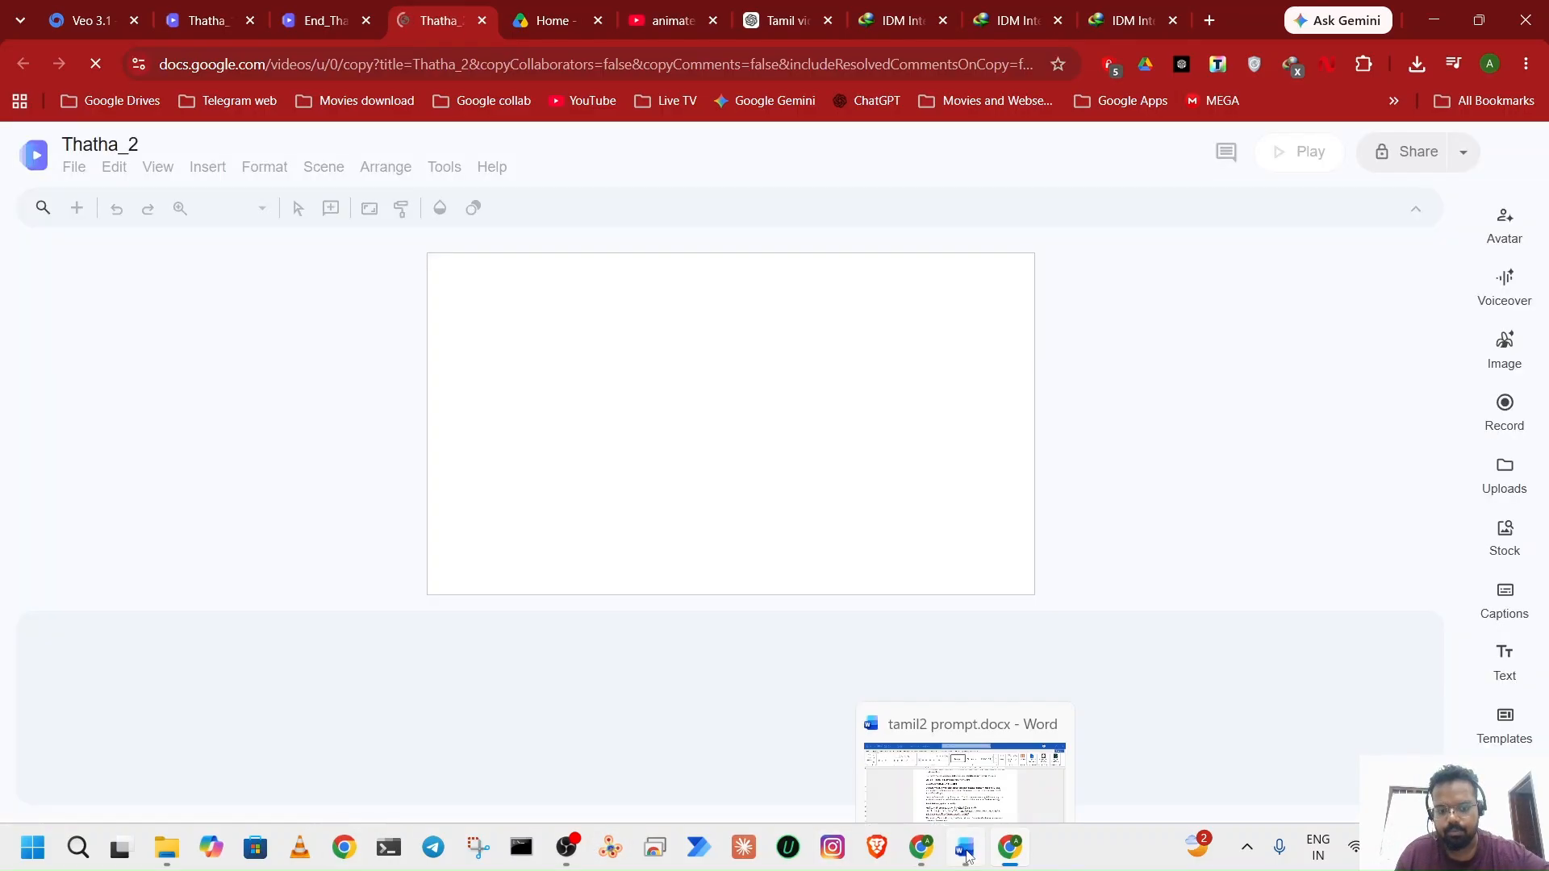
# Switch to Word, open the recent document tamil prompt.docx, and read through its three video prompts.
pyautogui.click(965, 847)
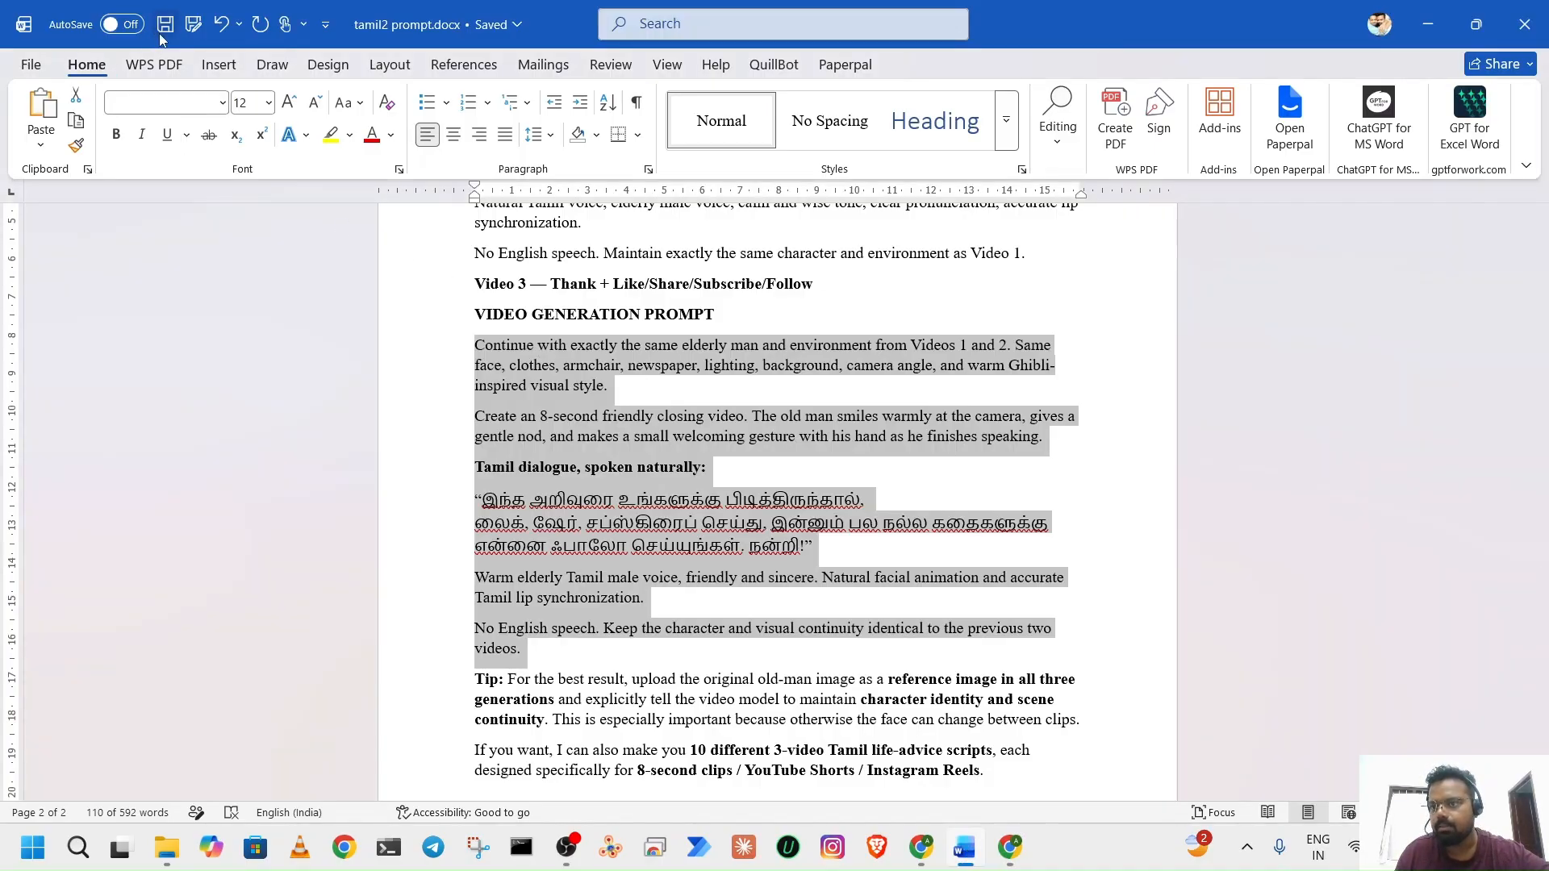
pyautogui.click(31, 66)
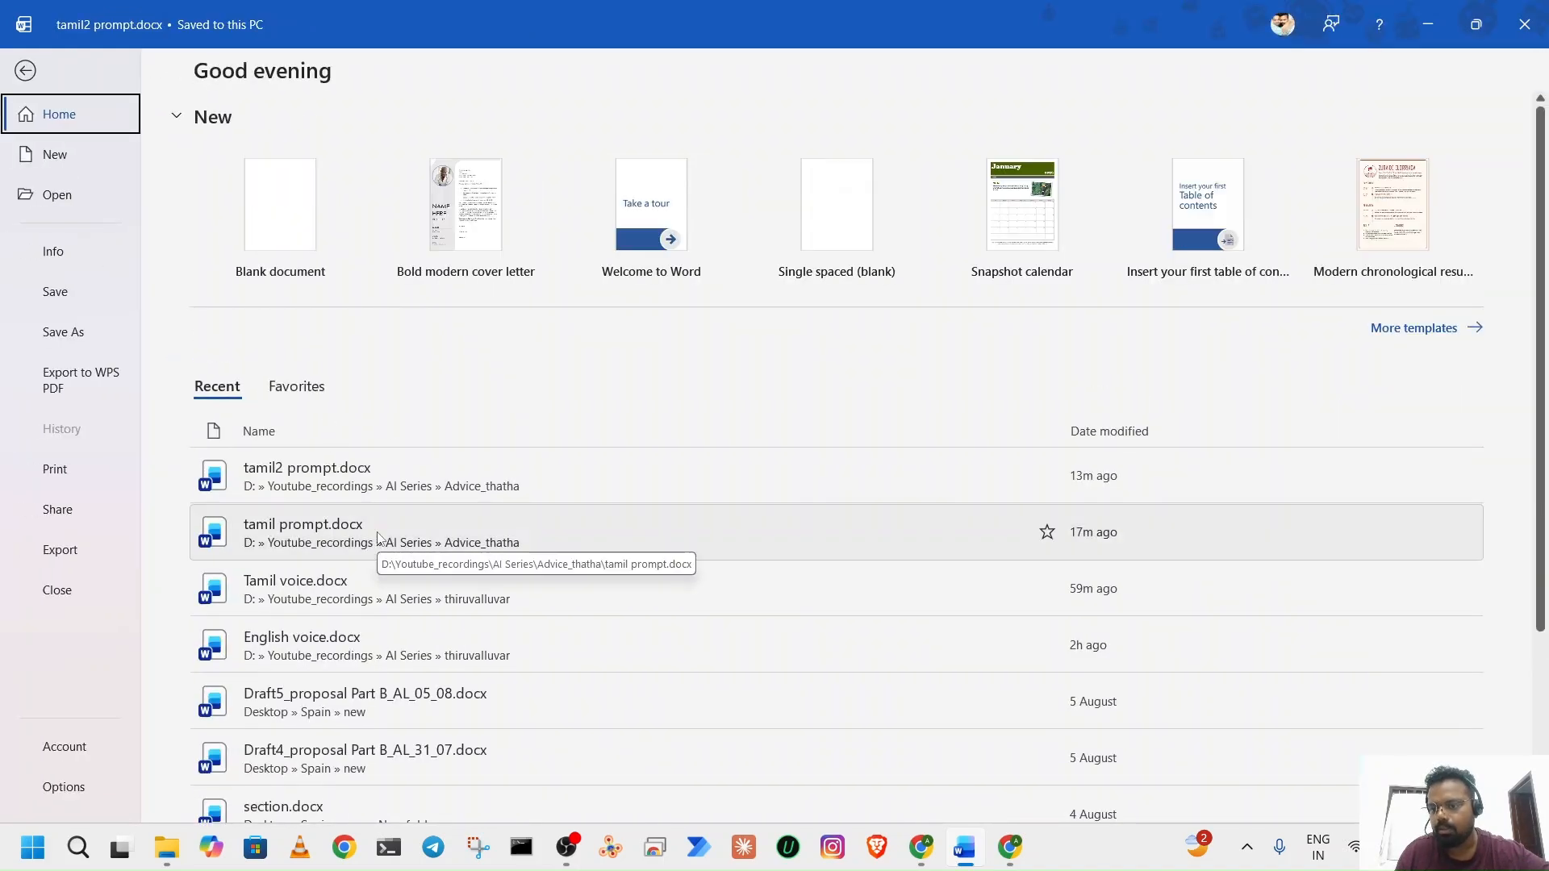
pyautogui.click(378, 538)
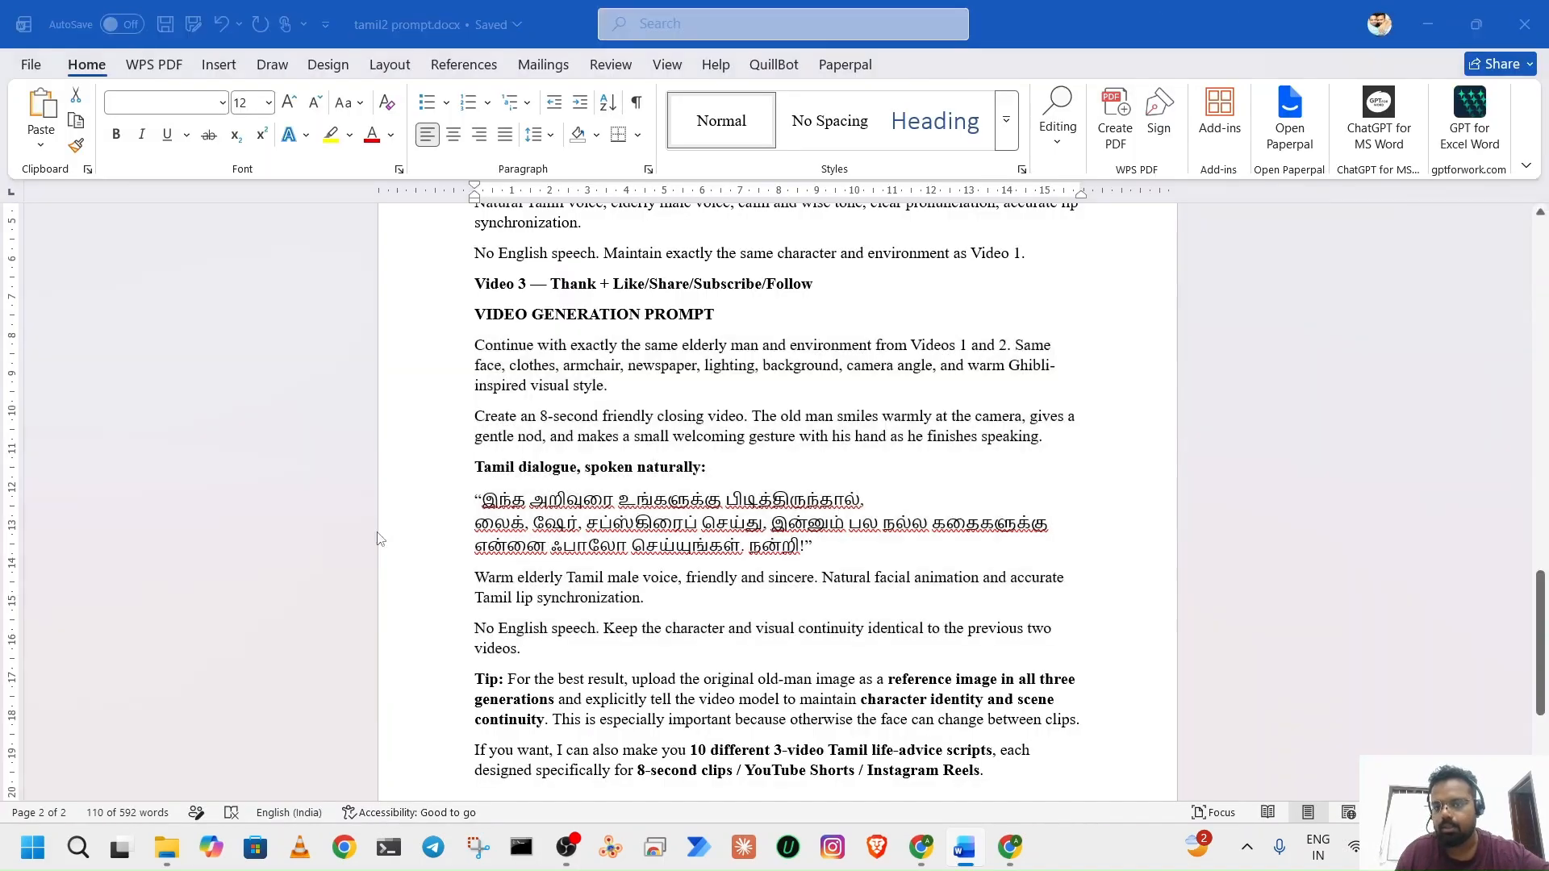
pyautogui.scroll(-10, 691, 503)
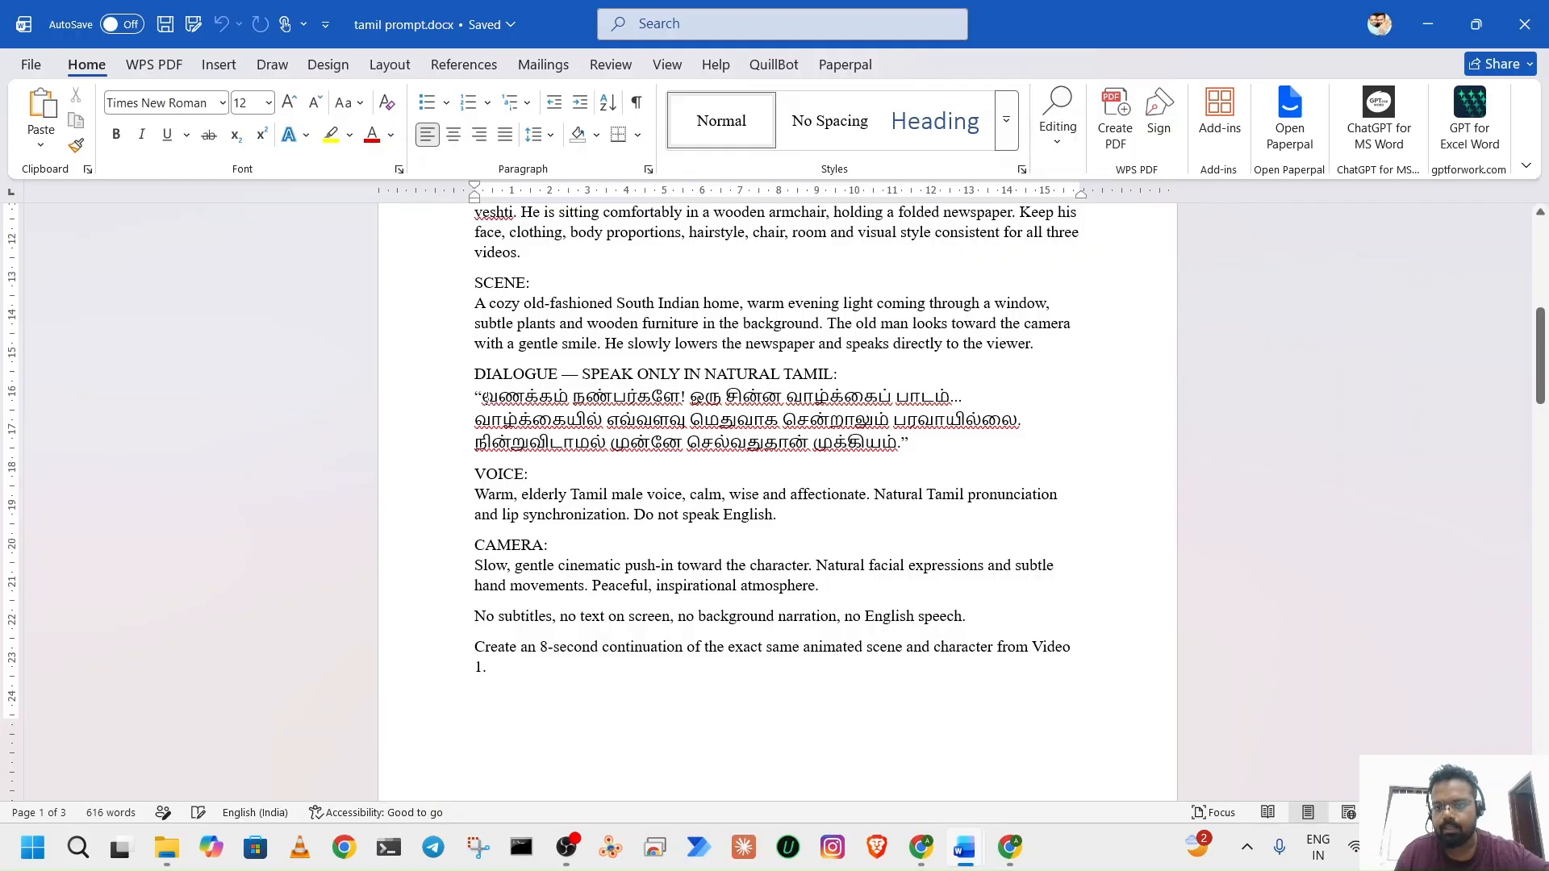
pyautogui.scroll(9, 487, 399)
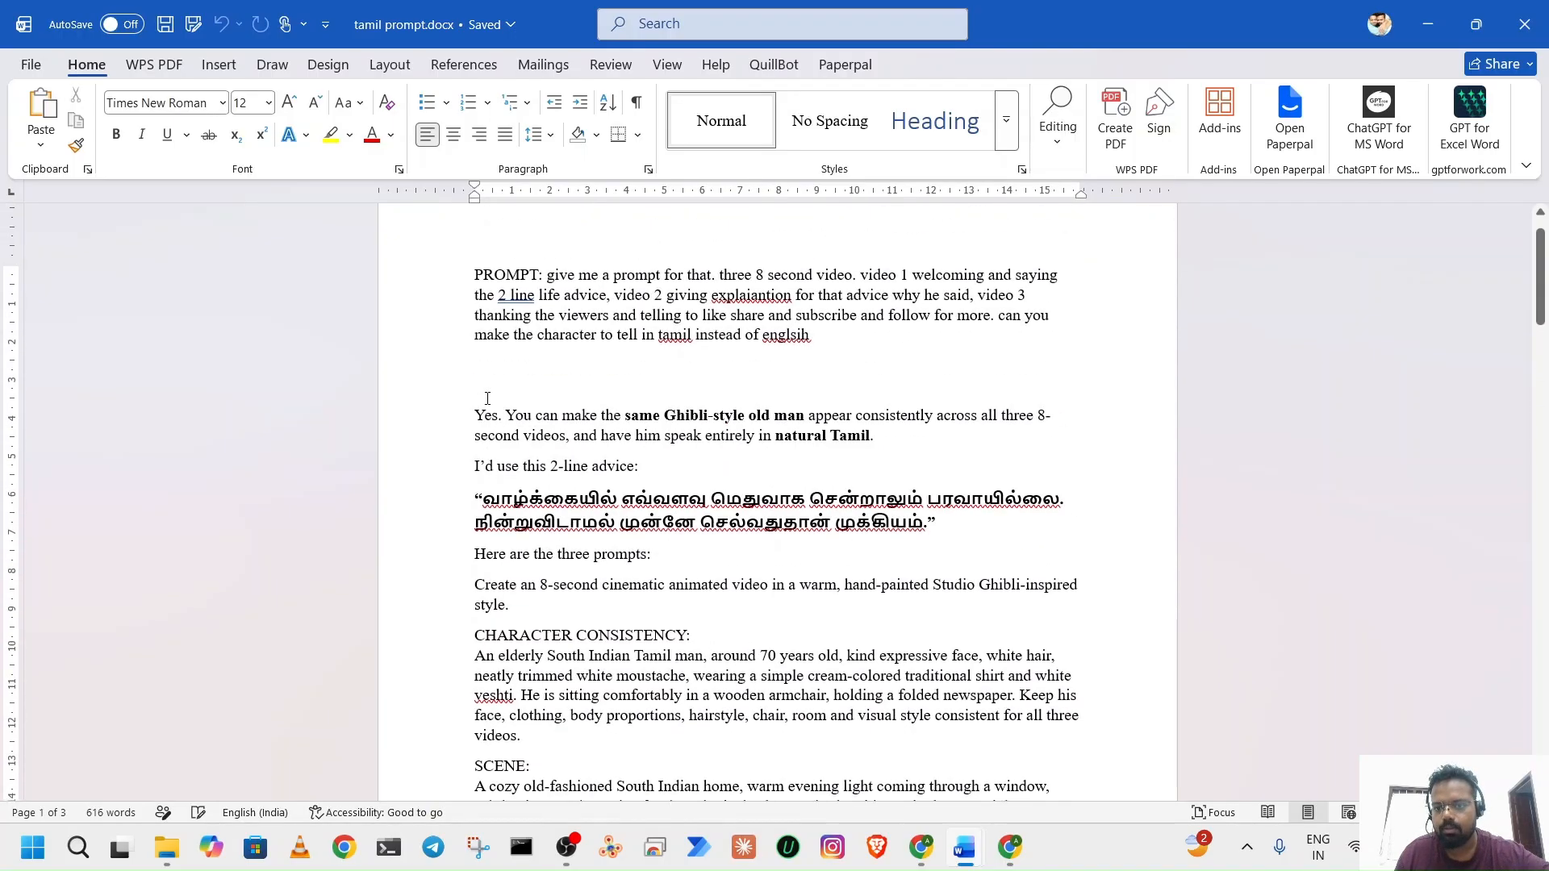
pyautogui.scroll(-20, 487, 398)
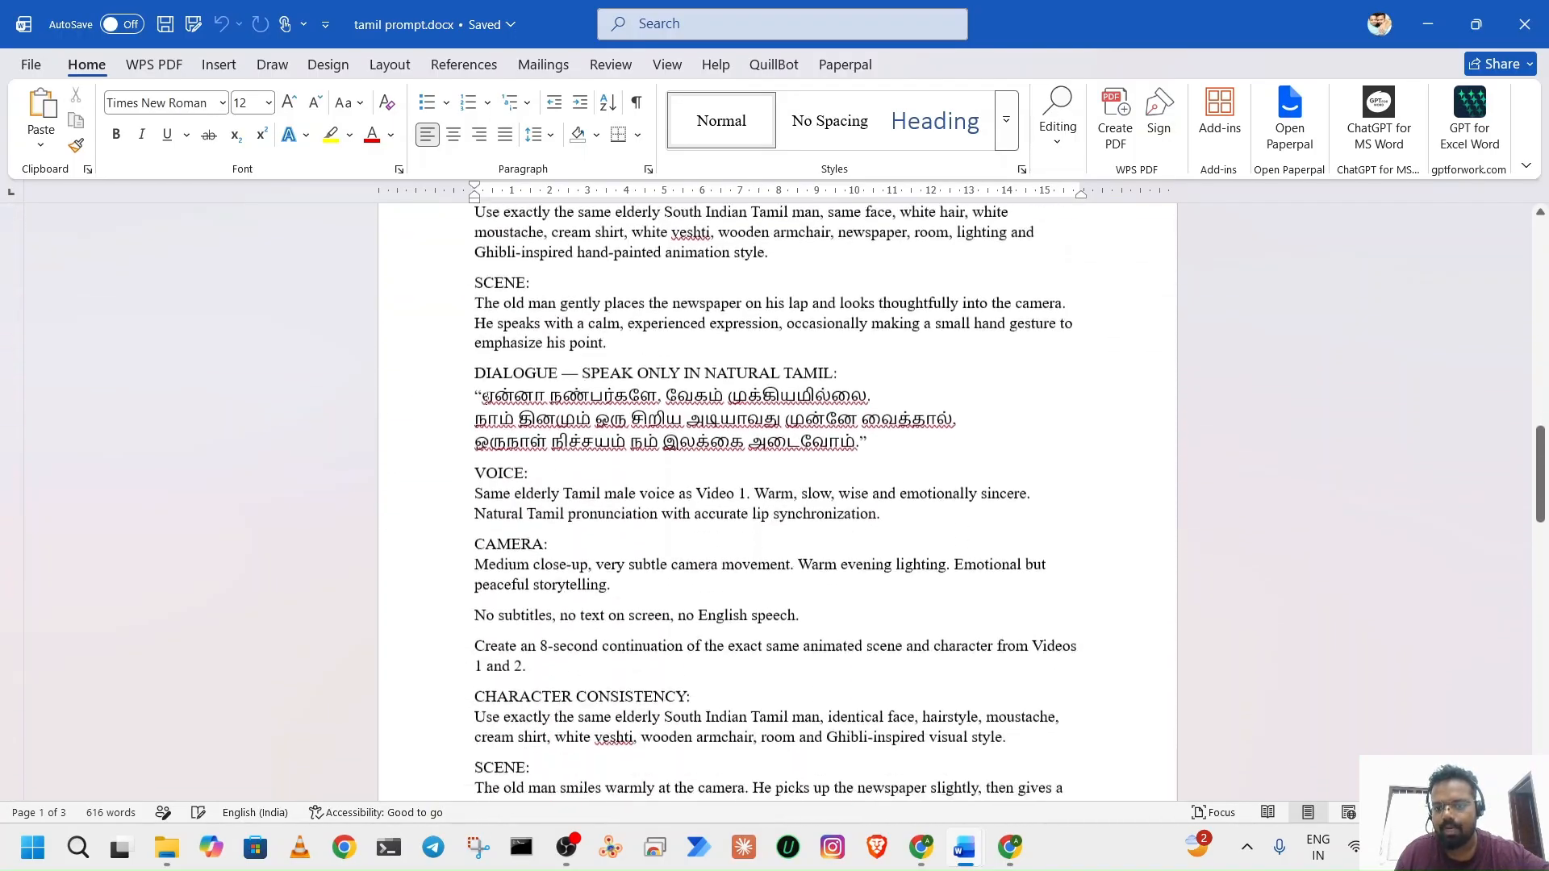
pyautogui.scroll(-8, 487, 399)
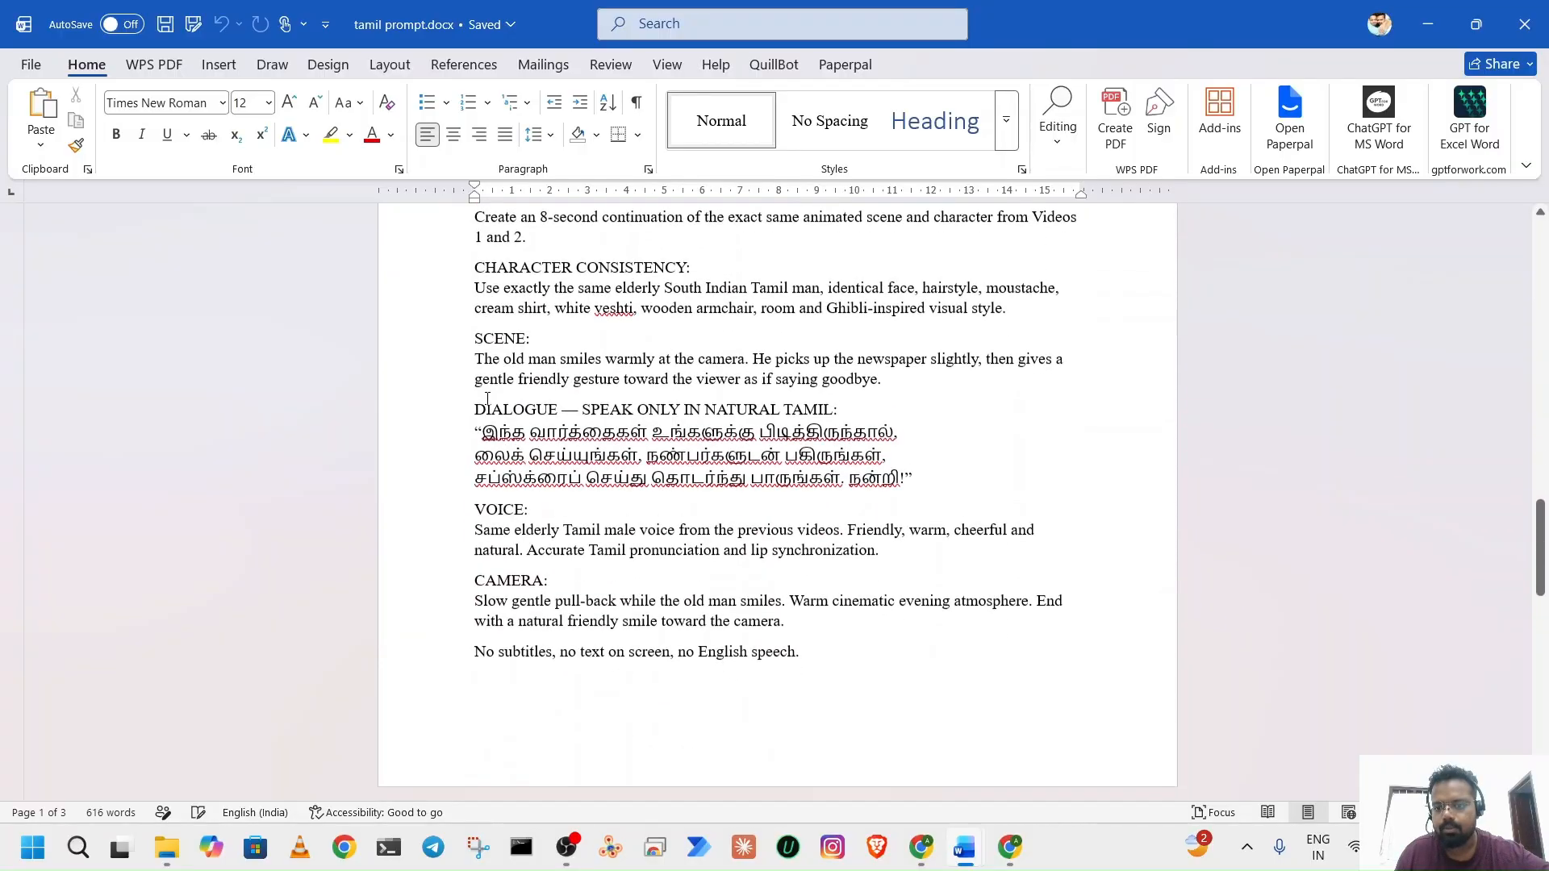
pyautogui.scroll(20, 488, 398)
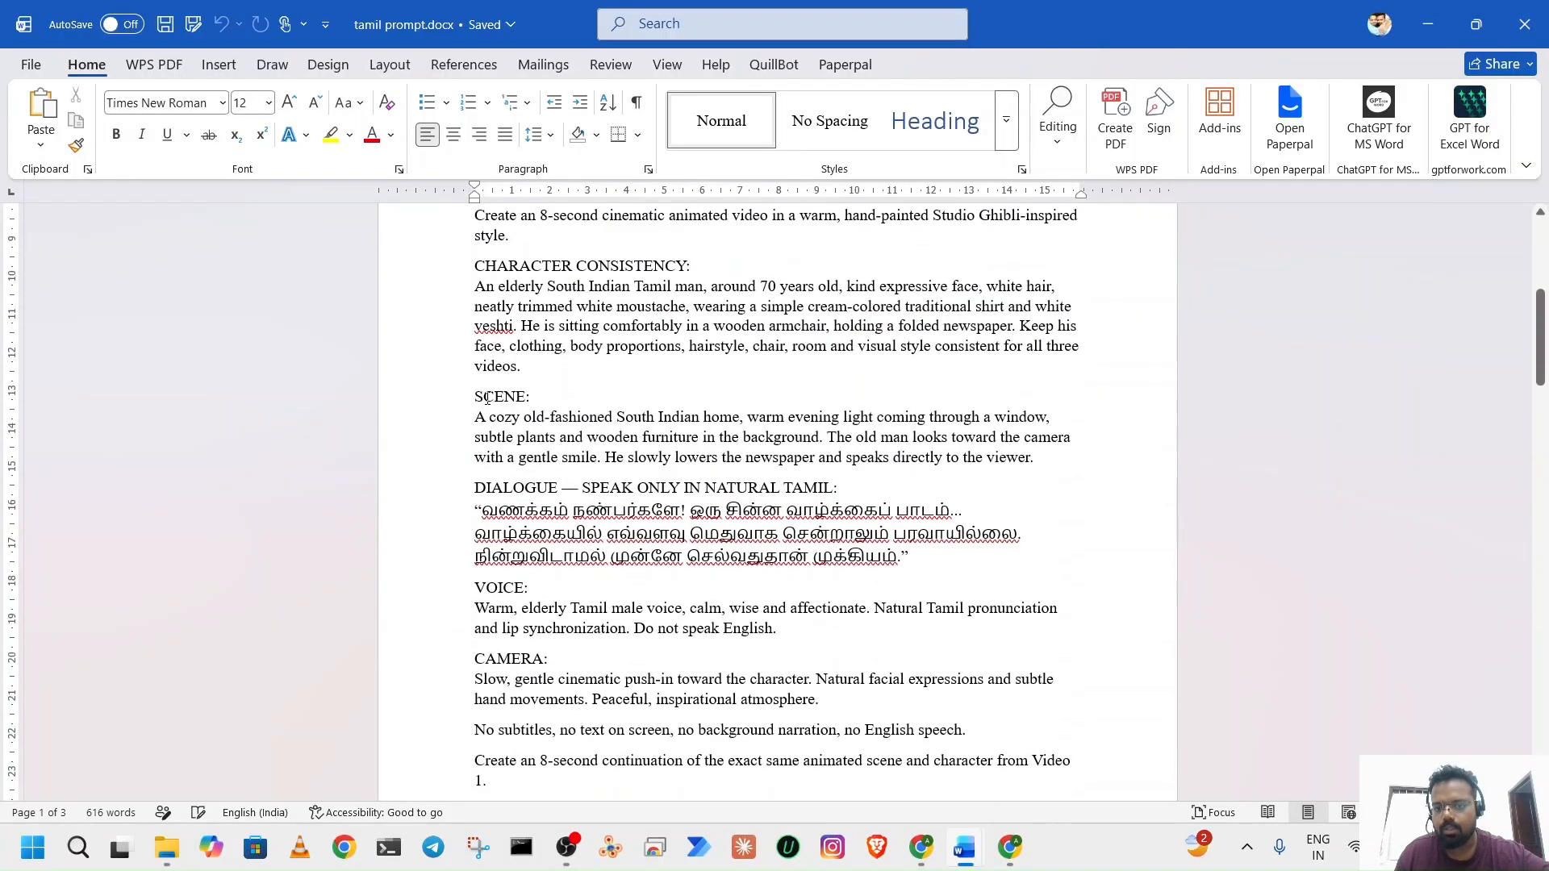
pyautogui.scroll(5, 487, 399)
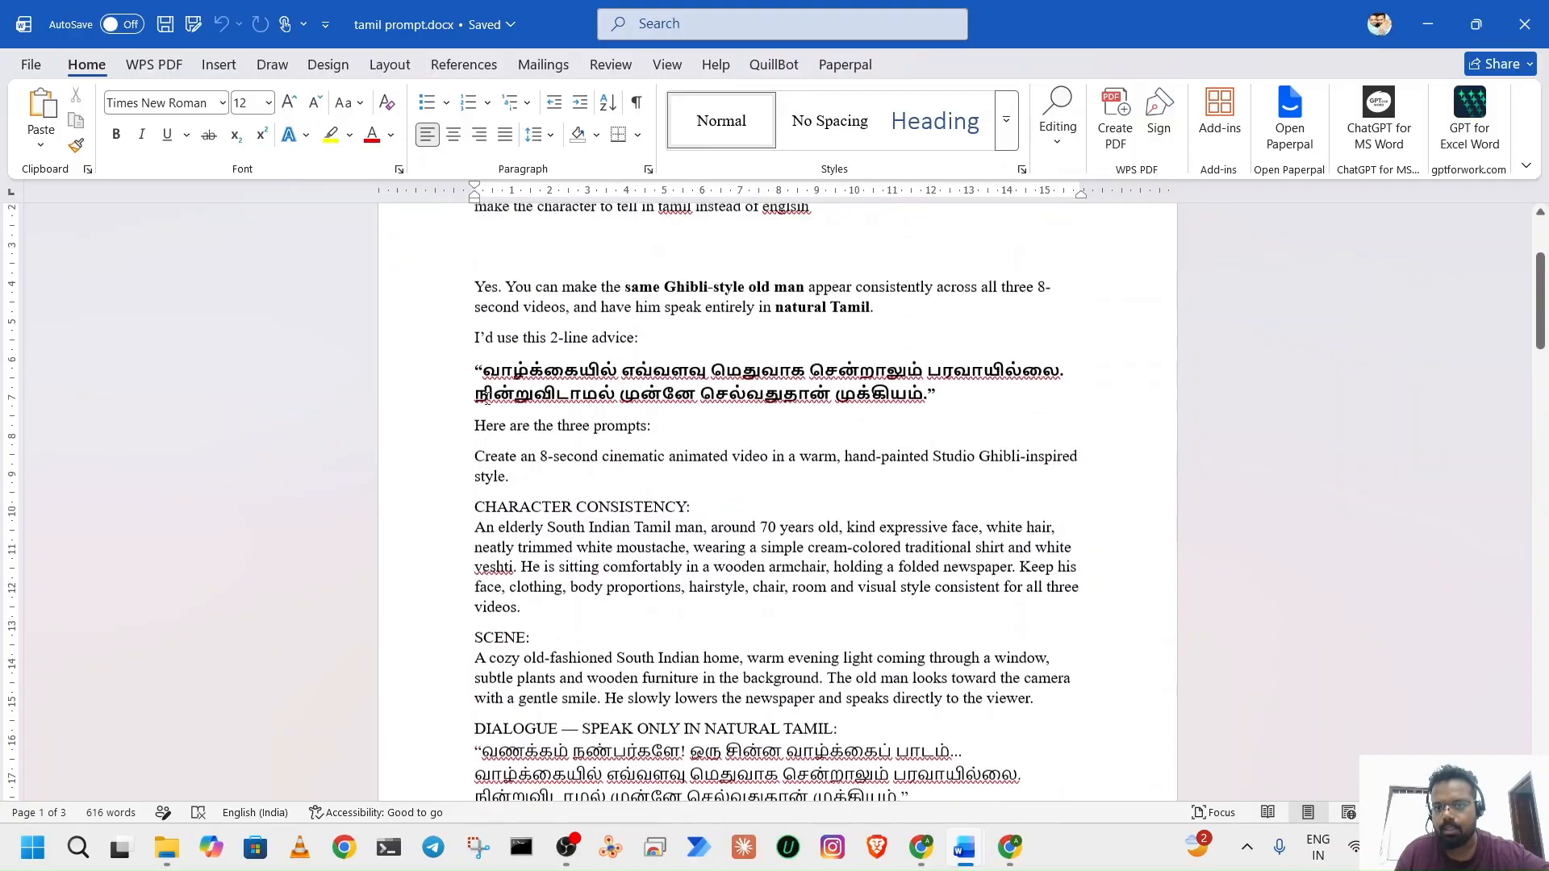
# Examine the first video prompt in tamil prompt.docx and highlight its Tamil dialogue.
pyautogui.scroll(1, 487, 399)
pyautogui.scroll(1, 487, 399)
pyautogui.moveTo(476, 554); pyautogui.dragTo(599, 588)
pyautogui.click(598, 588)
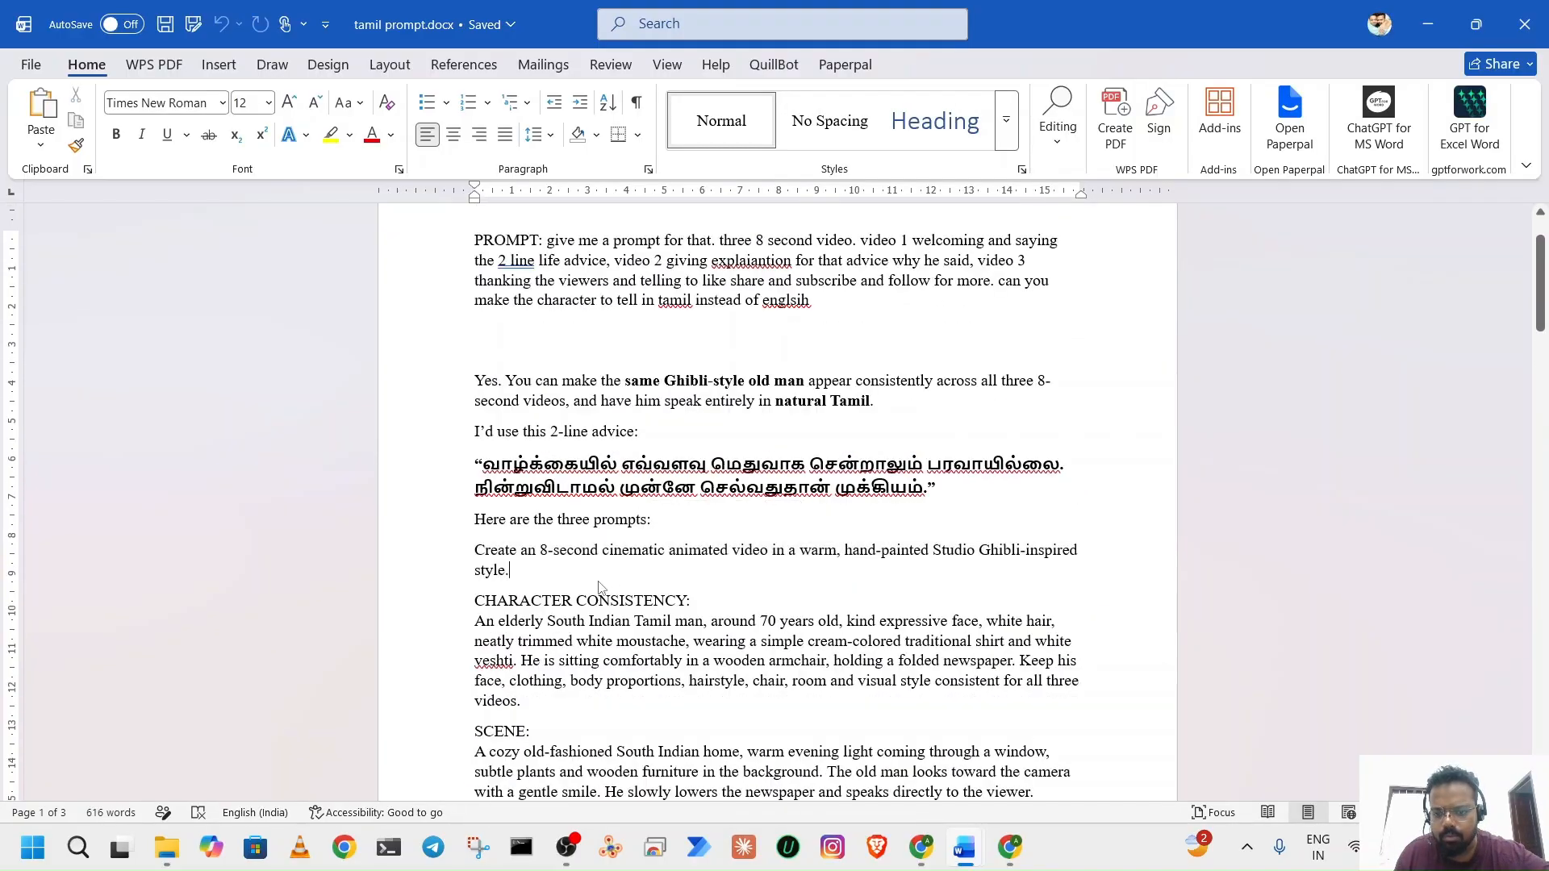
pyautogui.scroll(-8, 599, 588)
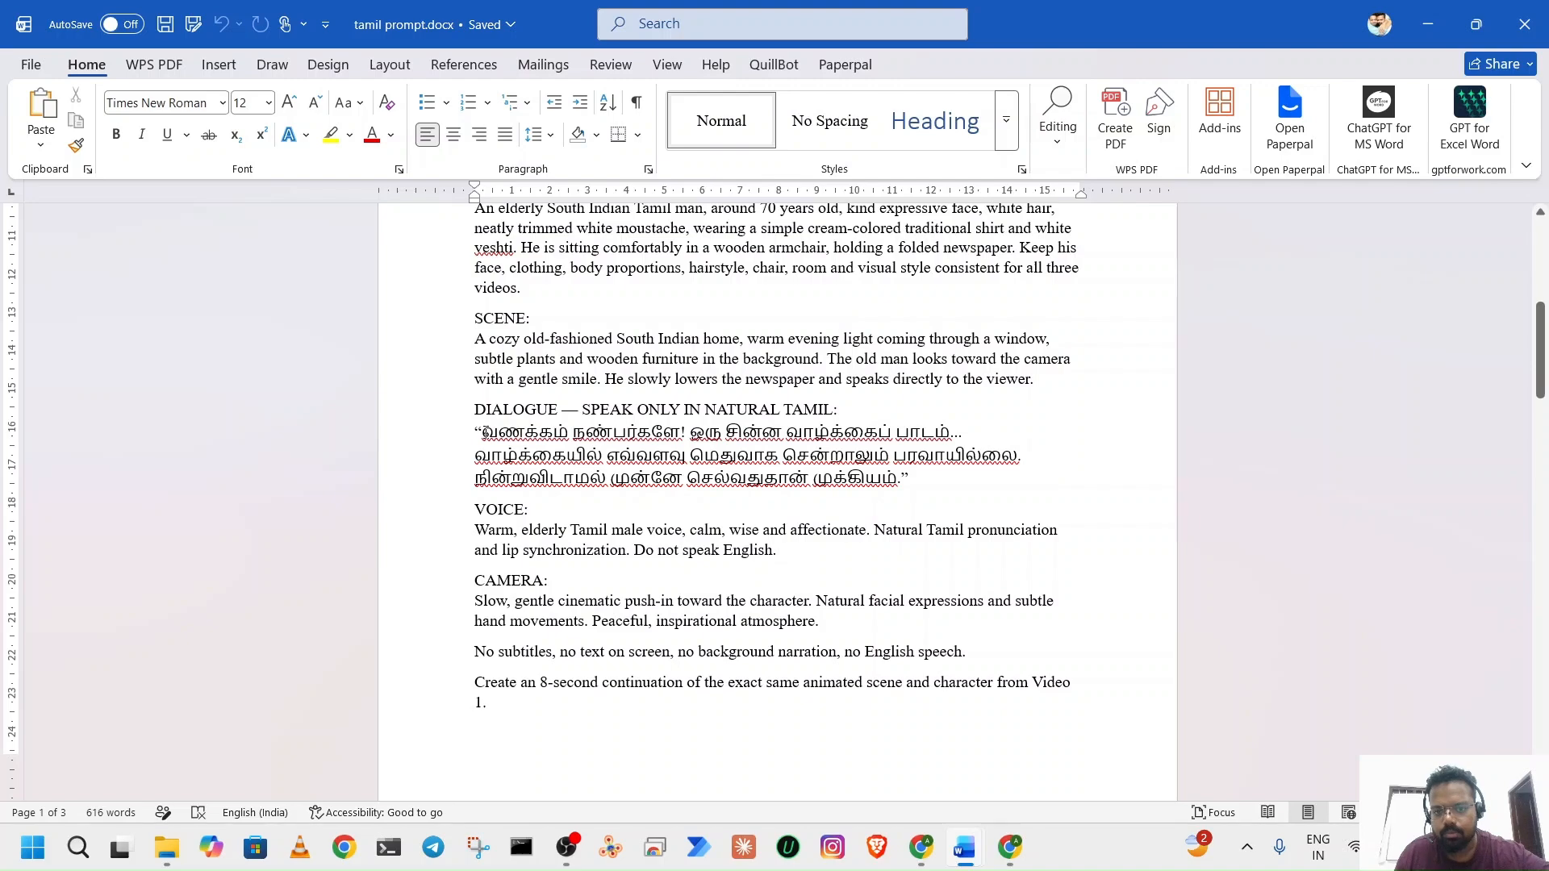
pyautogui.moveTo(482, 432); pyautogui.dragTo(875, 486)
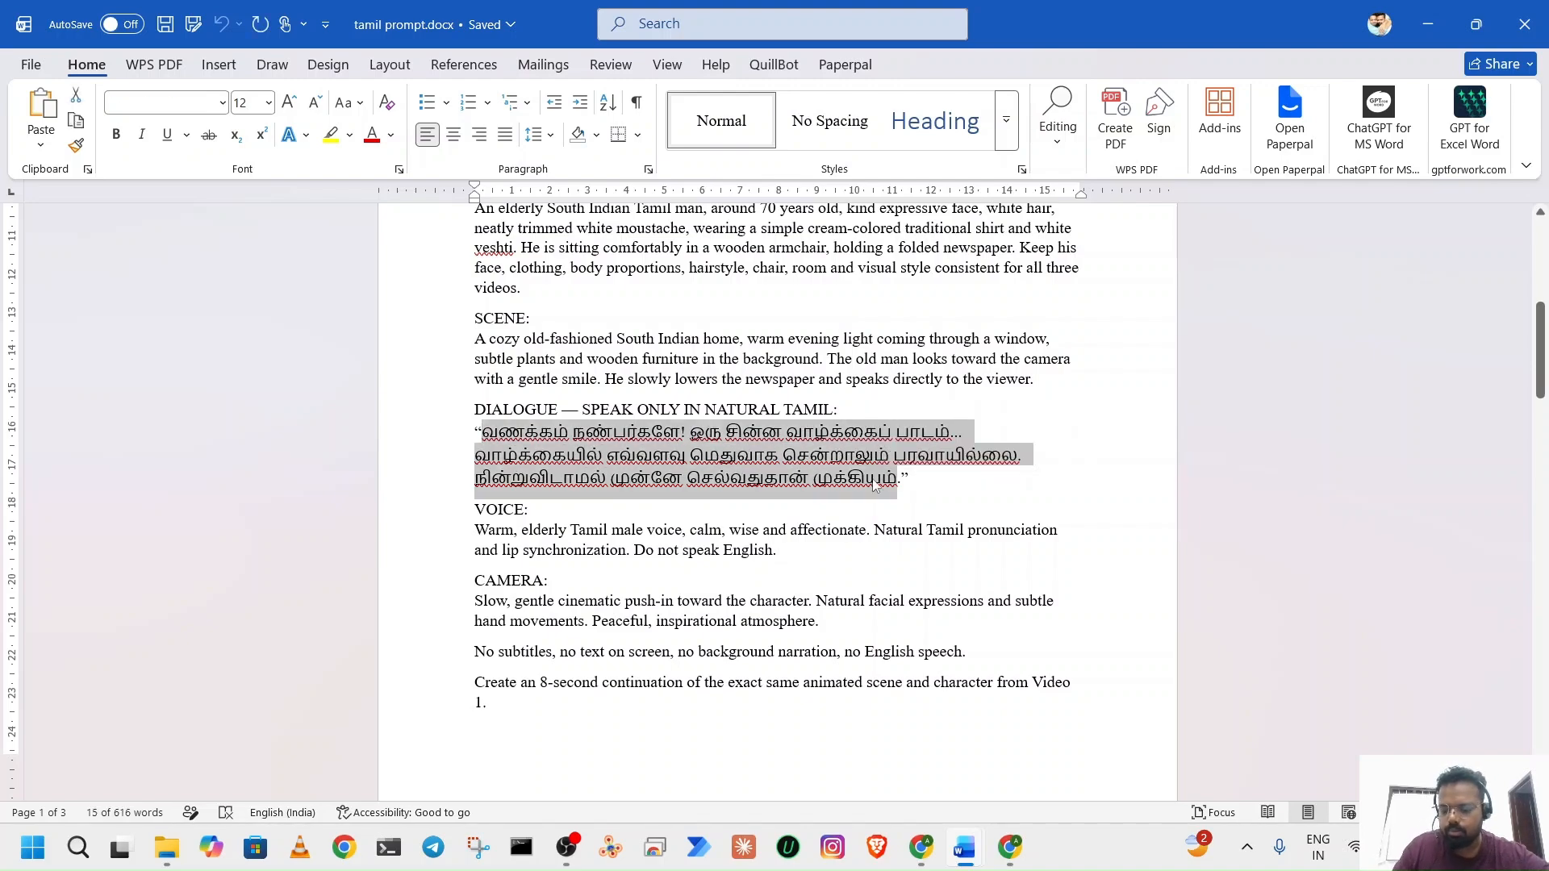
# Reopen tamil2 prompt.docx and copy the full Video 1 — Welcome + advice generation prompt.
pyautogui.click(29, 68)
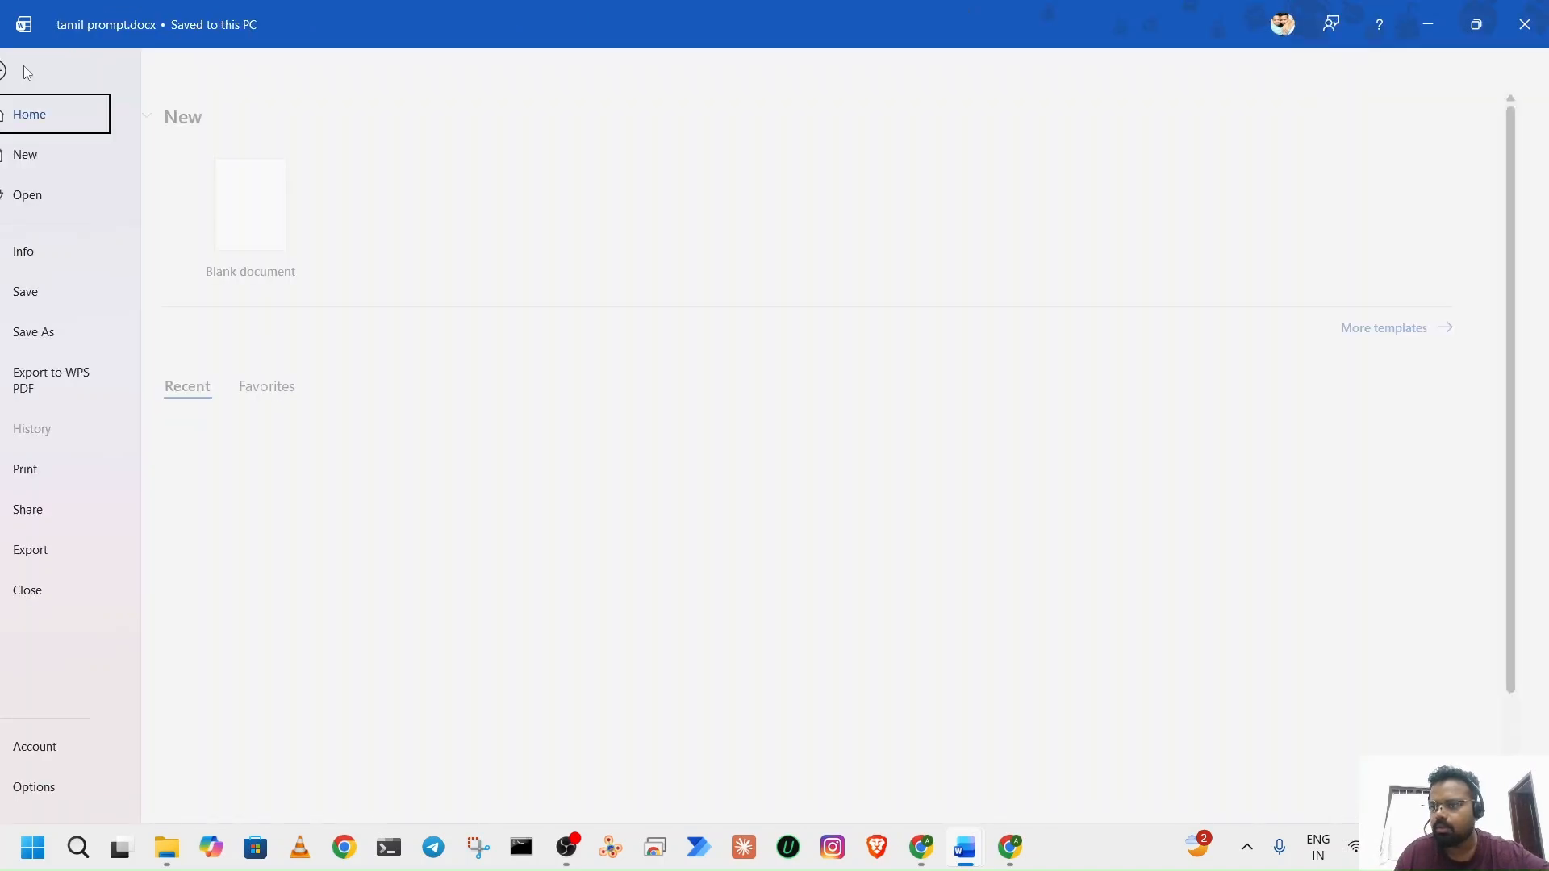
pyautogui.click(355, 524)
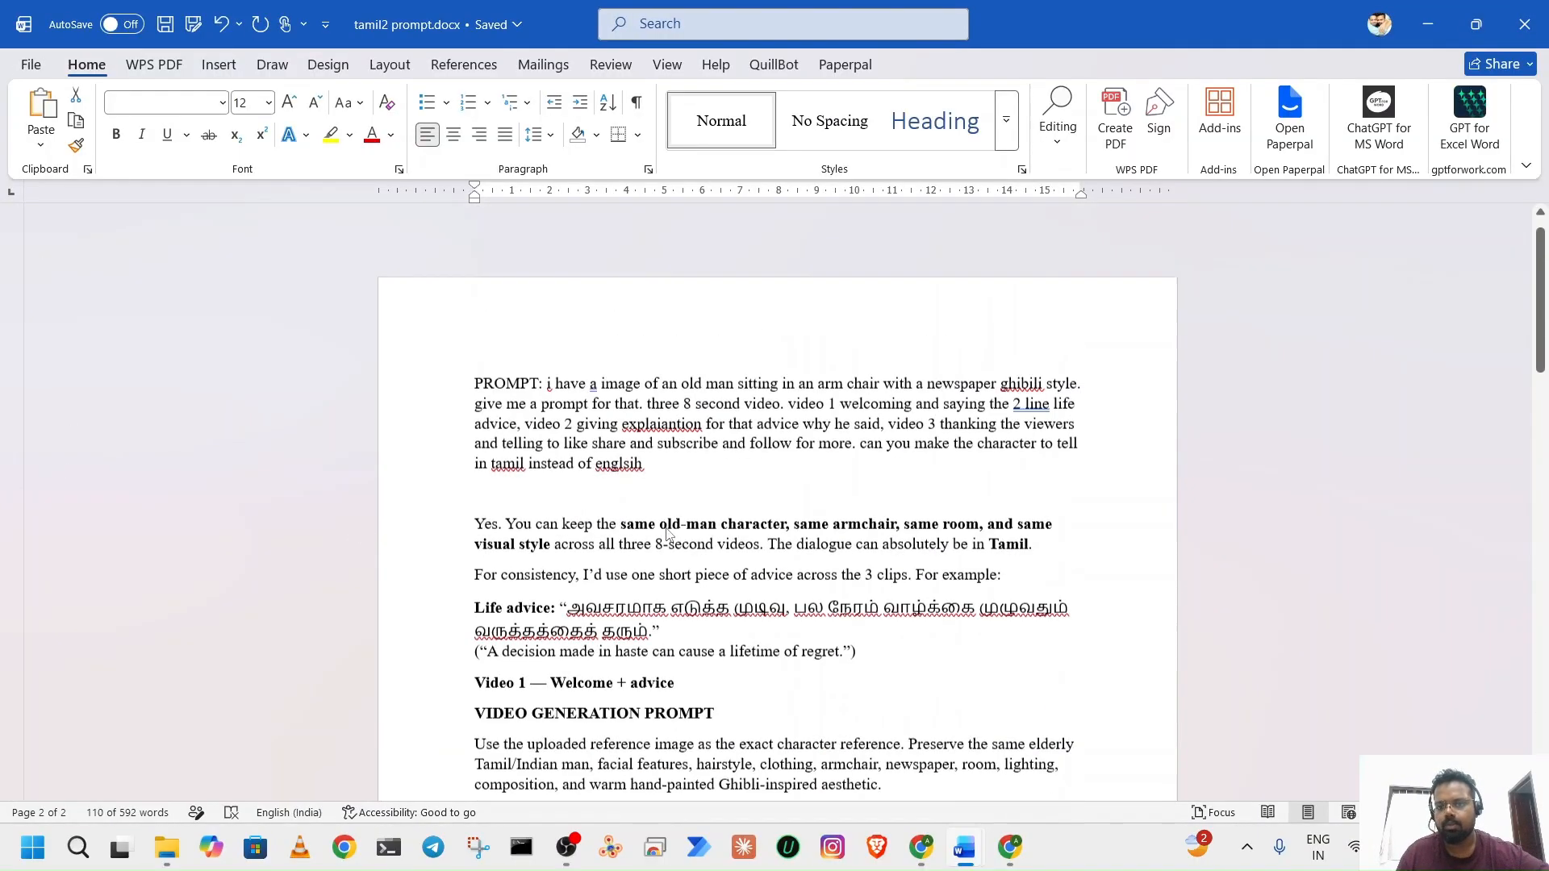
pyautogui.scroll(-10, 667, 531)
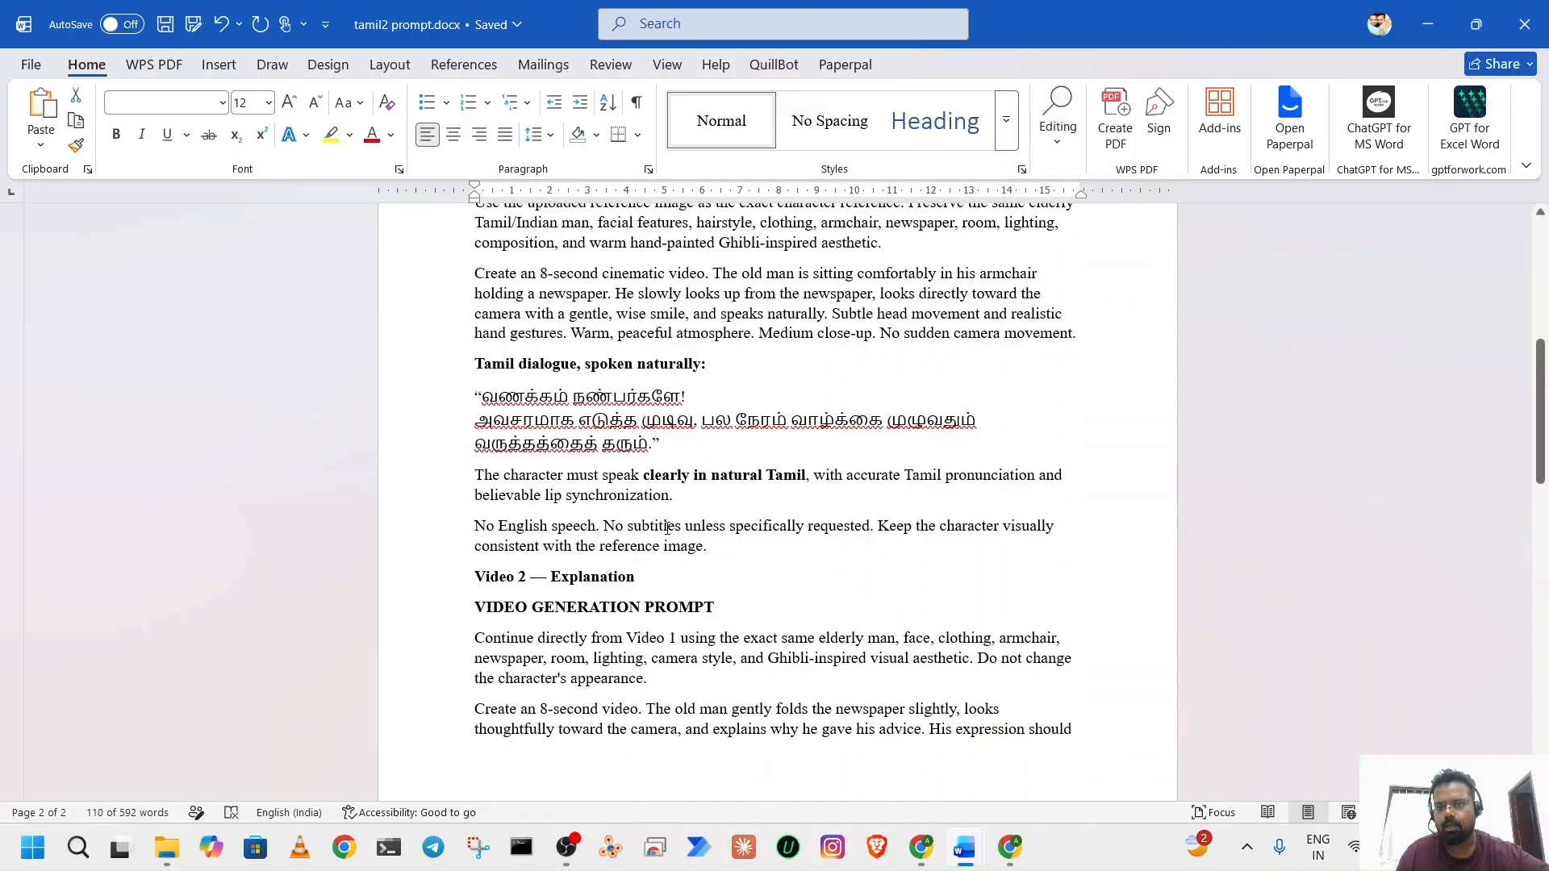
pyautogui.scroll(2, 666, 531)
pyautogui.scroll(-1, 667, 529)
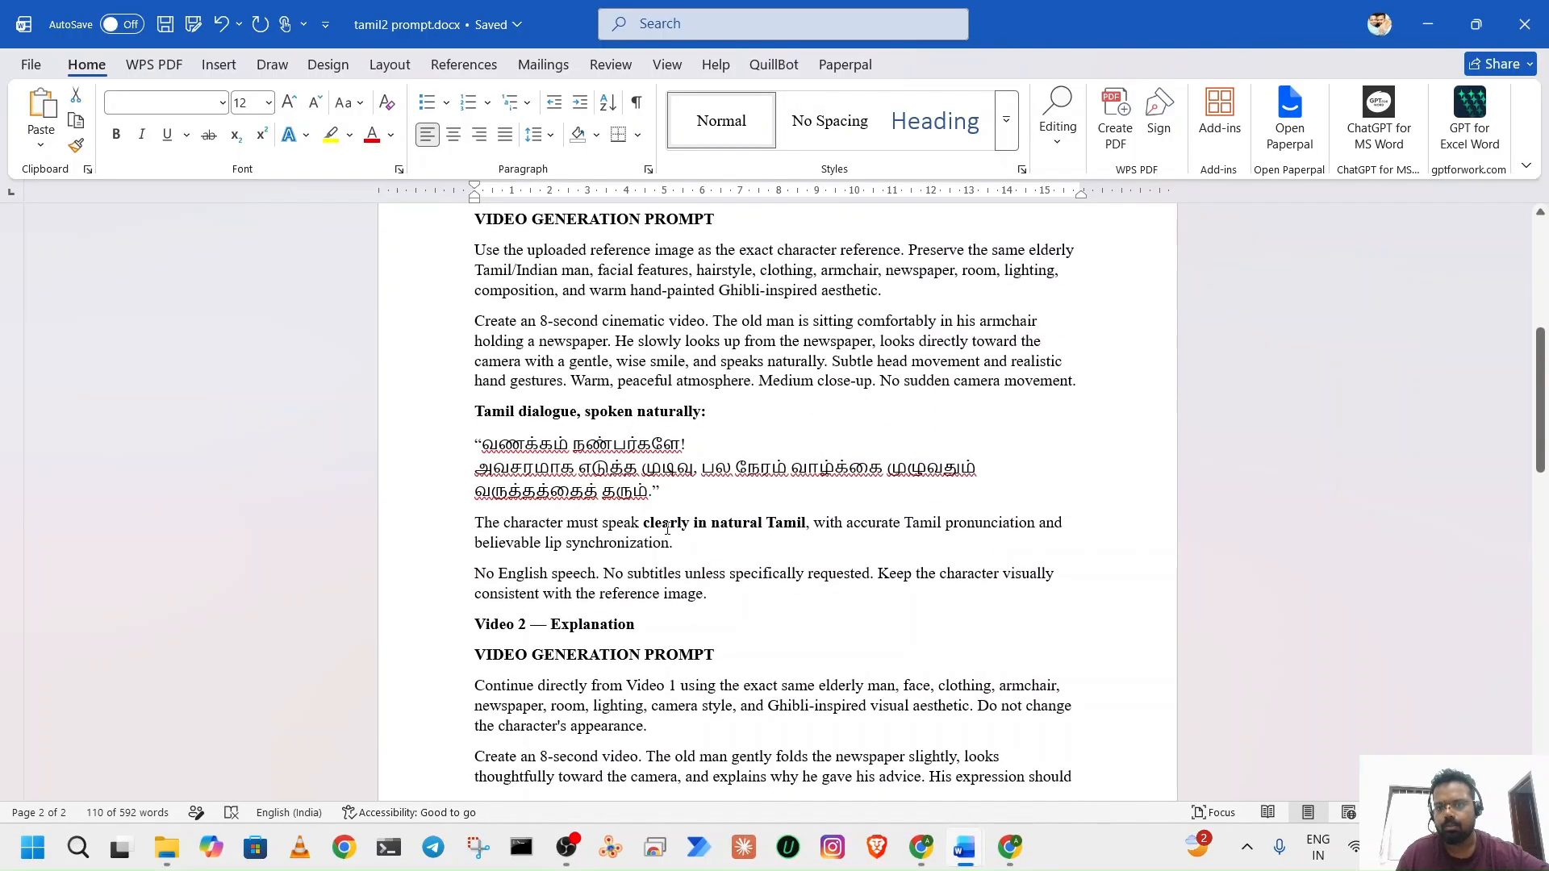
pyautogui.moveTo(469, 253); pyautogui.dragTo(730, 609)
pyautogui.hotkey('ctrl', 'c')
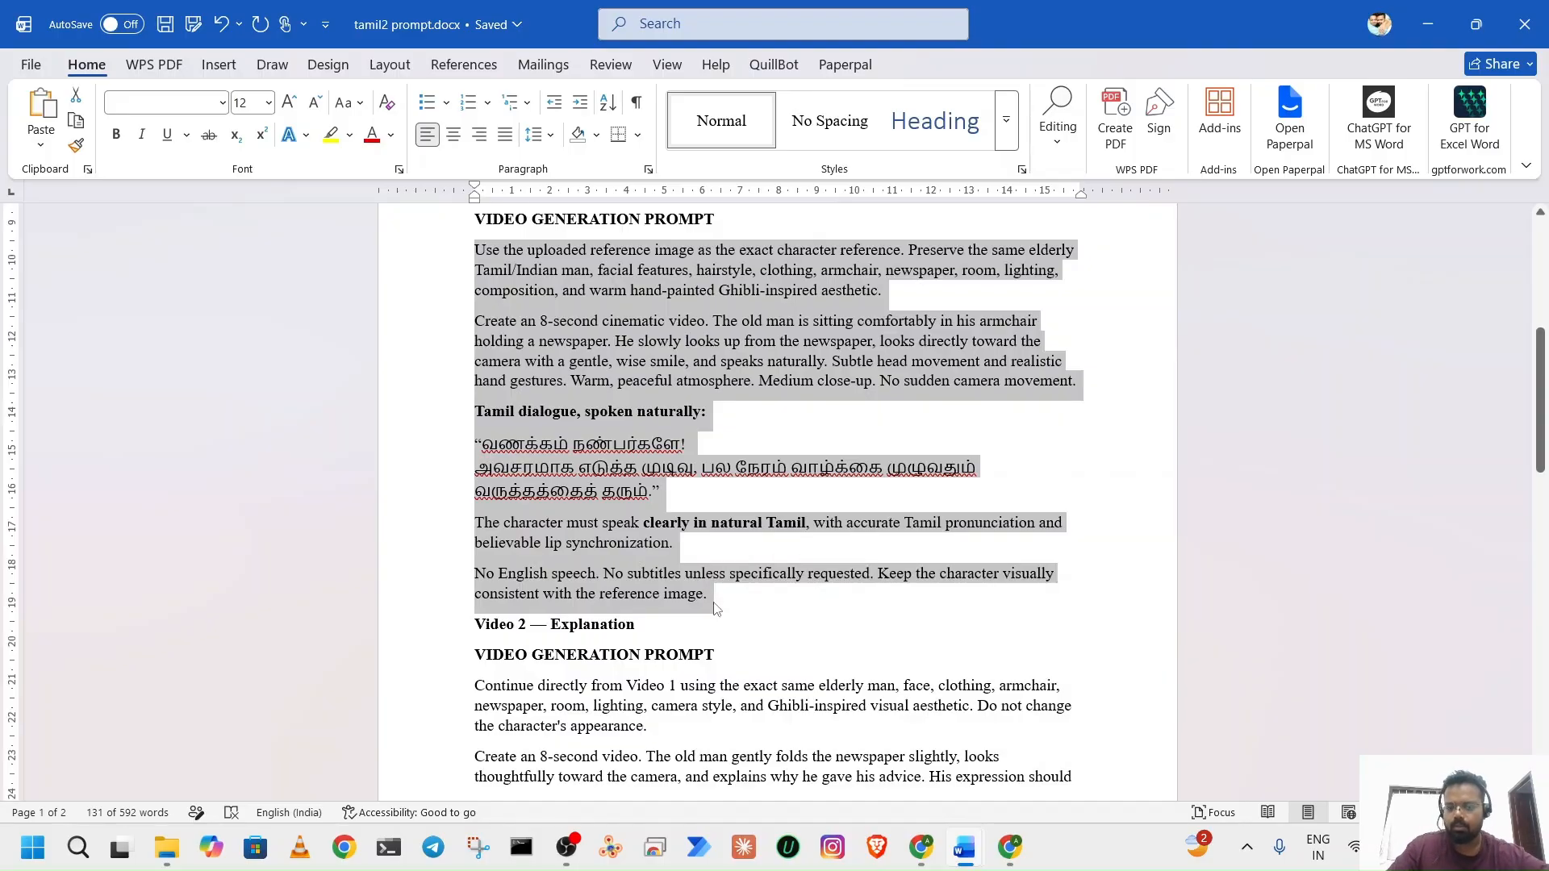
# Minimize both Word documents and switch to the Thatha_2 project in Google Vids in Chrome.
pyautogui.click(1449, 26)
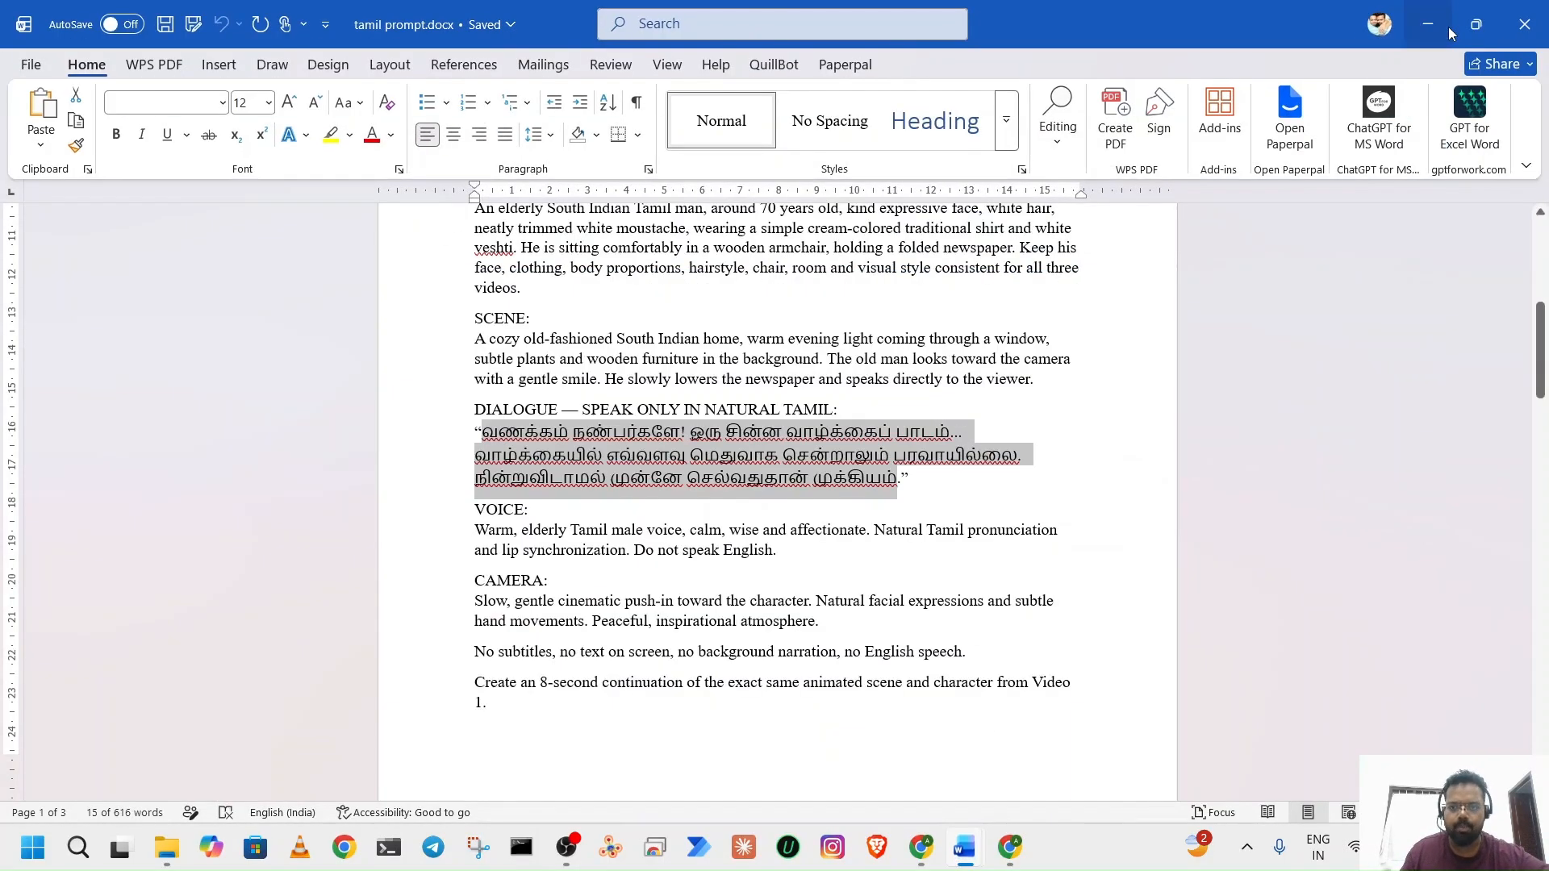
pyautogui.click(1443, 15)
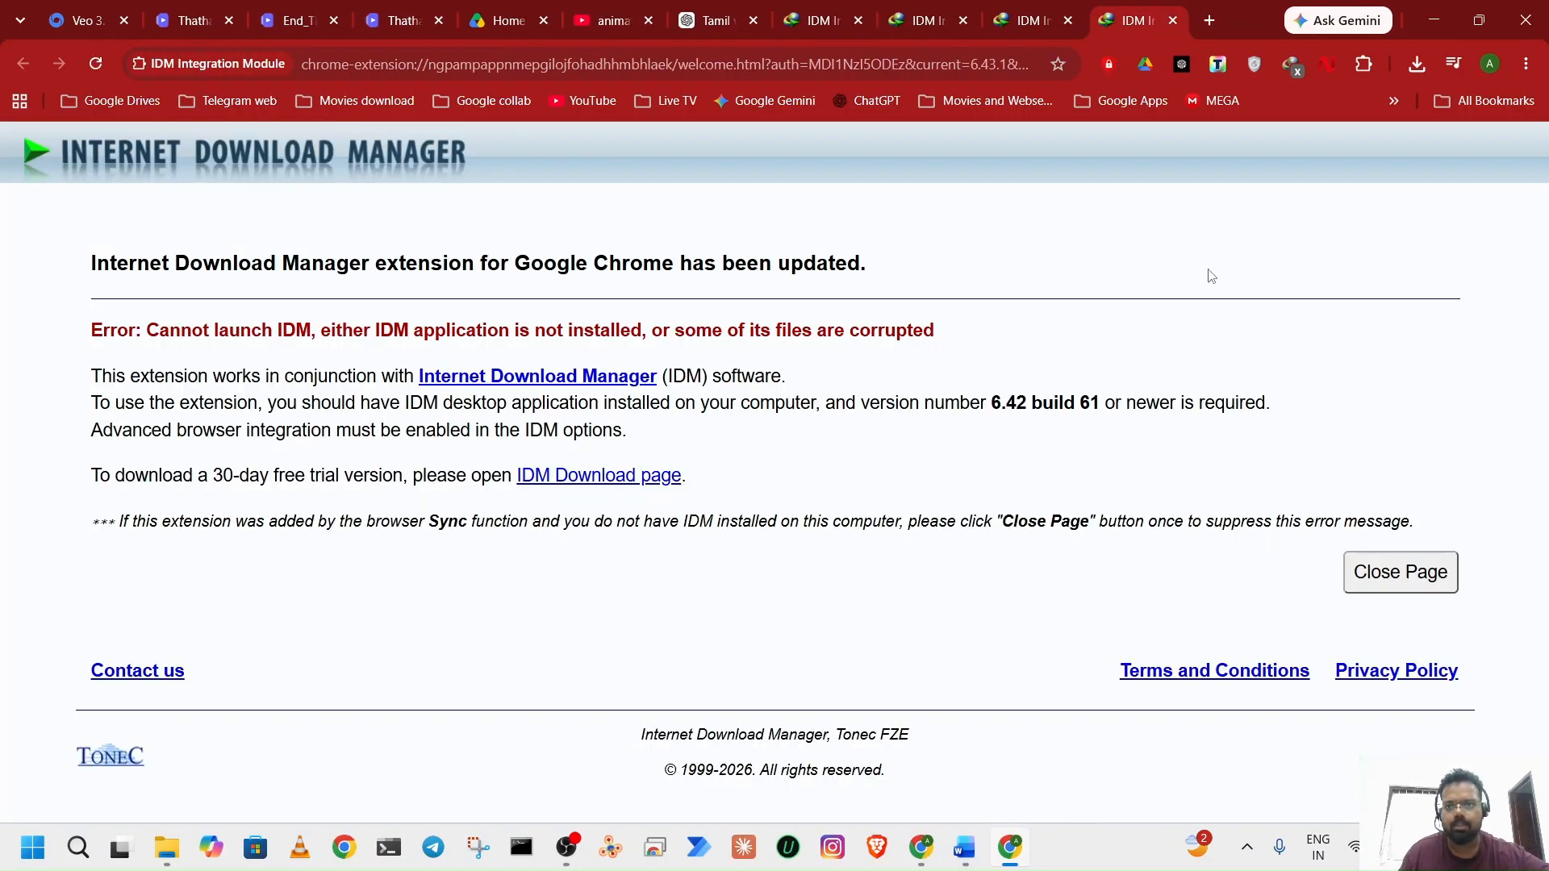
pyautogui.click(490, 26)
pyautogui.click(371, 24)
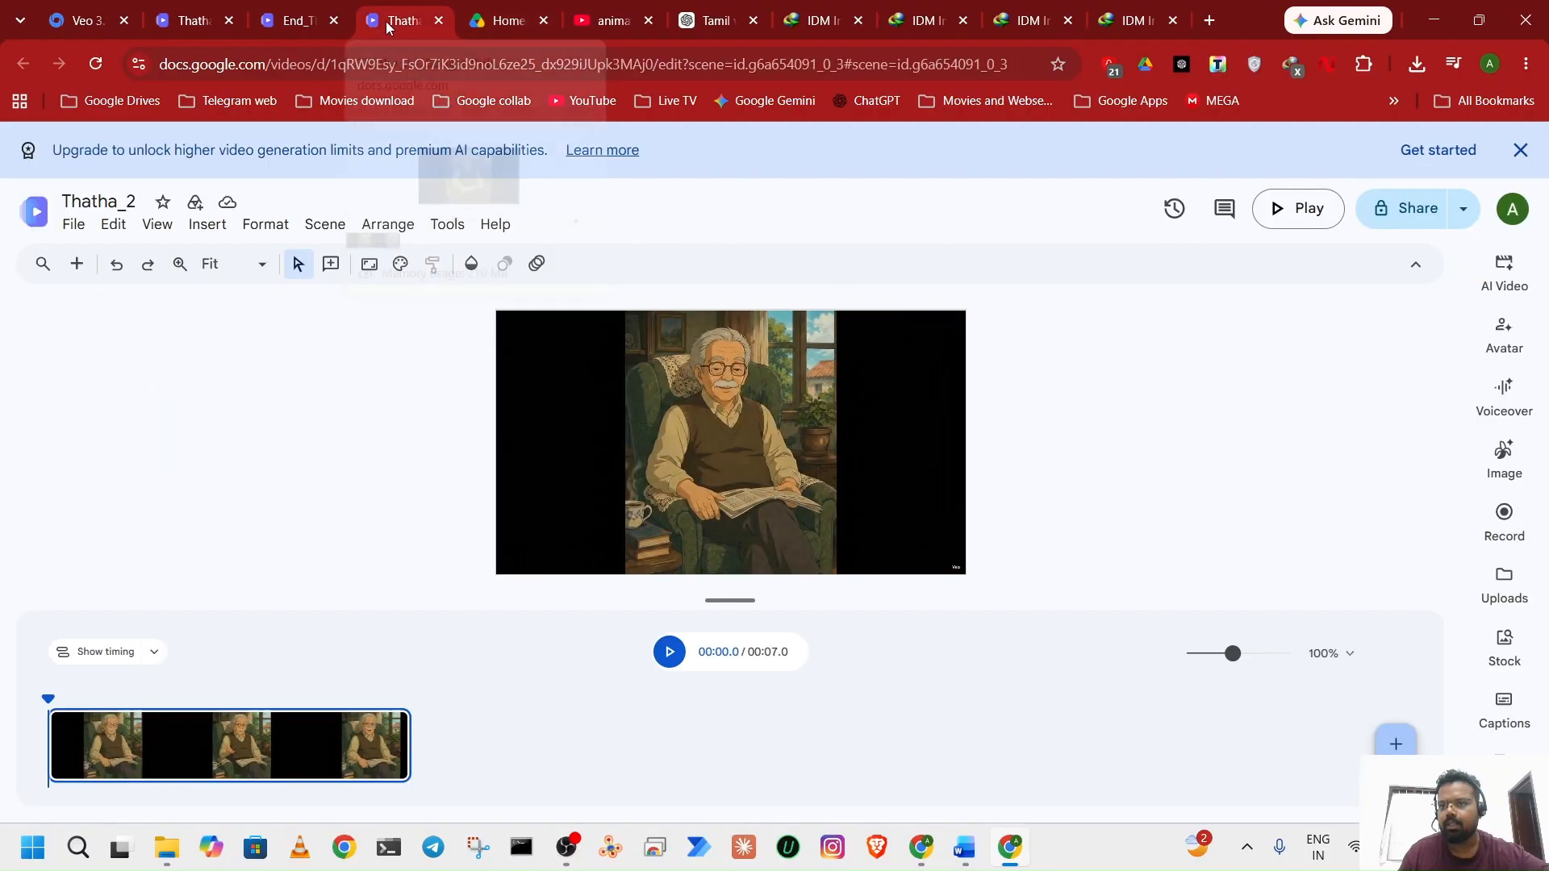
# Set up an Animate AI video clip using the old man newspaper image and the copied Video 1 prompt.
pyautogui.click(1498, 279)
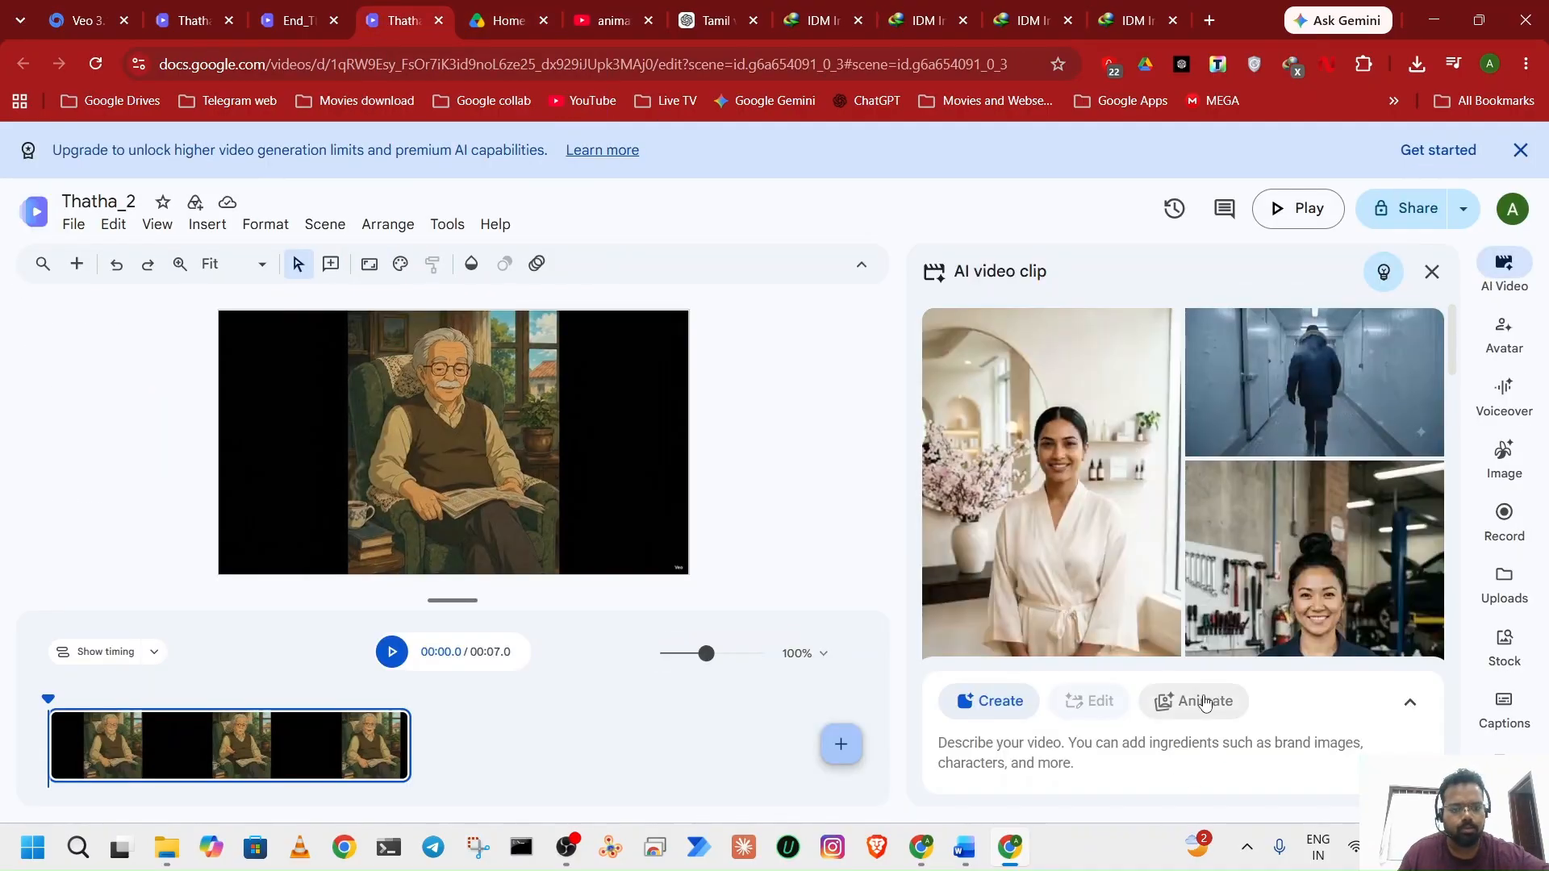
pyautogui.click(1196, 700)
pyautogui.click(1138, 687)
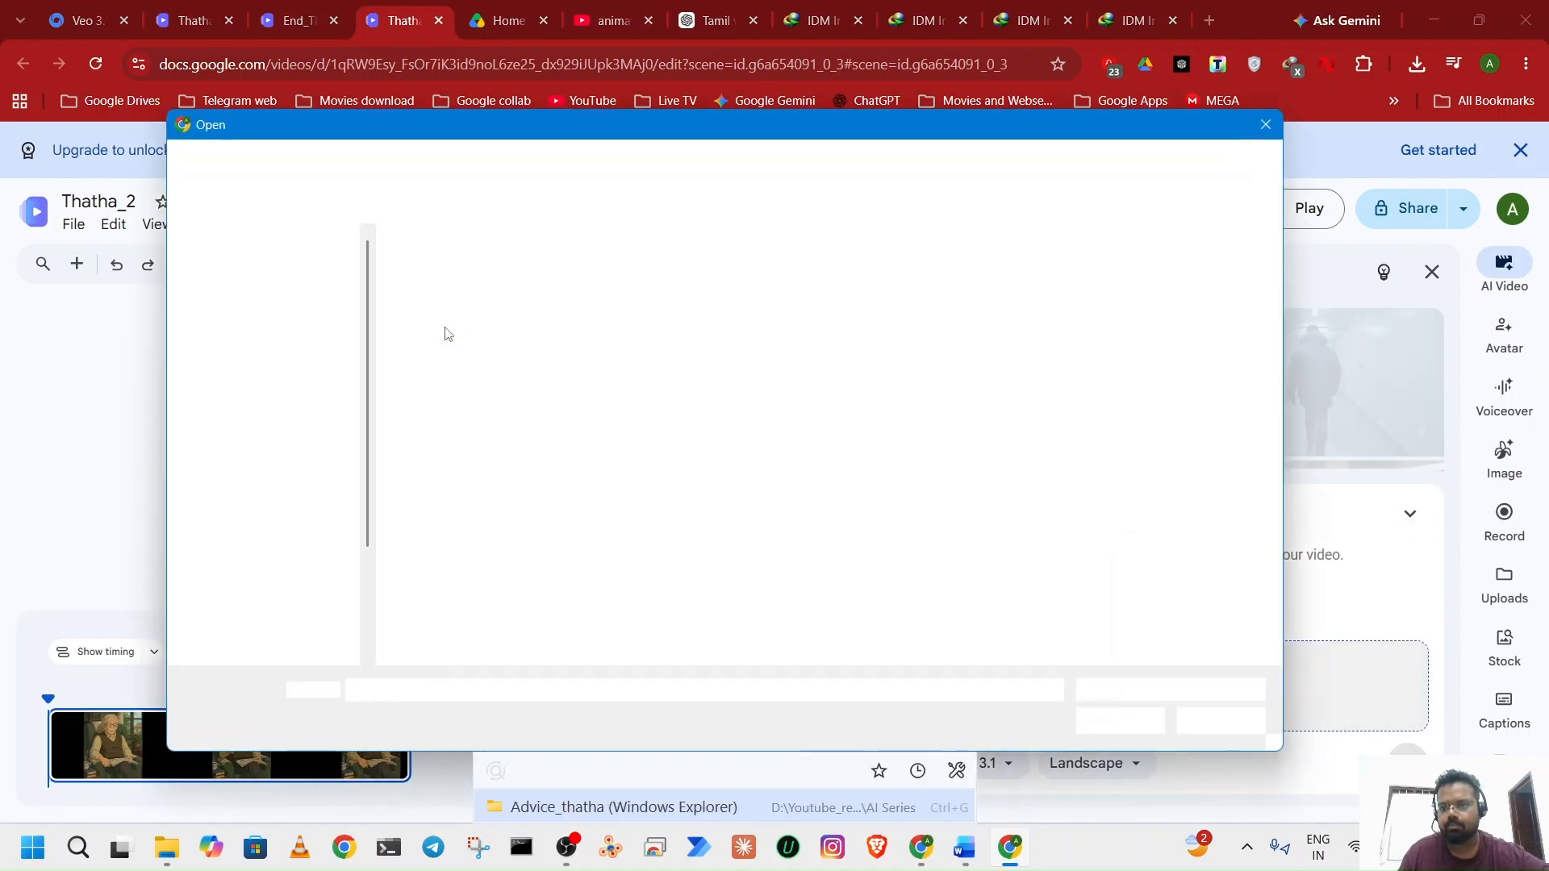
pyautogui.doubleClick(460, 304)
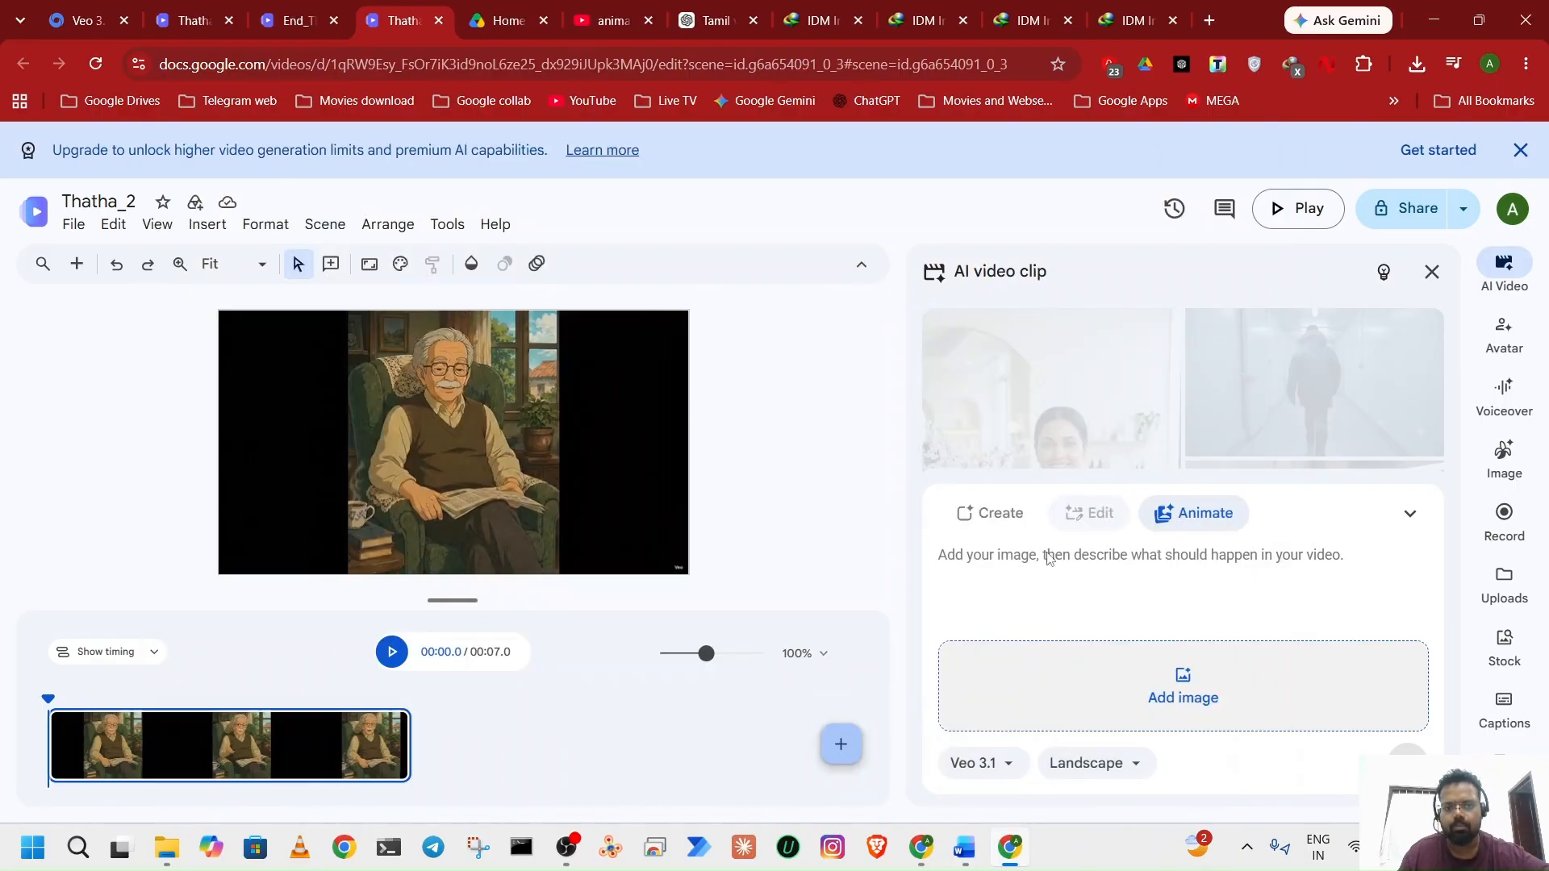
pyautogui.hotkey('ctrl', 'v')
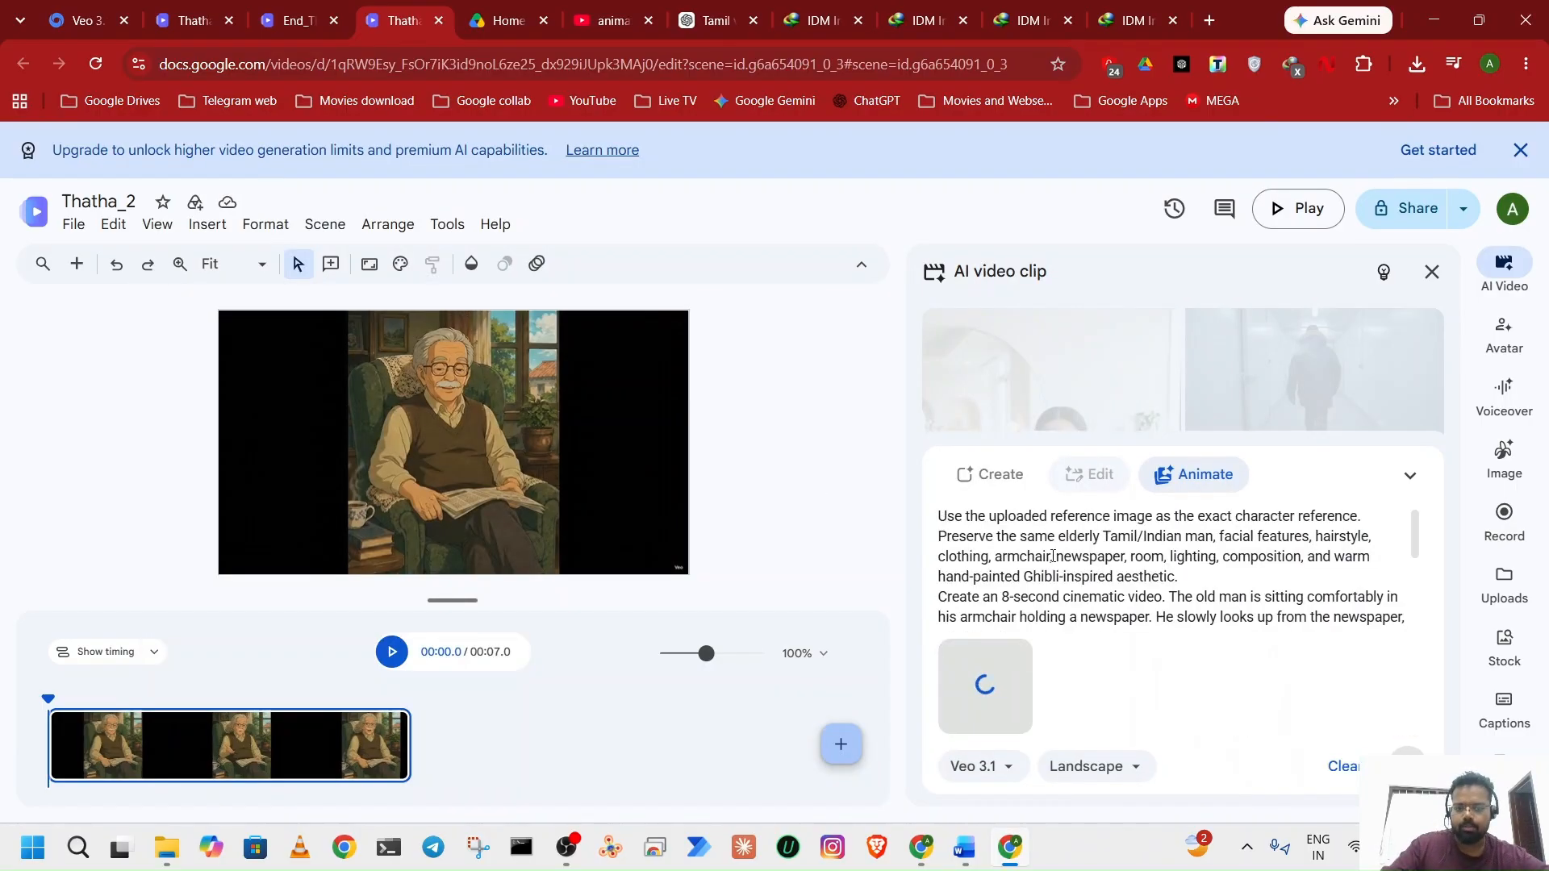
# Replace the prompt's Tamil dialogue with the clipboard text beginning "வணக்கம் நண்பர்களே! ஒரு சின்ன வாழ்க்கைப் பாடம்" and generate the clip.
pyautogui.scroll(-3, 1053, 556)
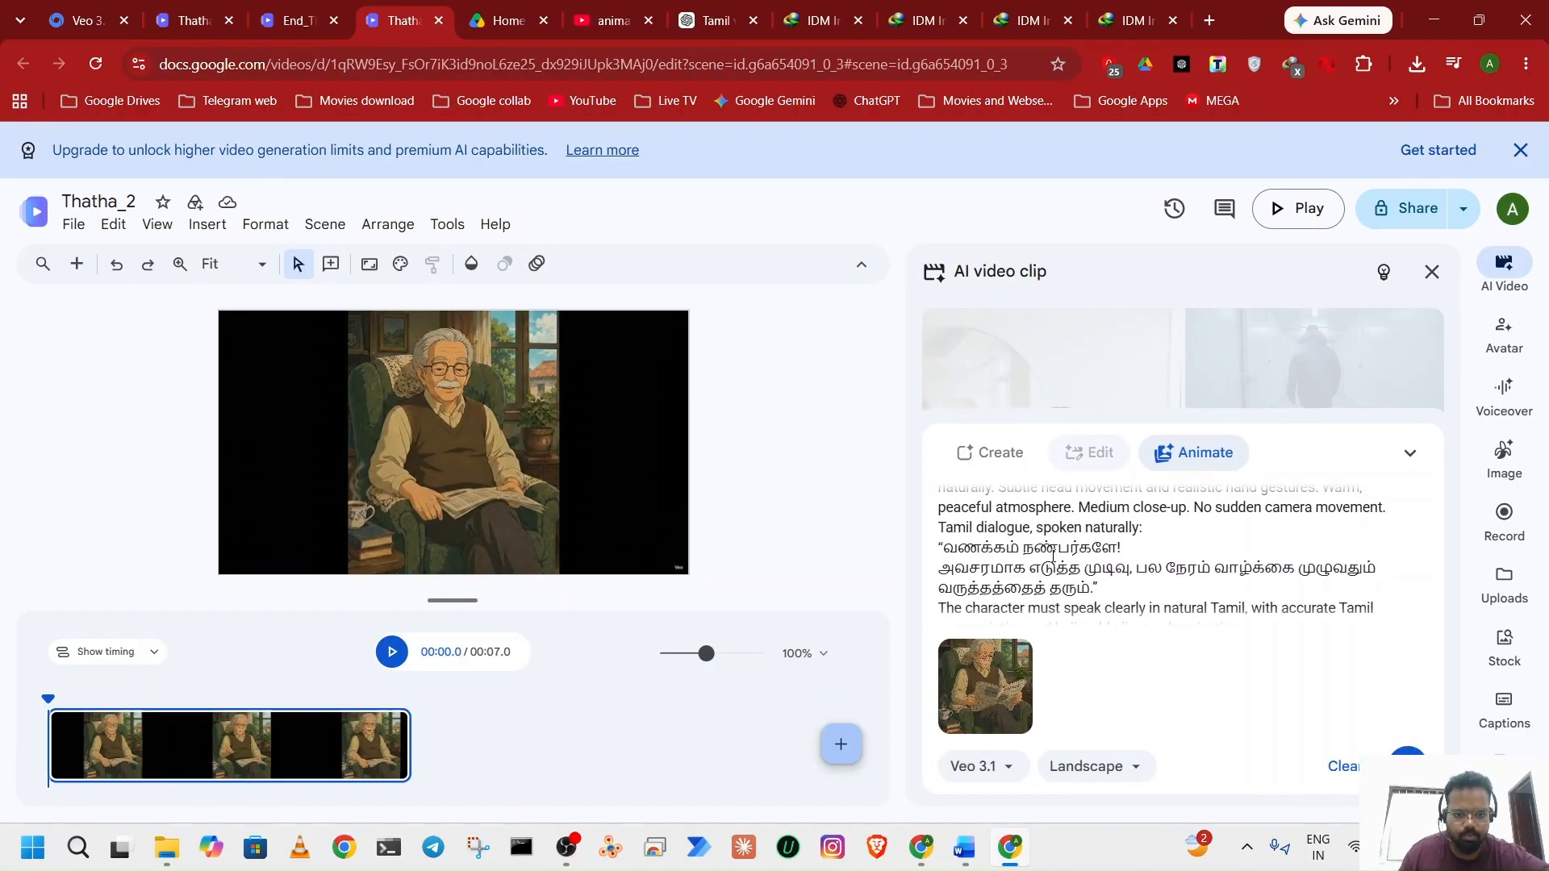
pyautogui.moveTo(945, 550); pyautogui.dragTo(1088, 596)
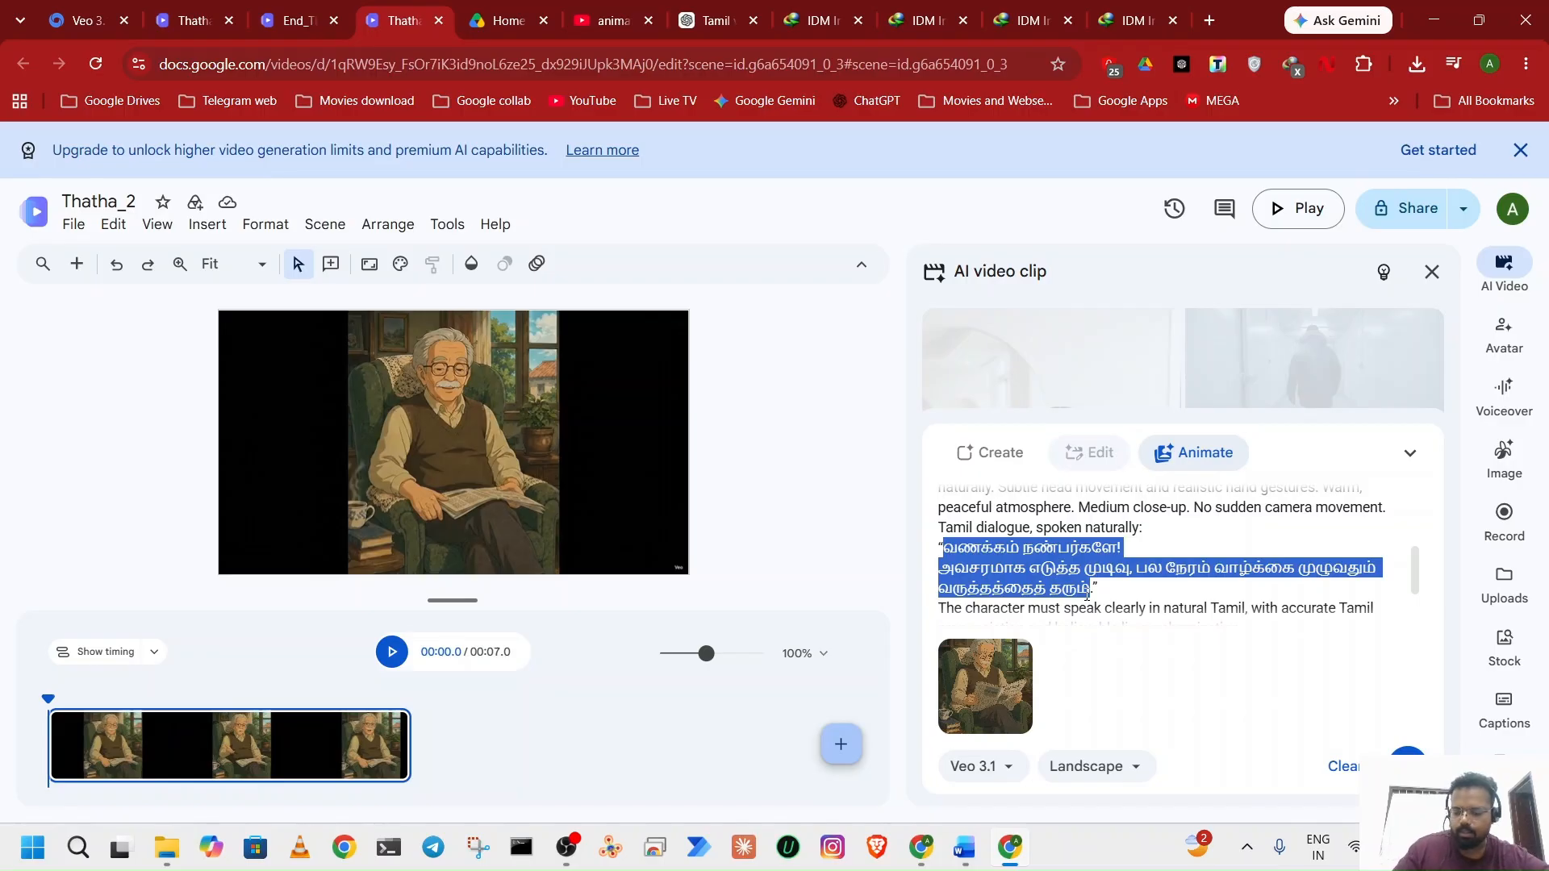
pyautogui.press('super+v')
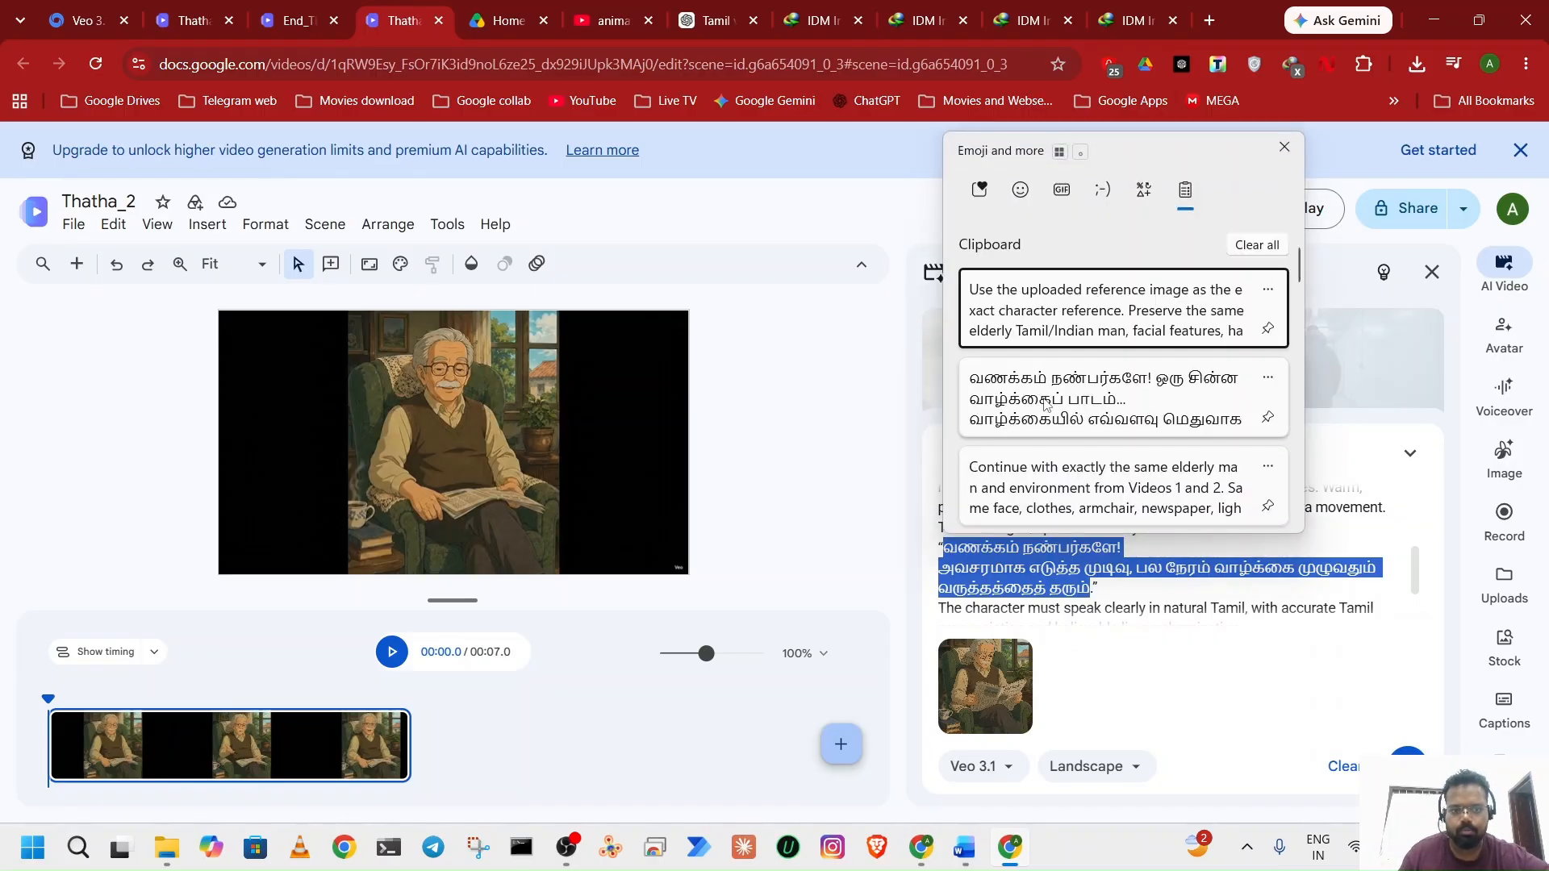
pyautogui.click(1046, 404)
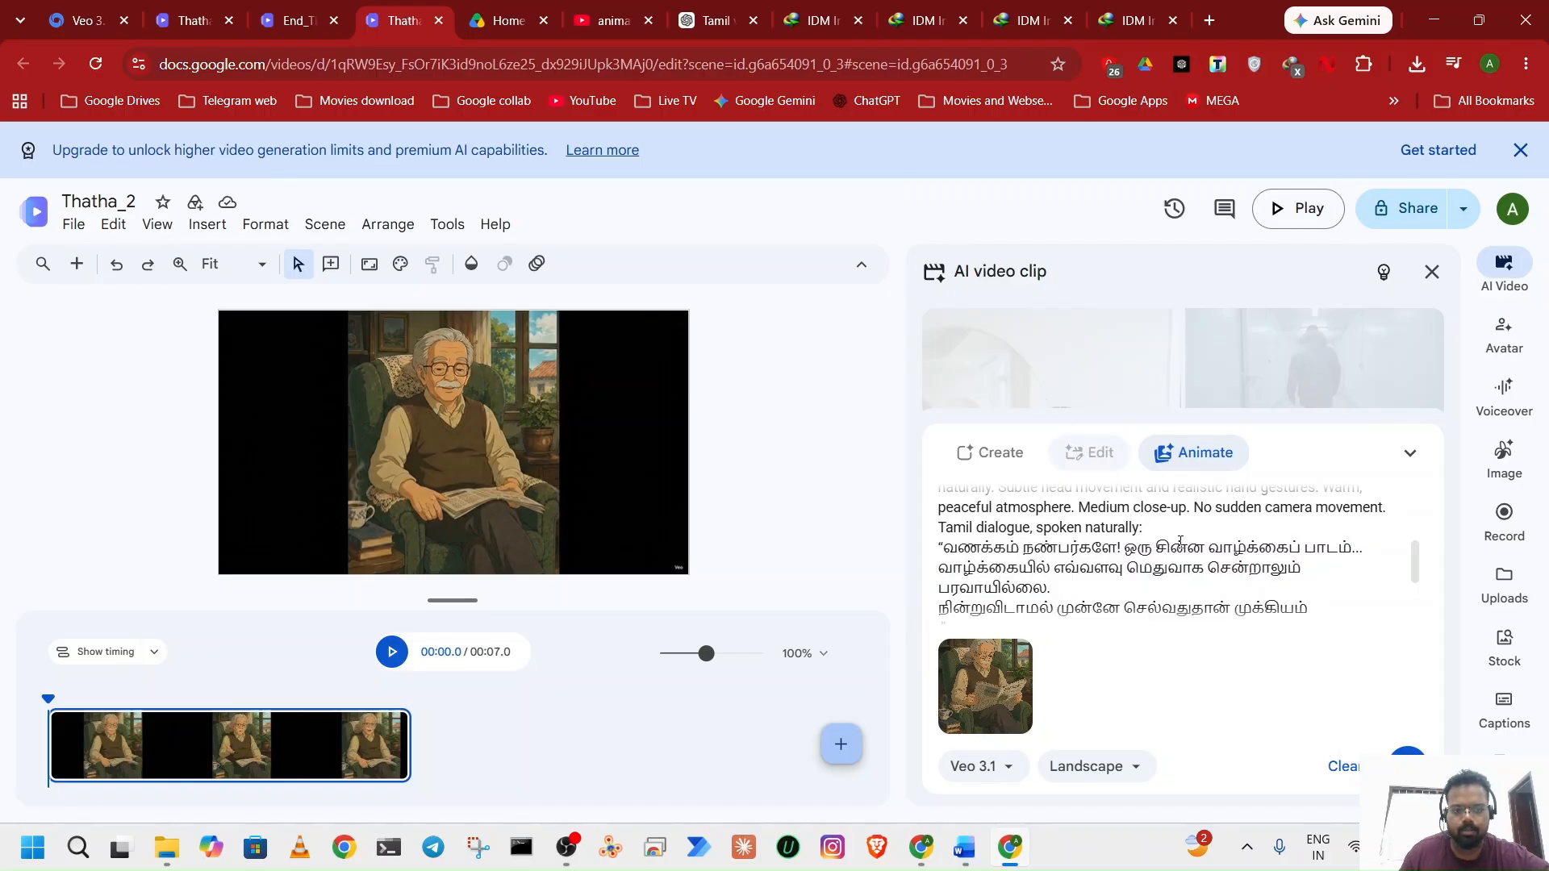
pyautogui.scroll(-2, 1180, 542)
pyautogui.press('BackSpace')
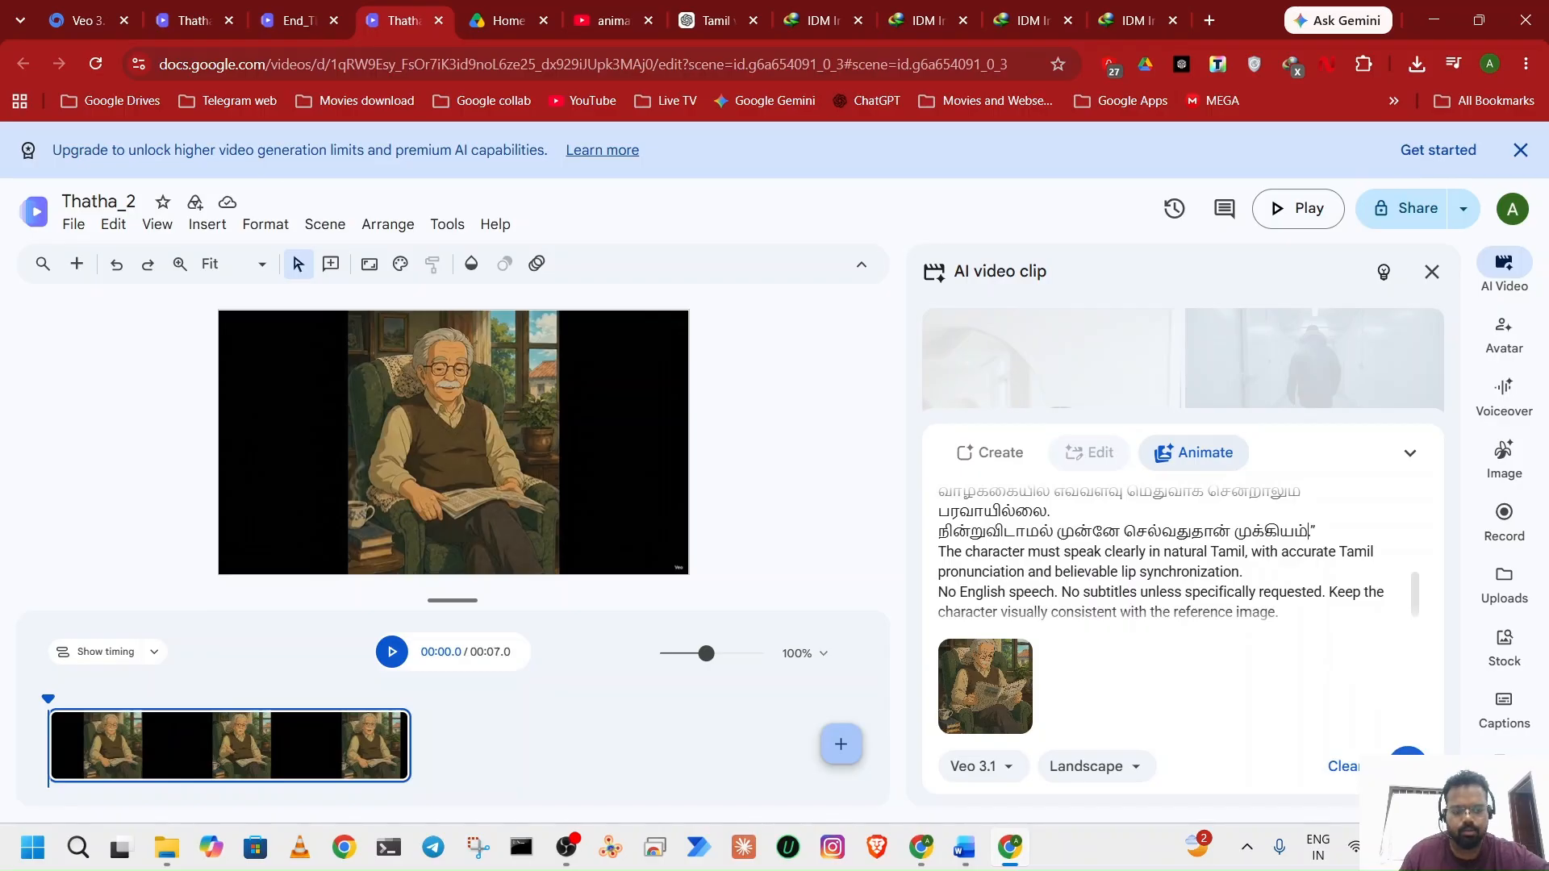
pyautogui.click(1408, 761)
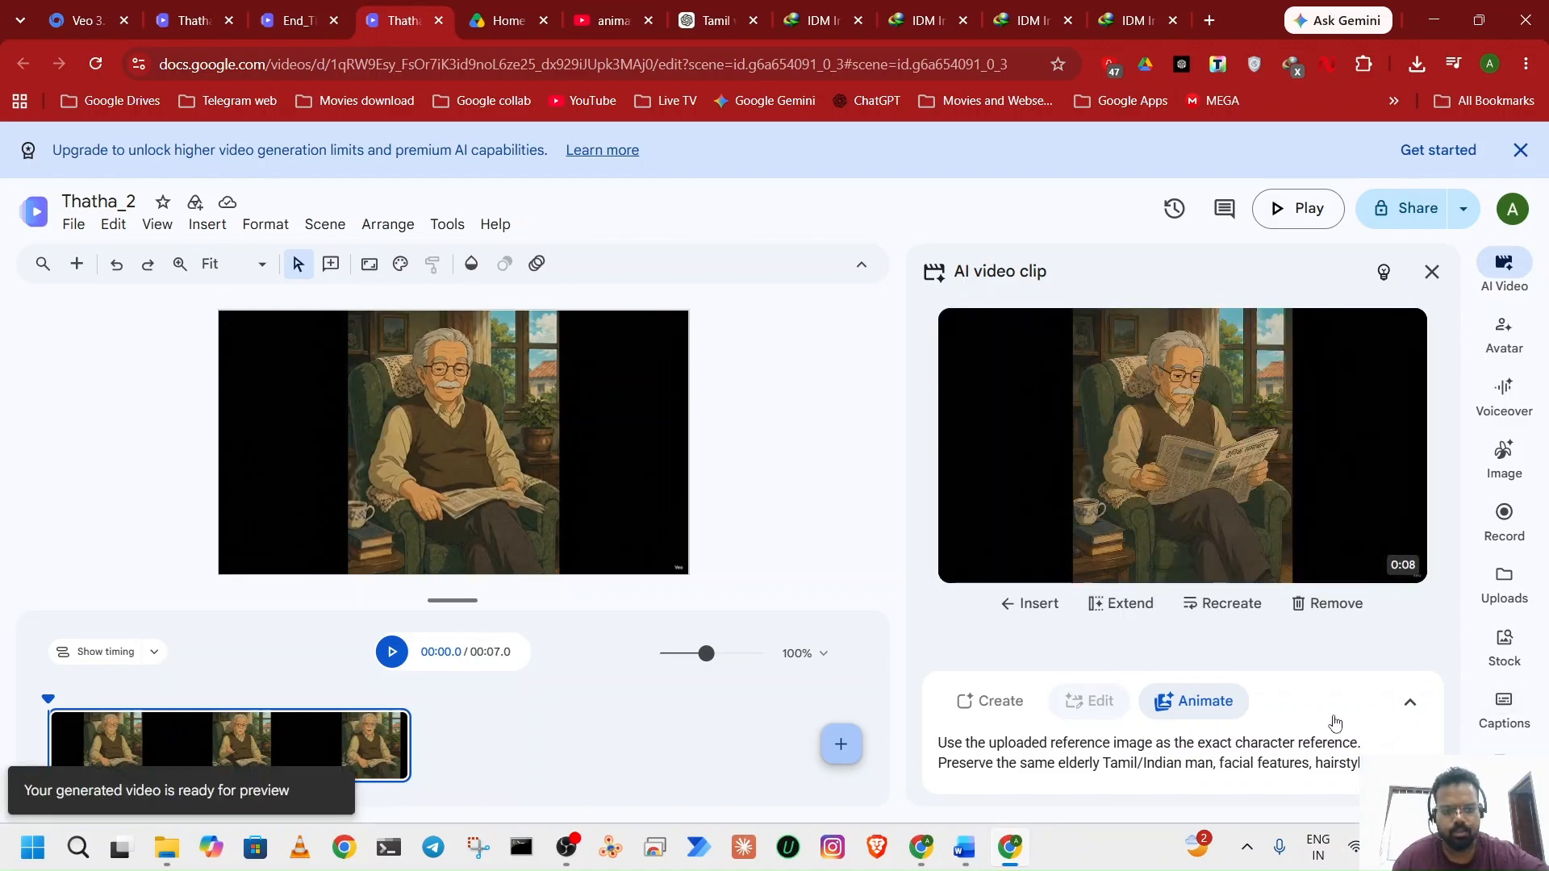
# Insert the generated clip in a new scene and move that scene ahead of the closing scene.
pyautogui.click(1031, 604)
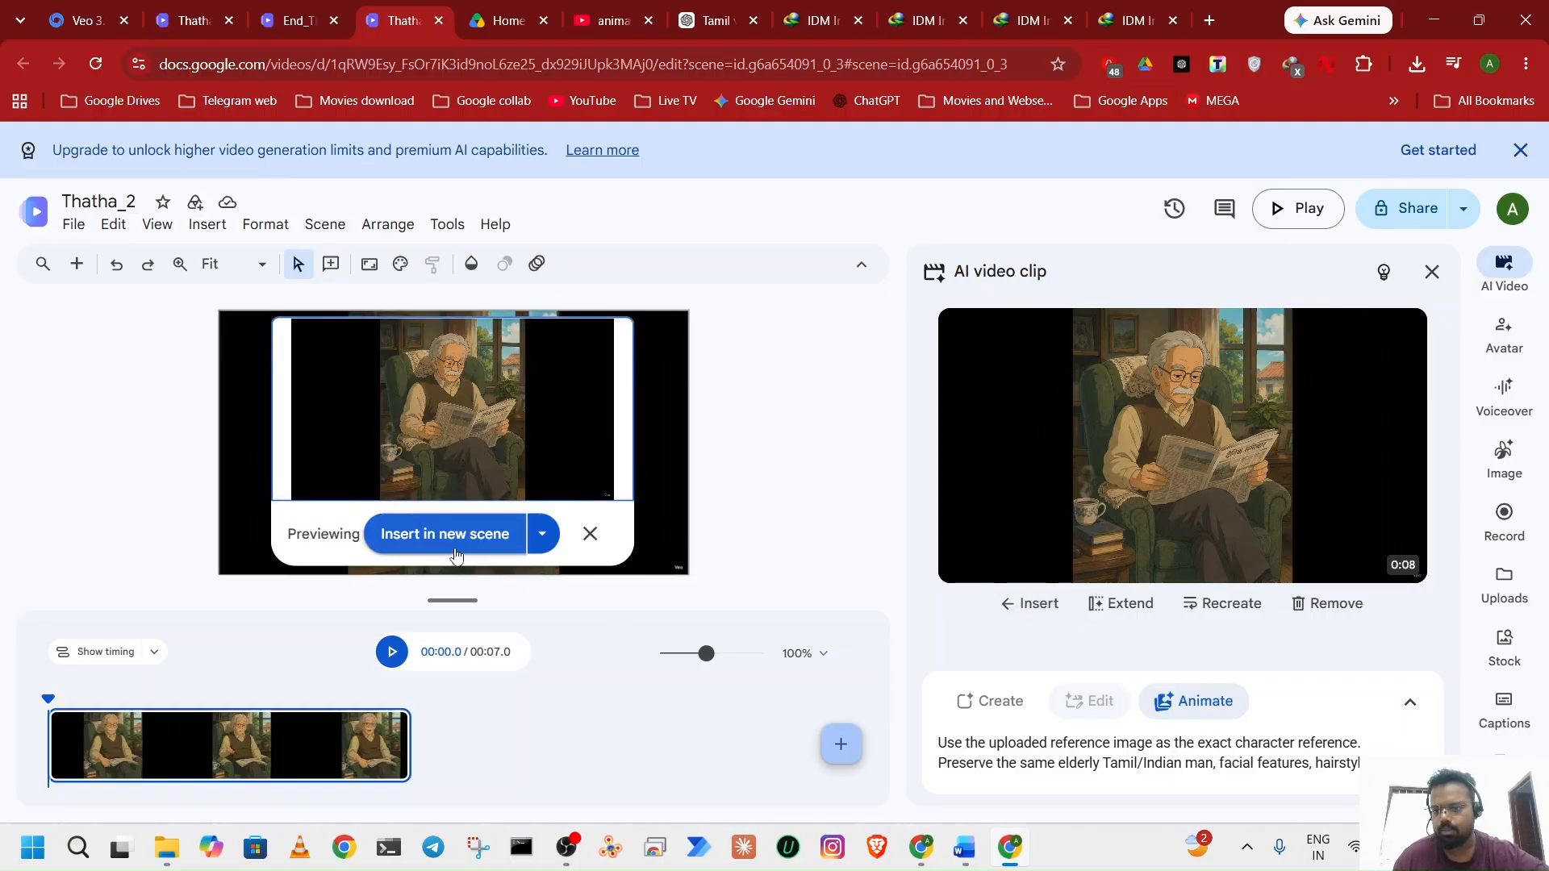
pyautogui.click(456, 555)
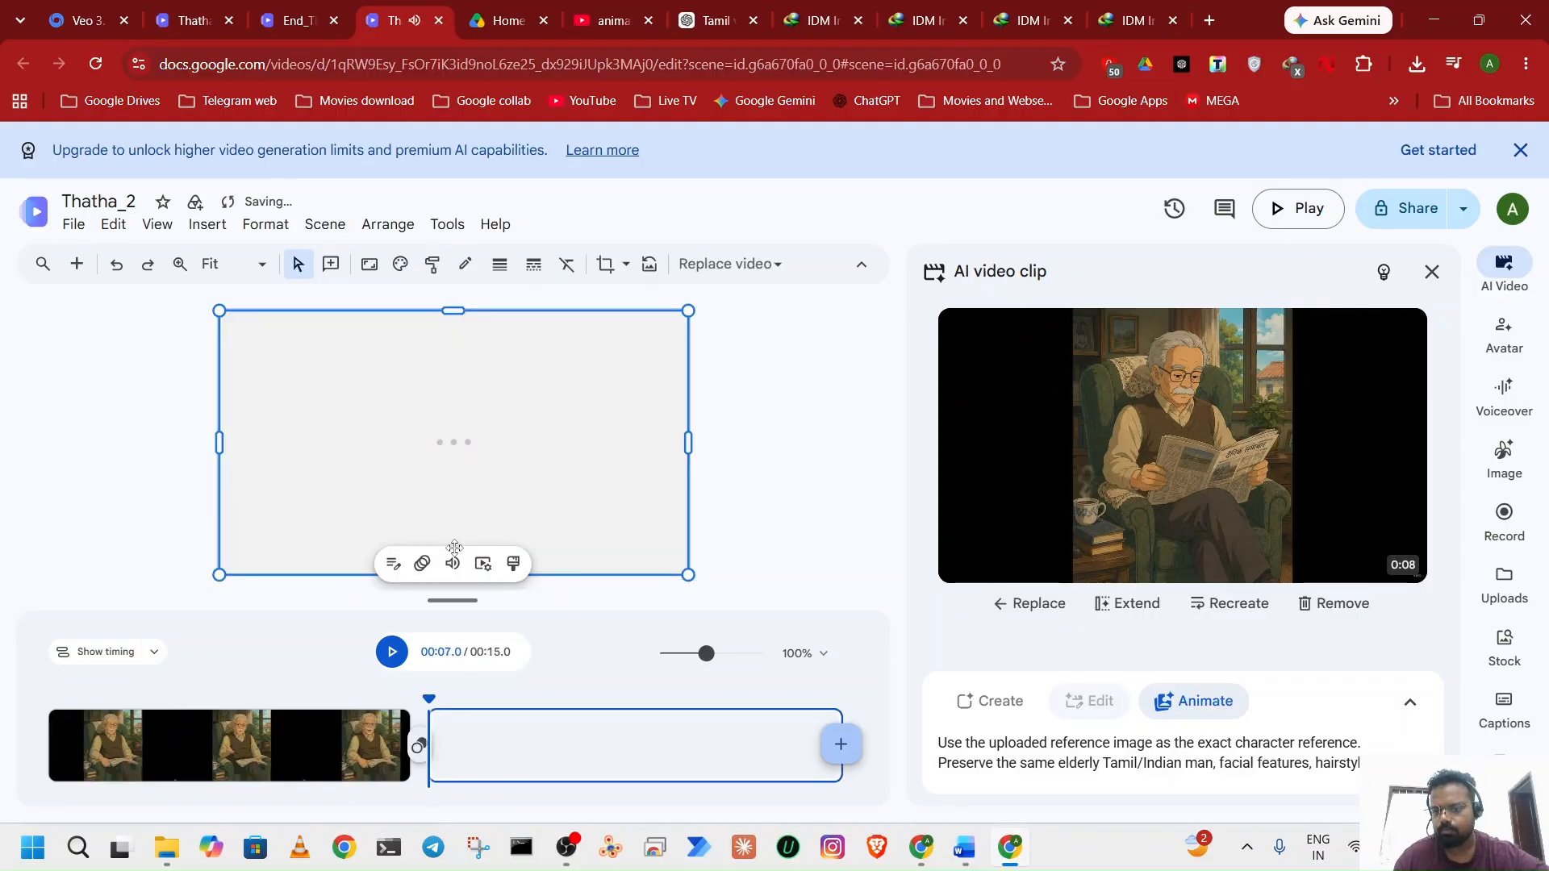
pyautogui.moveTo(481, 743); pyautogui.dragTo(90, 749)
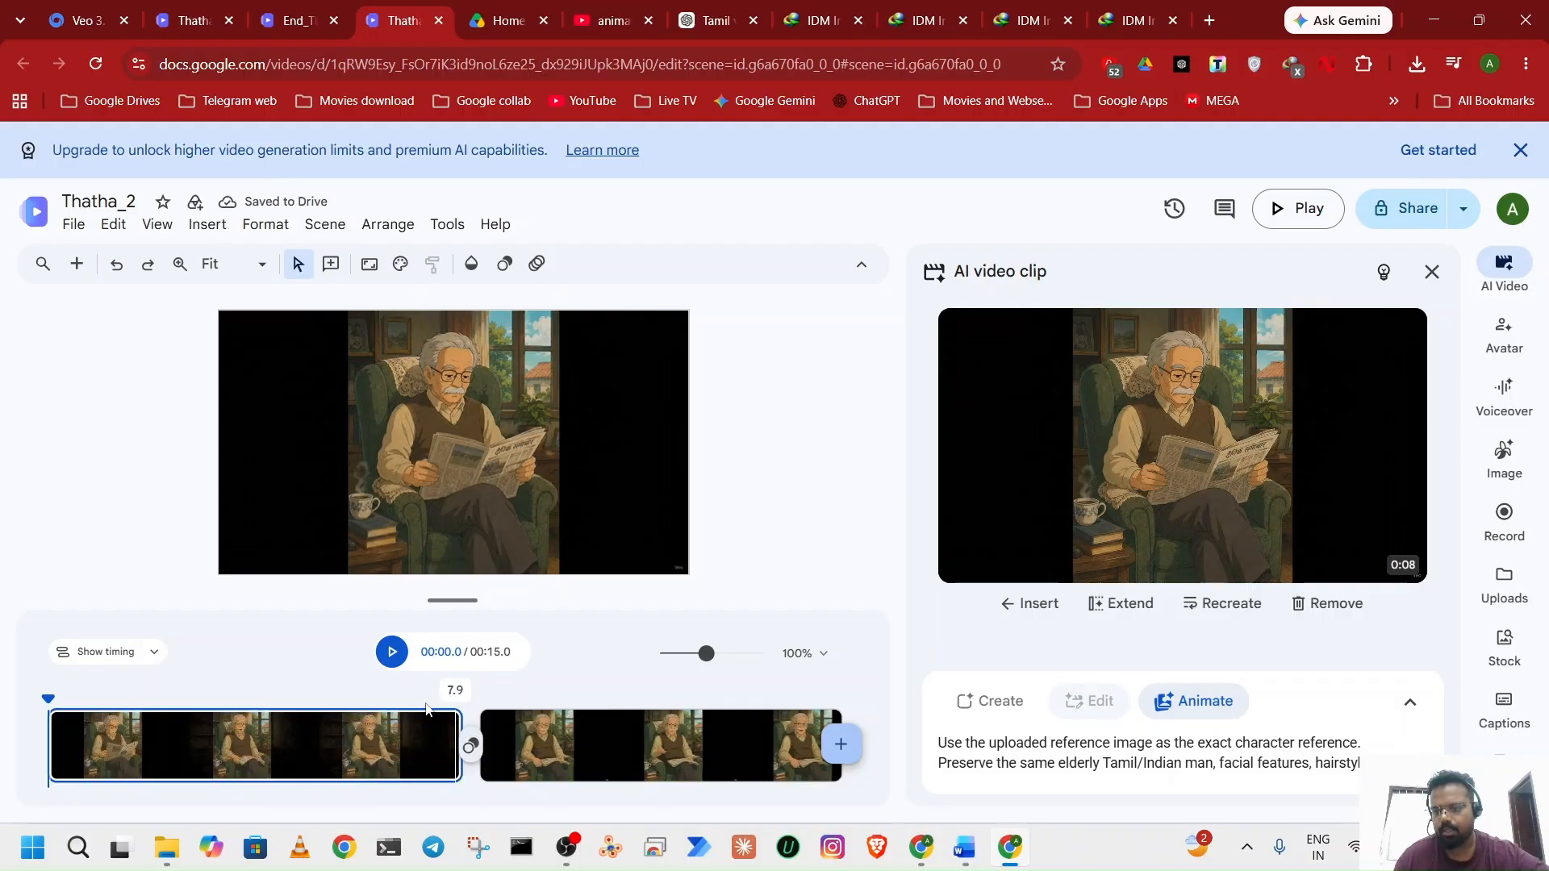
# Extend the generated clip from the first scene's end, using the full Video 2 — Explanation prompt copied from tamil2 prompt.docx in Word.
pyautogui.moveTo(49, 701); pyautogui.dragTo(467, 696)
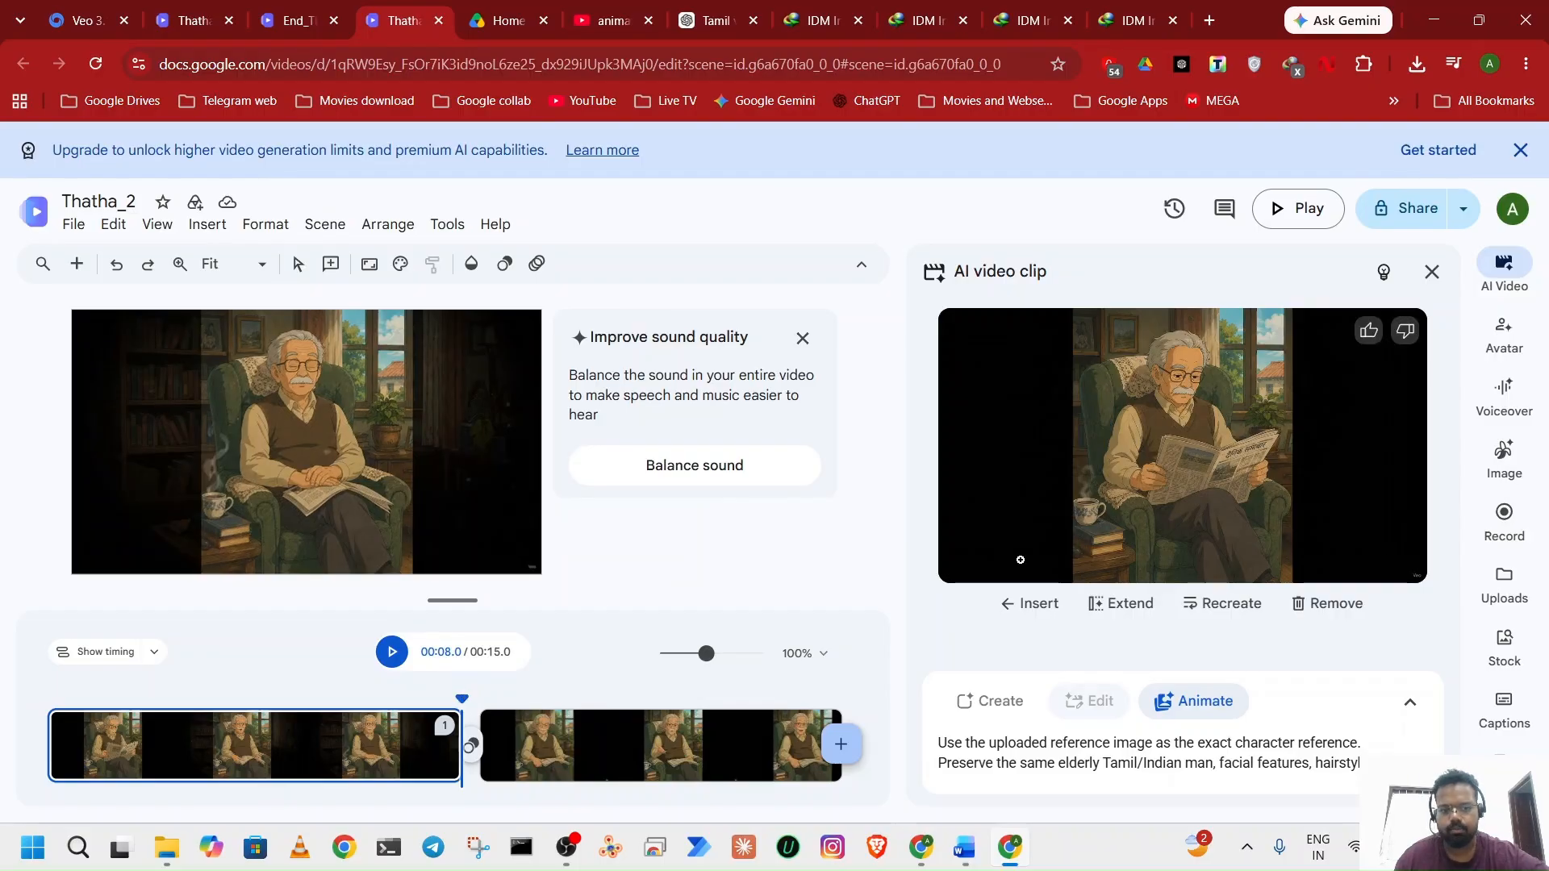
pyautogui.click(1133, 617)
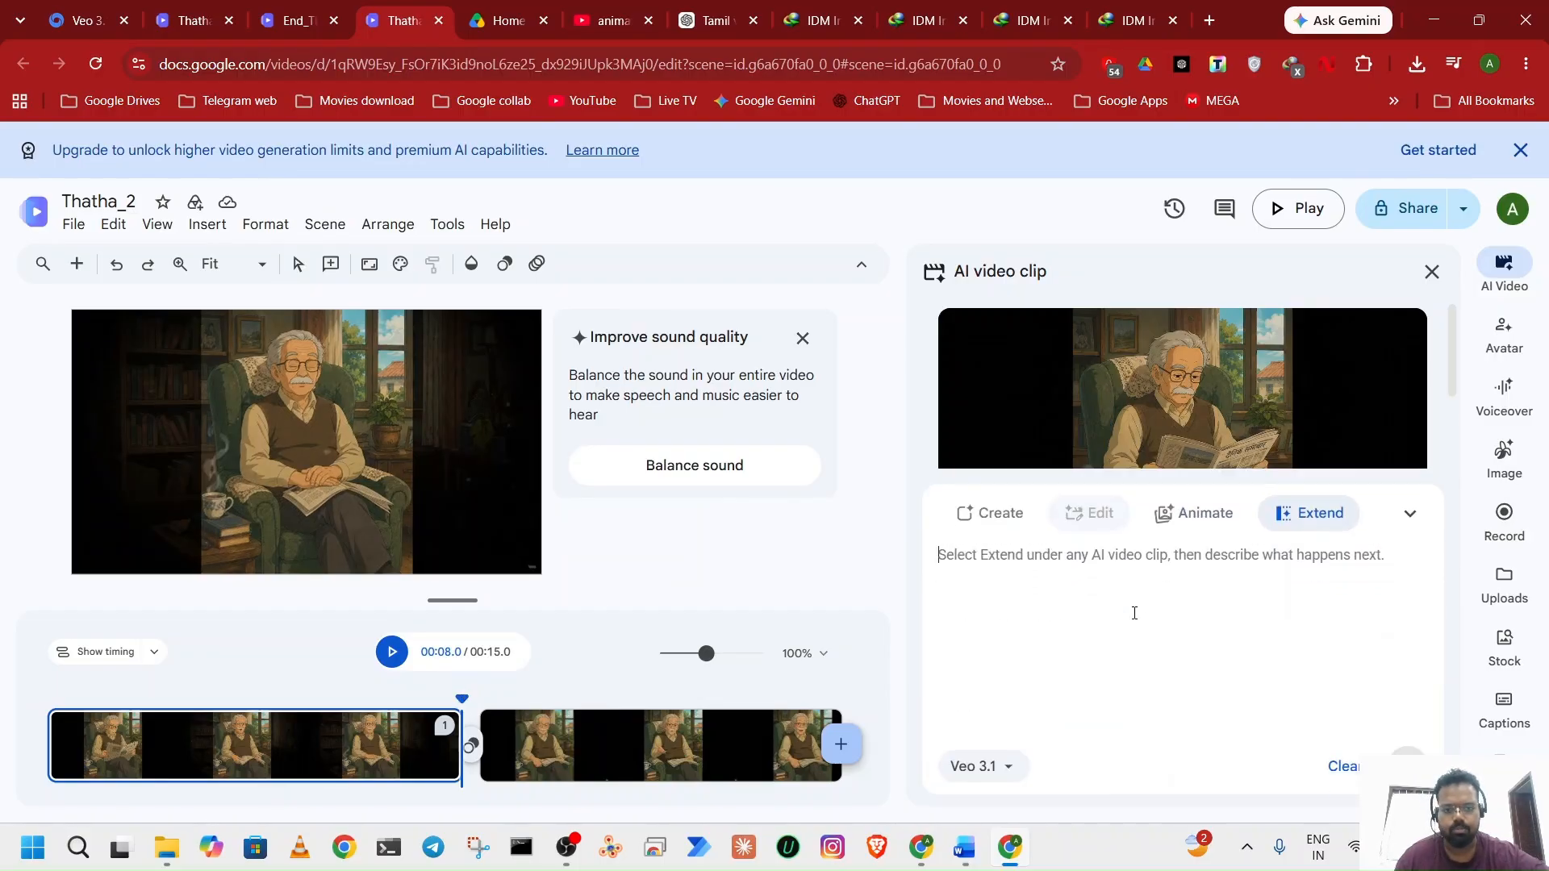
pyautogui.moveTo(967, 849)
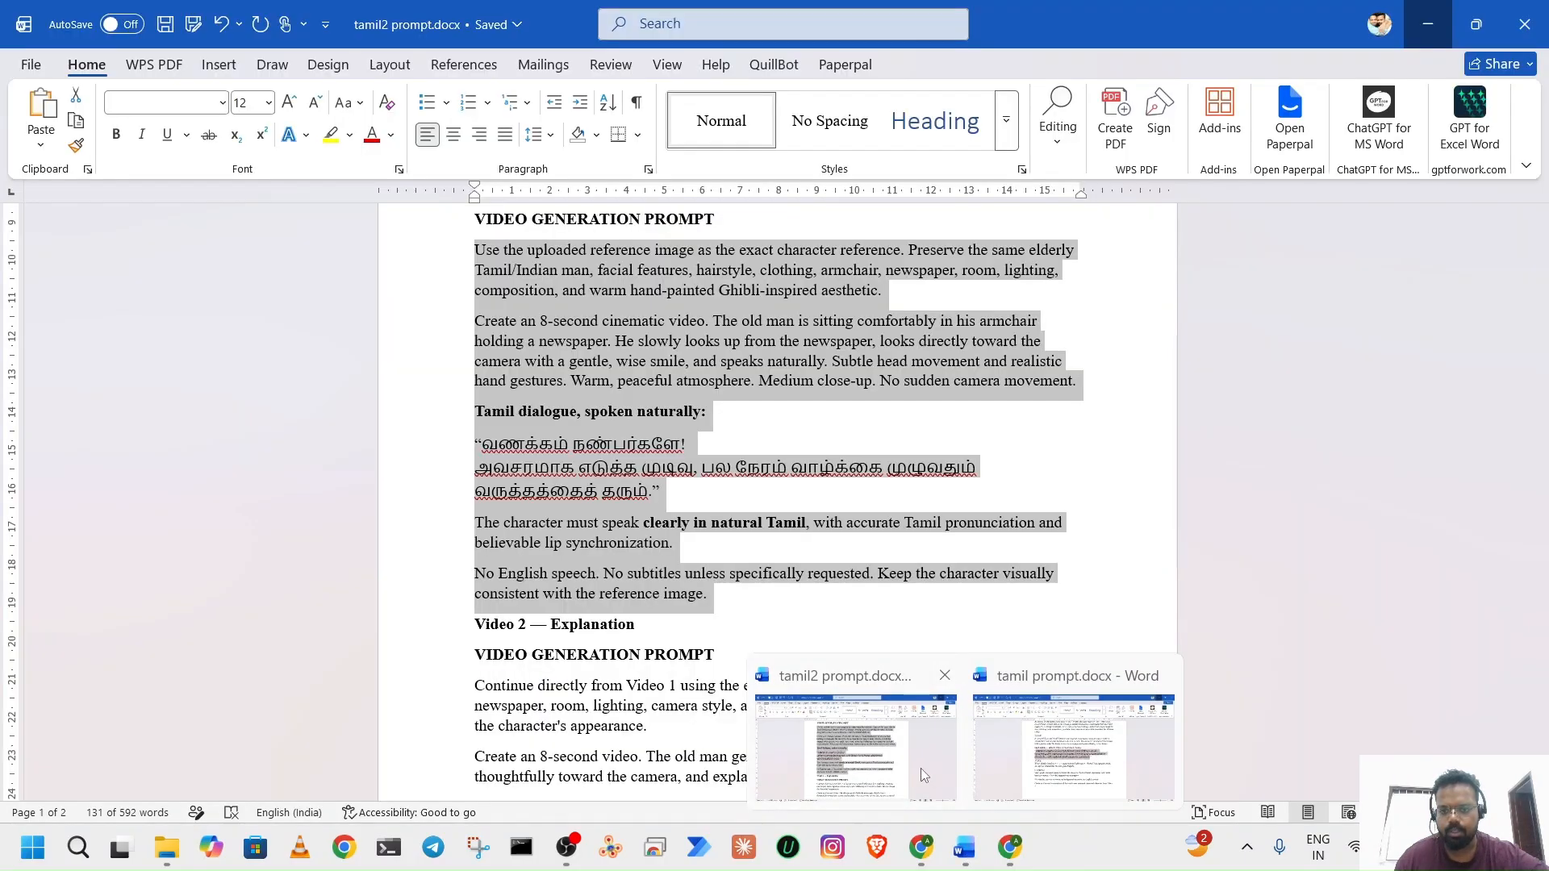
pyautogui.click(922, 768)
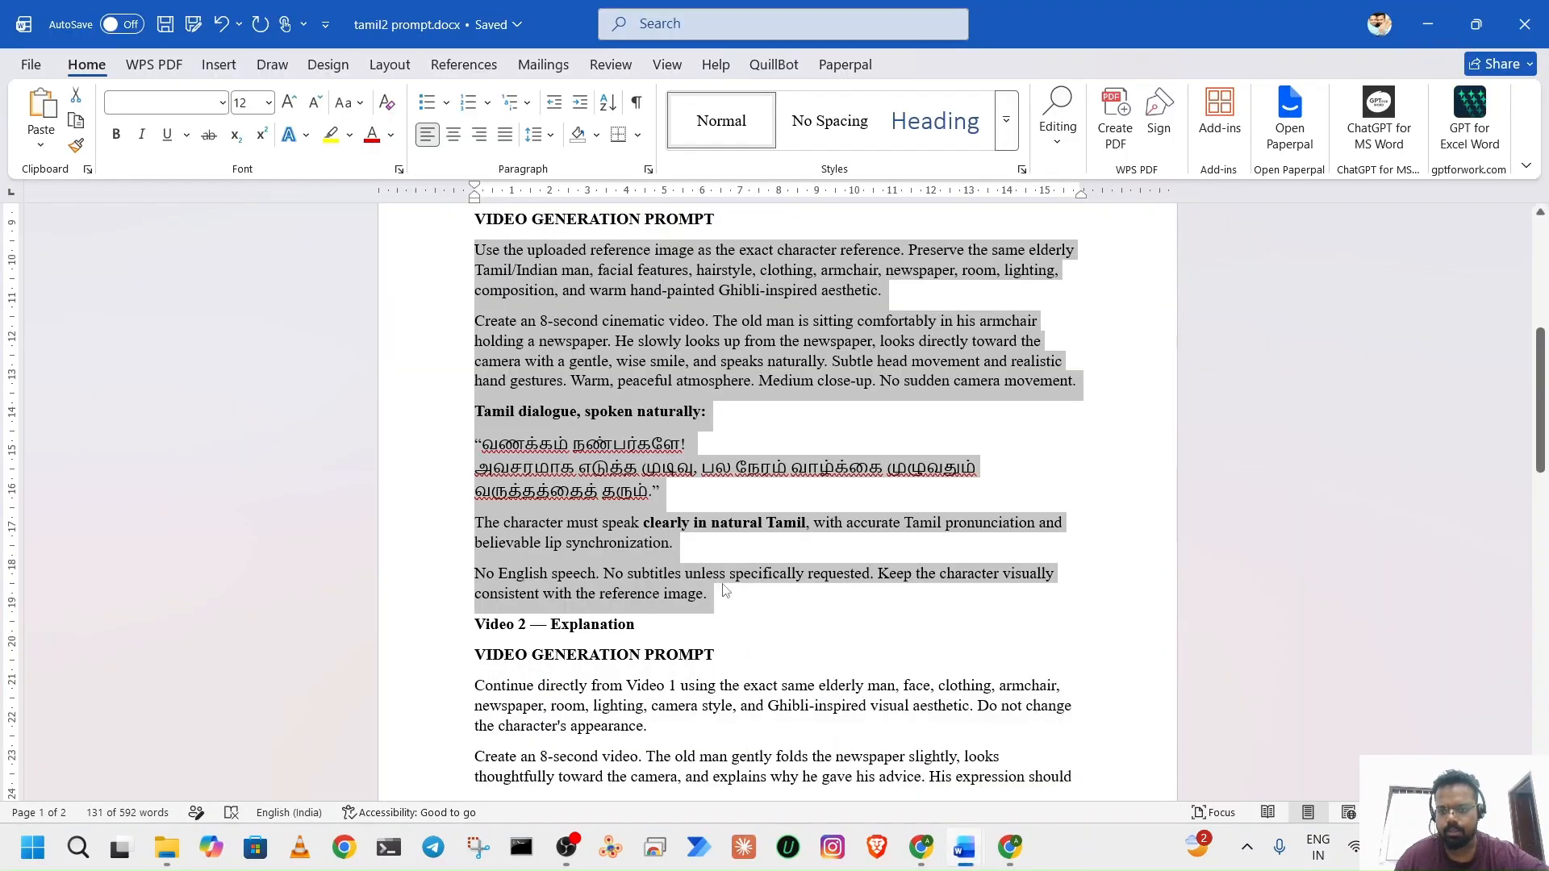
pyautogui.scroll(-3, 724, 591)
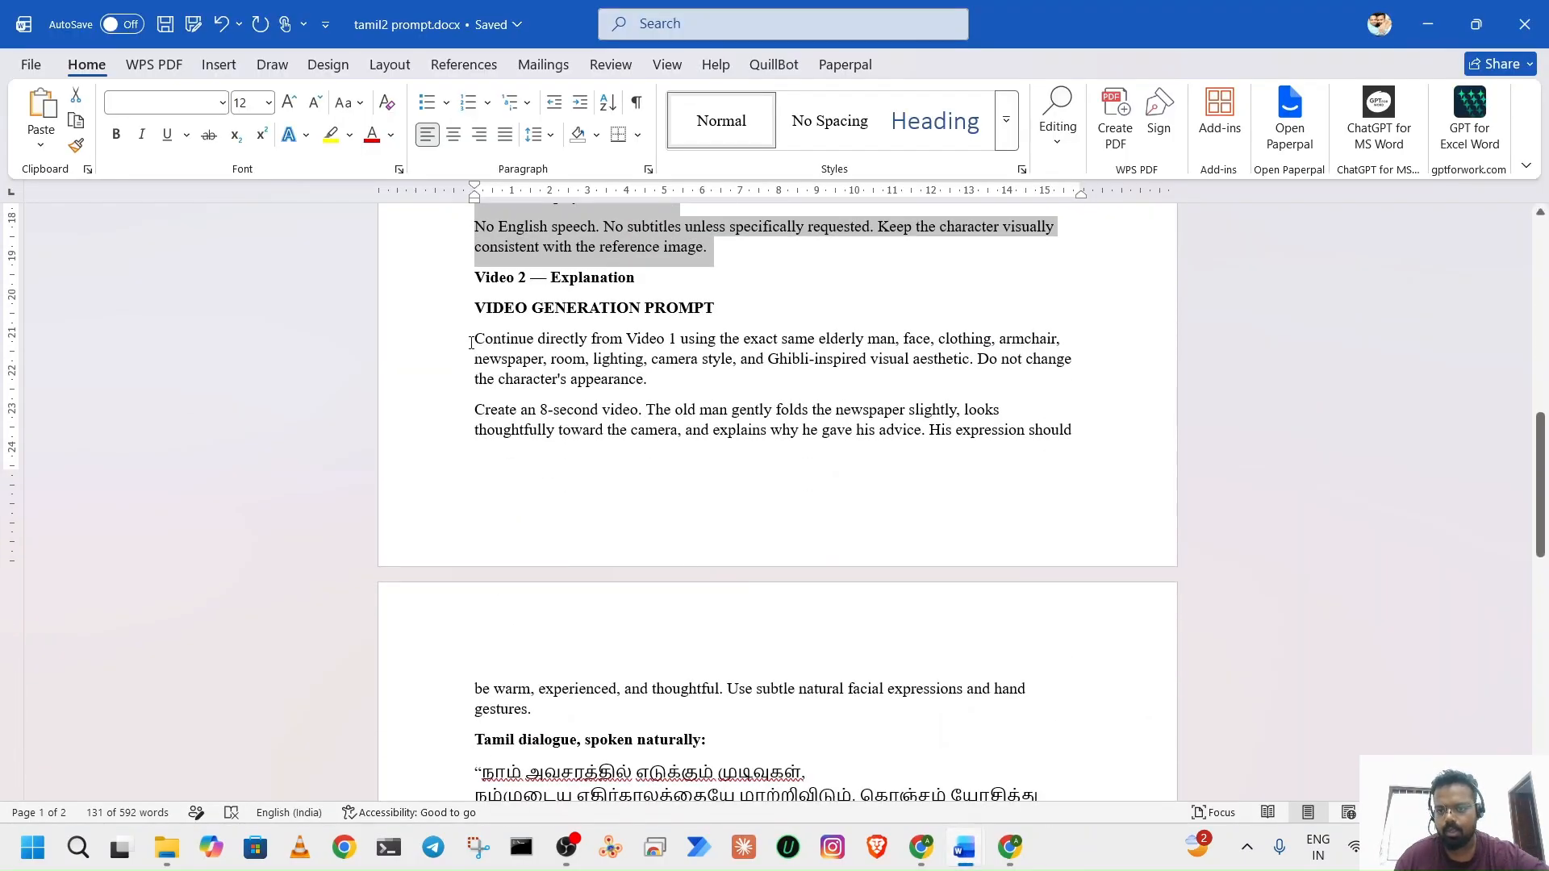
pyautogui.moveTo(471, 343); pyautogui.dragTo(616, 688)
pyautogui.scroll(-4, 614, 690)
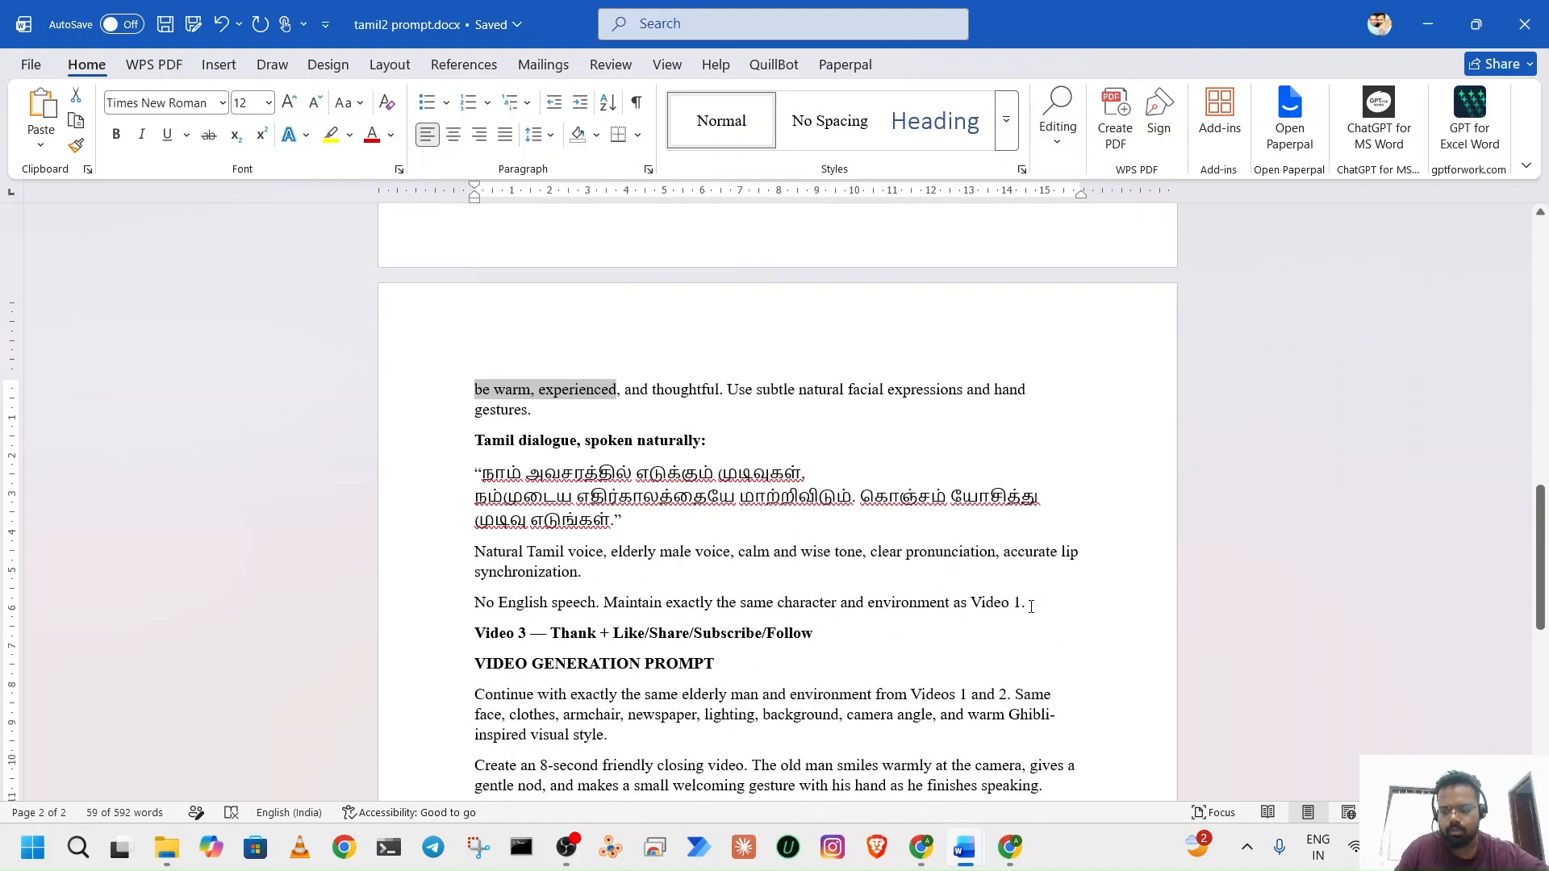
pyautogui.keyDown('shift'); pyautogui.click(1033, 605); pyautogui.keyUp('shift')
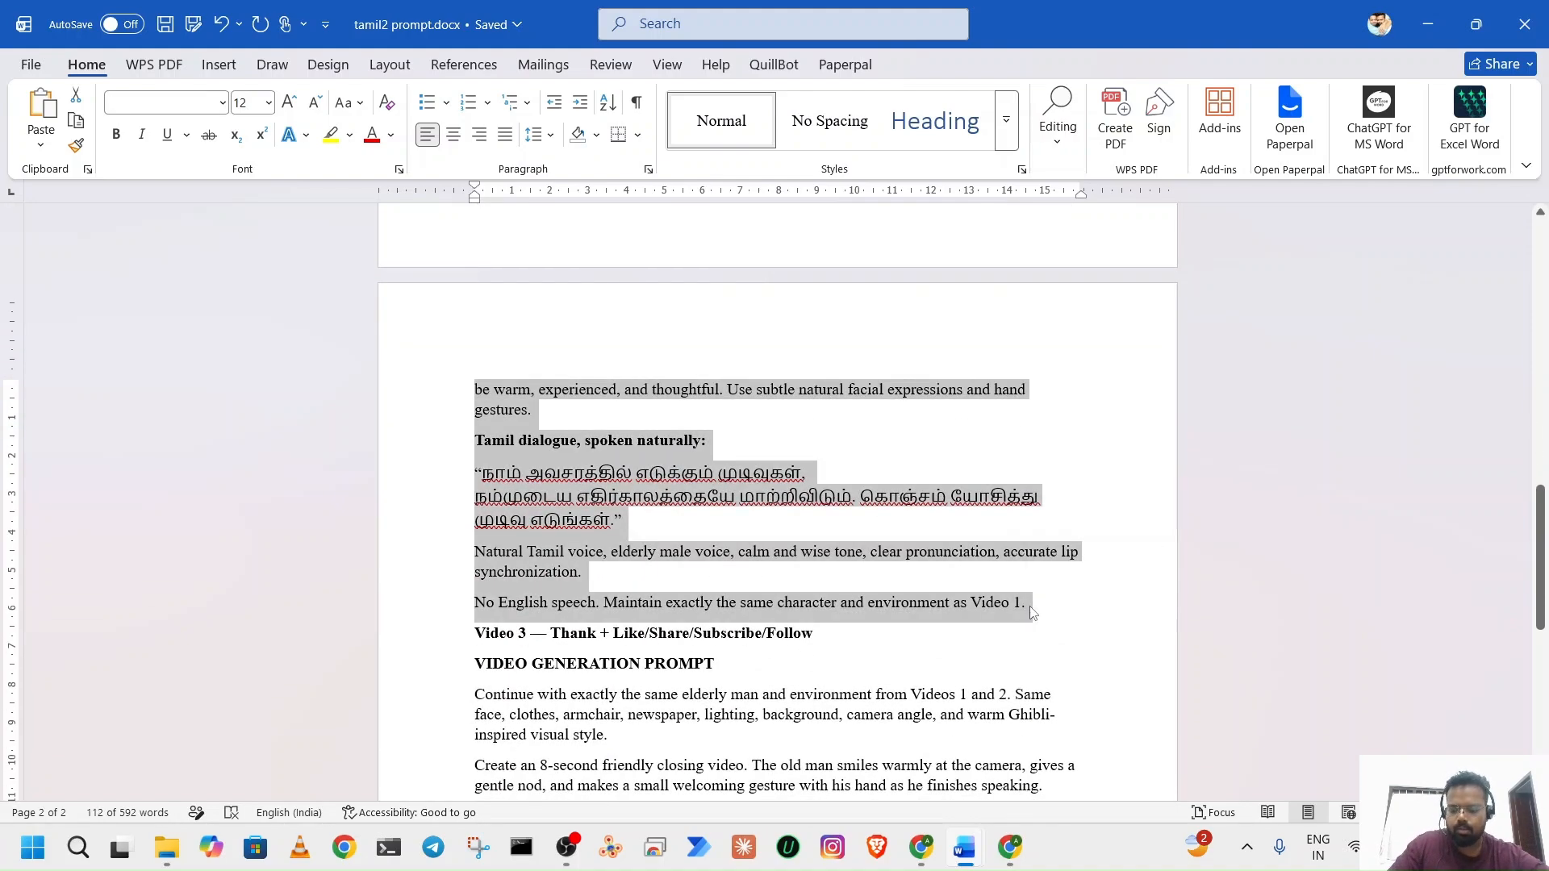
pyautogui.hotkey('alt', 'Tab')
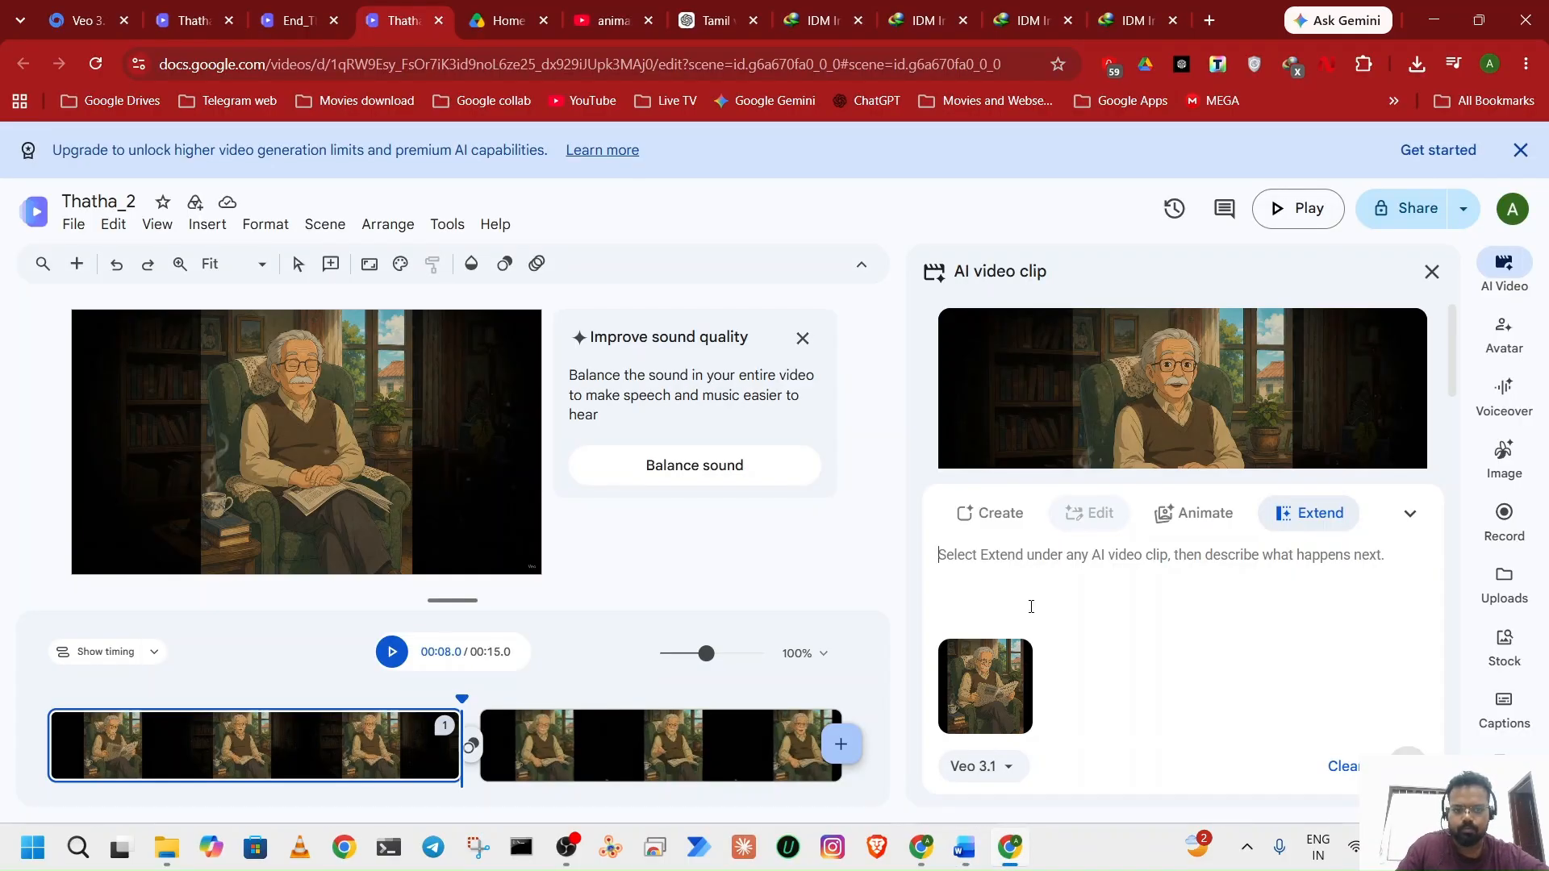
pyautogui.hotkey('ctrl', 'v')
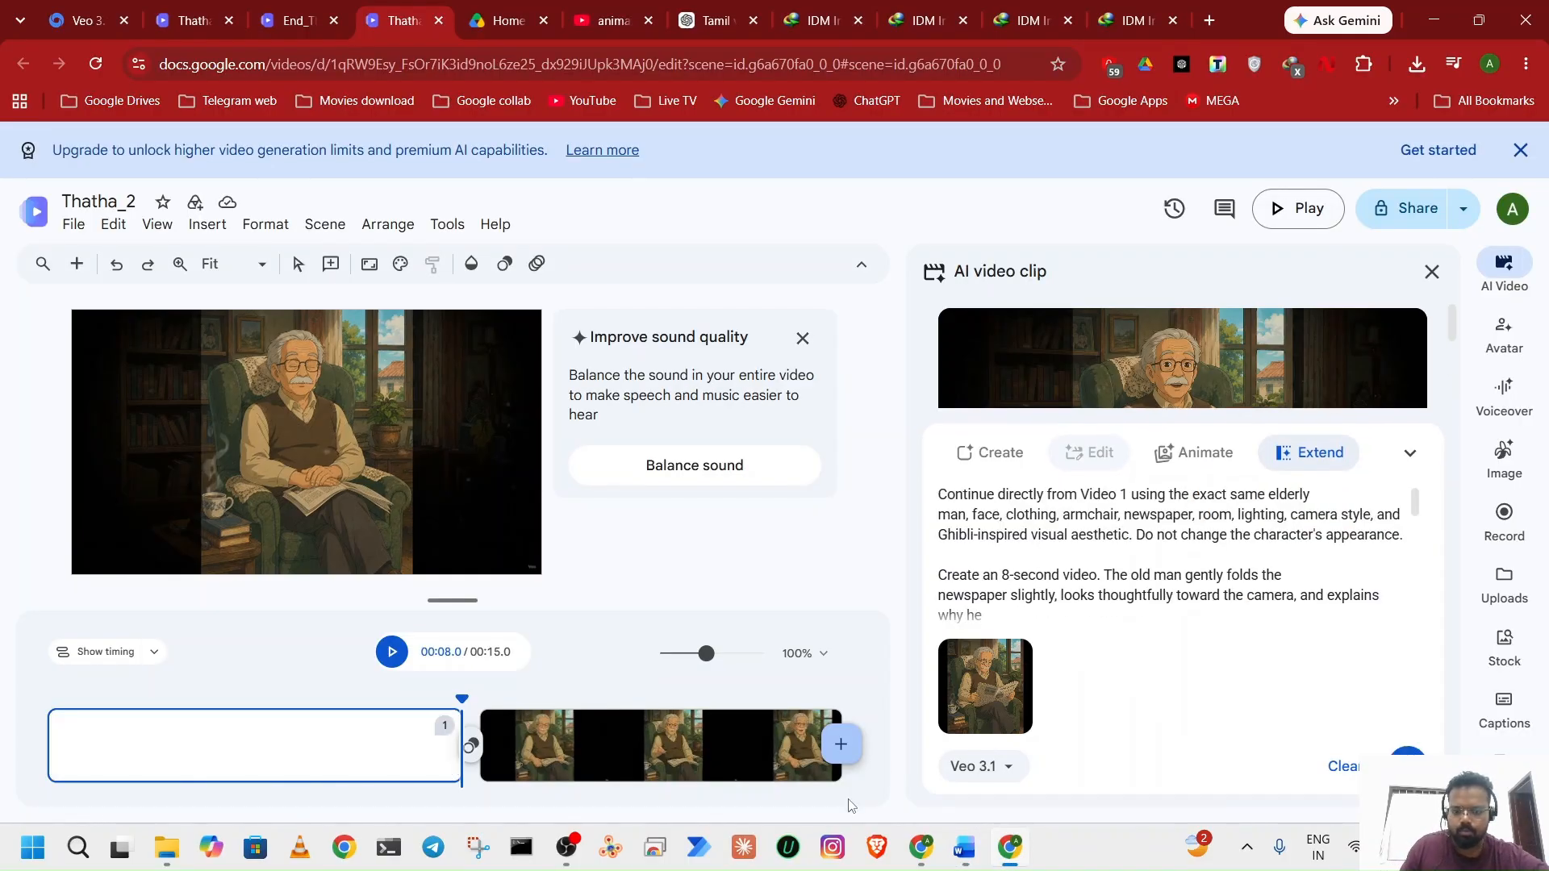
# Switch to tamil prompt.docx in Word, copy the second video's Tamil dialogue, and return to Thatha_2 in Chrome.
pyautogui.moveTo(969, 858)
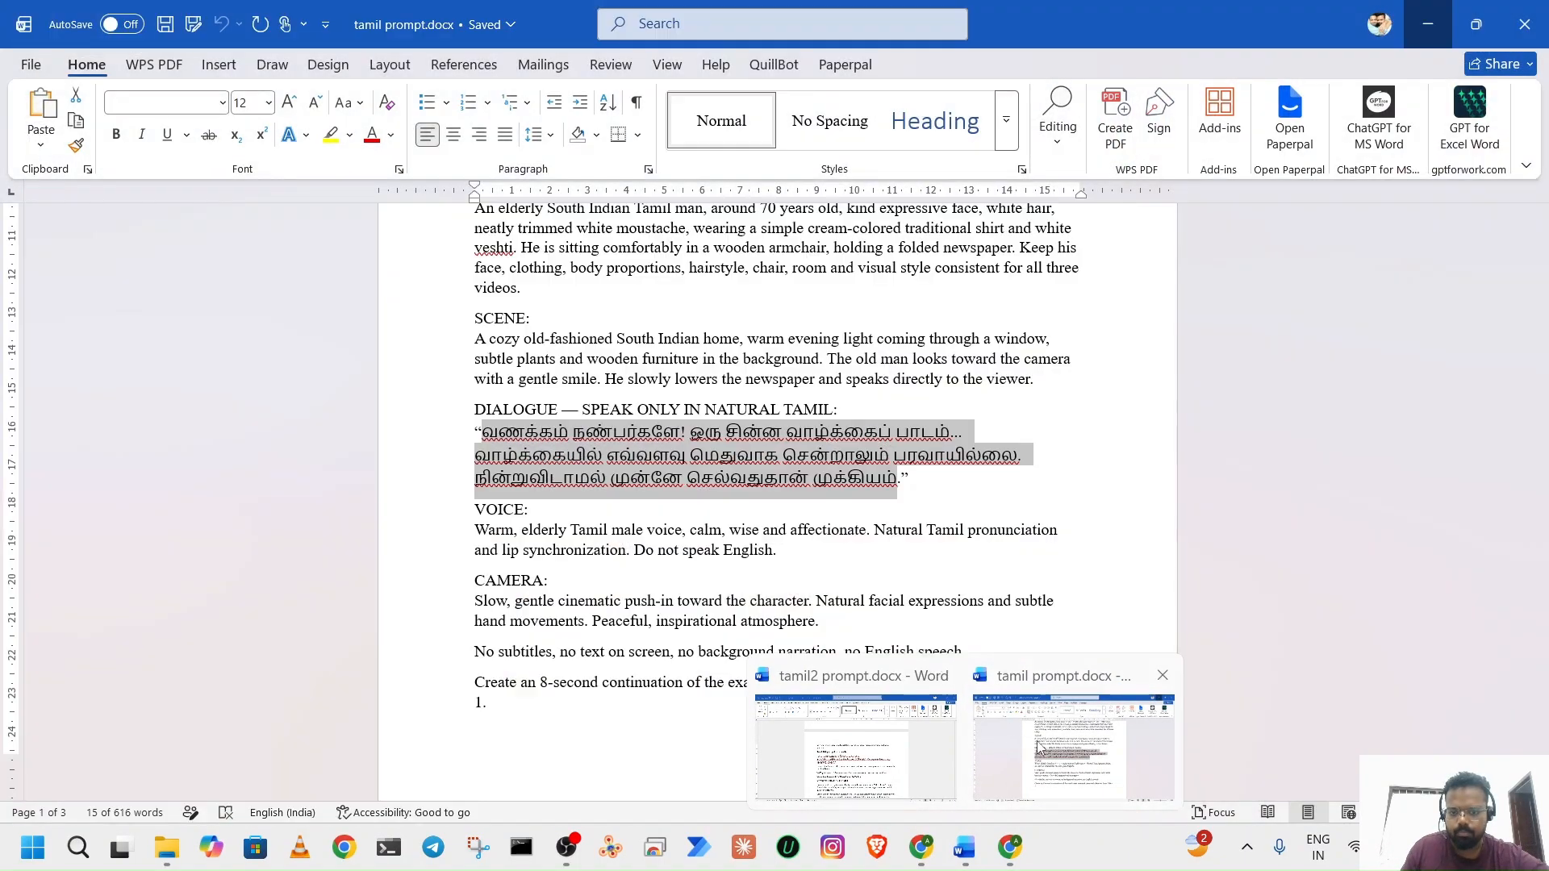
pyautogui.click(1039, 748)
pyautogui.scroll(-10, 806, 656)
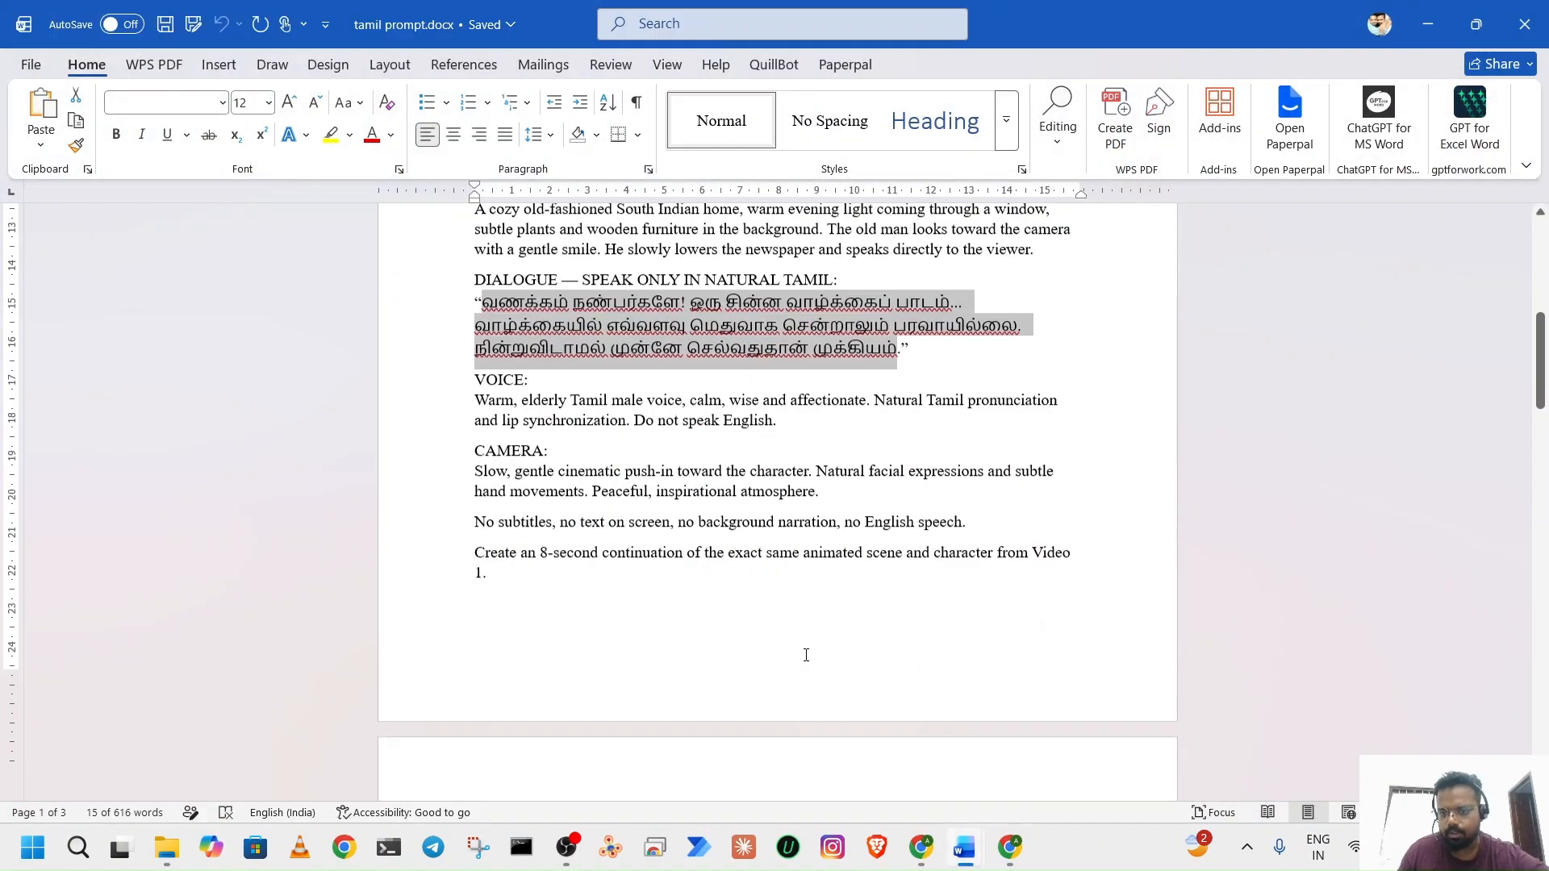
pyautogui.scroll(-3, 806, 655)
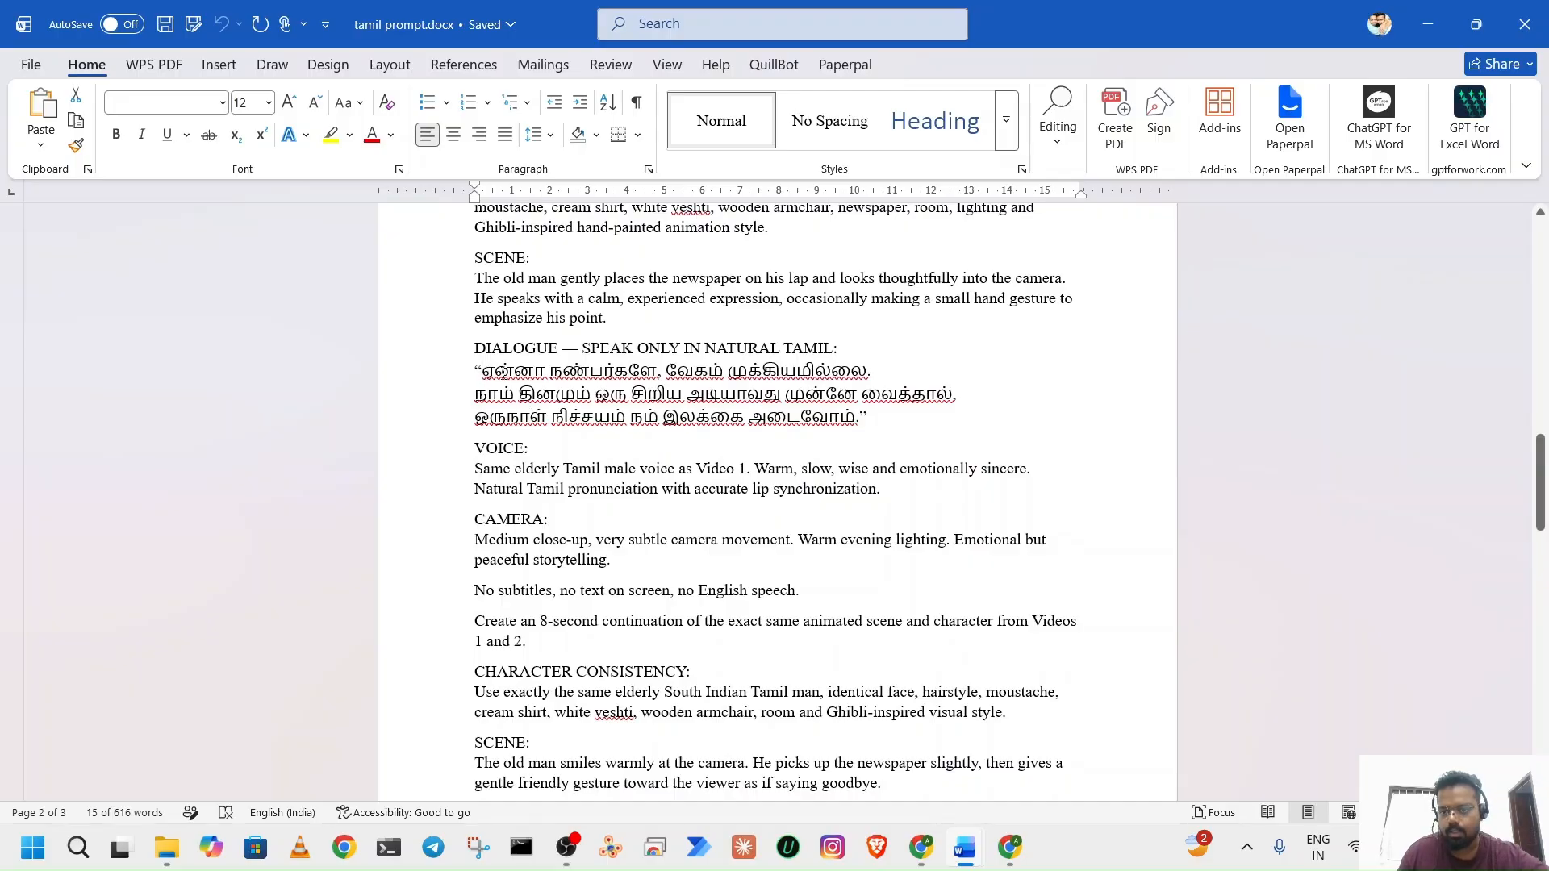
pyautogui.moveTo(482, 371); pyautogui.dragTo(855, 417)
pyautogui.hotkey('ctrl', 'c')
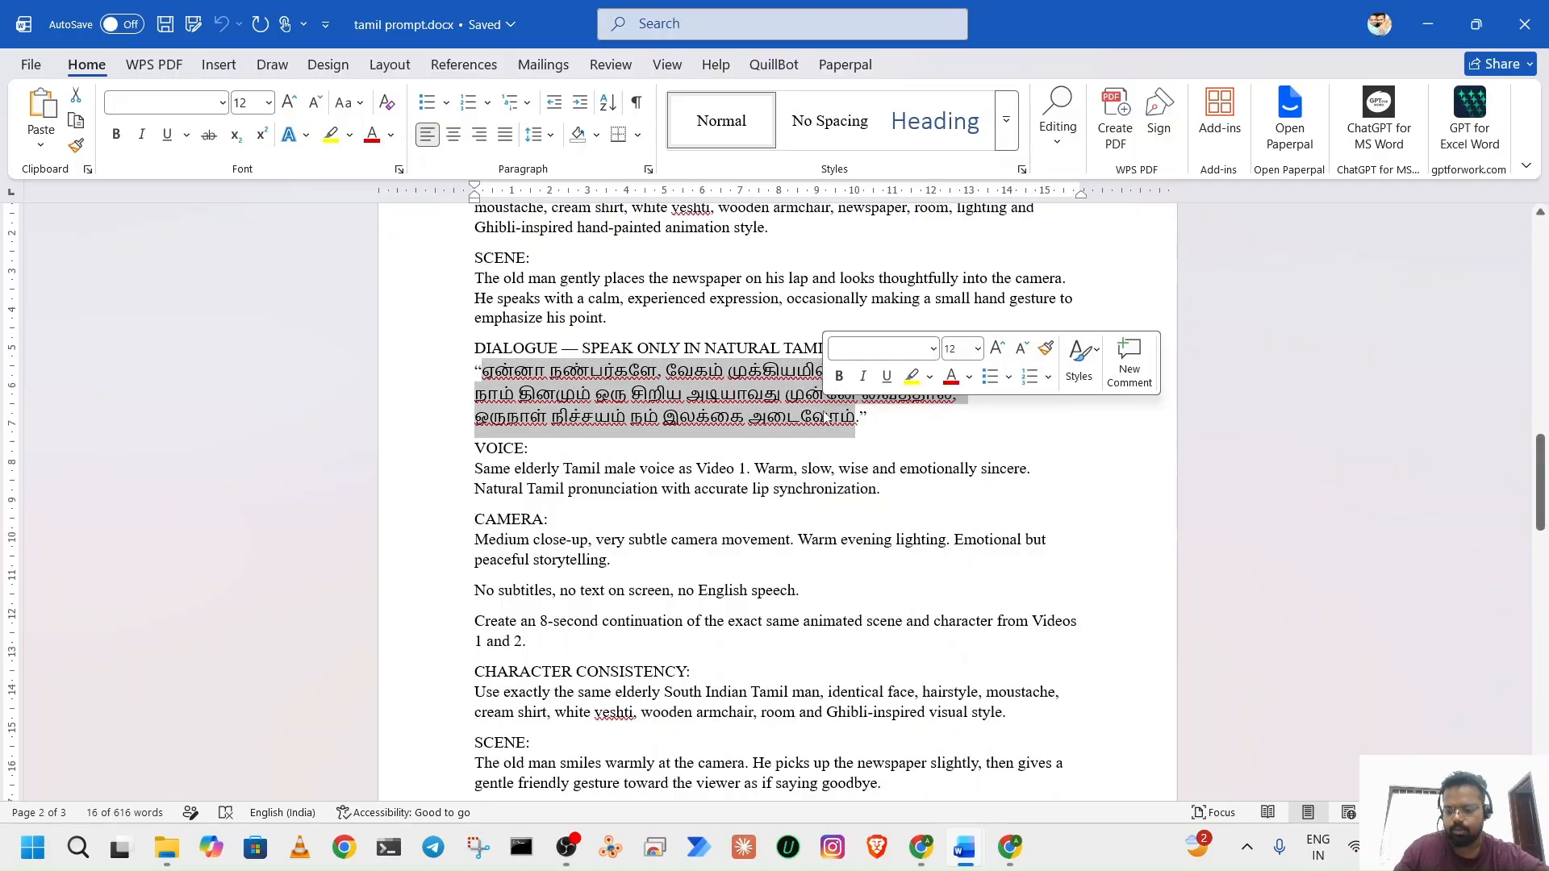
pyautogui.click(1427, 23)
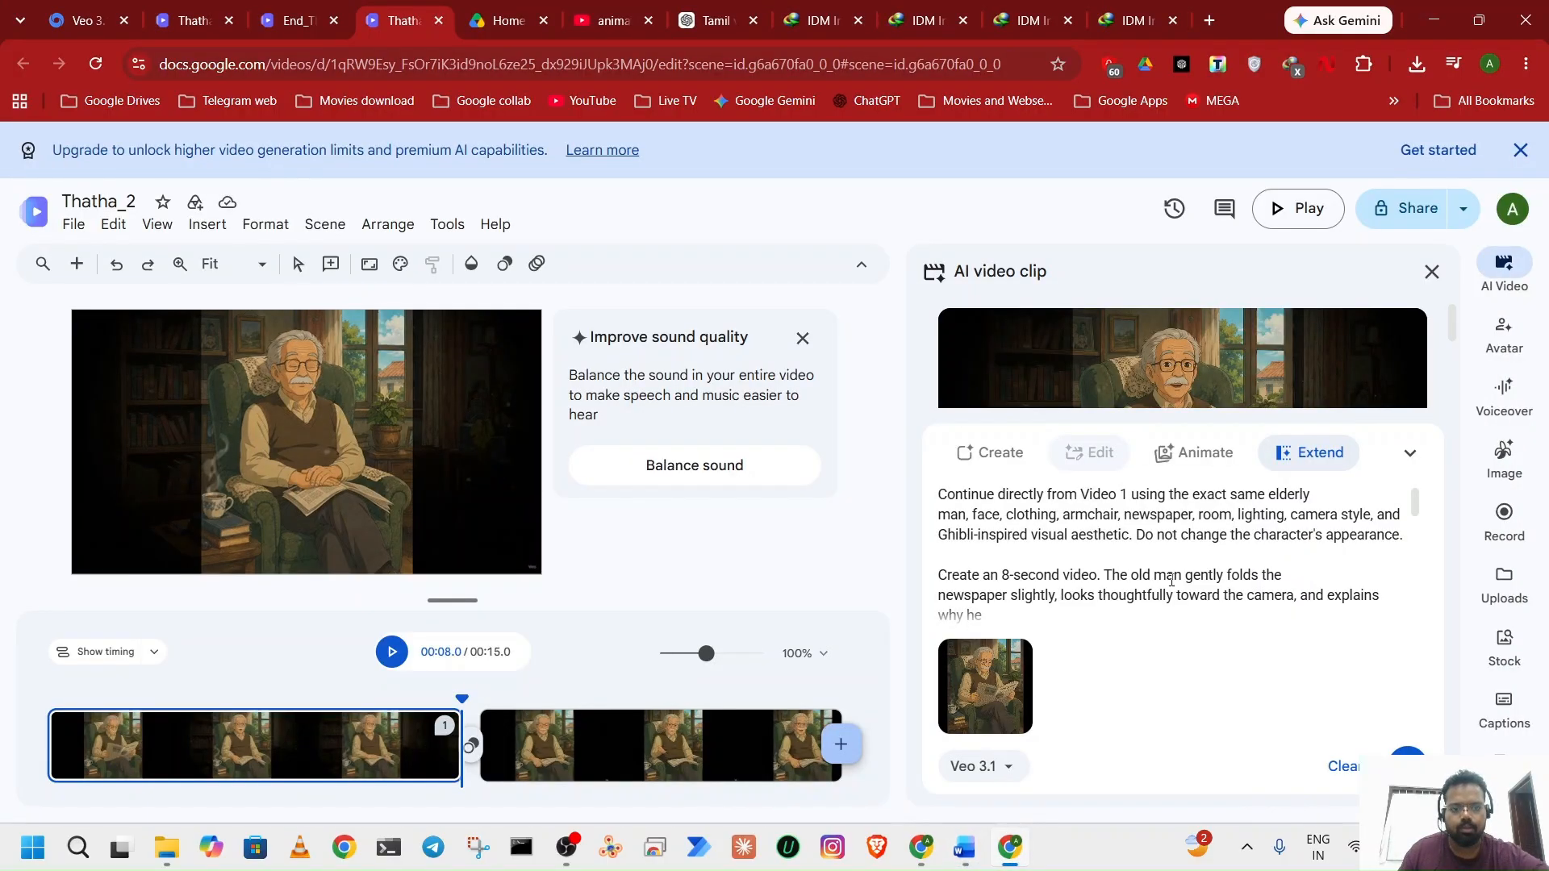
# Replace the extension prompt's Tamil dialogue with the copied lines beginning "ஏன்னா நண்பர்களே", tidy the closing quote, and generate the extended clip.
pyautogui.scroll(-10, 1104, 581)
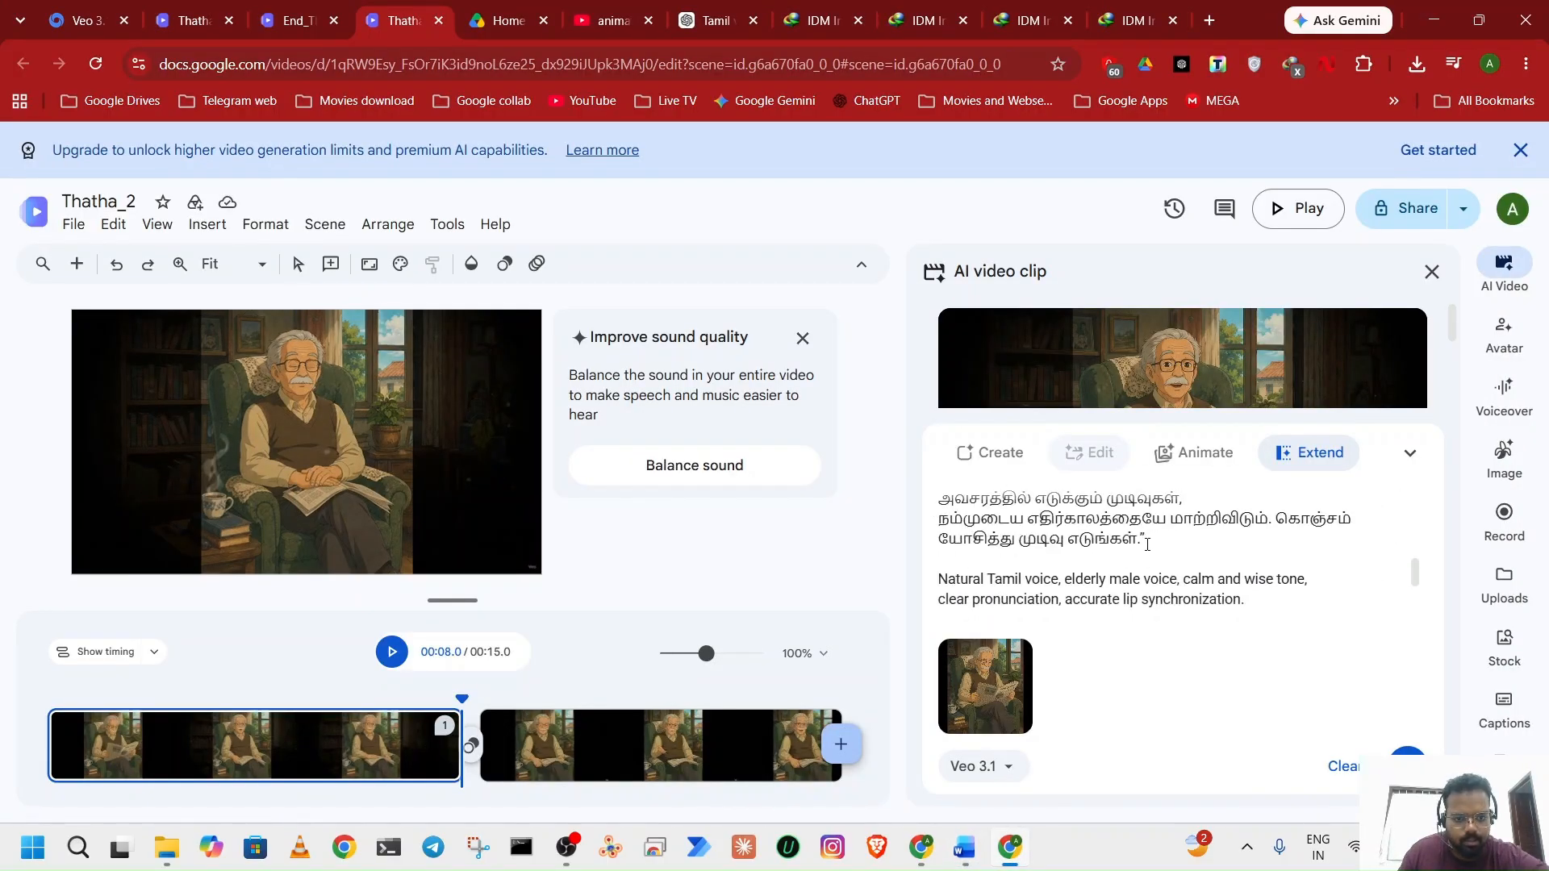
pyautogui.click(1148, 545)
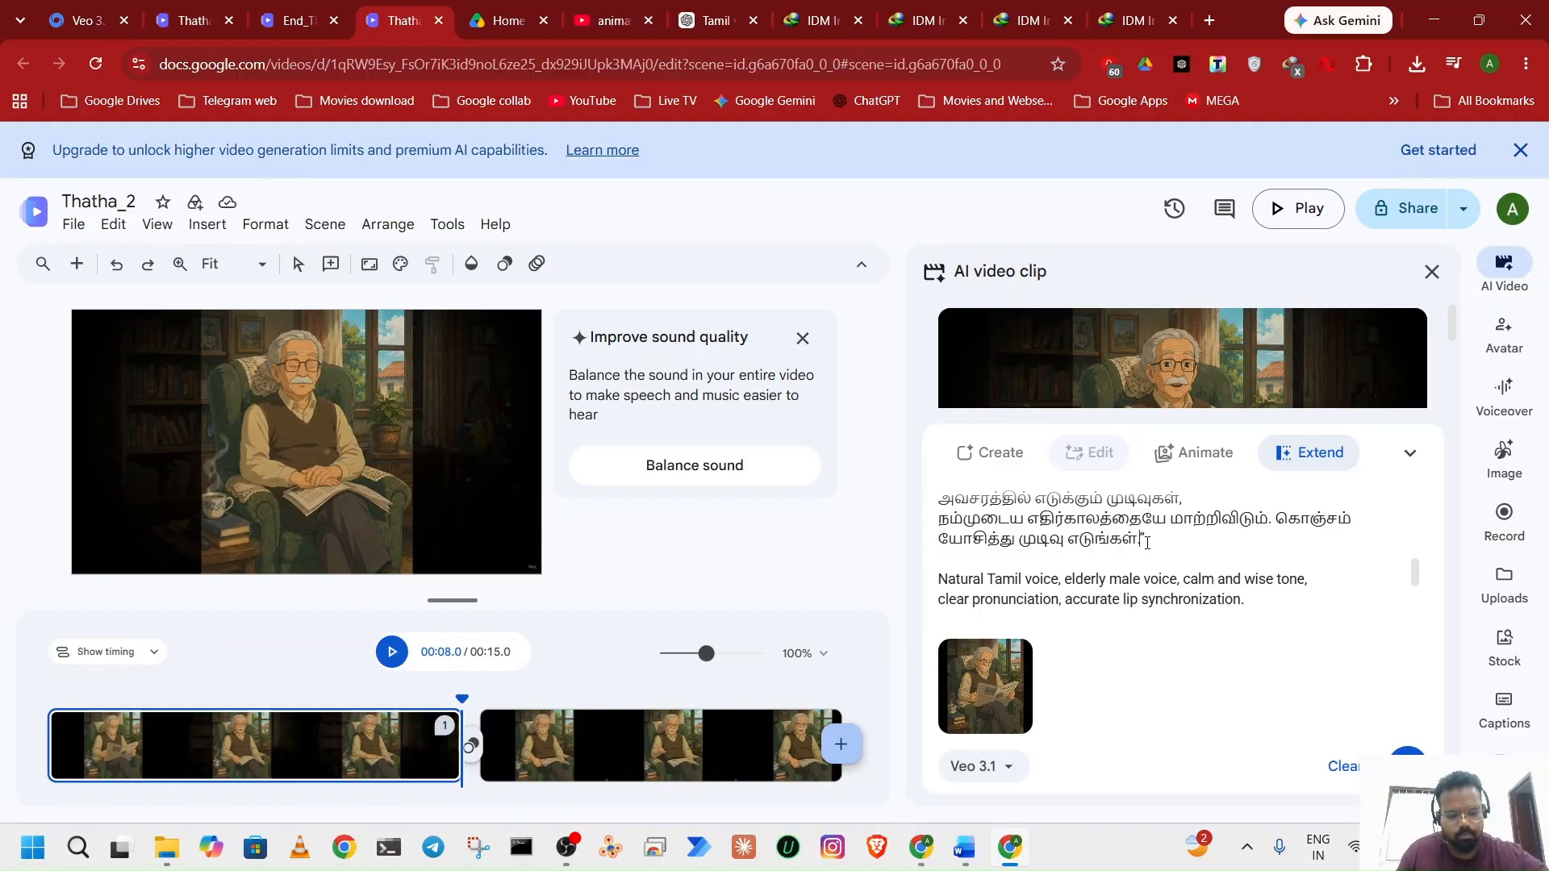
pyautogui.hotkey('shift', 'Up')
pyautogui.hotkey('shift', 'Up')
pyautogui.hotkey('shift', 'Up')
pyautogui.hotkey('shift', 'Up')
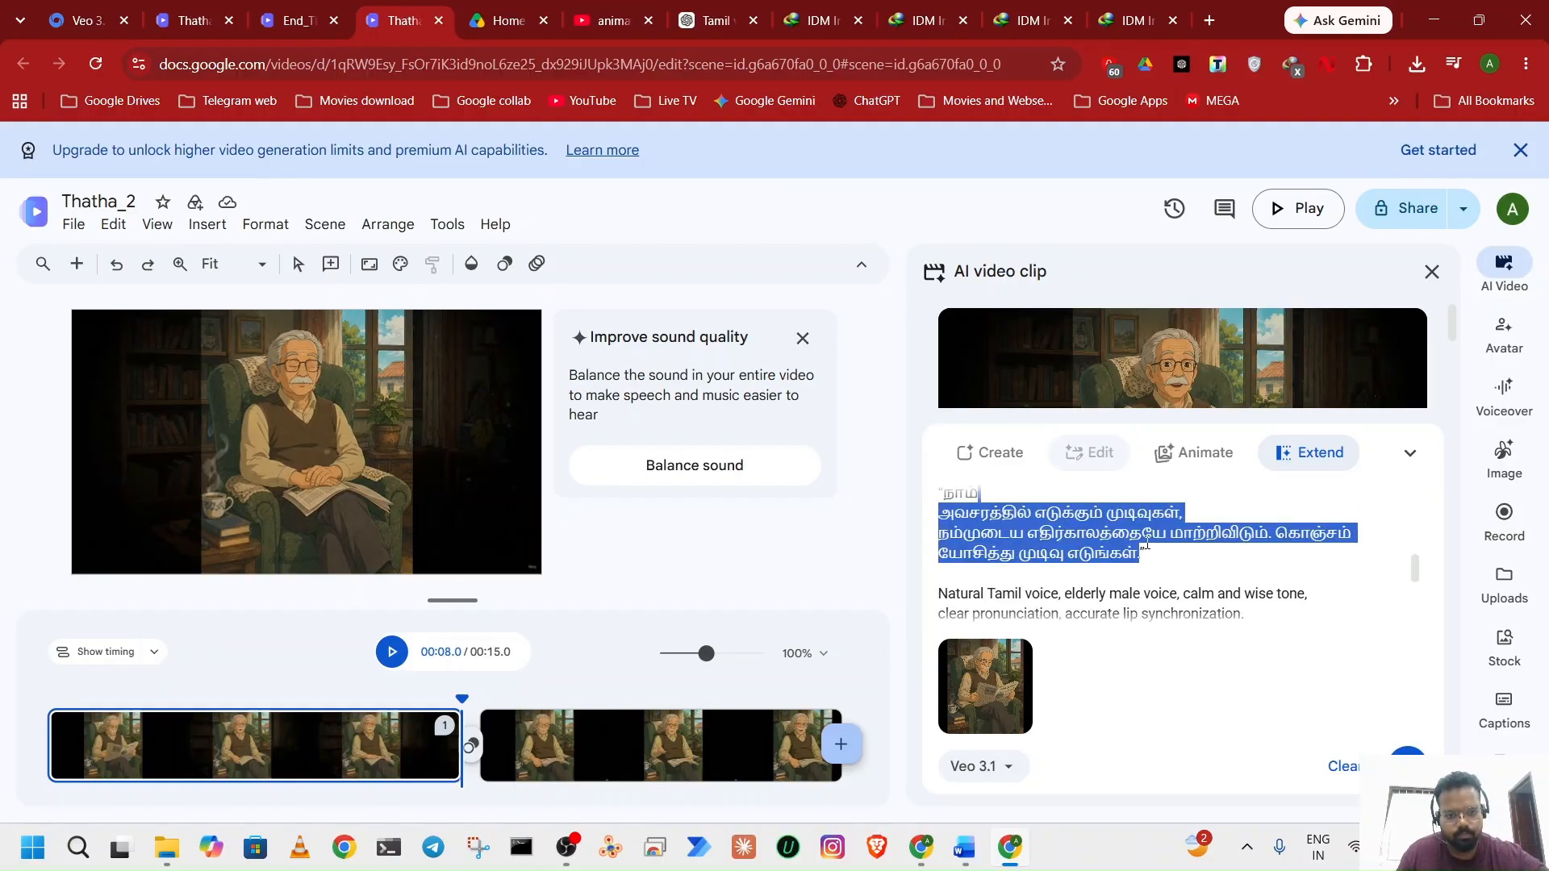
pyautogui.hotkey('shift', 'Down')
pyautogui.hotkey('shift', 'Left')
pyautogui.hotkey('shift', 'Left')
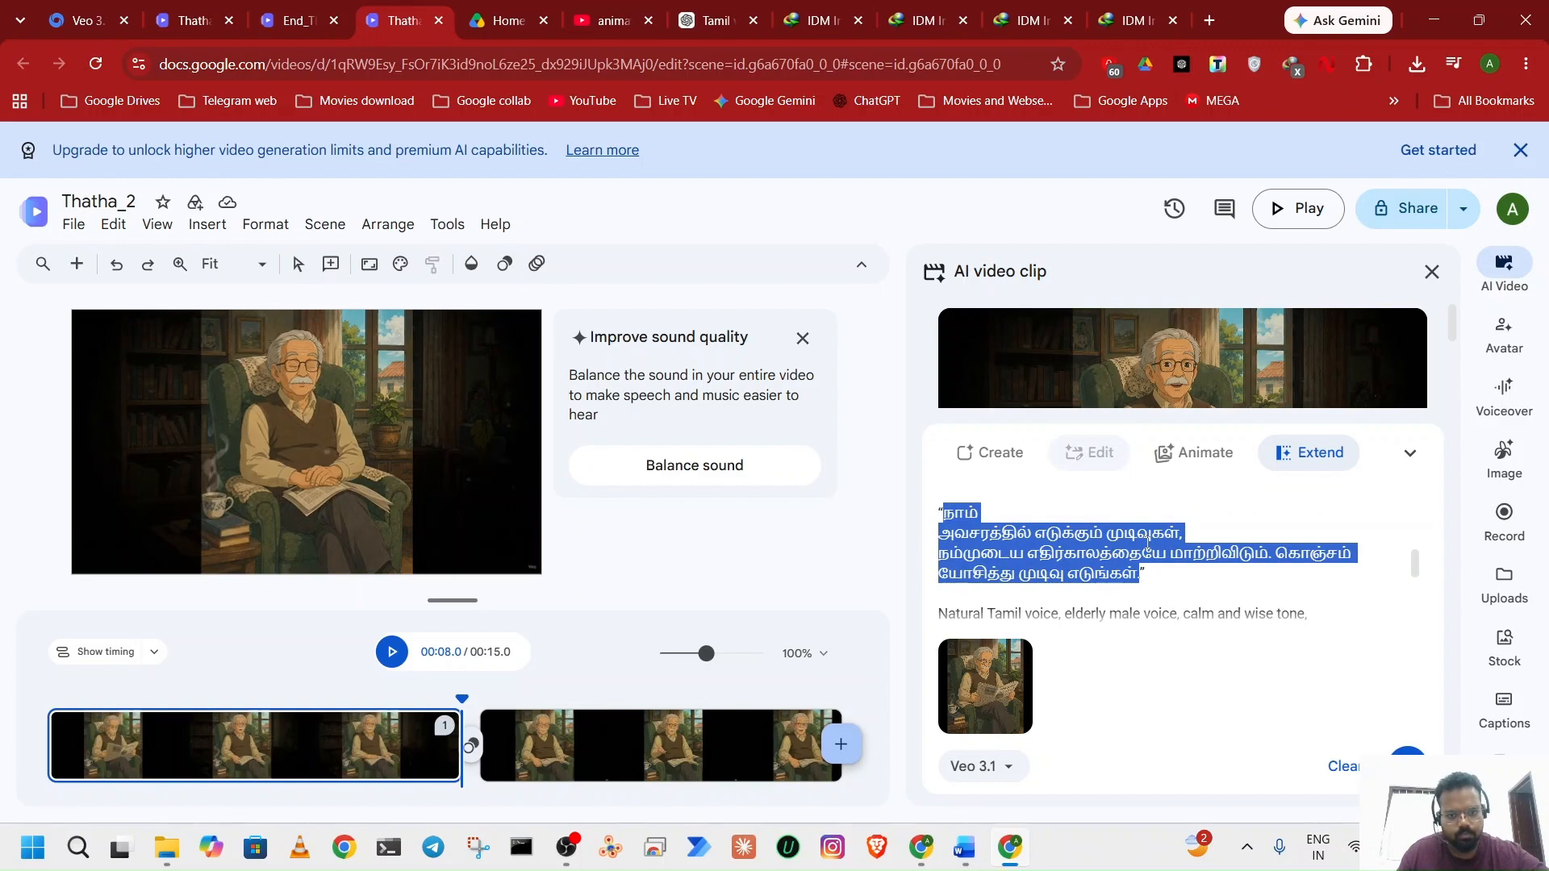
pyautogui.hotkey('shift', 'Left')
pyautogui.hotkey('shift', 'Right')
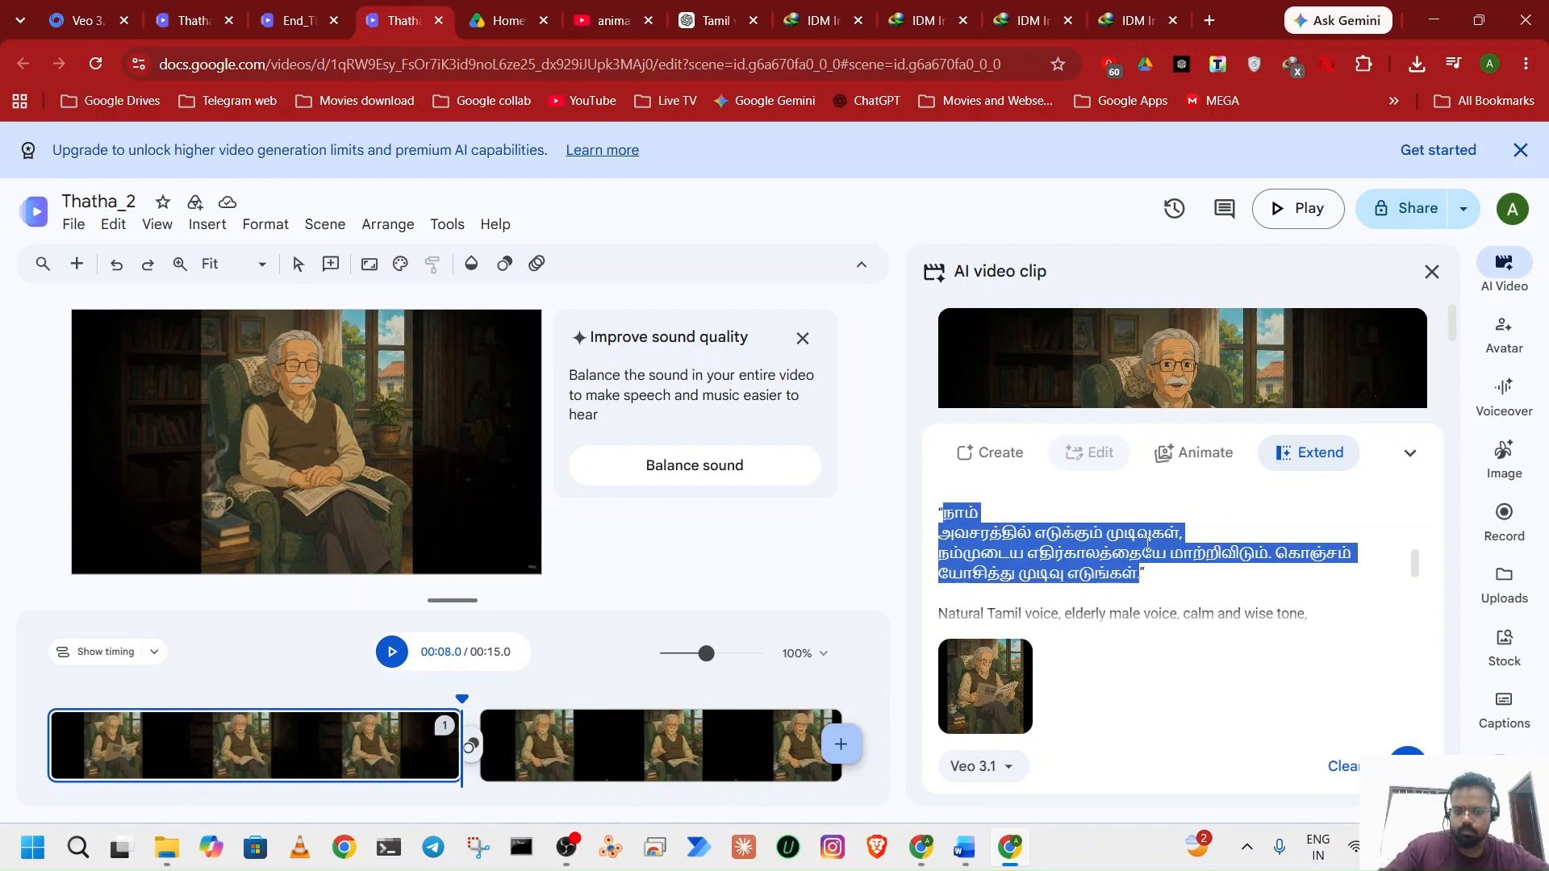
pyautogui.hotkey('ctrl', 'v')
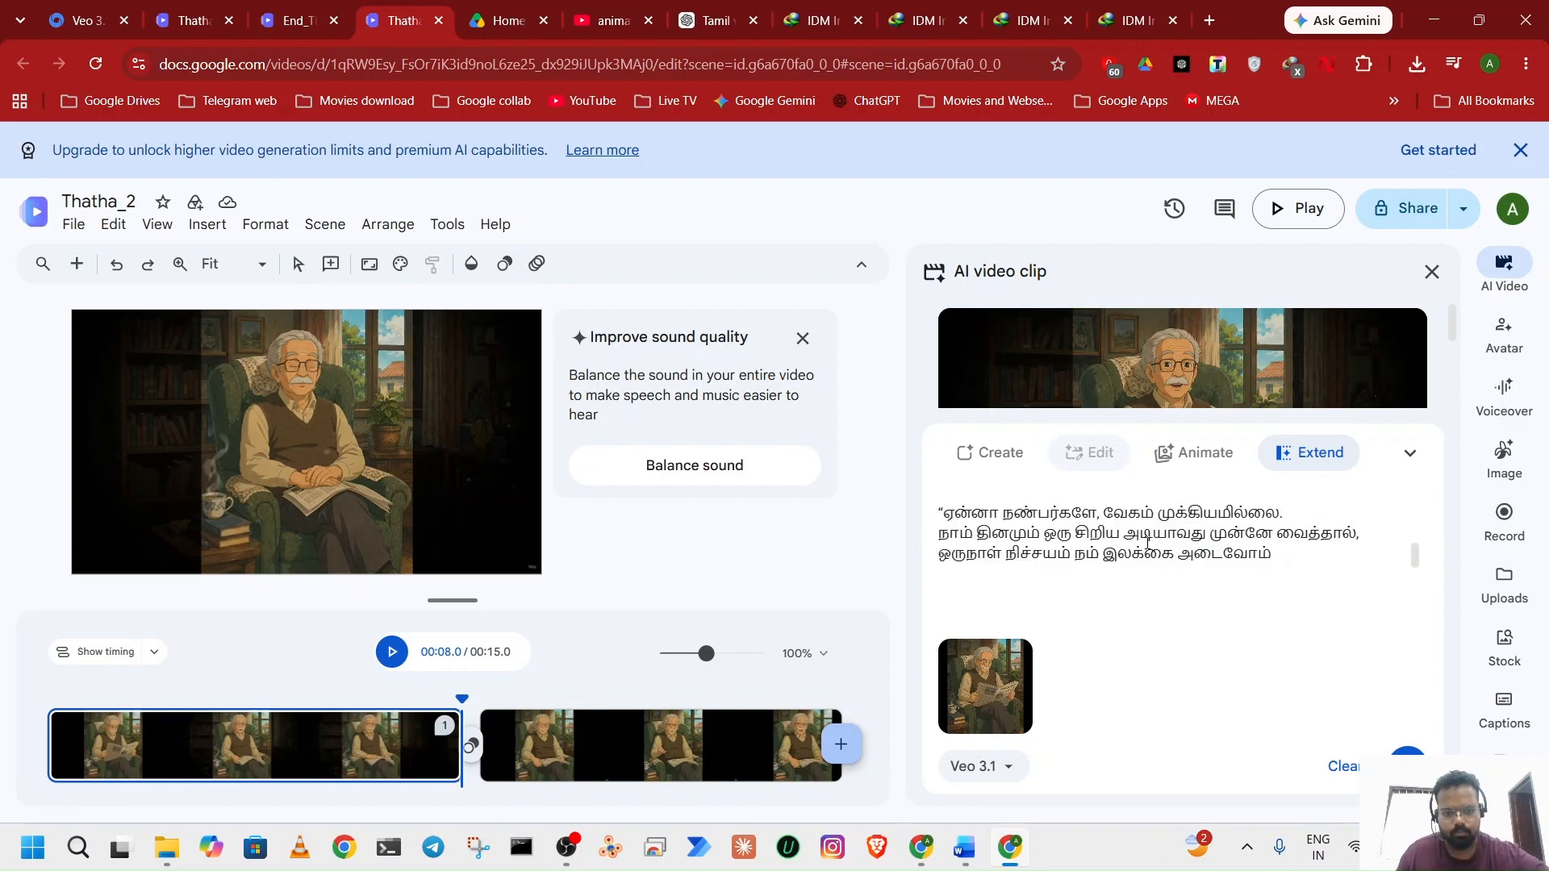
pyautogui.press('Down')
pyautogui.press('Down')
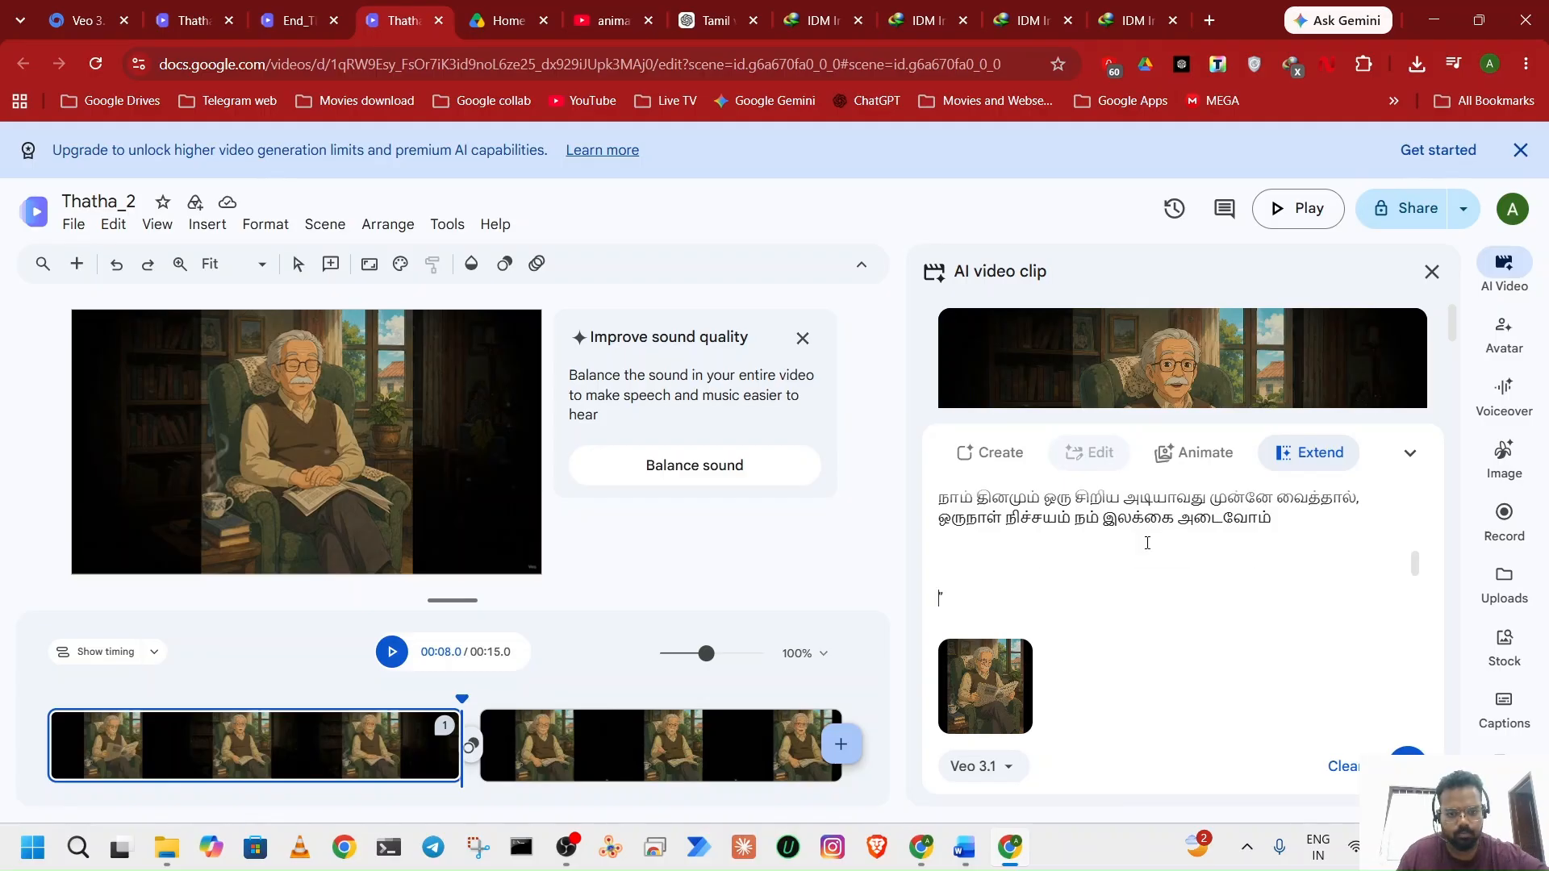
pyautogui.hotkey('ctrl', 'v')
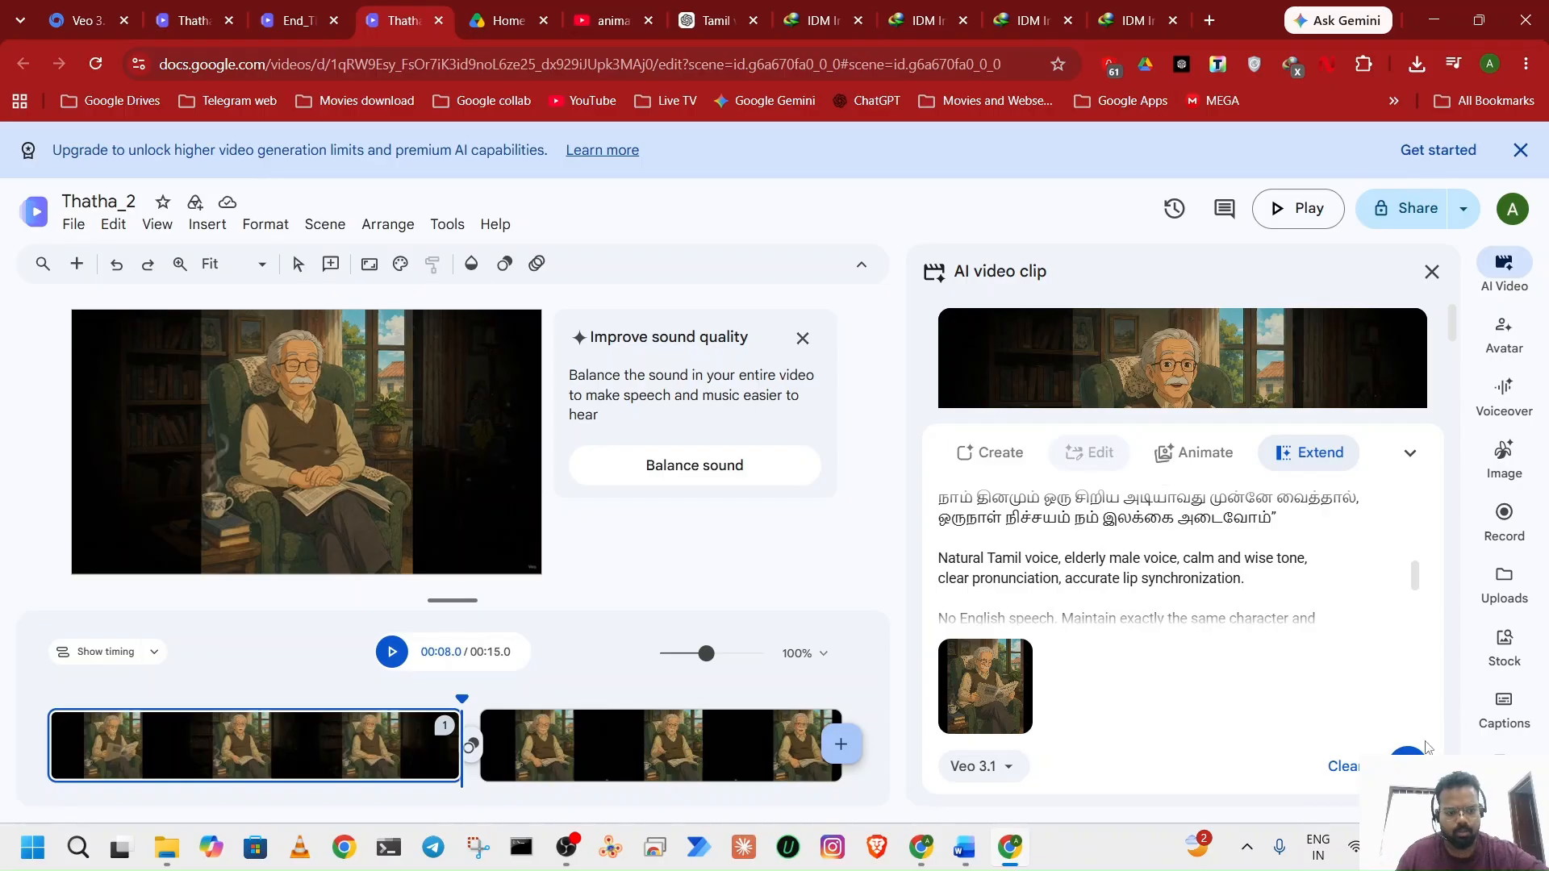
pyautogui.click(1409, 759)
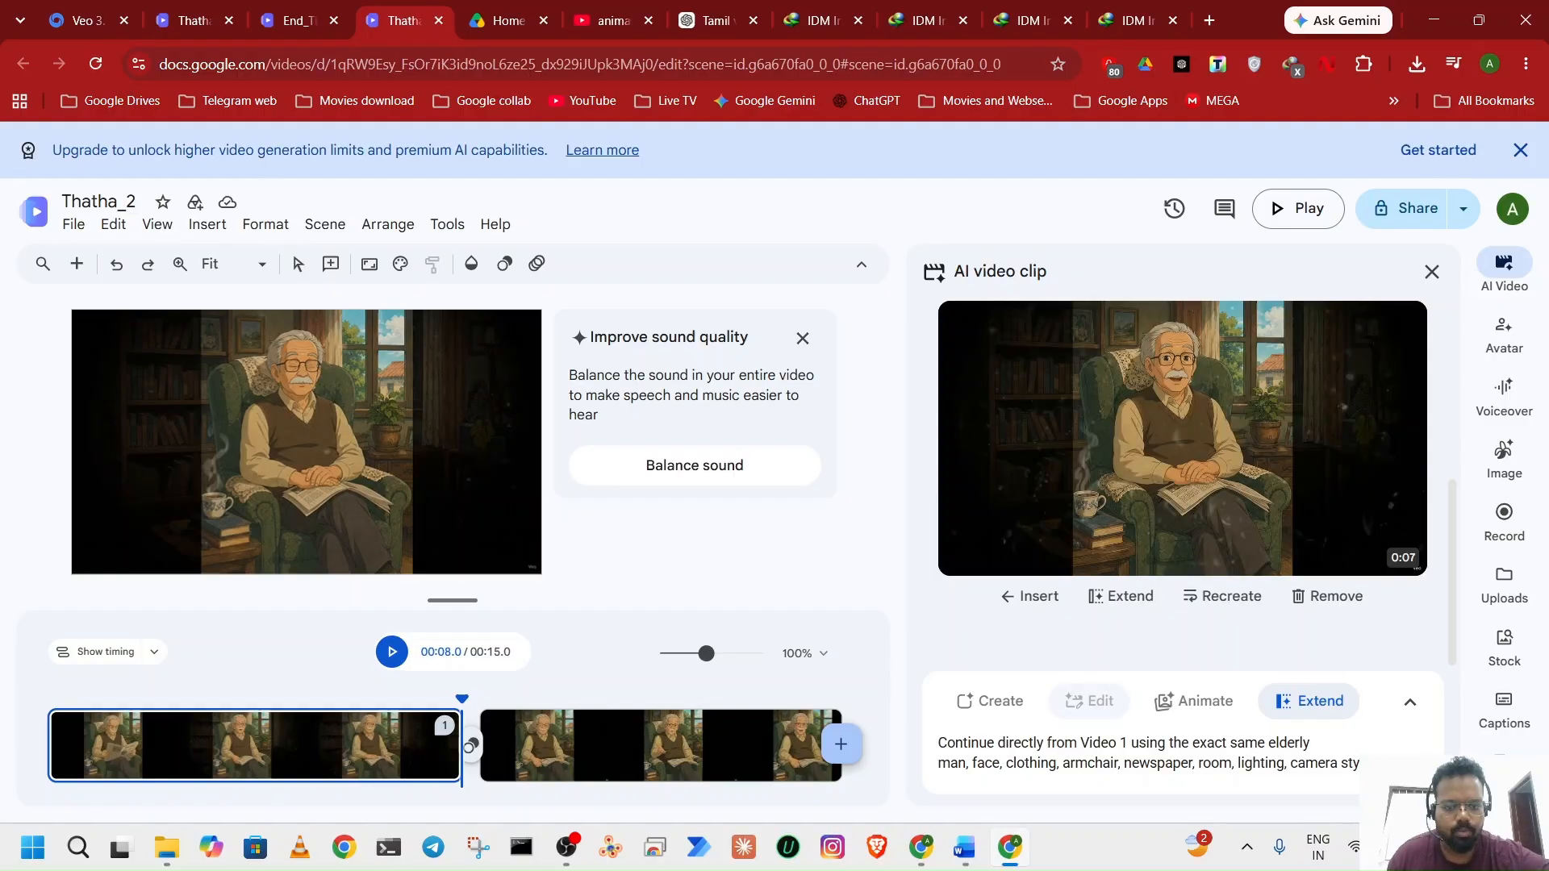
# Insert the extended clip in a new scene between the first and closing scenes, returning from the Internet Download Manager tab.
pyautogui.click(1036, 603)
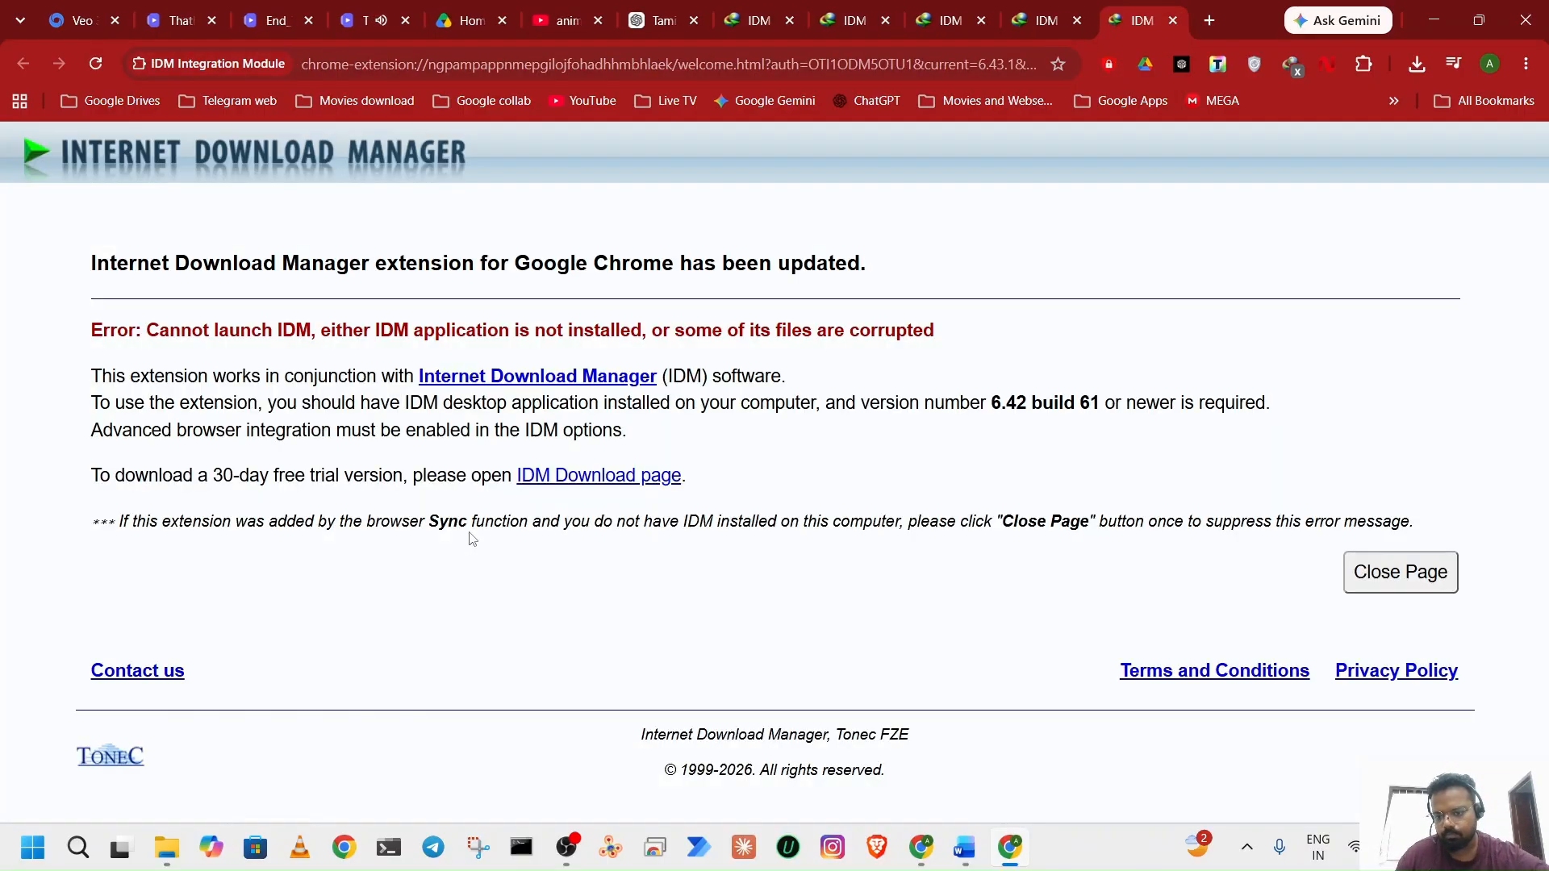
pyautogui.click(361, 23)
pyautogui.click(411, 543)
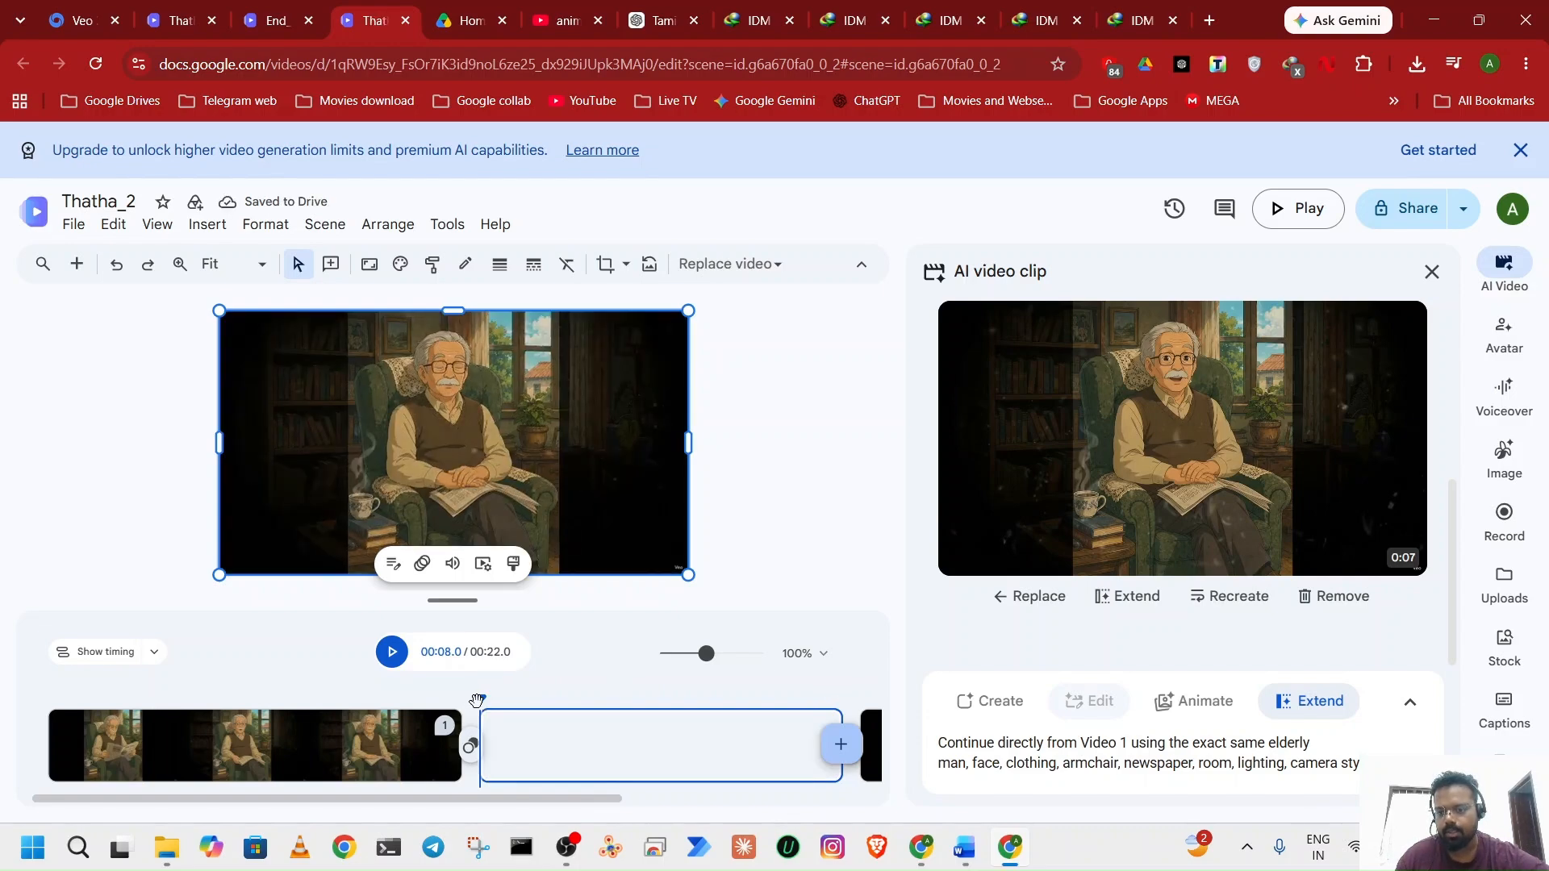
# Play the assembled Thatha_2 video from the beginning to review its scenes.
pyautogui.moveTo(477, 699); pyautogui.dragTo(48, 698)
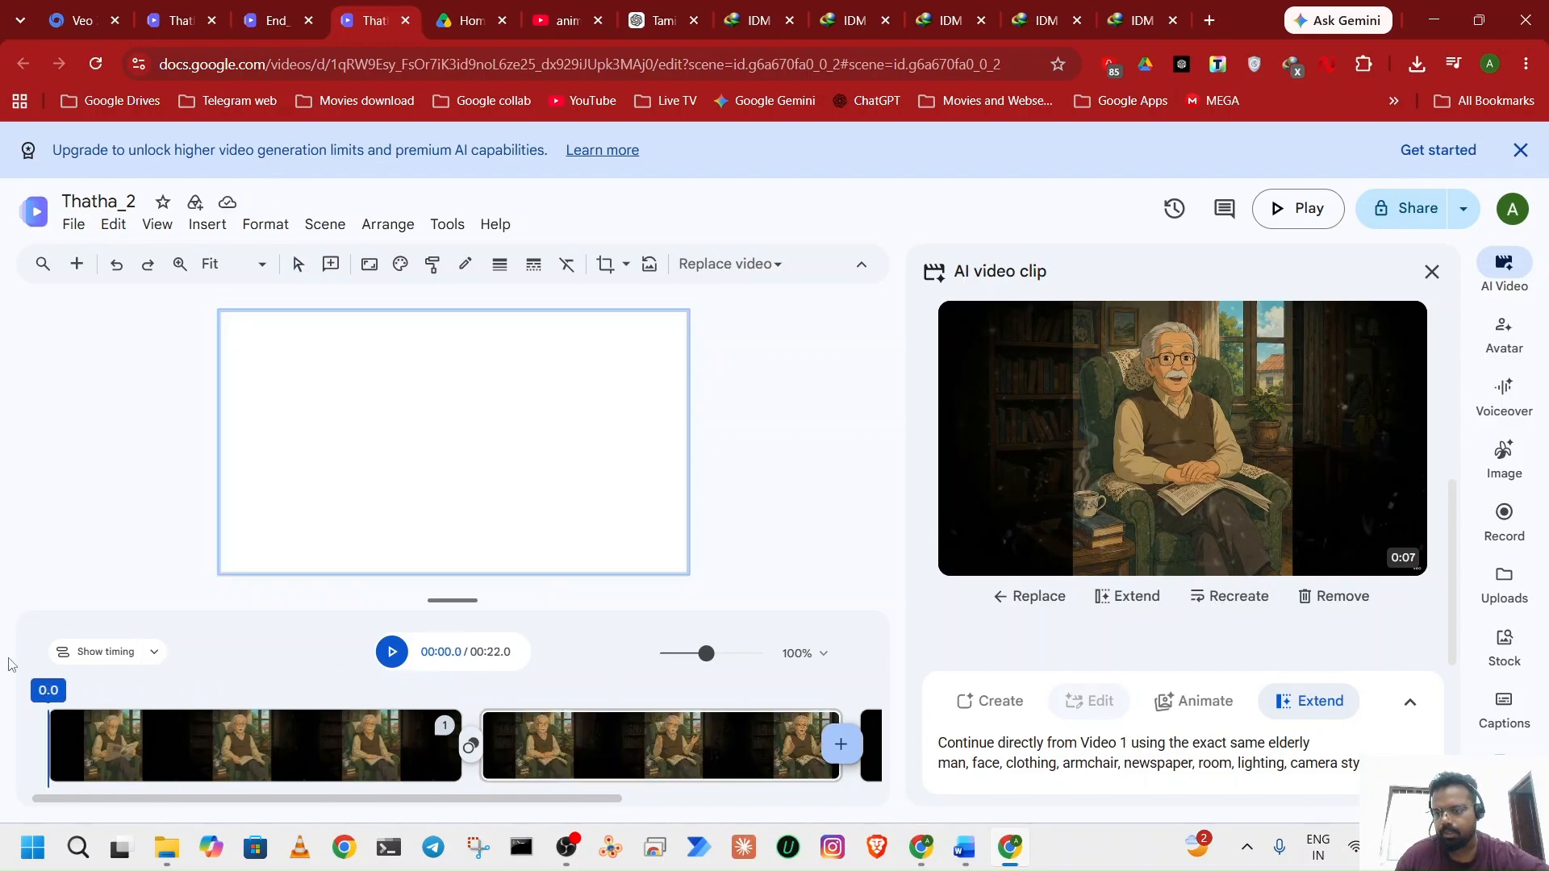
pyautogui.click(391, 655)
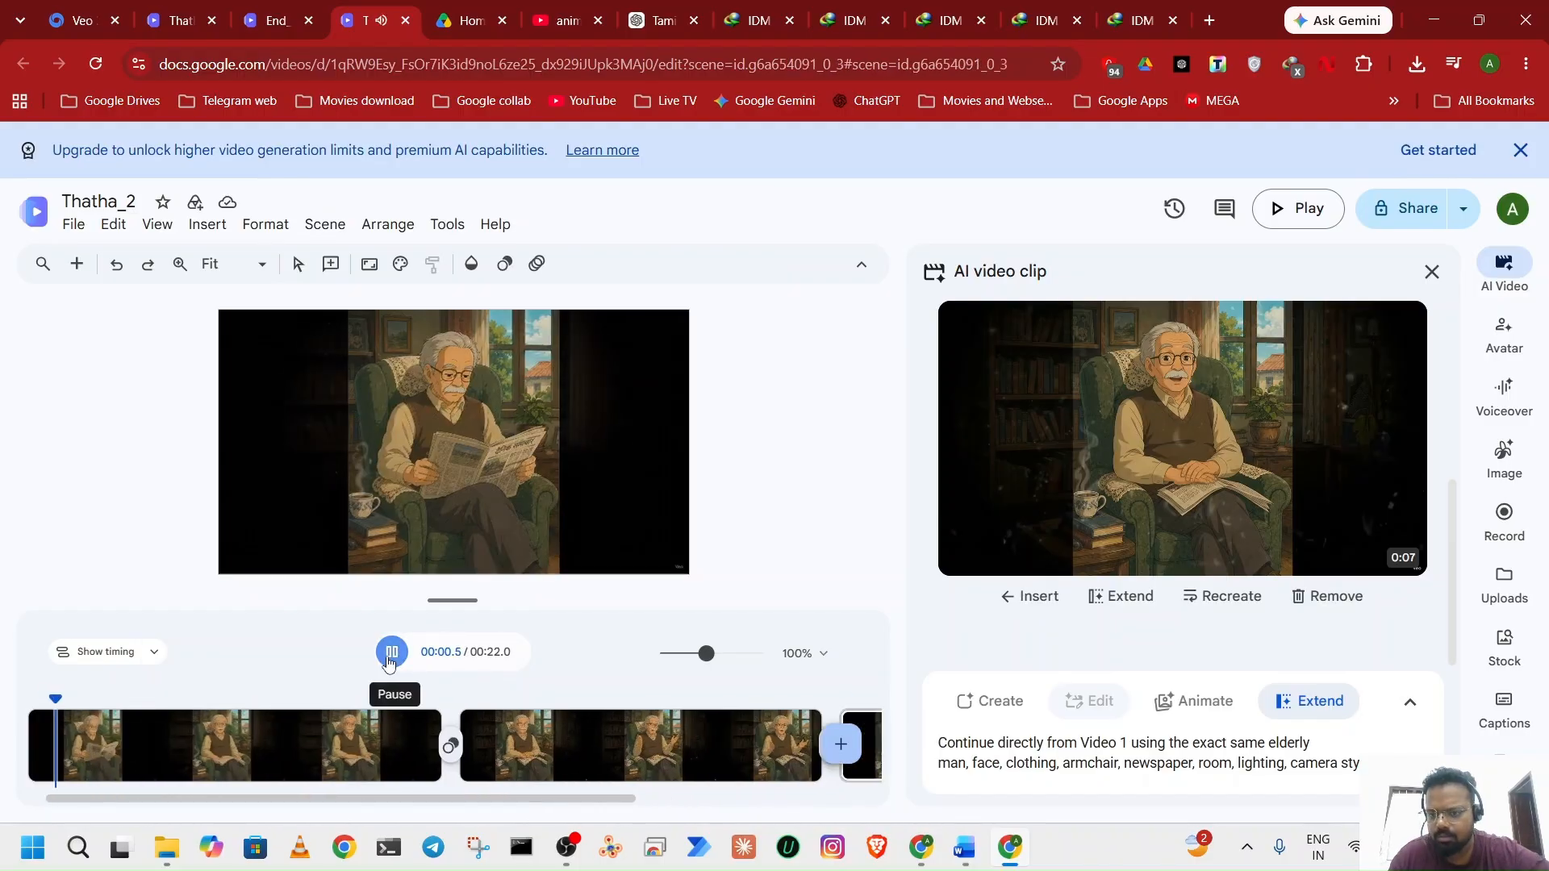